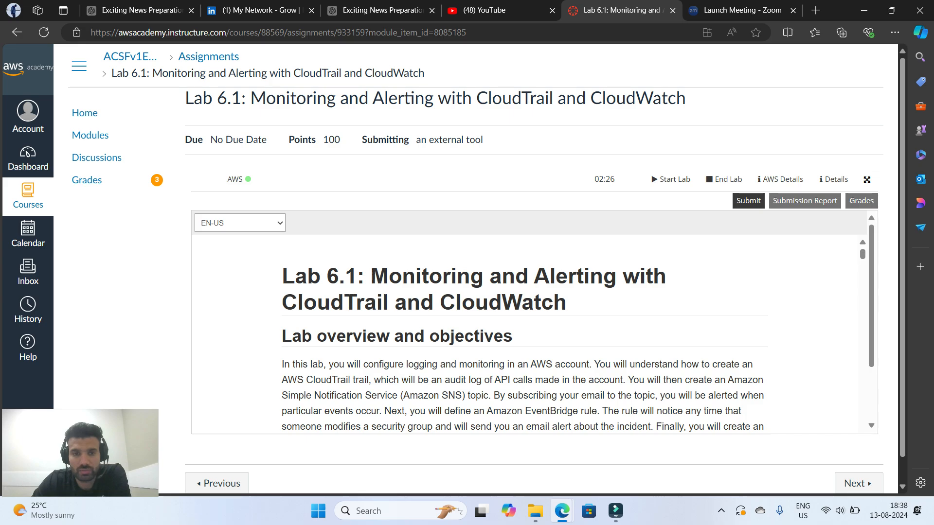
Read the Lab 6.1 overview and the list of learning objectives
scroll(523, 336, down, 2)
scroll(523, 336, up, 1)
scroll(523, 336, down, 1)
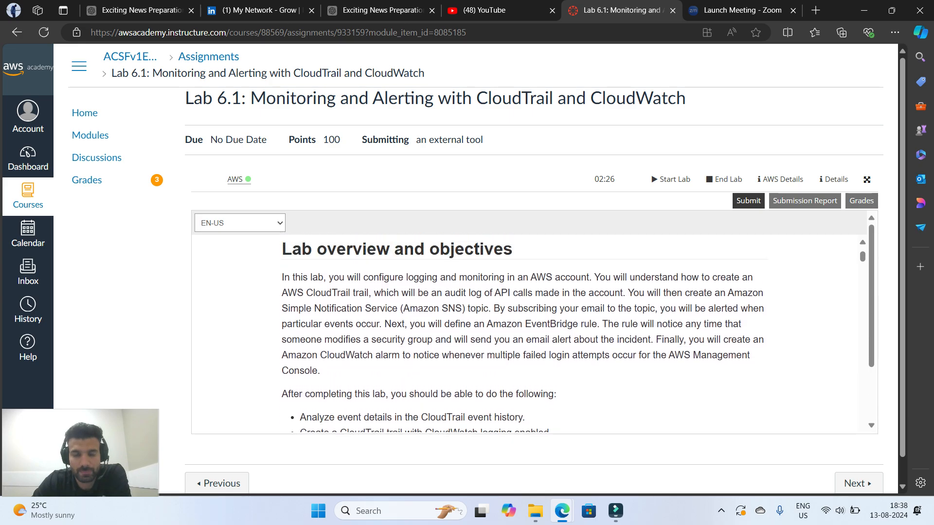
scroll(523, 335, up, 1)
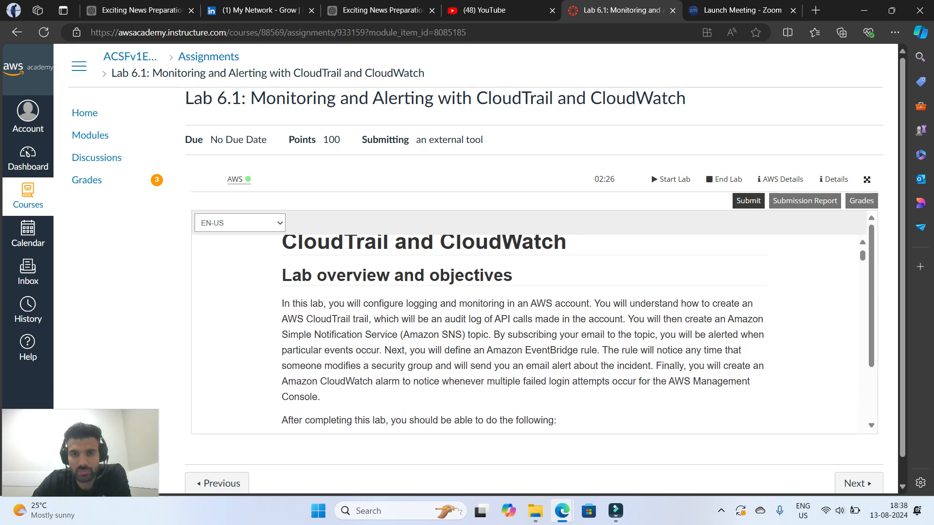
scroll(523, 336, down, 1)
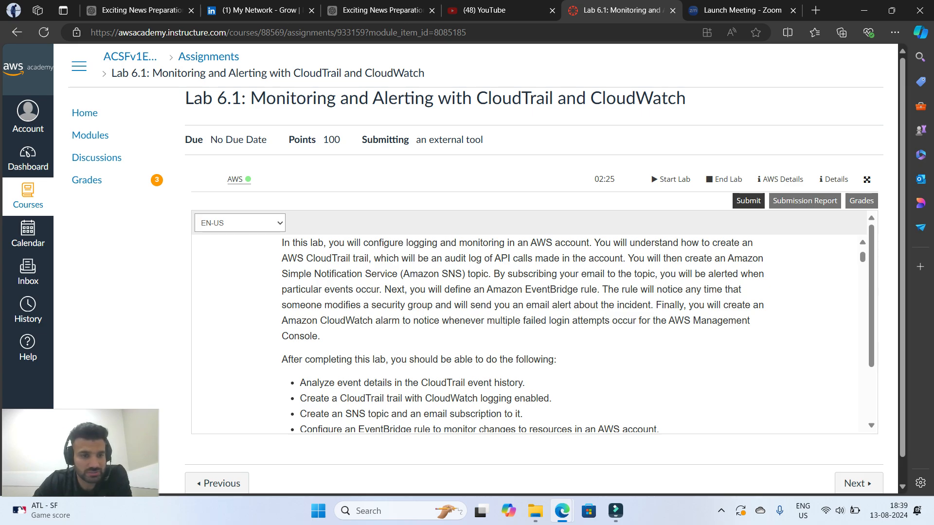
scroll(526, 331, down, 3)
scroll(526, 331, up, 1)
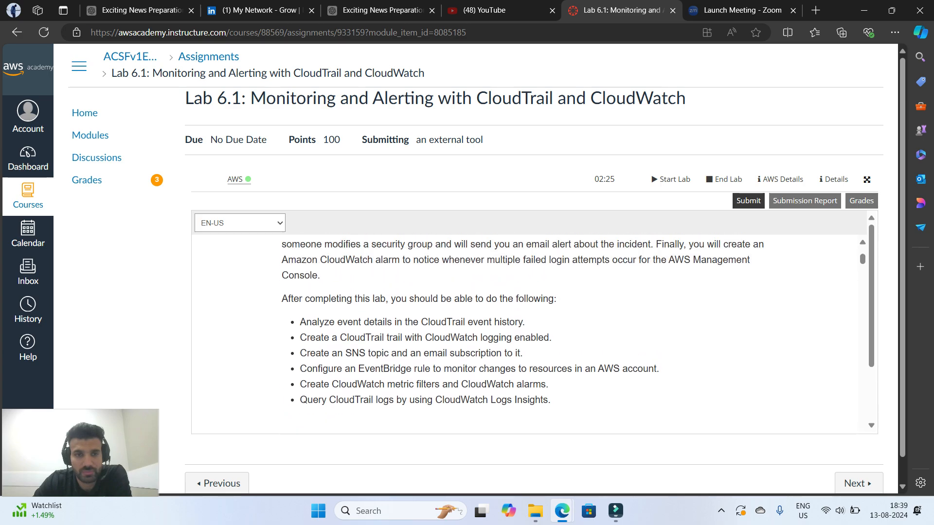
scroll(525, 331, down, 1)
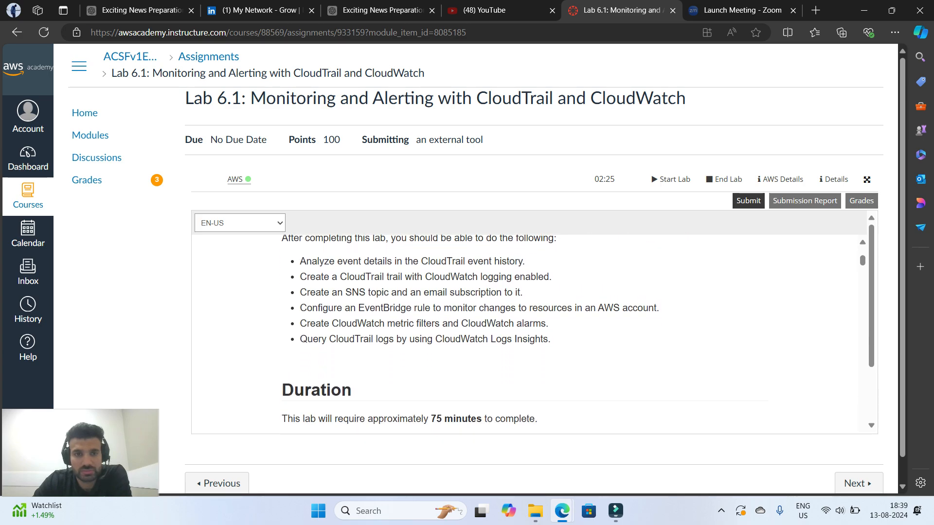
scroll(526, 331, up, 1)
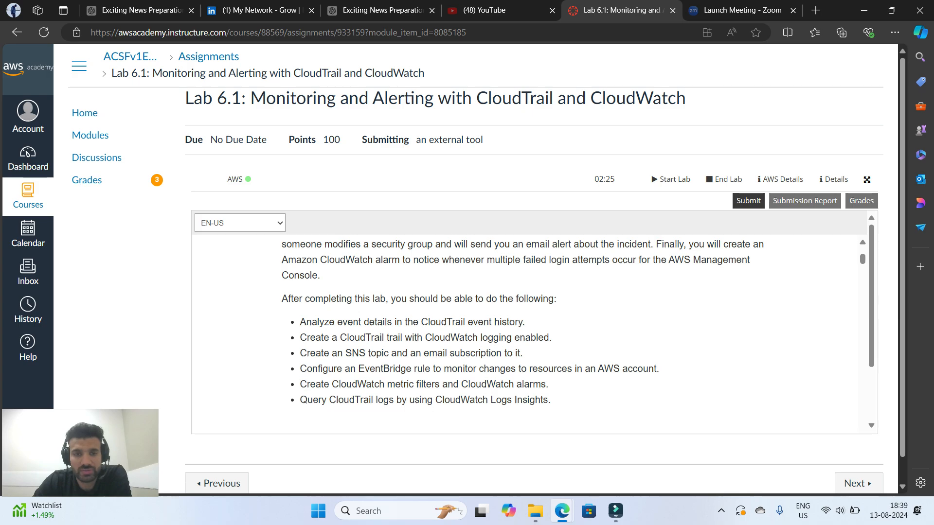
scroll(528, 331, down, 1)
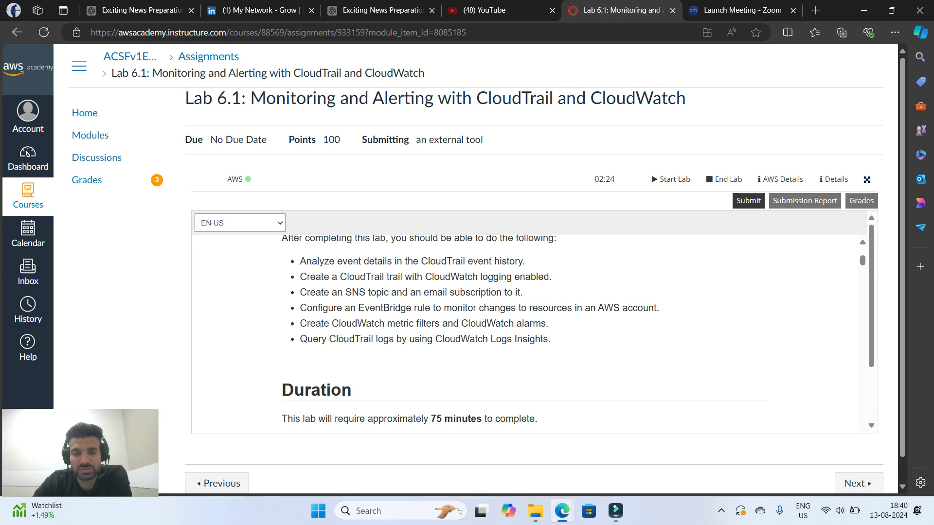
Read the lab's Scenario section and examine the architecture diagram for the end of Task 3
scroll(525, 334, down, 7)
scroll(525, 333, up, 3)
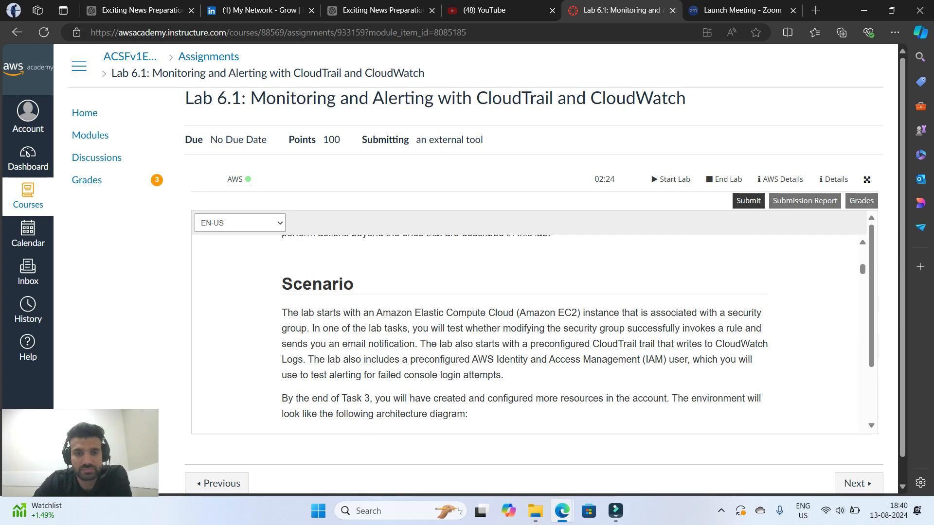
scroll(524, 333, down, 3)
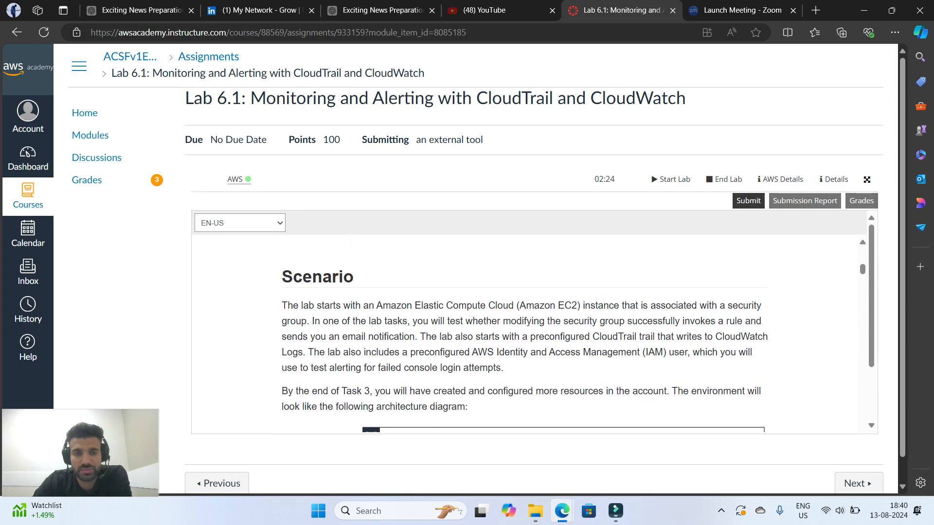
scroll(525, 333, down, 1)
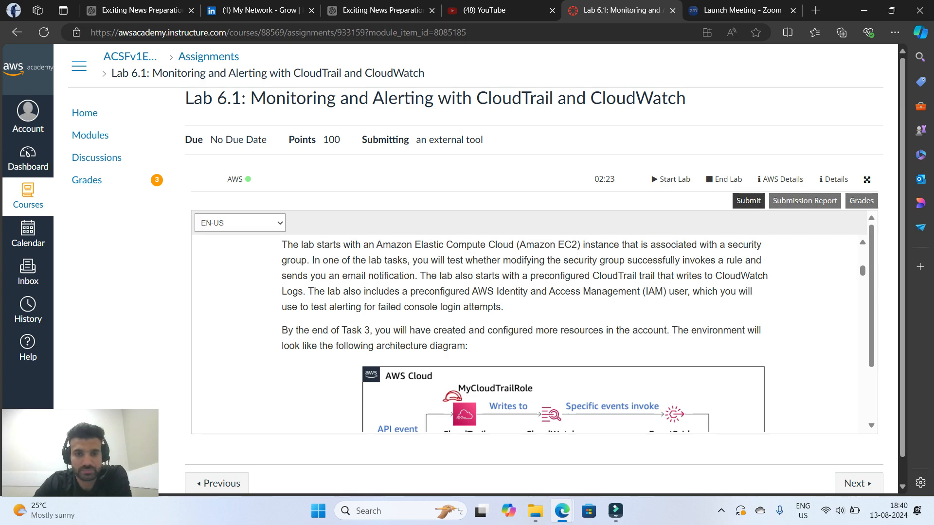
scroll(528, 335, down, 1)
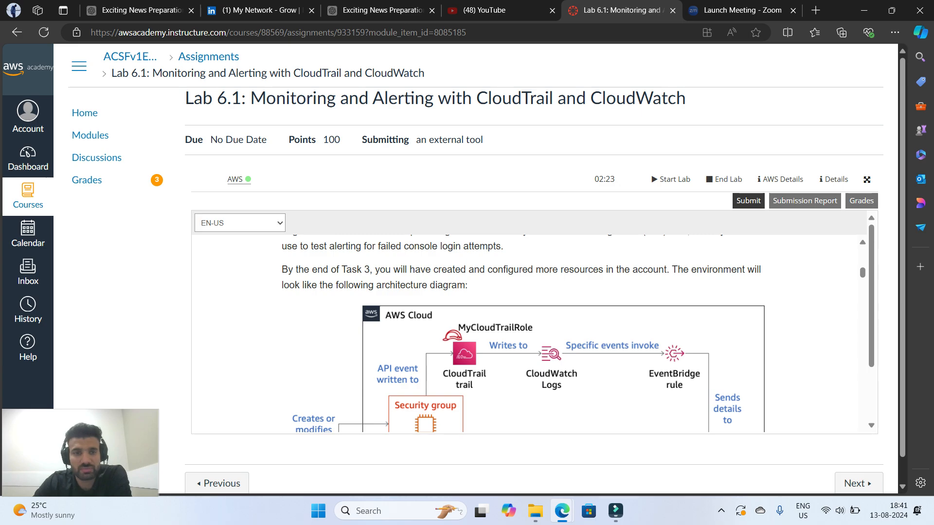
scroll(523, 335, down, 3)
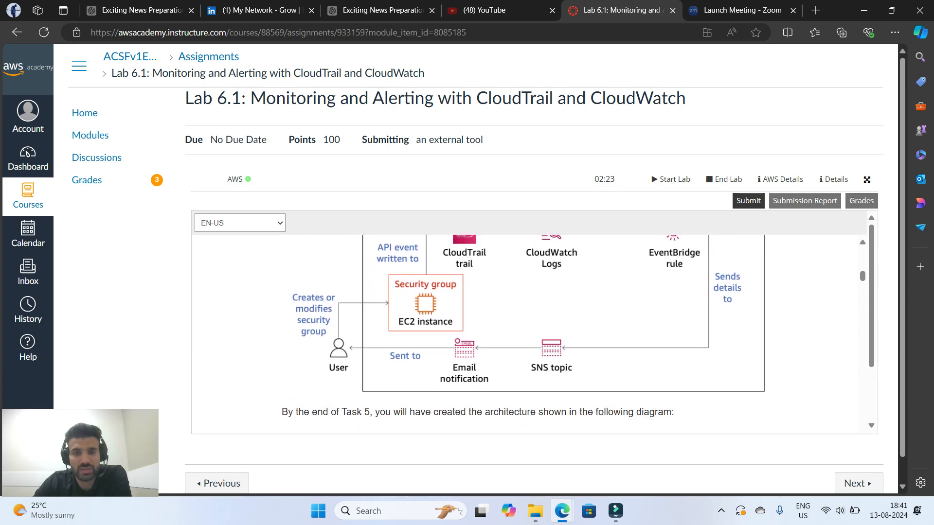
scroll(523, 336, up, 1)
scroll(523, 336, down, 1)
scroll(523, 336, up, 1)
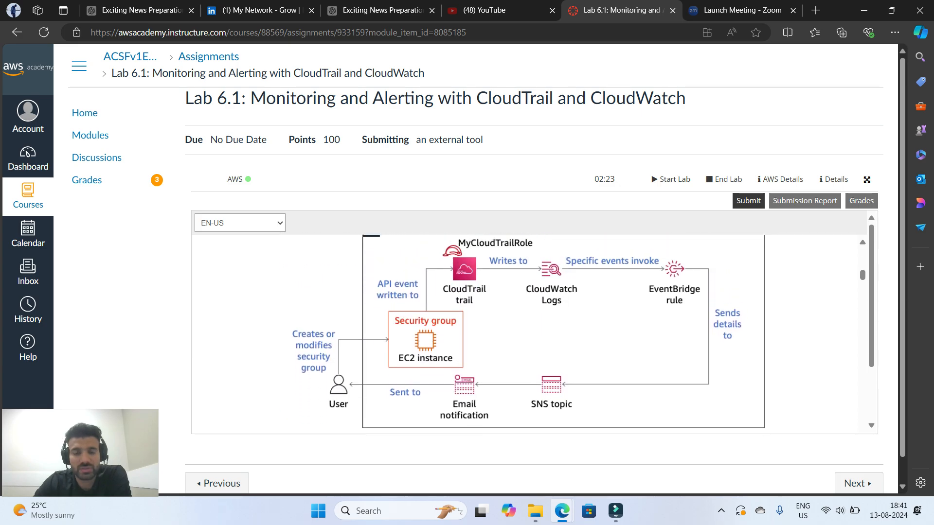
scroll(523, 335, up, 1)
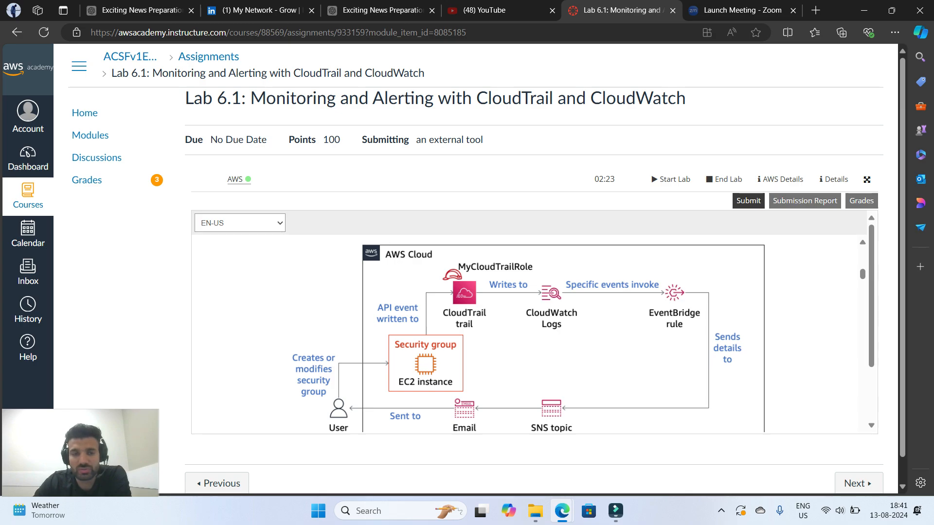
Examine the architecture diagram for the end of Task 5, from failed login attempts to the email notification
scroll(527, 333, down, 4)
scroll(528, 334, down, 1)
scroll(527, 334, up, 4)
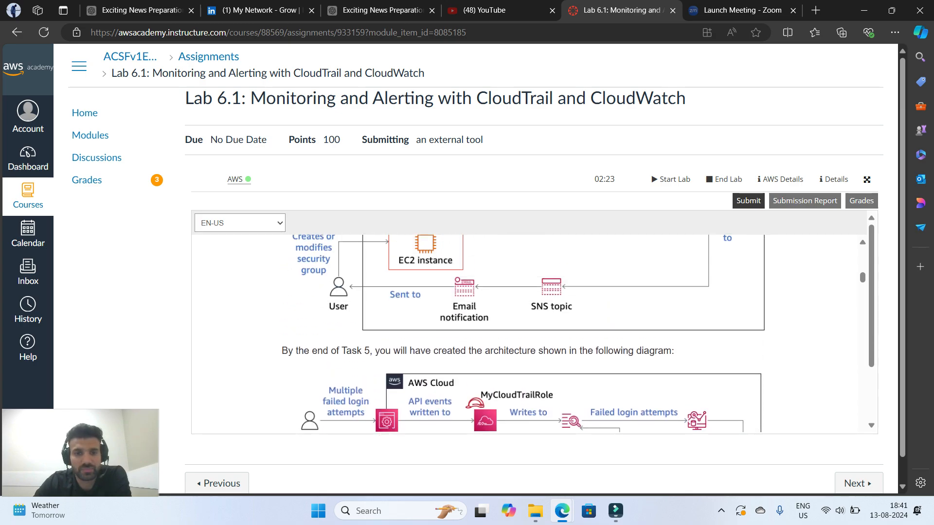
scroll(528, 333, down, 2)
scroll(528, 333, up, 4)
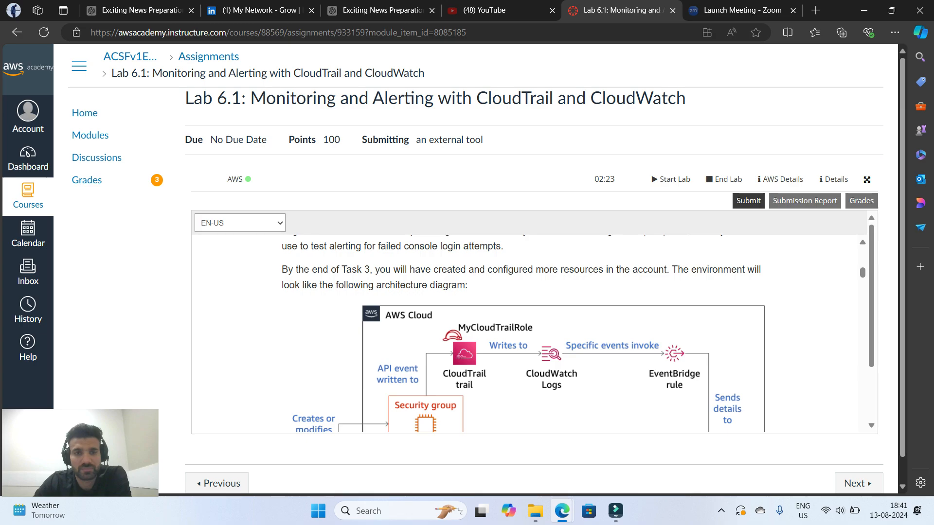
scroll(528, 333, down, 6)
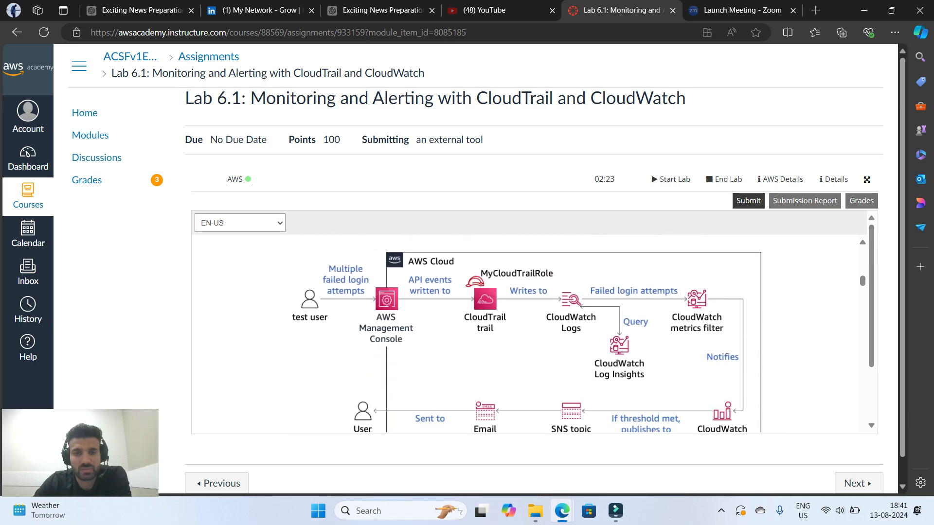
scroll(528, 333, up, 3)
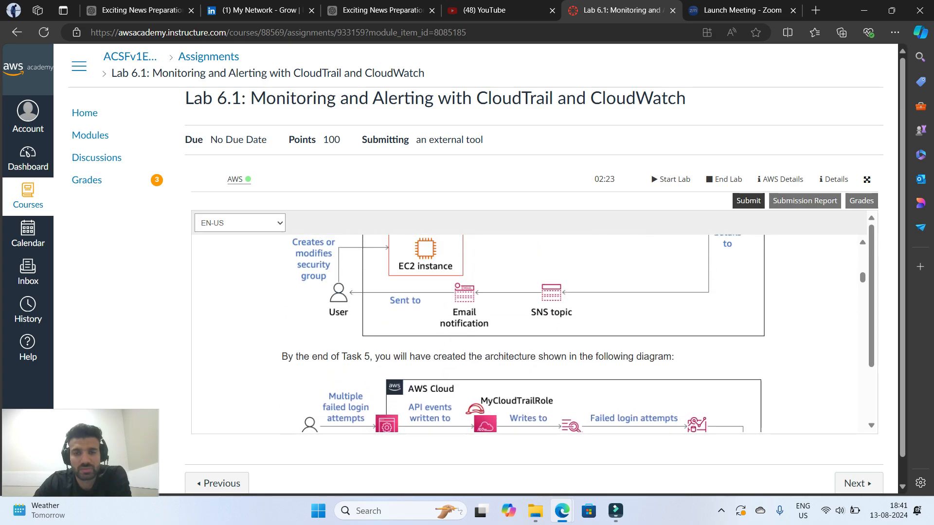
scroll(528, 333, down, 3)
scroll(528, 333, up, 4)
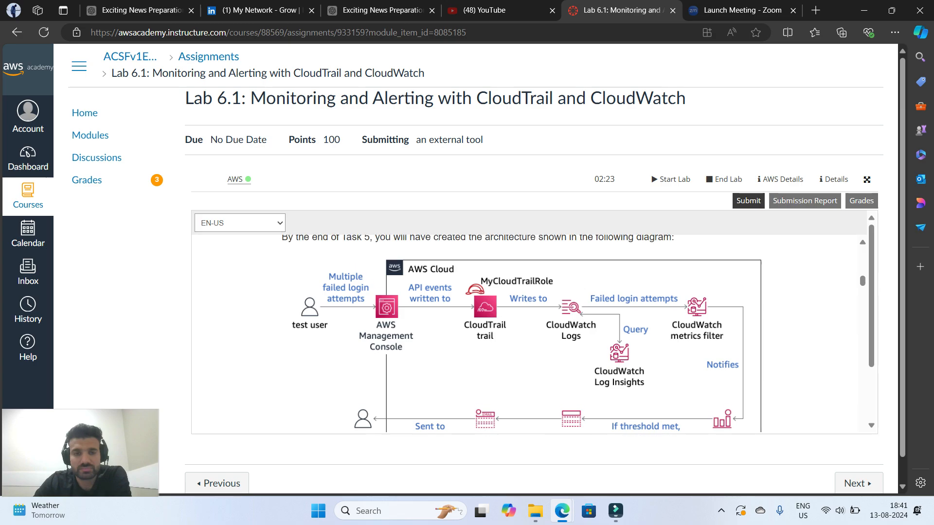
scroll(527, 333, up, 3)
scroll(528, 334, down, 5)
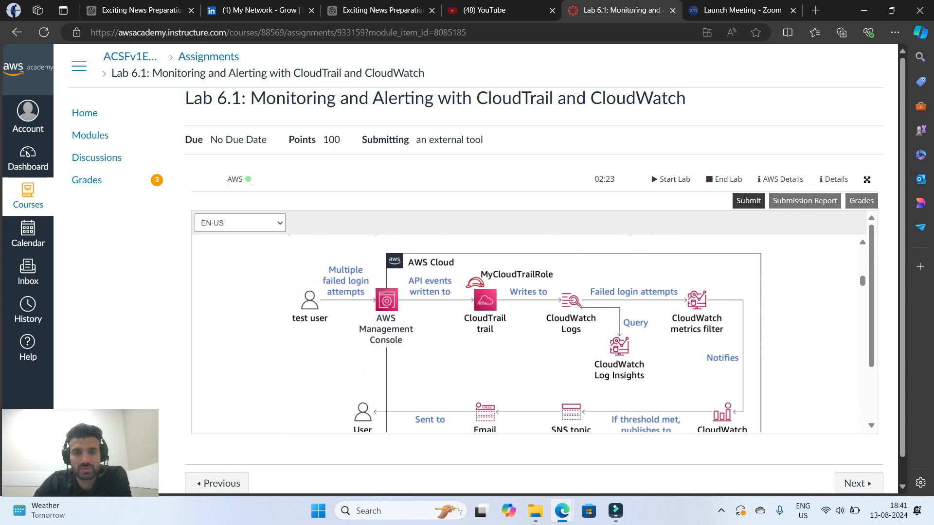
scroll(528, 333, up, 1)
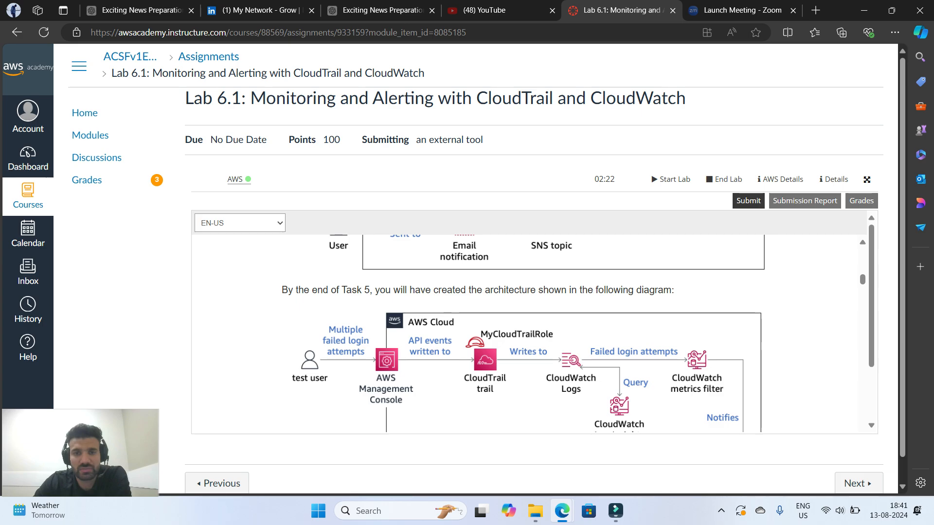
scroll(528, 333, down, 5)
scroll(528, 333, up, 4)
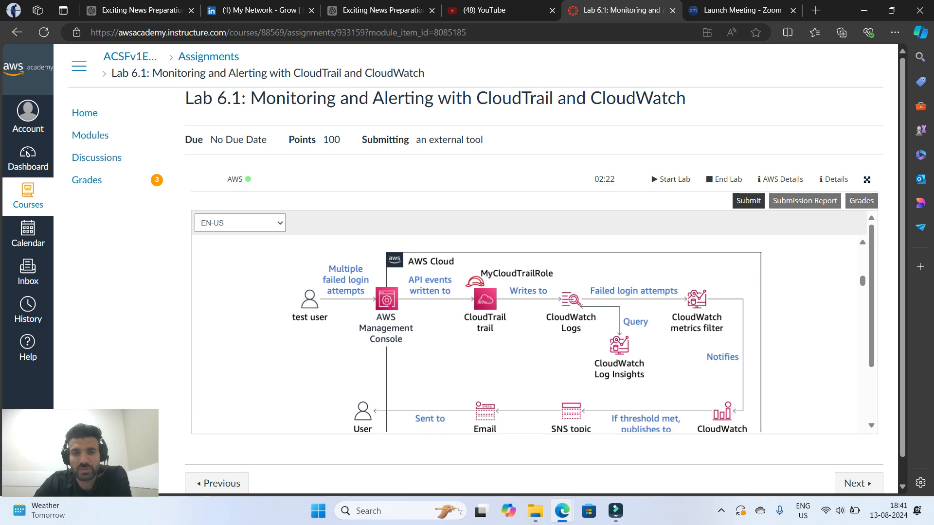
scroll(528, 333, up, 4)
scroll(528, 333, down, 4)
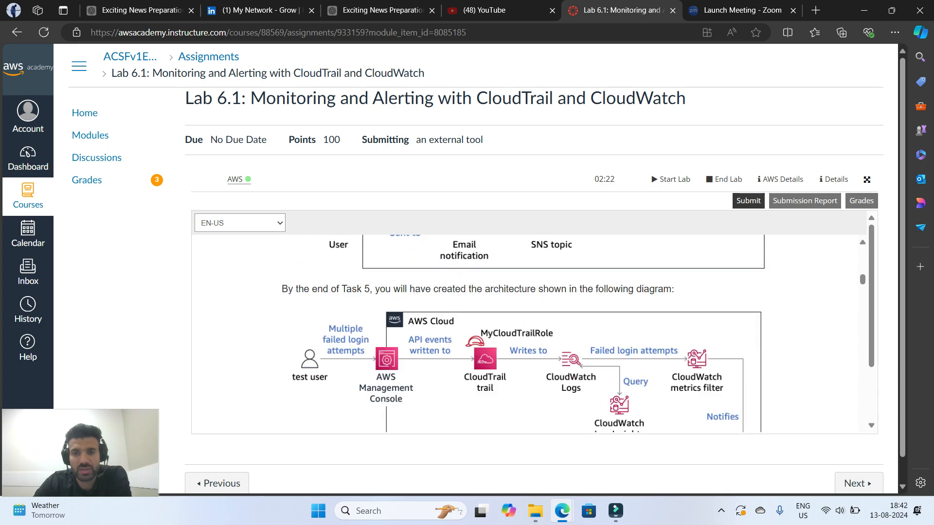
scroll(527, 333, up, 5)
scroll(527, 333, down, 4)
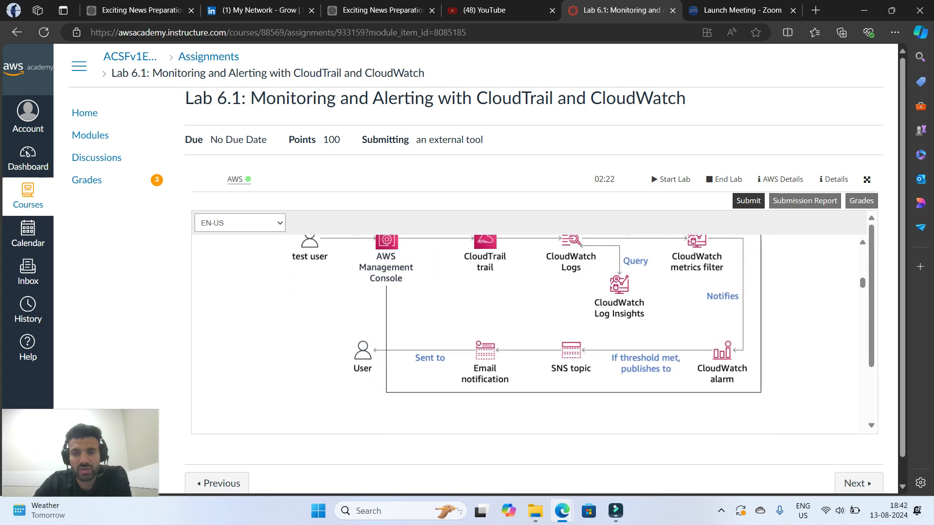
scroll(527, 324, up, 1)
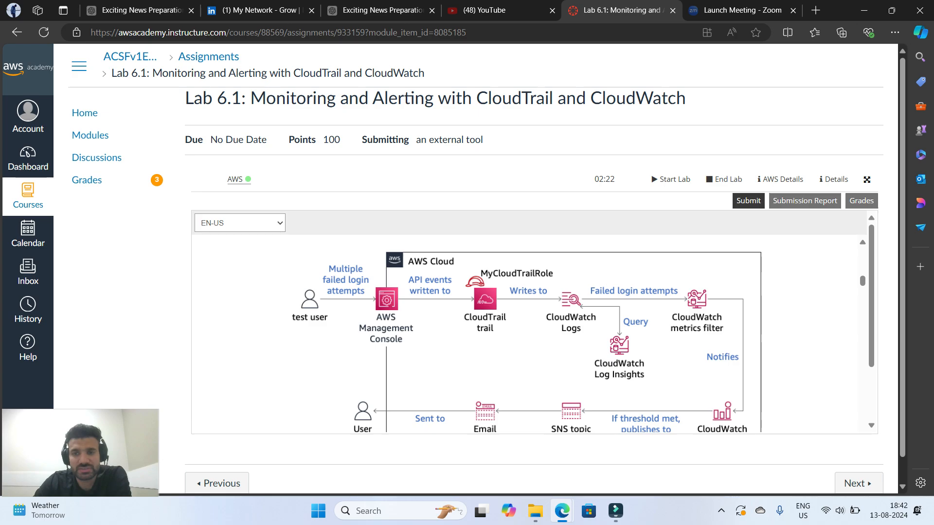
scroll(528, 333, down, 4)
scroll(528, 334, up, 4)
scroll(528, 333, down, 2)
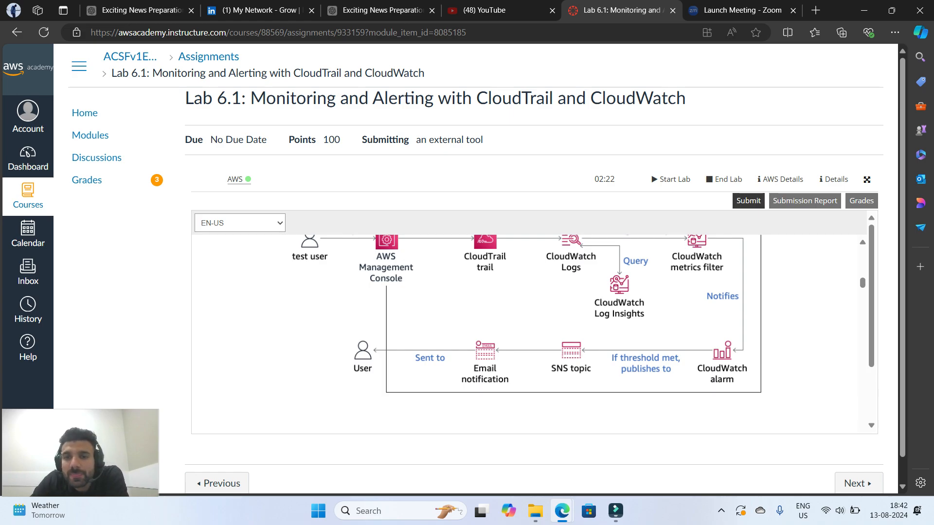
scroll(534, 334, up, 1)
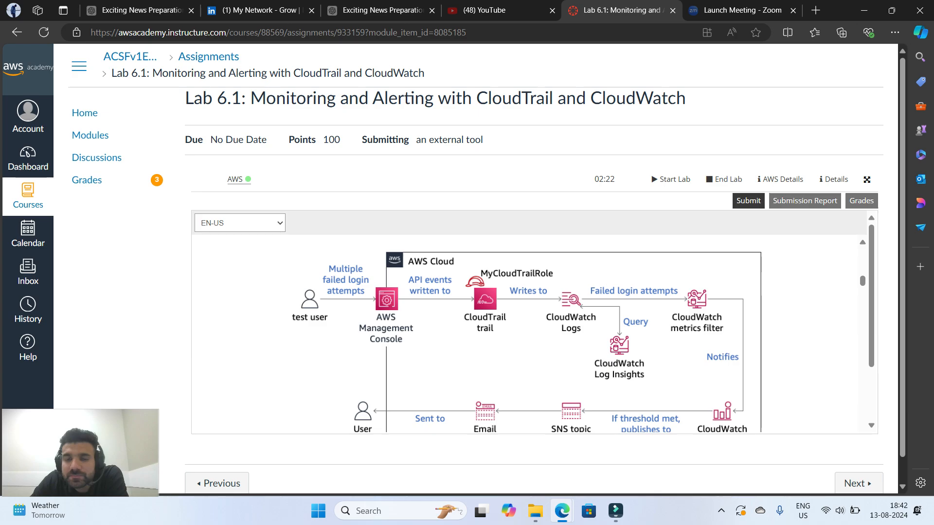
scroll(534, 334, up, 7)
scroll(534, 333, down, 5)
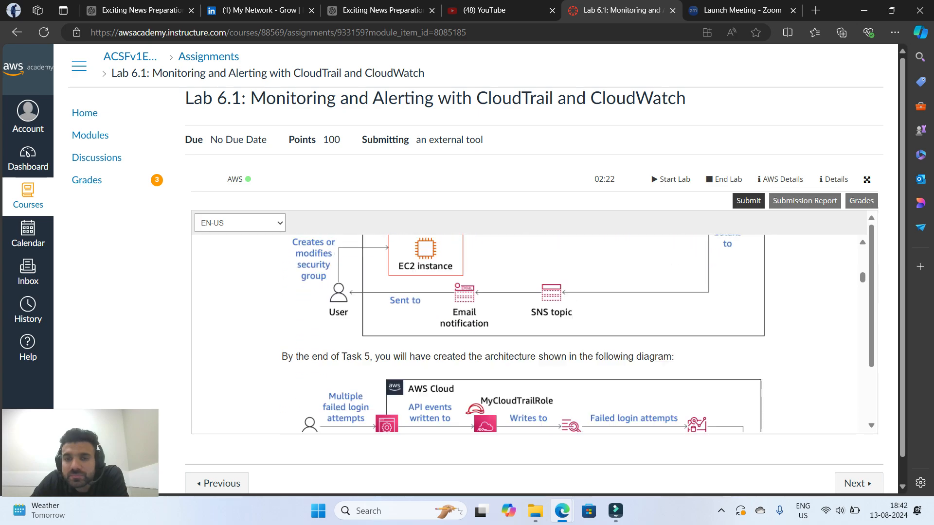
scroll(534, 333, down, 4)
scroll(534, 333, up, 2)
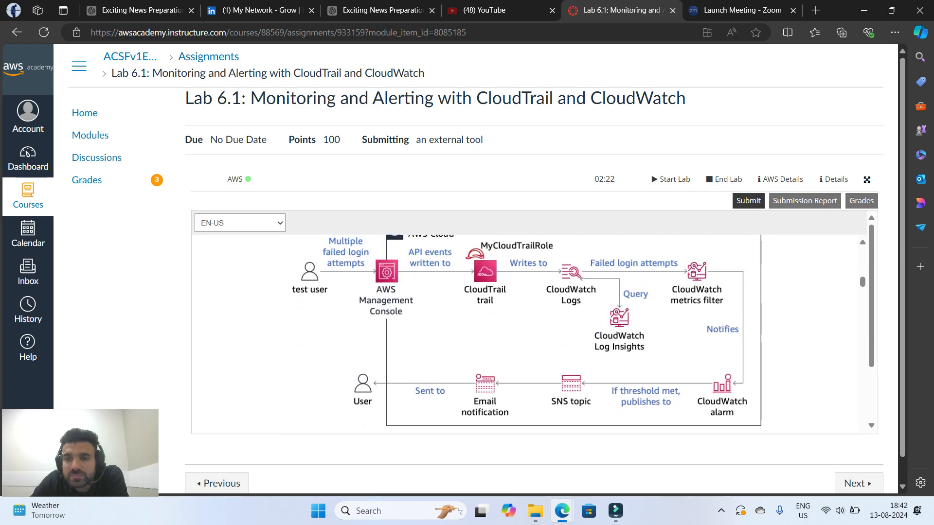
Compare the Task 3 architecture diagram with the Task 5 diagram
scroll(527, 331, up, 1)
scroll(534, 334, up, 7)
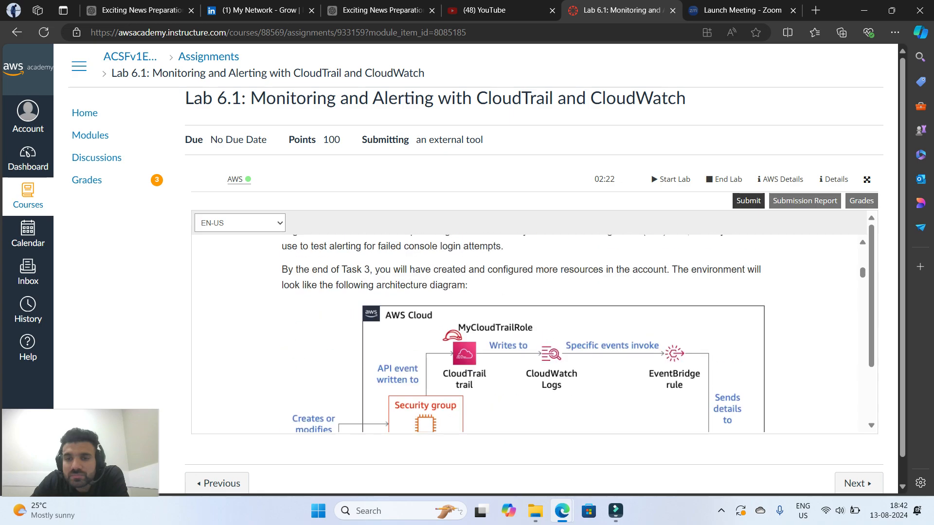
scroll(534, 334, down, 4)
scroll(534, 334, down, 3)
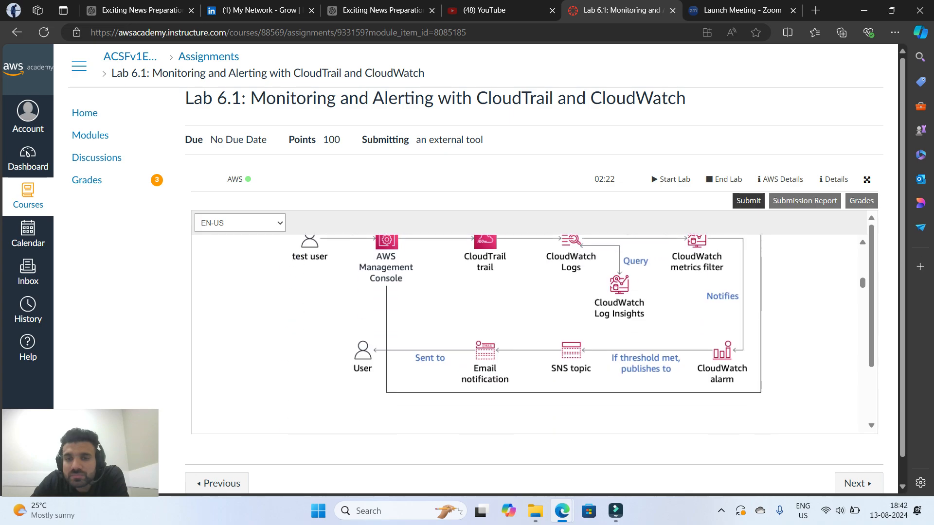
scroll(534, 333, up, 7)
scroll(534, 334, down, 10)
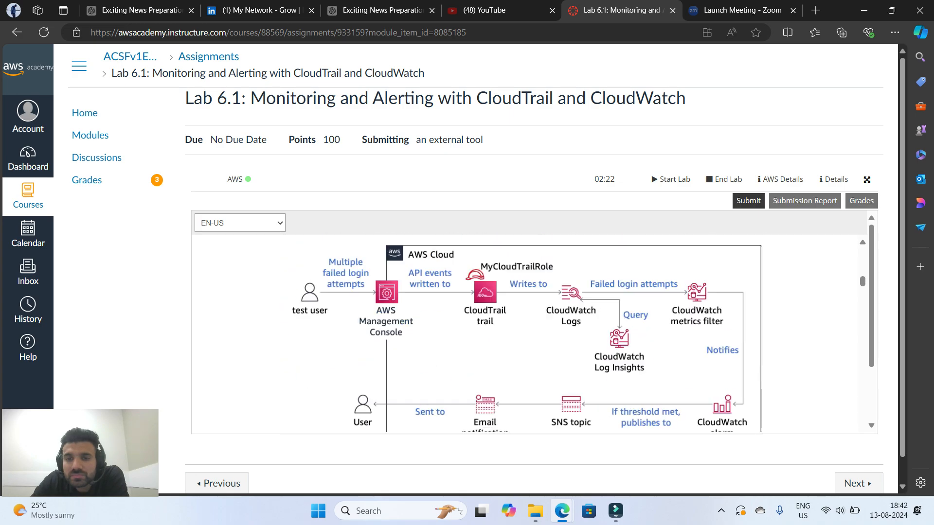
Read the Task 1 introduction and the step 3 instructions for analyzing the CloudTrail event history
scroll(534, 334, up, 2)
scroll(535, 333, down, 7)
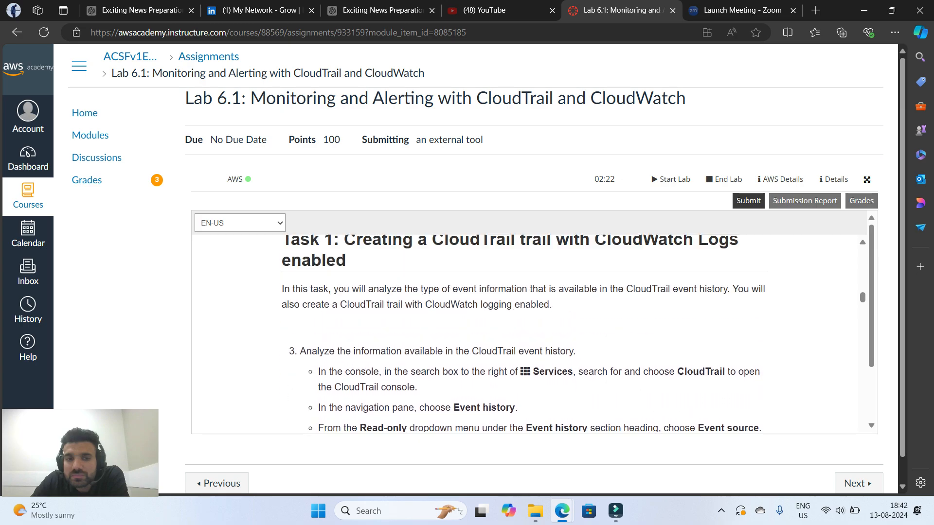
scroll(534, 333, up, 1)
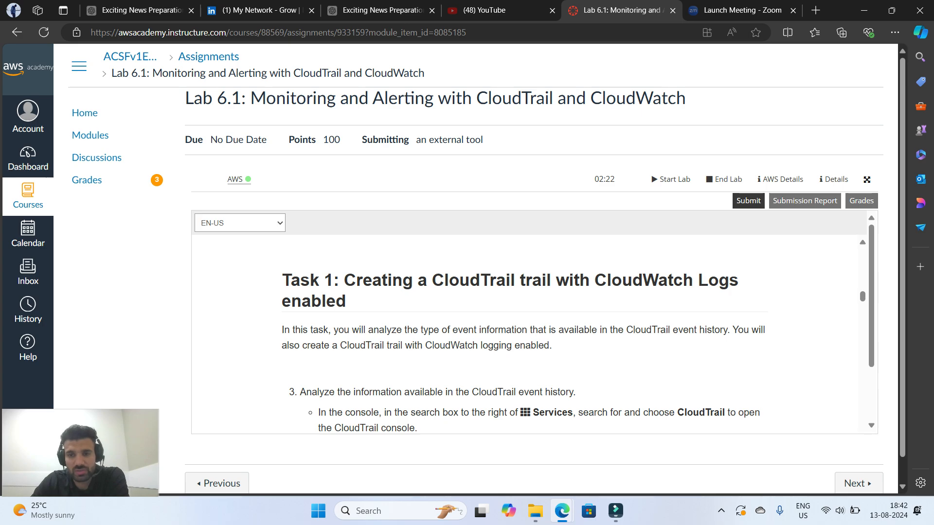
scroll(530, 336, down, 3)
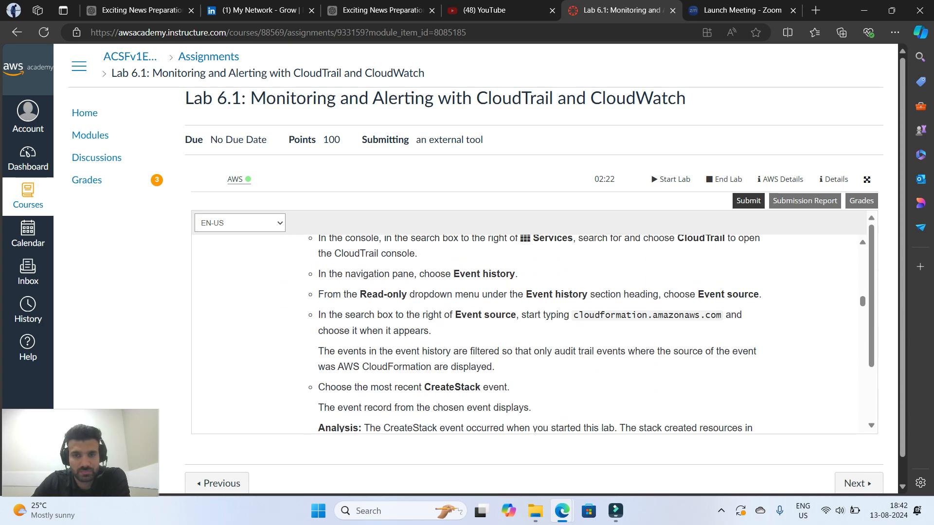
scroll(530, 336, up, 1)
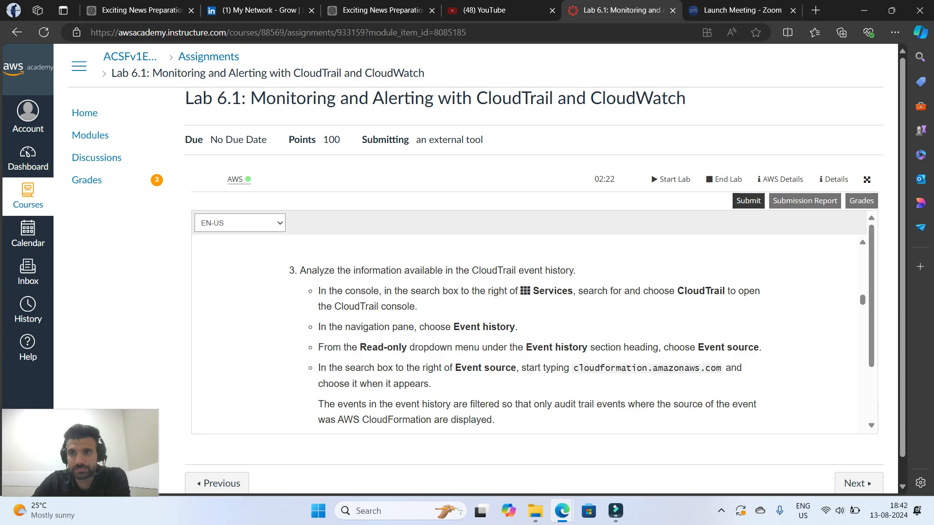
Arrange the AWS console beside the lab page, give the console the wider share, and show the CloudTrail instructions
key(super+Right)
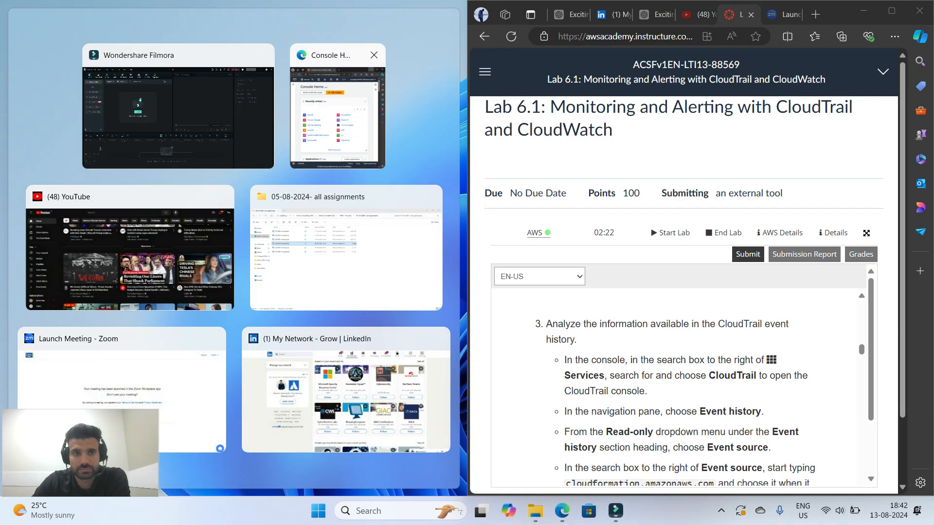
click(338, 115)
drag(468, 203, 615, 203)
scroll(759, 414, down, 10)
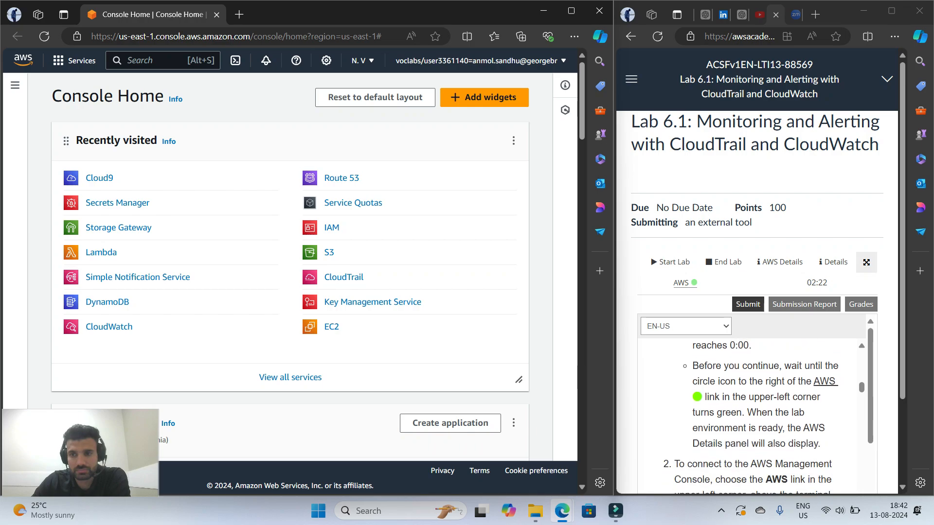
scroll(752, 319, down, 3)
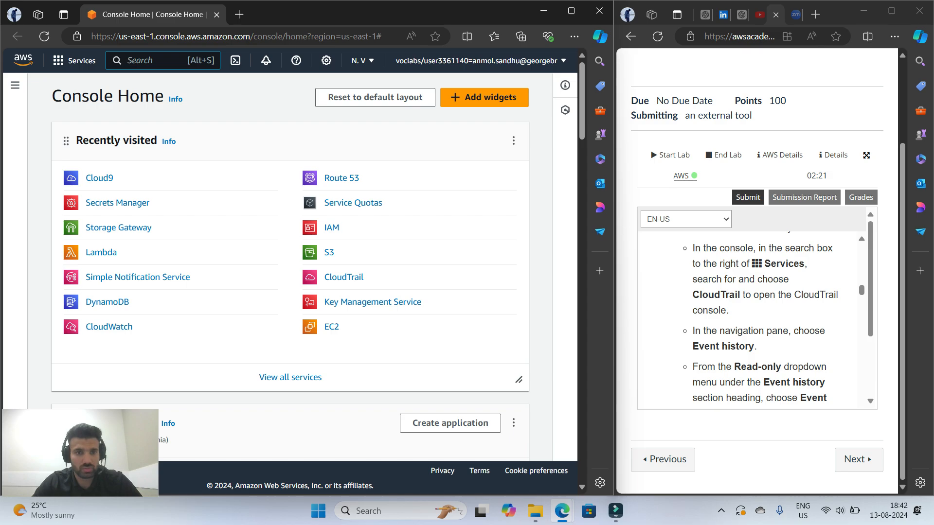
Search the AWS console for "CLOUD TRAIL" and open the CloudTrail service's Event history
key(alt+s)
text(CLOUD TR)
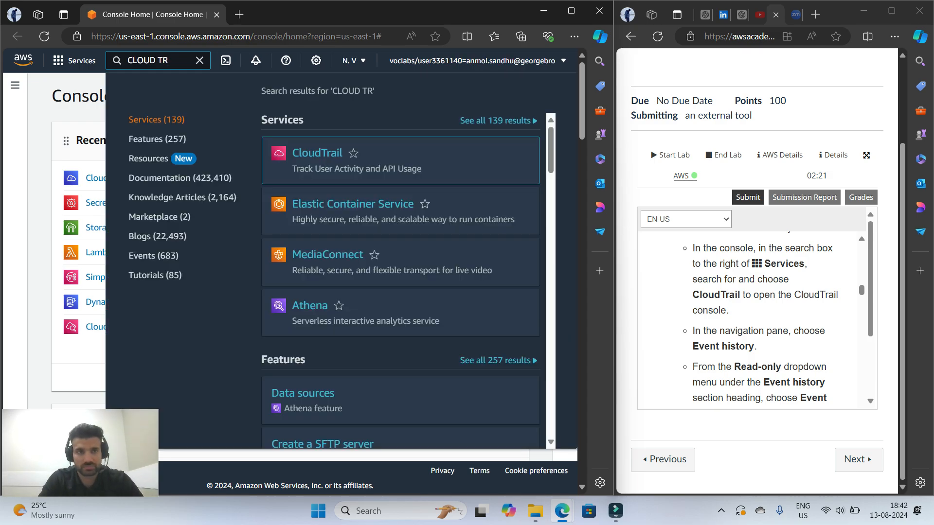
text(AIL)
key(Caps_Lock)
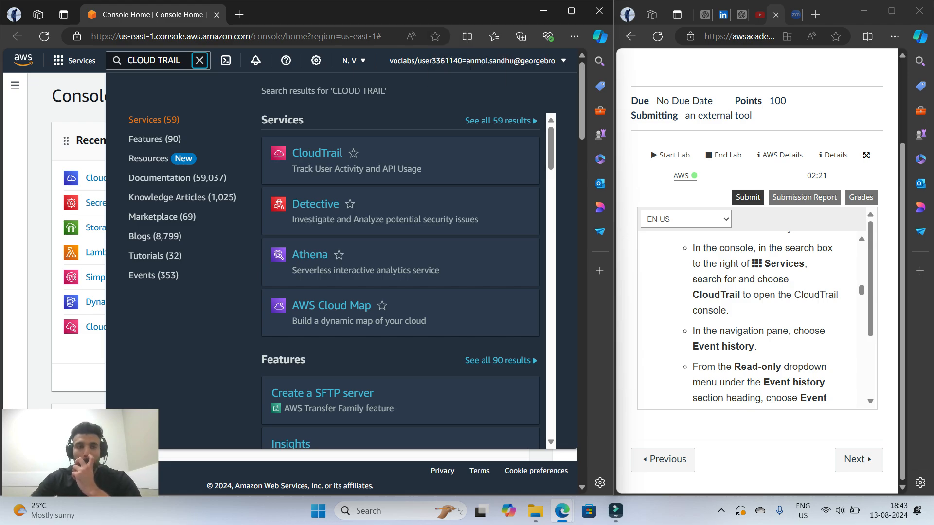
click(317, 153)
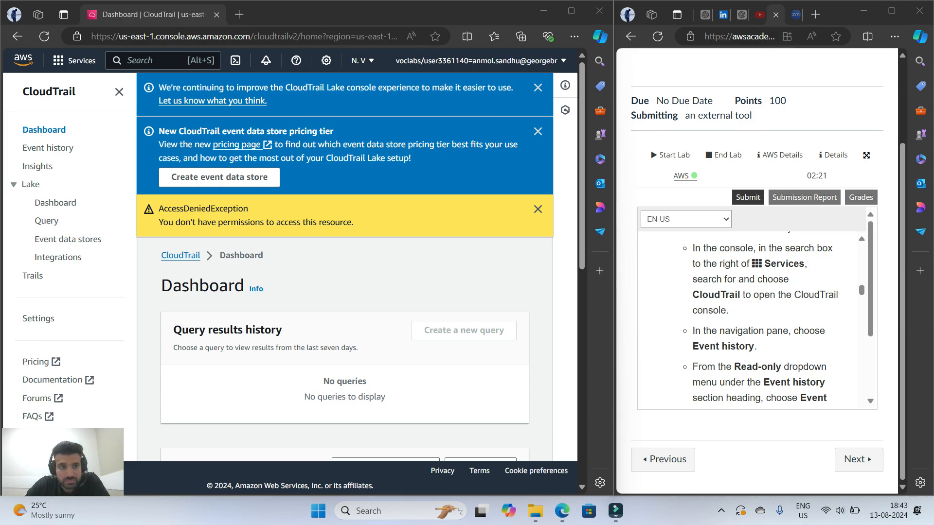
click(48, 148)
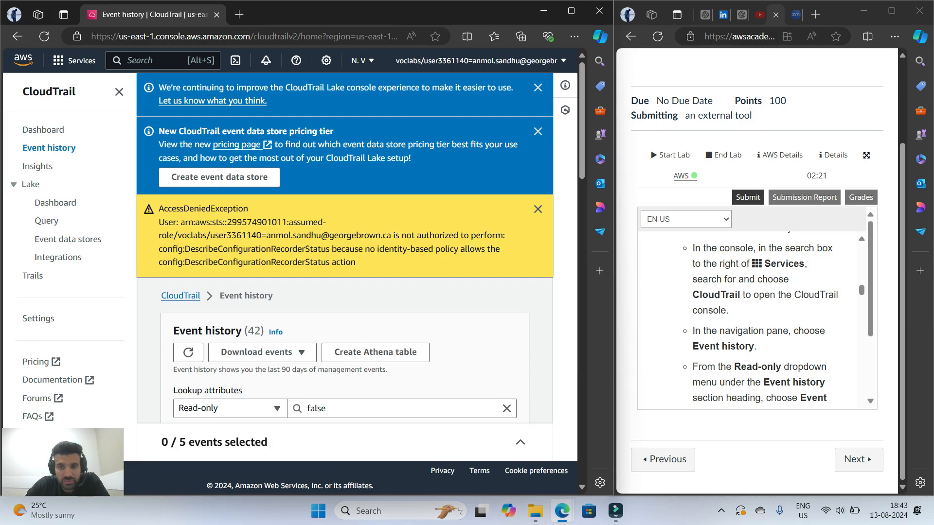
Filter the event history by Event source with the value cloudformation.amazonaws.com
scroll(773, 321, down, 2)
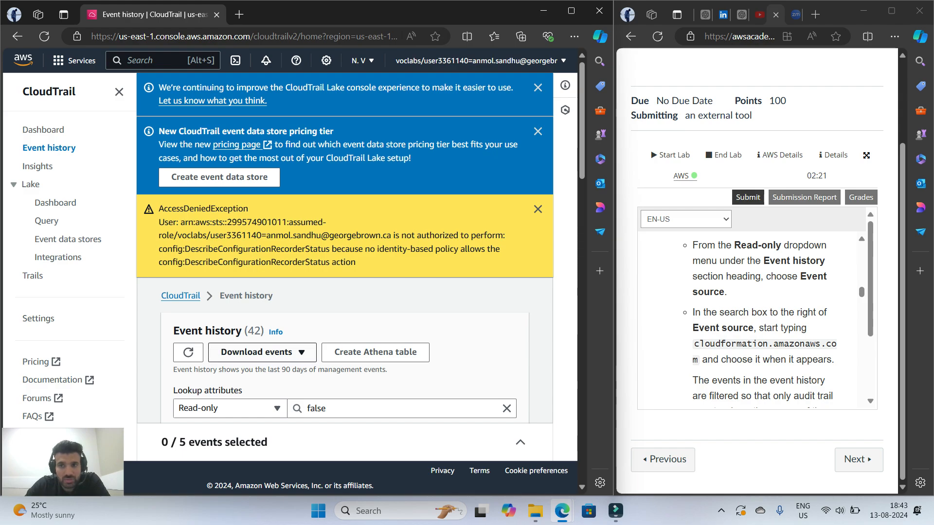
scroll(345, 273, down, 3)
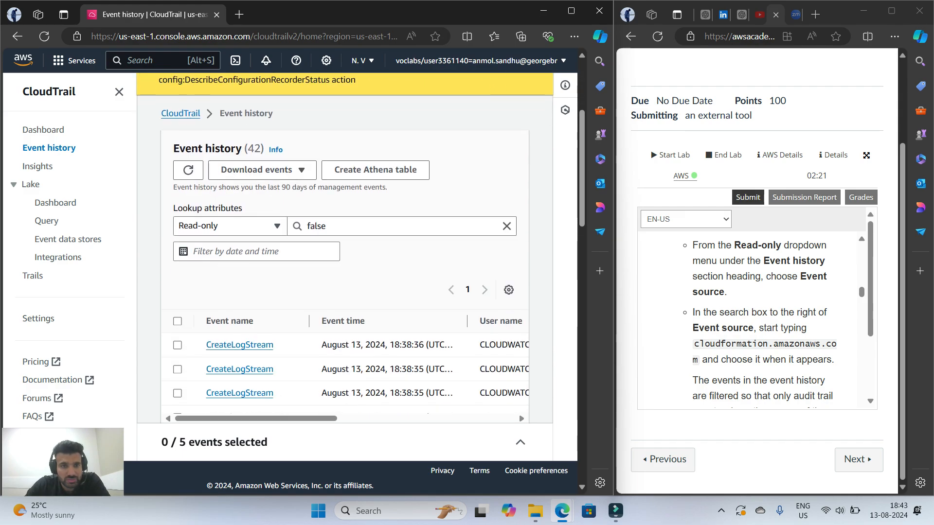
click(229, 226)
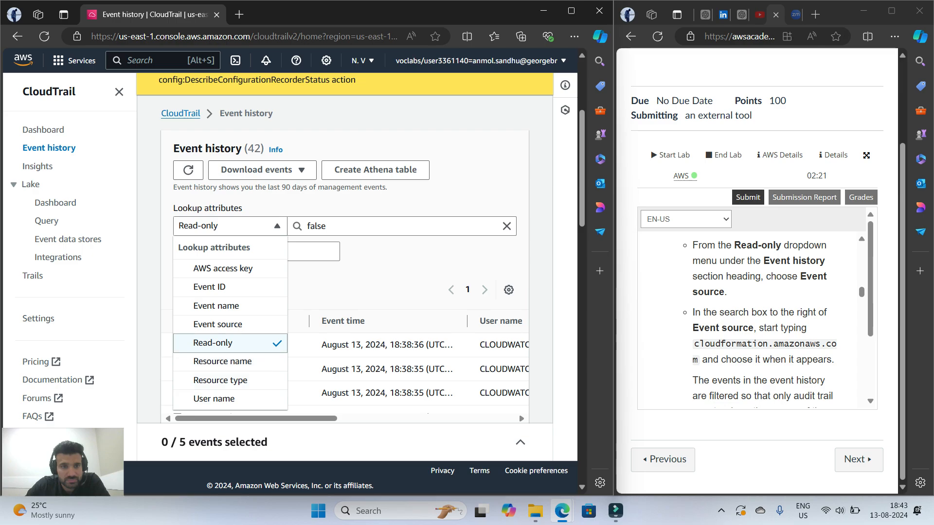
click(218, 324)
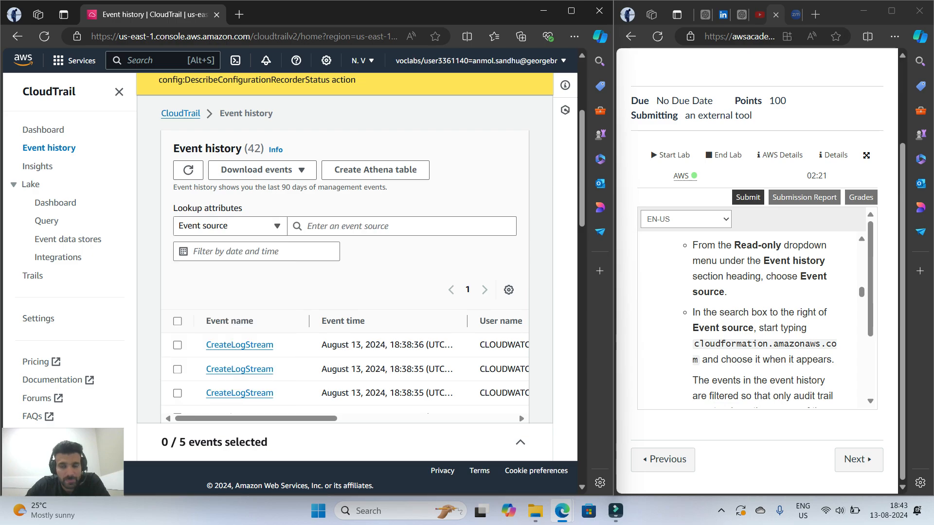
click(390, 226)
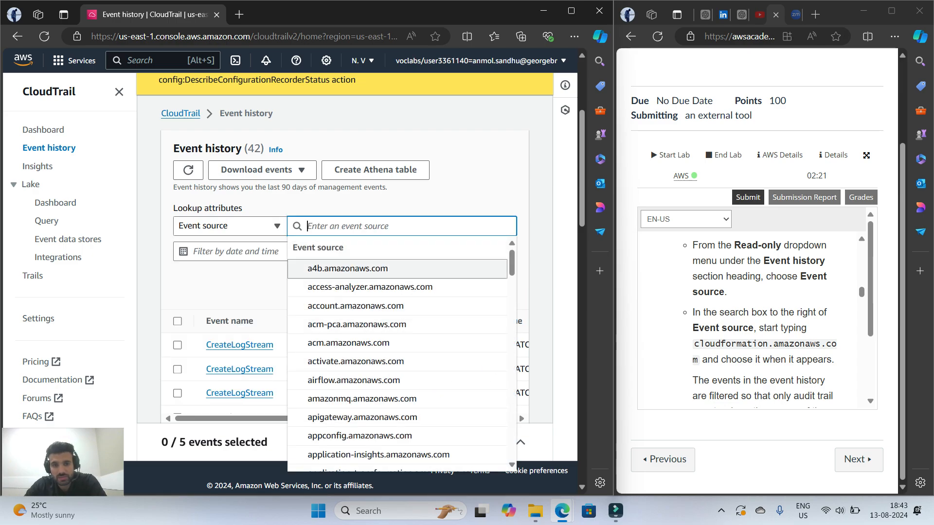
scroll(389, 302, down, 4)
scroll(370, 287, down, 3)
scroll(370, 287, up, 10)
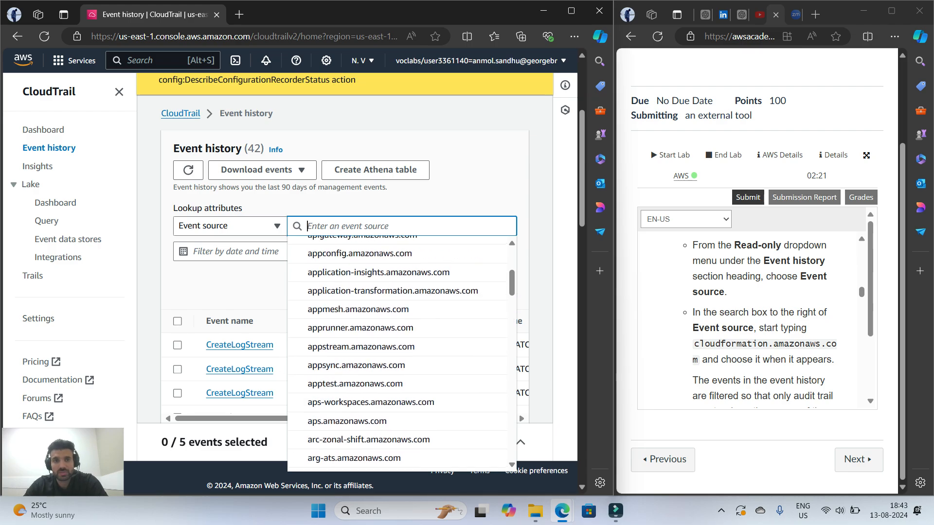
text(cloud)
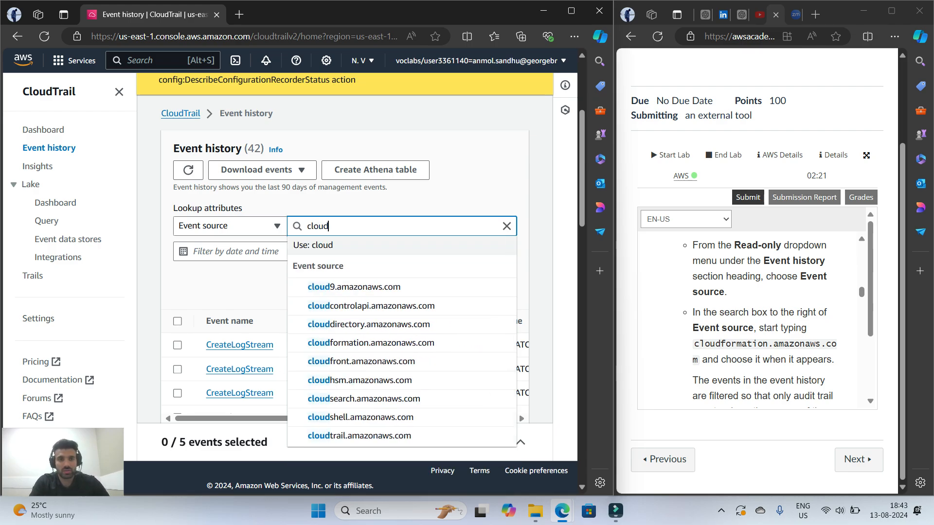
text(format)
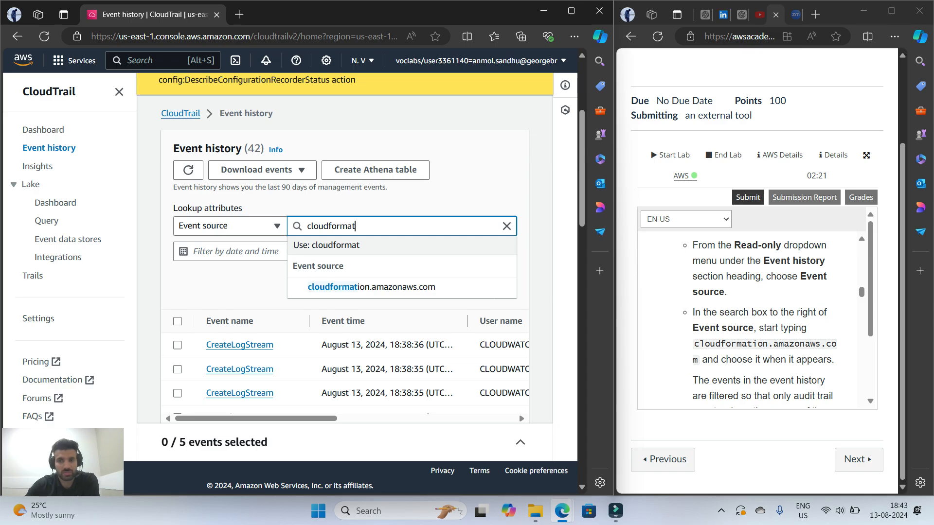
key(Down)
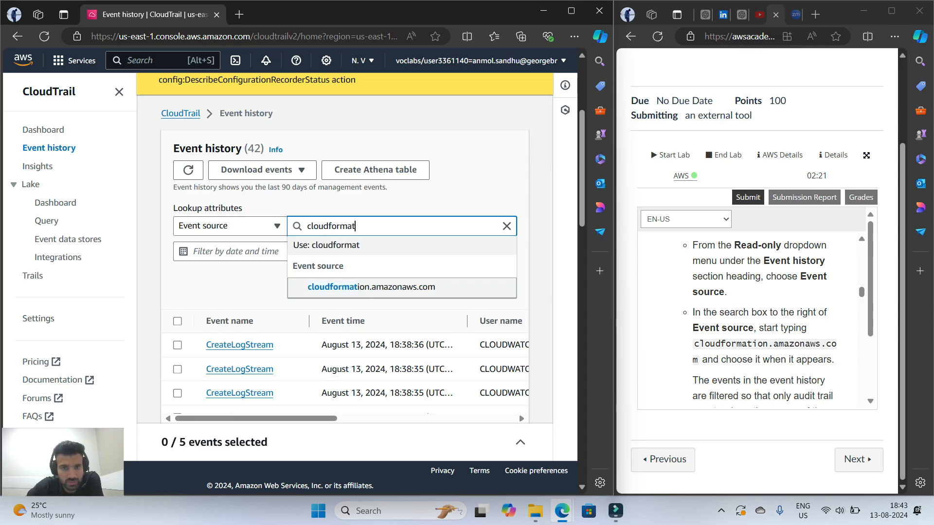
key(Return)
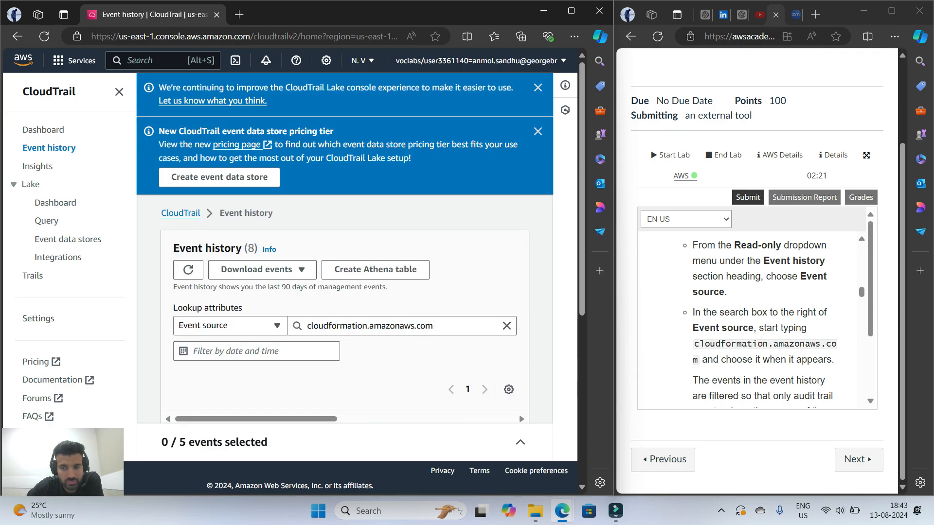
Read the CreateStack instruction and select the most recent CreateStack event in the filtered history
scroll(764, 318, down, 1)
scroll(764, 318, down, 1)
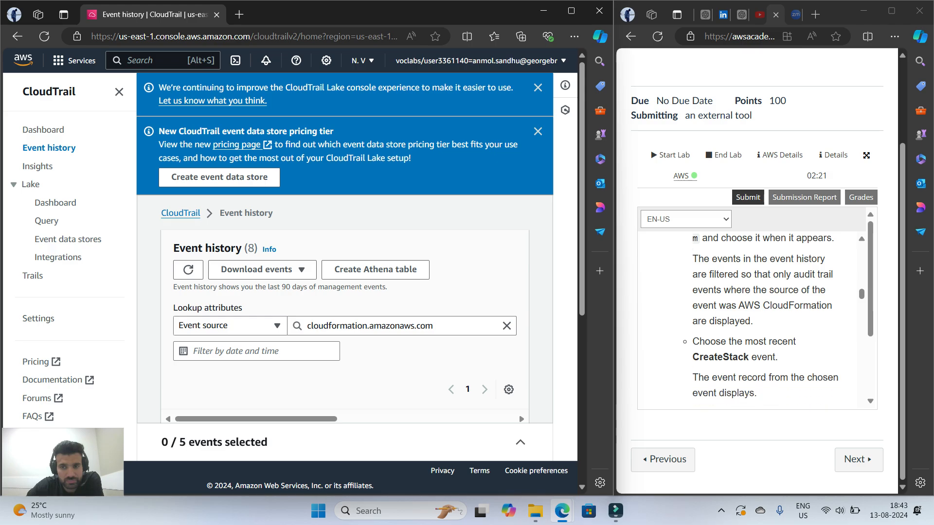
scroll(764, 319, down, 1)
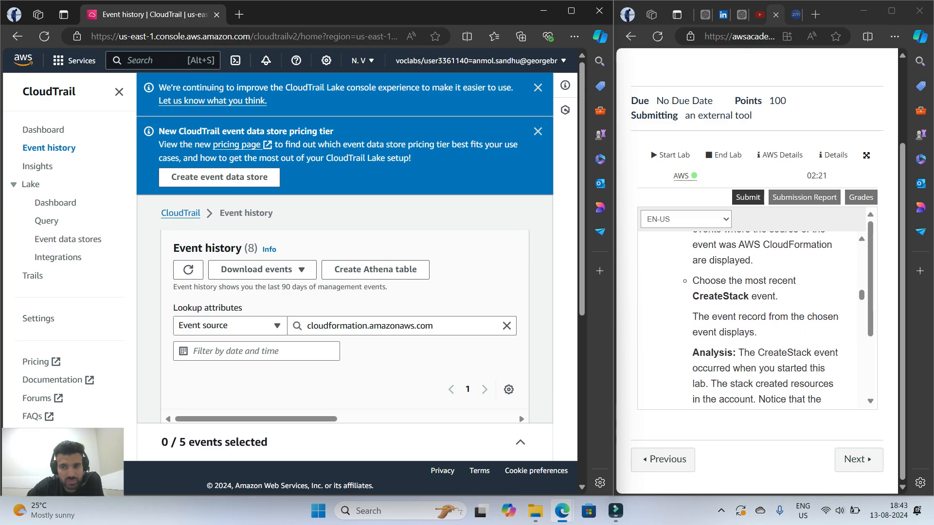
scroll(346, 292, down, 3)
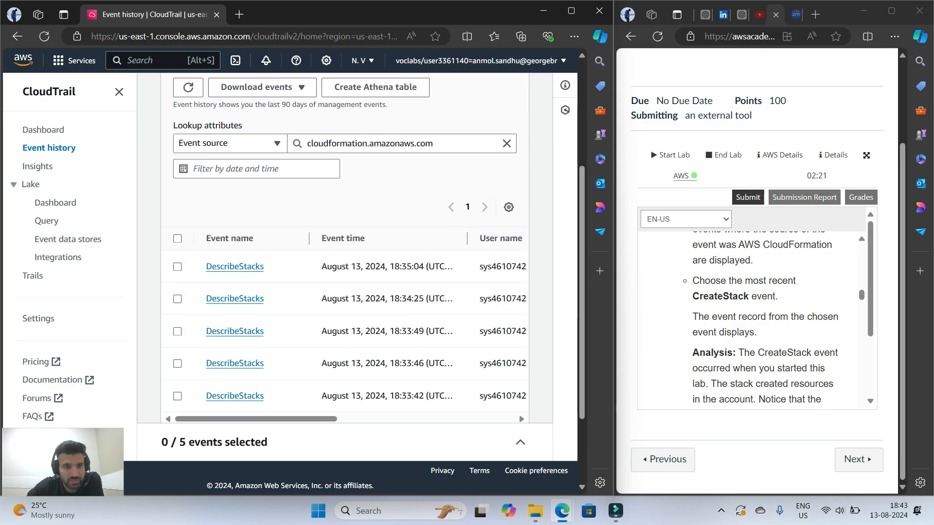
scroll(345, 292, down, 2)
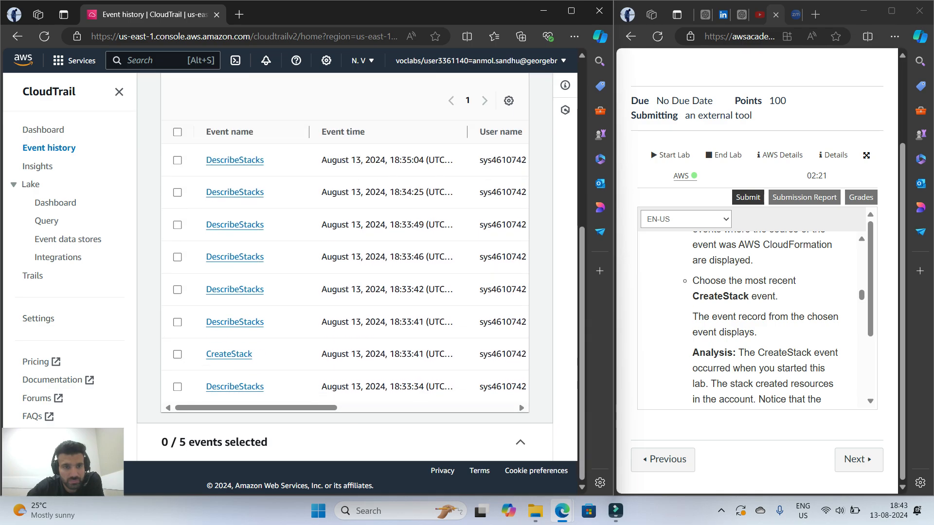
click(177, 355)
scroll(345, 160, up, 3)
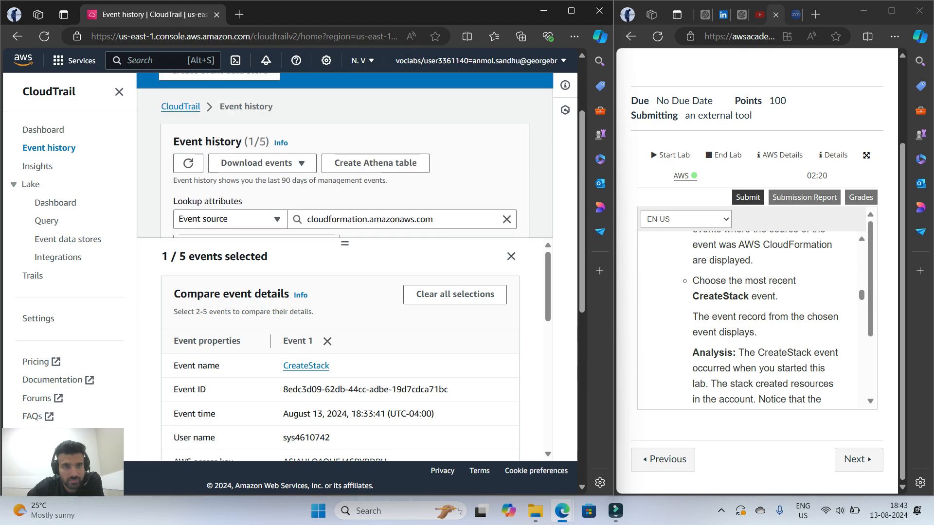
Look through the CreateStack event's referenced resource and read the lab's Analysis paragraph about the event record
scroll(346, 350, down, 7)
scroll(345, 161, down, 5)
scroll(345, 160, down, 2)
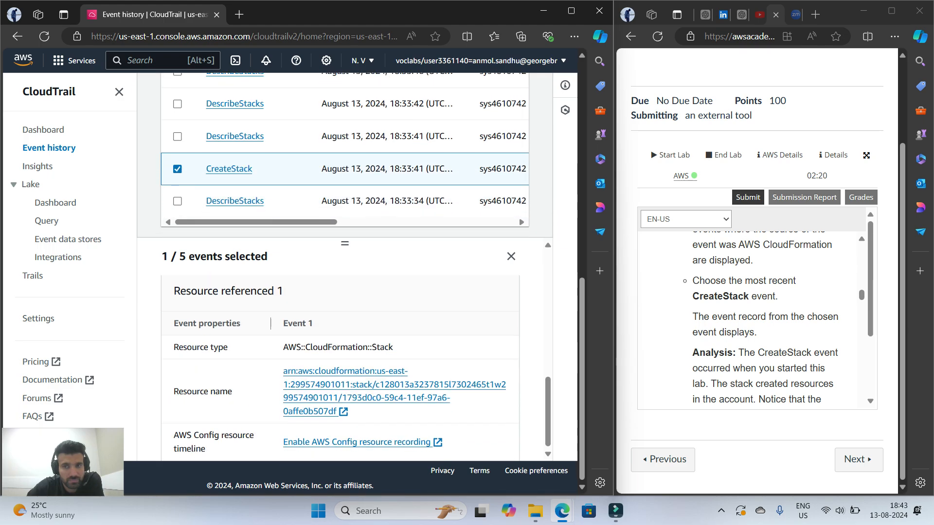
scroll(758, 321, down, 2)
scroll(759, 321, up, 1)
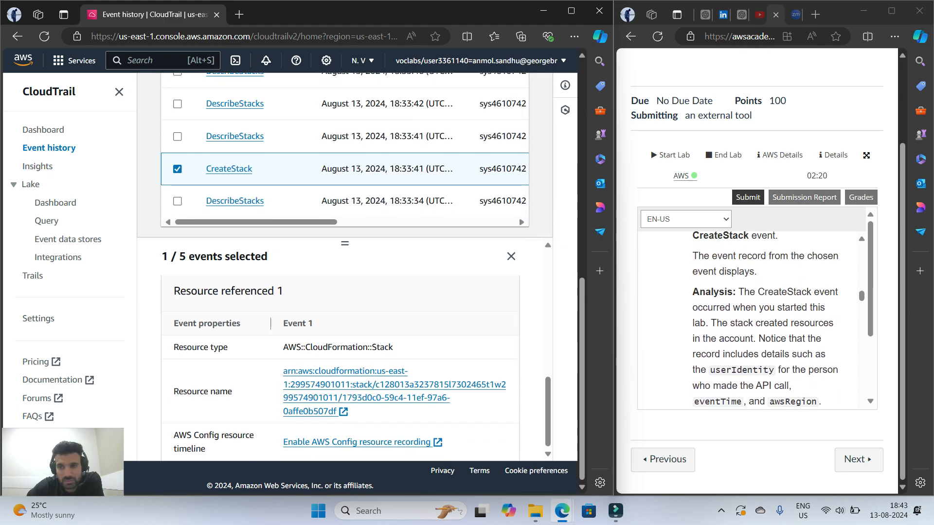
scroll(778, 319, down, 3)
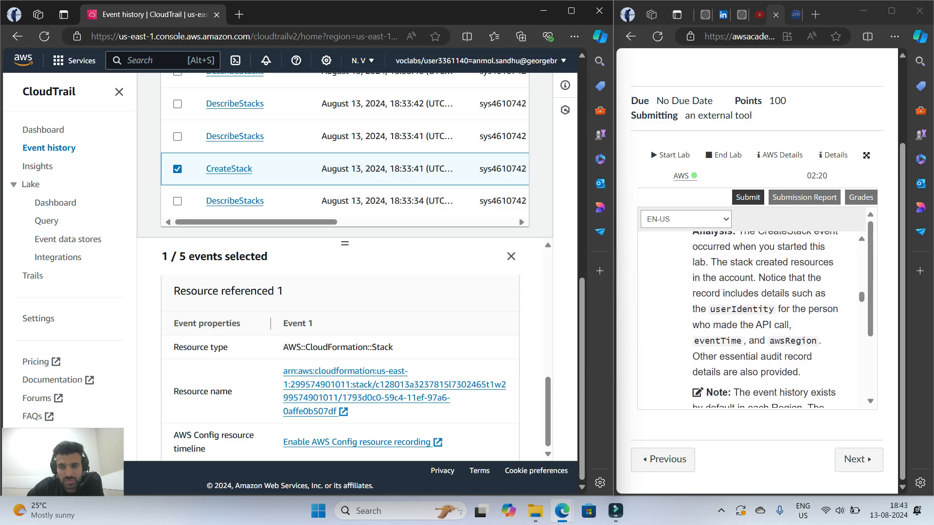
scroll(779, 320, up, 3)
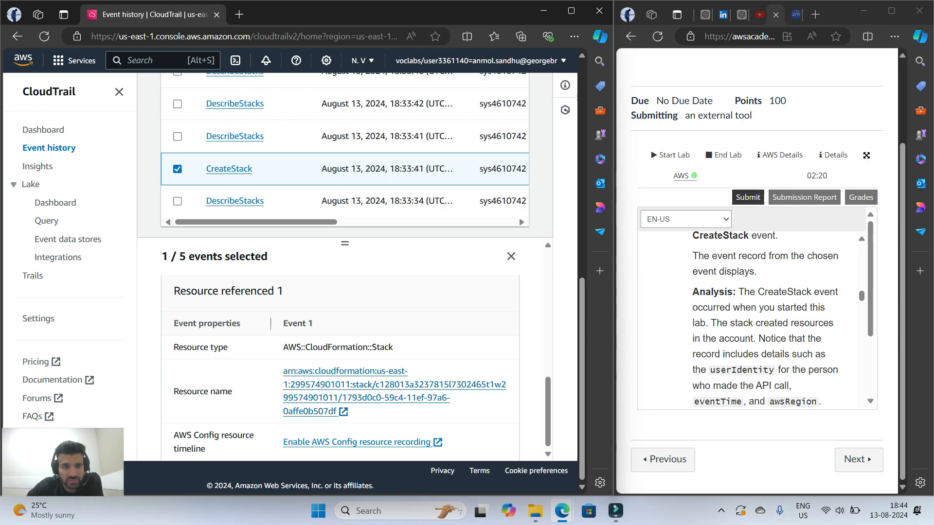
Examine the CreateStack event's properties, including event time, user name, event source, source IP address and AWS region
scroll(341, 365, up, 10)
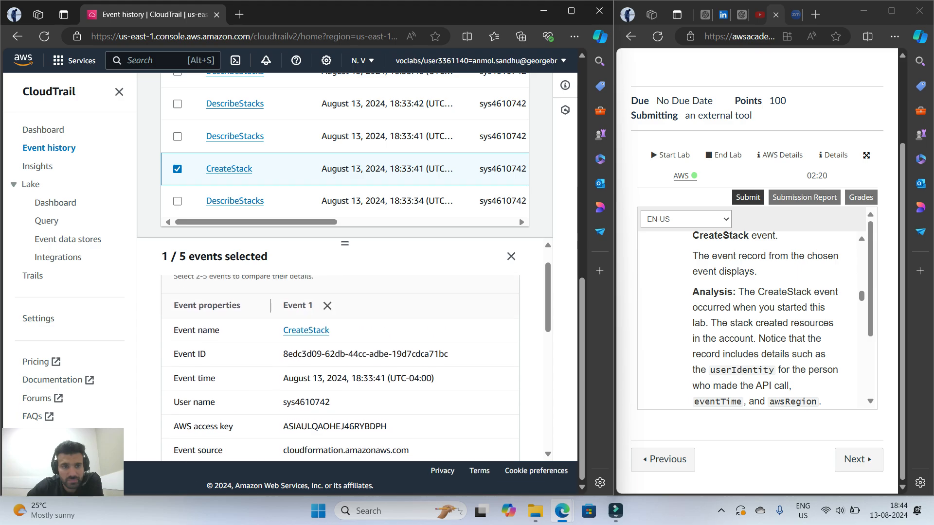
scroll(340, 365, down, 3)
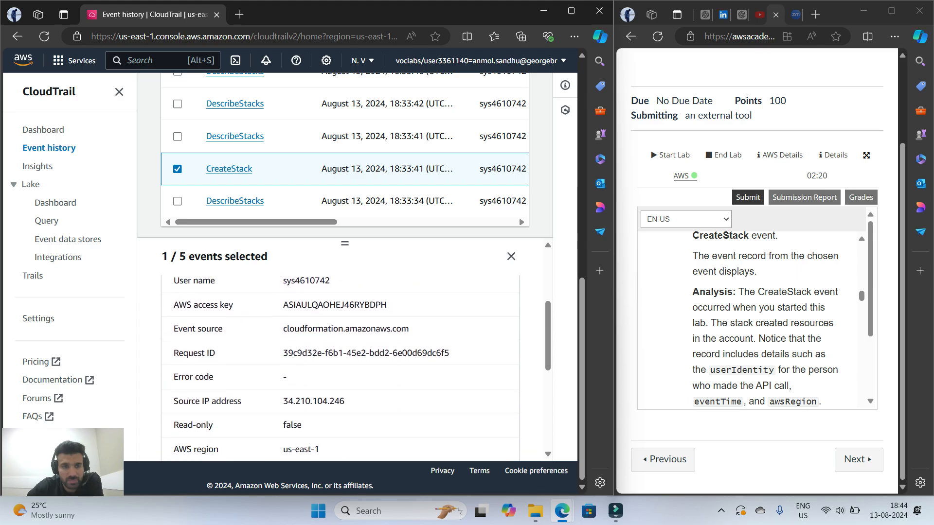
scroll(341, 364, down, 3)
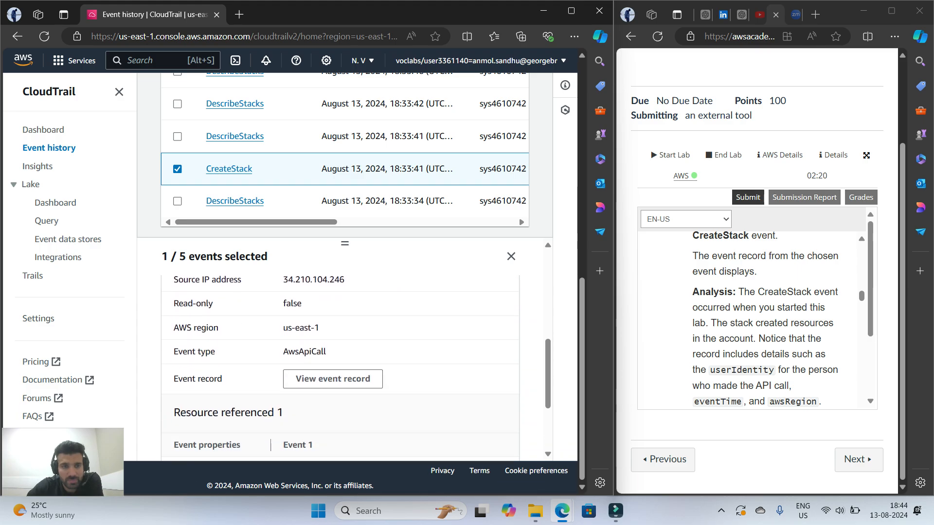
scroll(341, 365, up, 8)
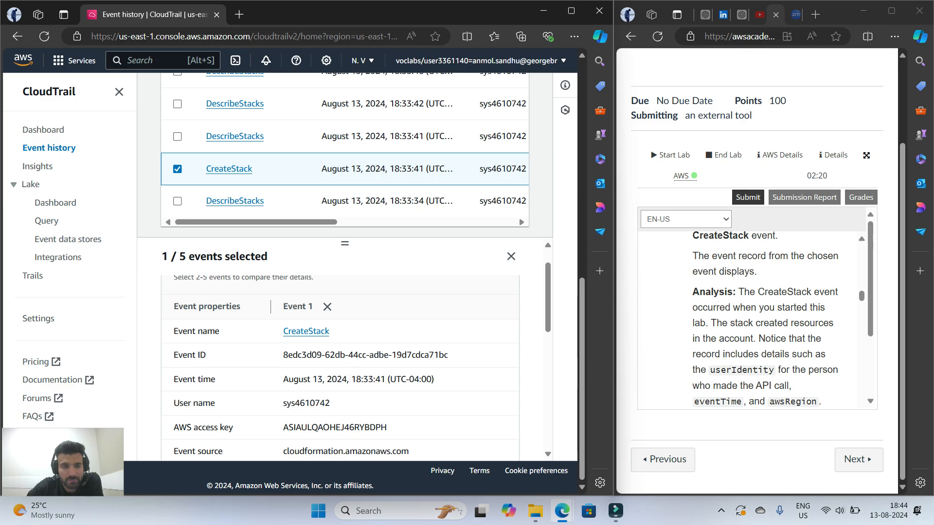
scroll(341, 365, down, 3)
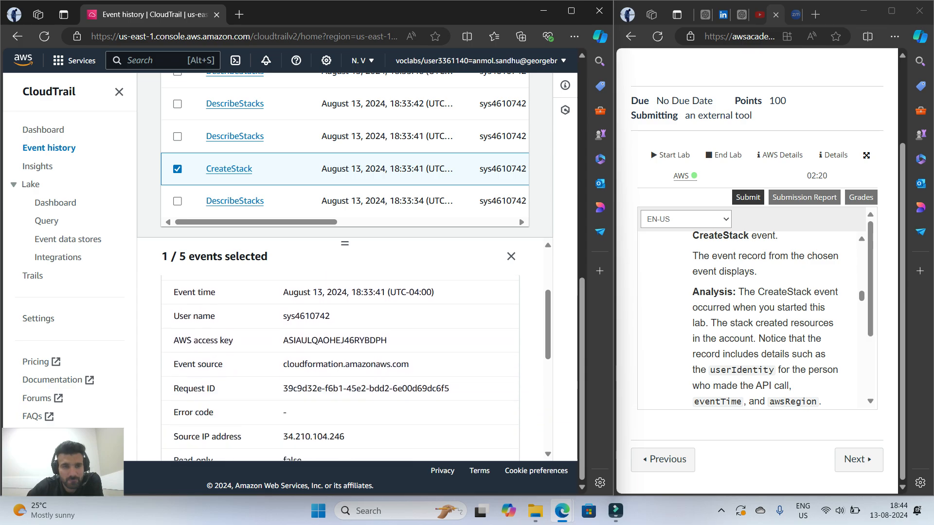
Compare the CreateStack event's details with the lab's Analysis paragraph, checking the event time and AWS region fields
scroll(341, 365, down, 2)
scroll(340, 365, down, 1)
scroll(340, 365, down, 2)
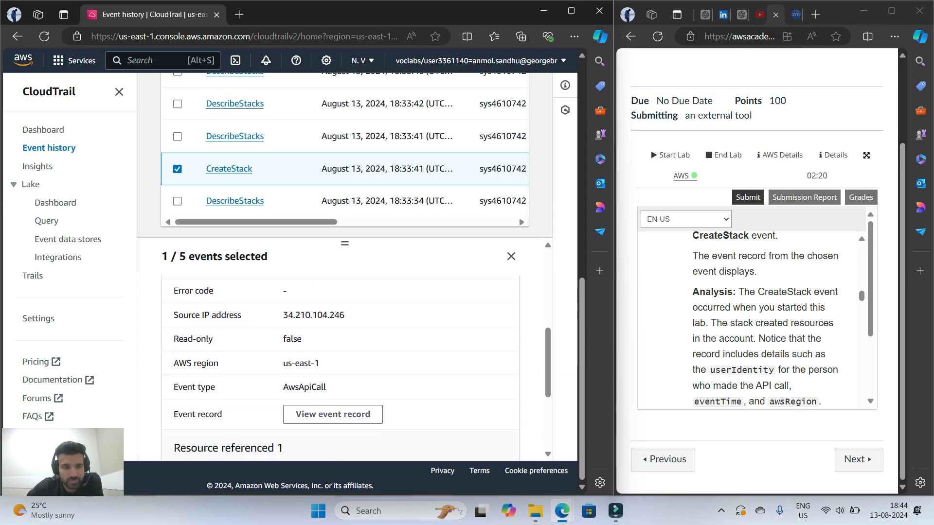
scroll(340, 365, up, 5)
scroll(341, 365, up, 1)
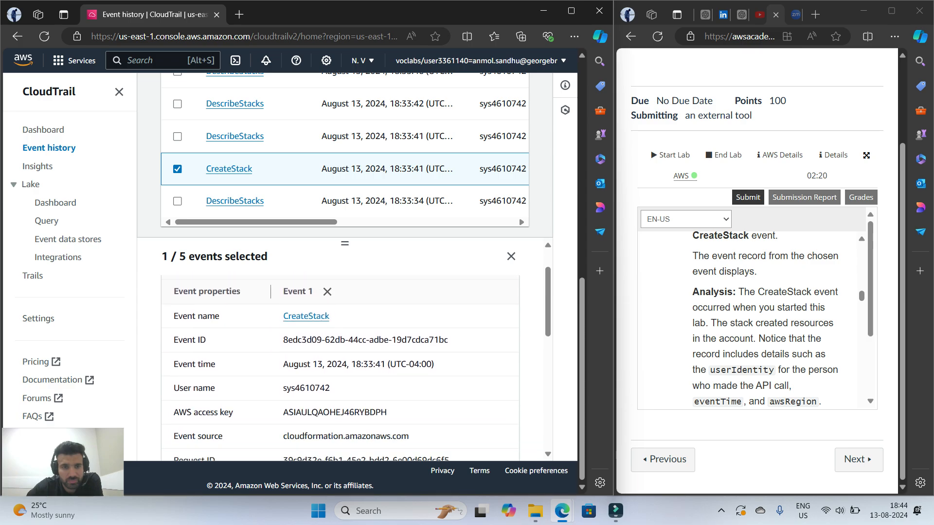
scroll(751, 322, down, 2)
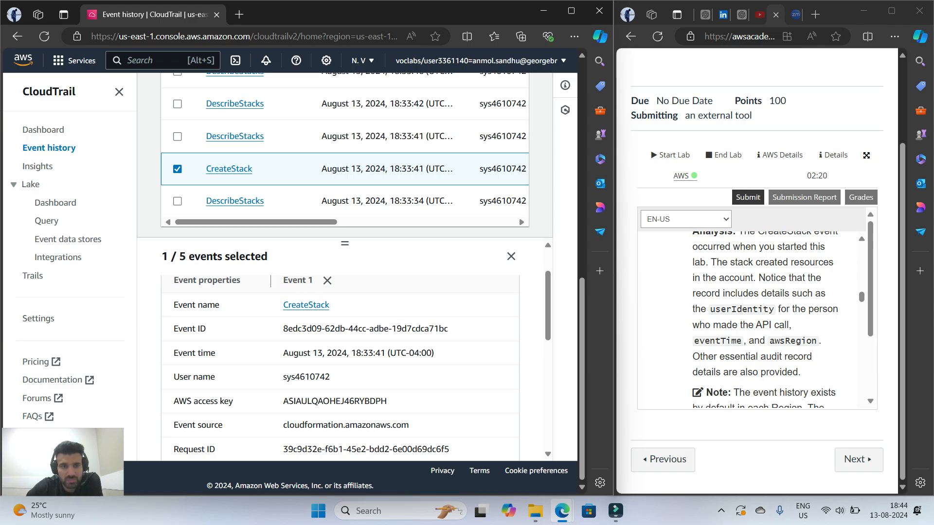
drag(203, 354, 173, 353)
click(219, 360)
scroll(292, 365, down, 1)
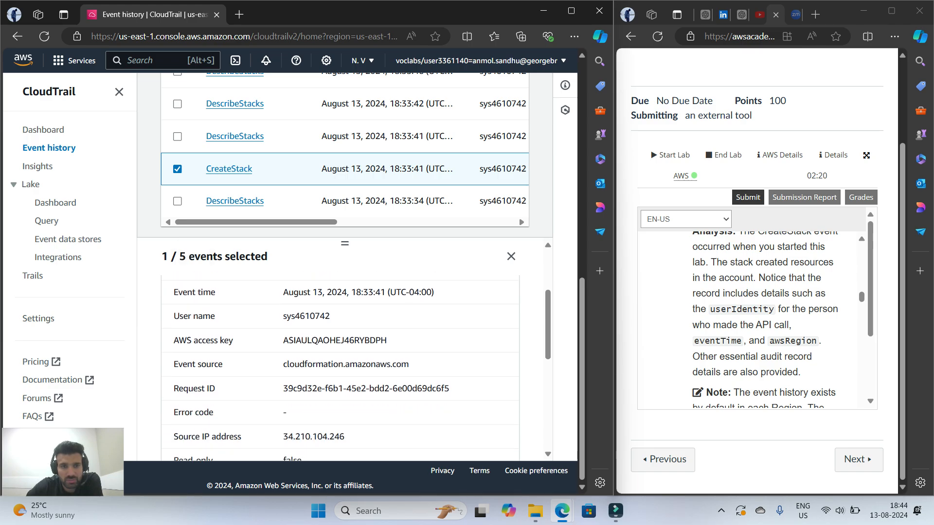
scroll(218, 364, down, 2)
drag(219, 363, 178, 364)
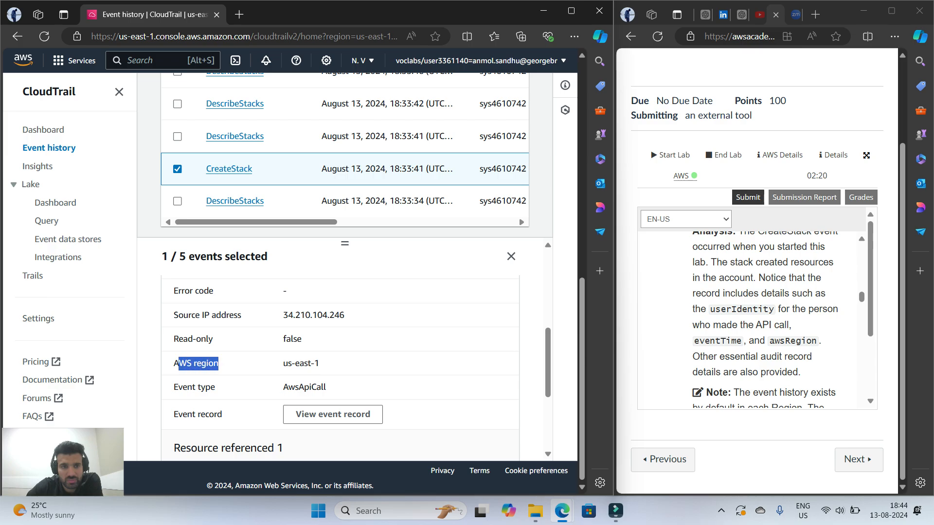
scroll(341, 365, up, 3)
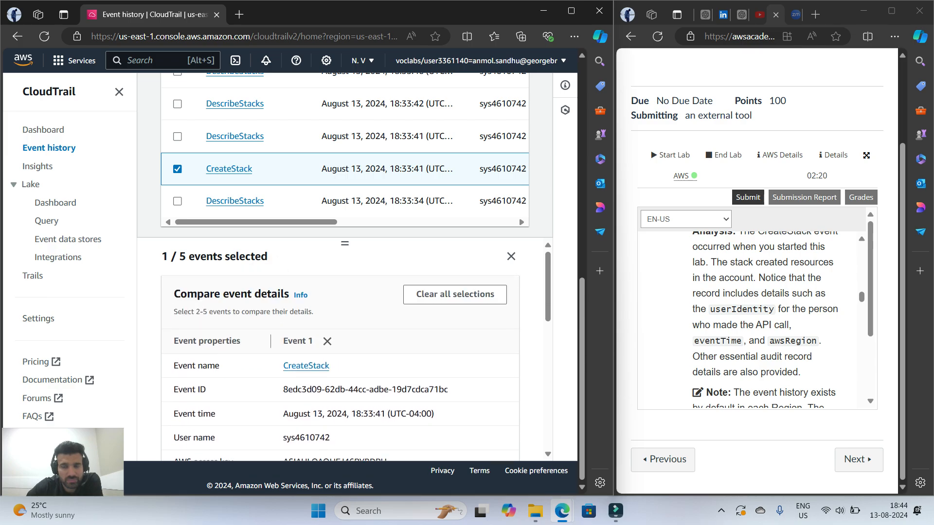
Read the lab's event history note and step 4, and start creating a new CloudTrail trail
scroll(764, 316, down, 6)
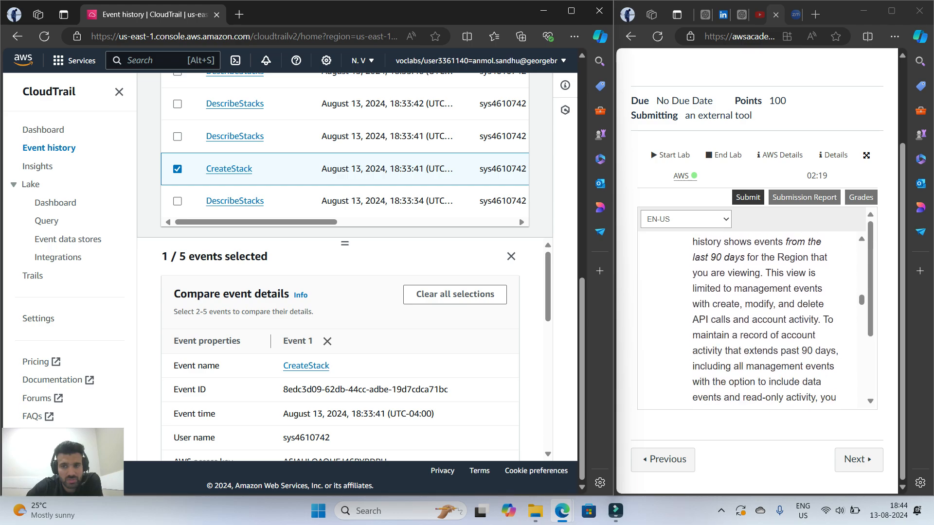
scroll(759, 316, down, 3)
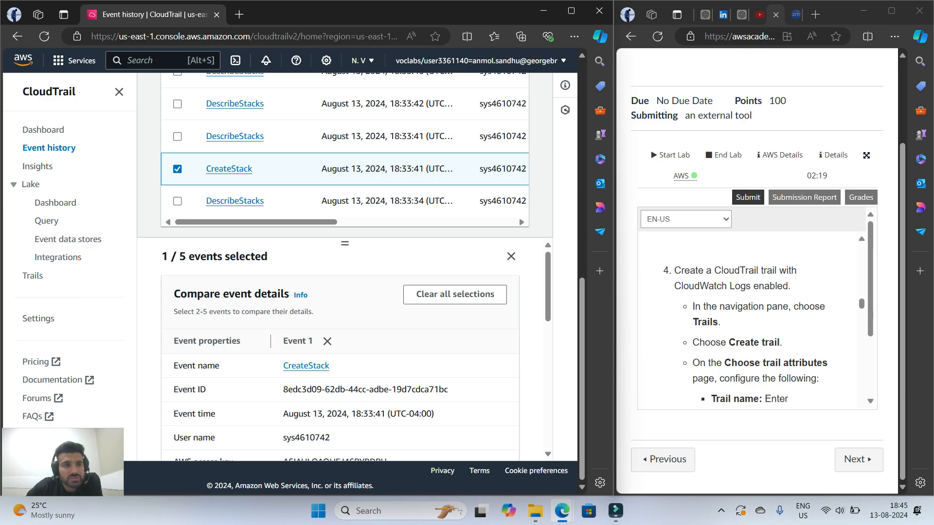
click(32, 275)
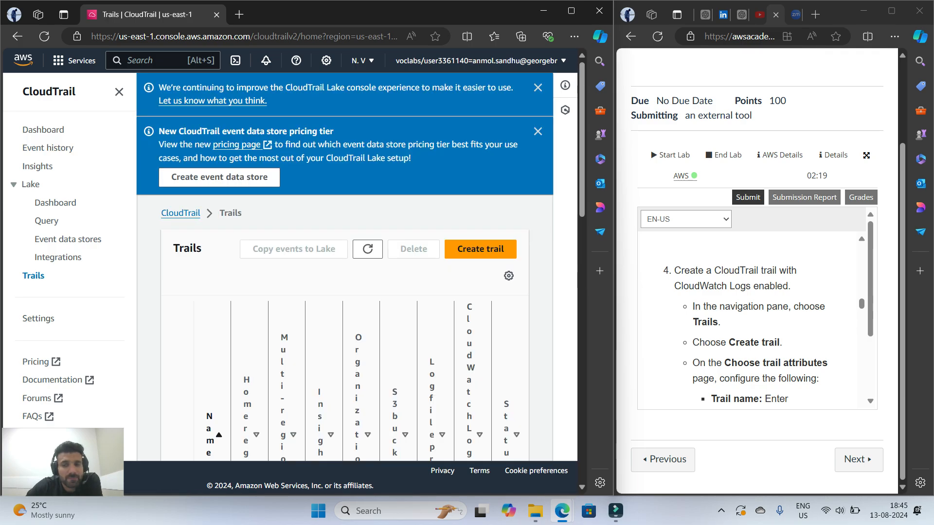
click(480, 250)
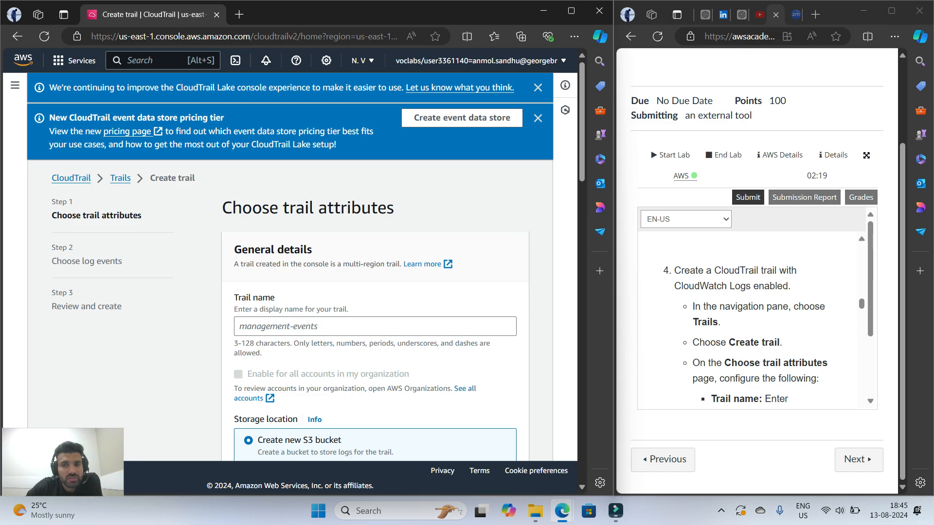
Name the trail MyLabCloudTrail, copying the name from the lab instructions
scroll(751, 321, down, 3)
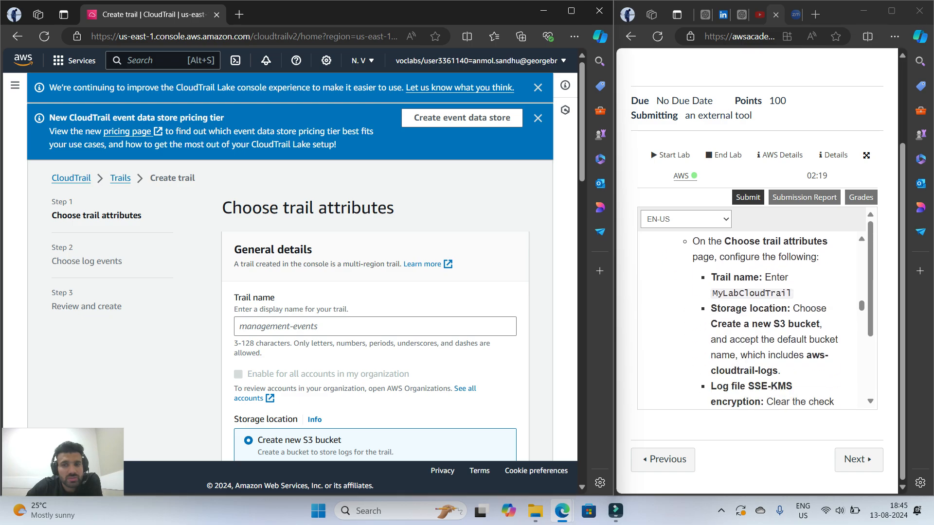
scroll(290, 282, down, 1)
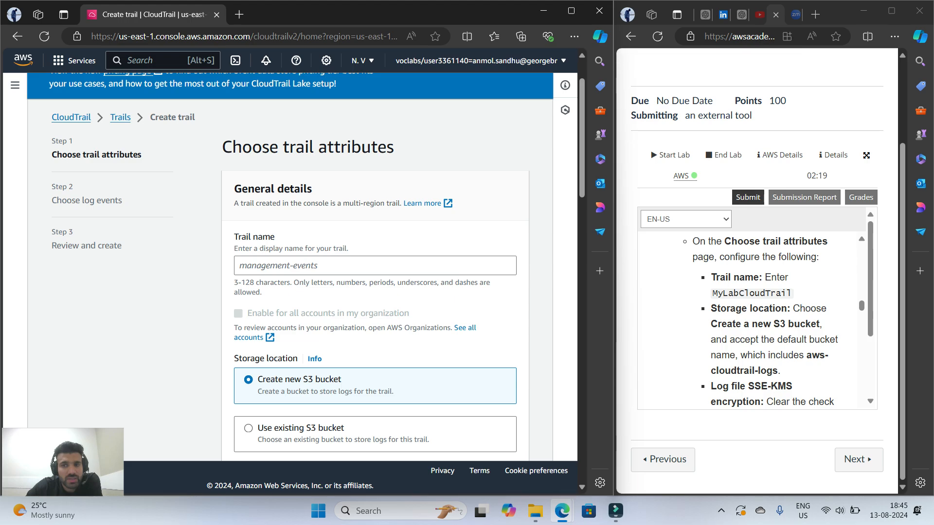
drag(712, 294, 793, 293)
right_click(778, 293)
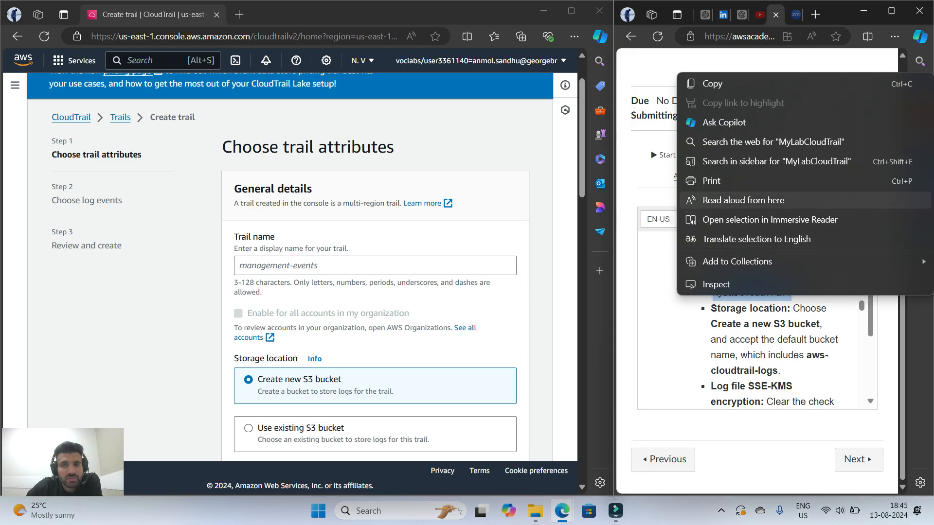
click(705, 83)
right_click(265, 266)
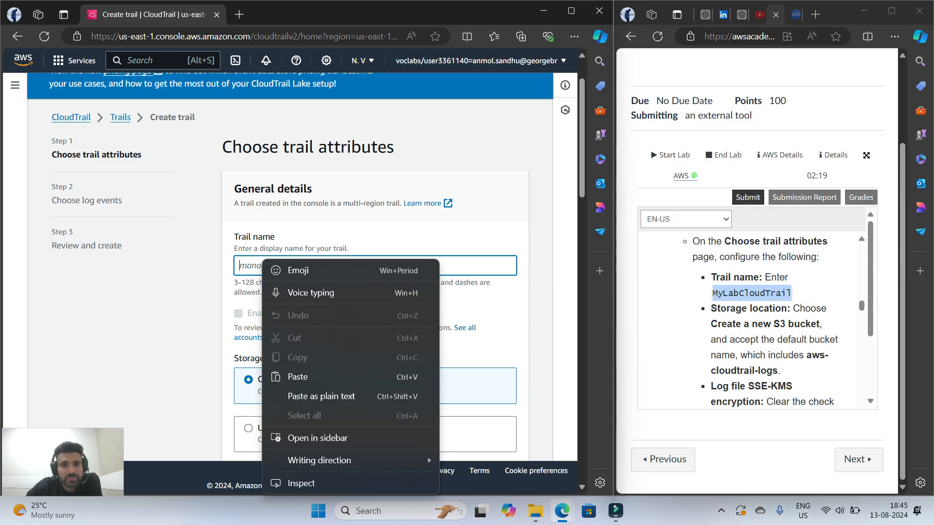
click(292, 375)
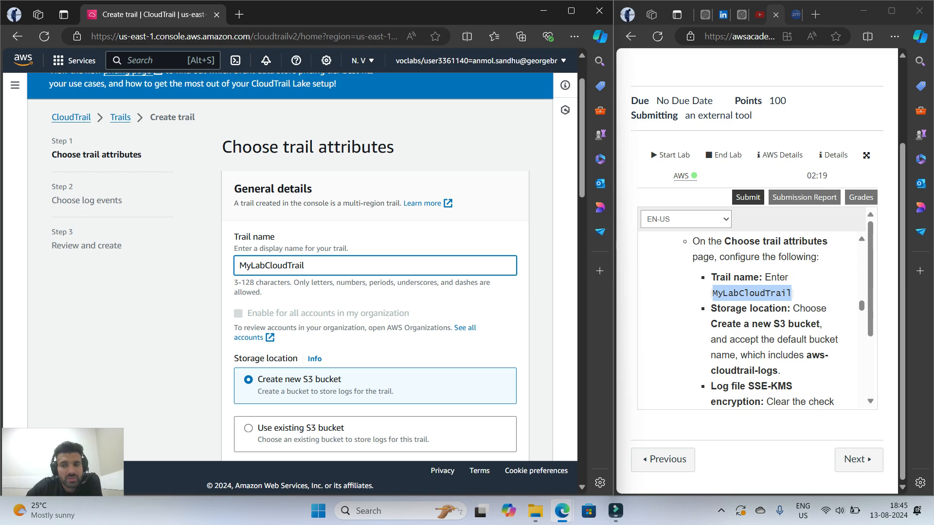
Keep a new S3 bucket with the default name as storage location and disable log file SSE-KMS encryption, following the lab instructions
scroll(301, 268, down, 1)
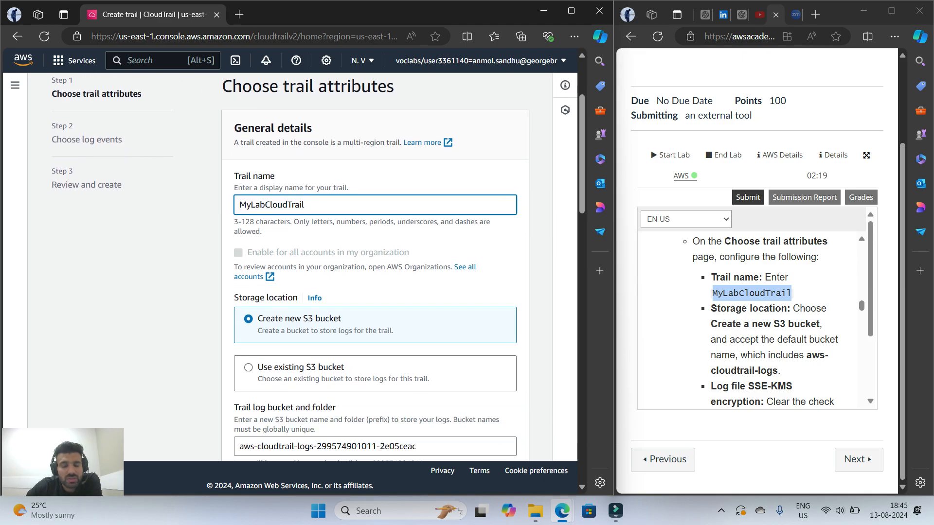
scroll(374, 267, down, 2)
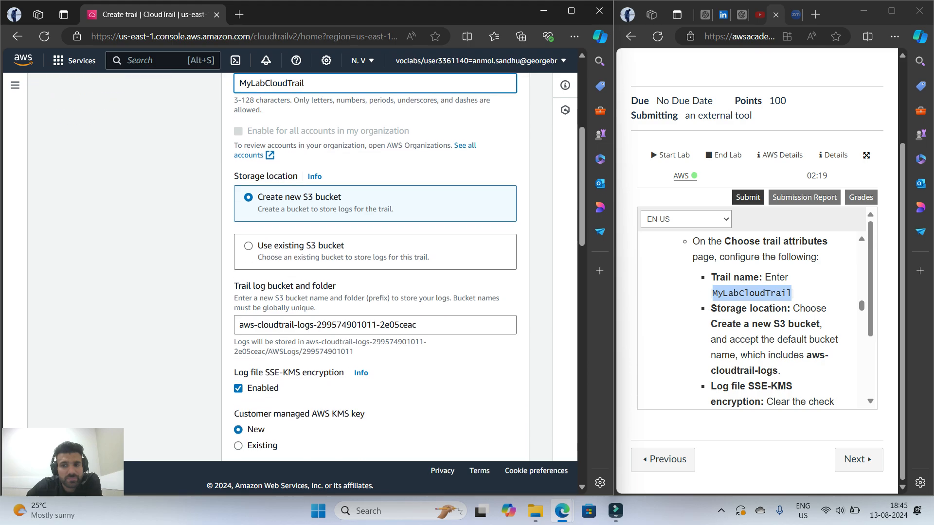
scroll(375, 267, down, 1)
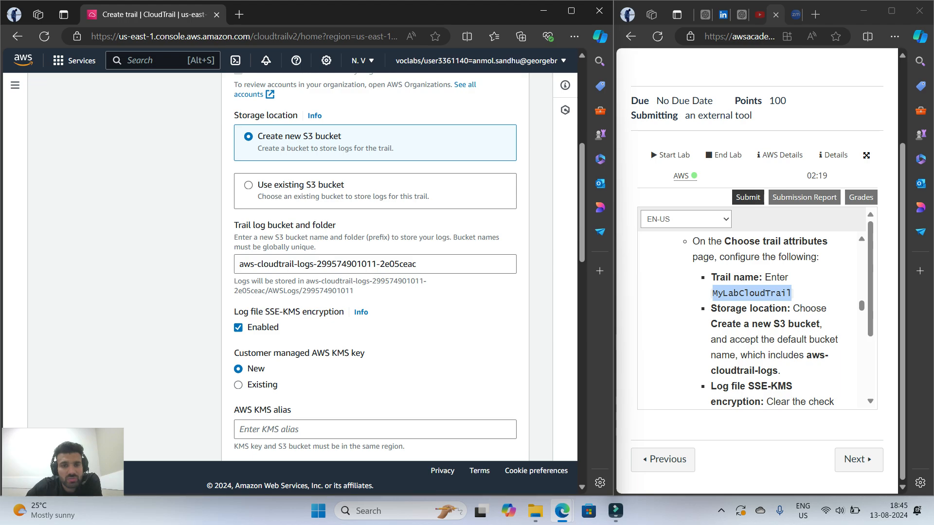
scroll(375, 268, down, 4)
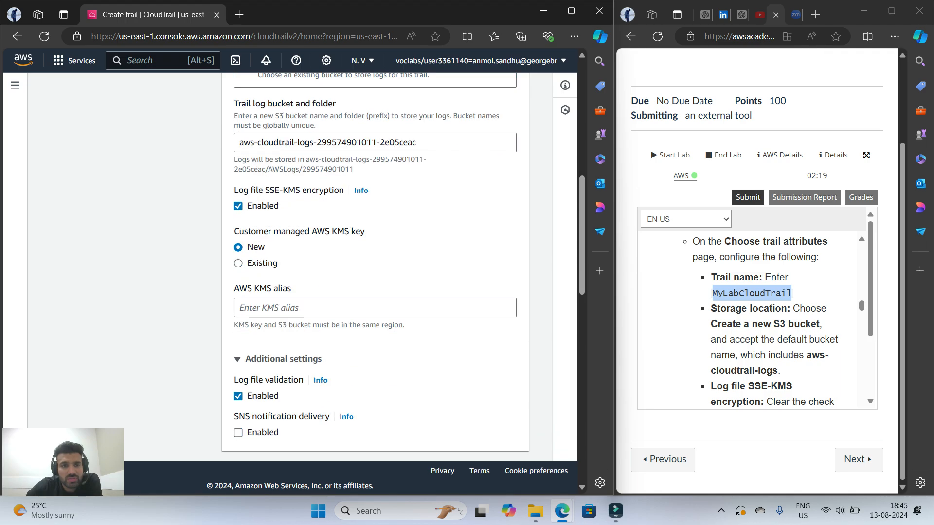
scroll(374, 267, down, 2)
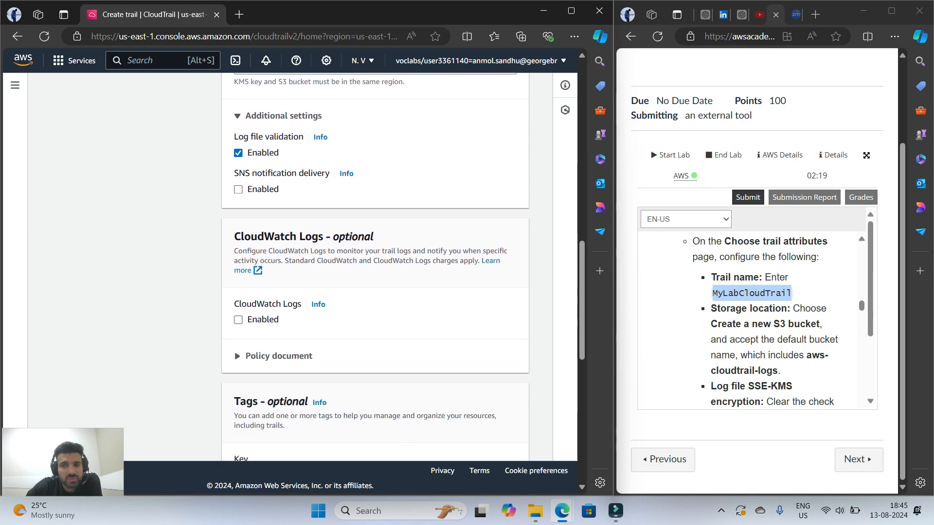
scroll(759, 320, down, 2)
scroll(374, 267, up, 5)
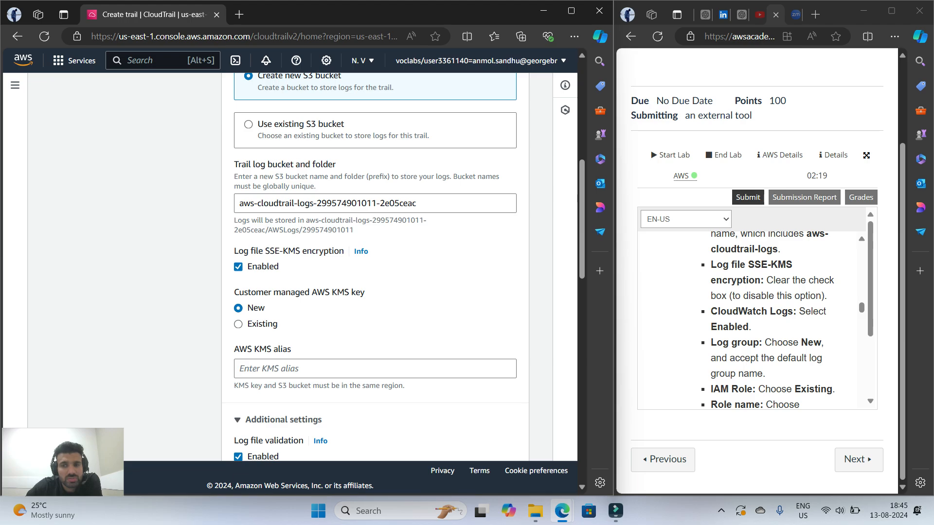
scroll(759, 320, down, 1)
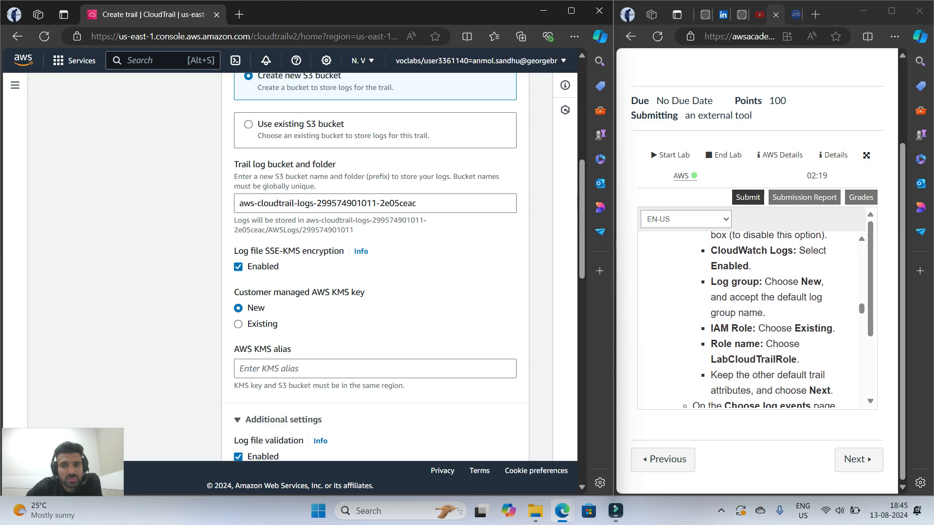
scroll(763, 319, up, 1)
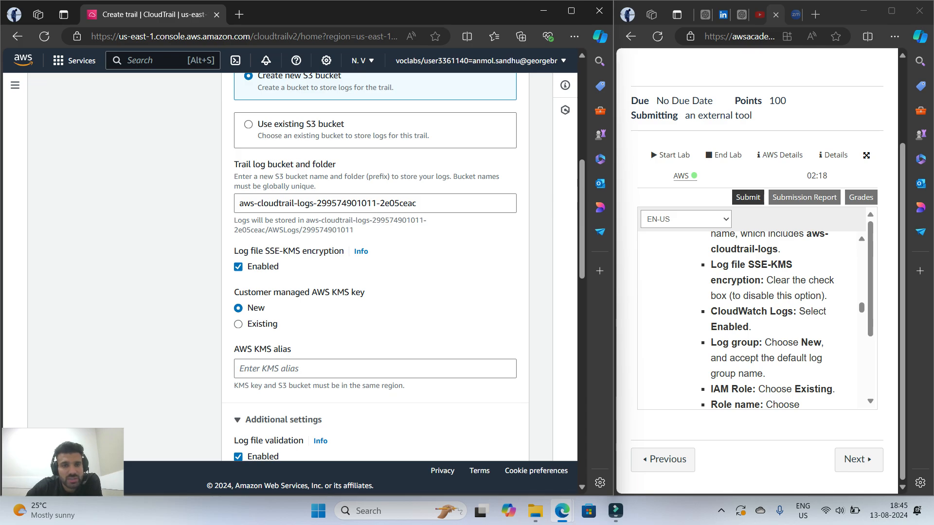
click(238, 267)
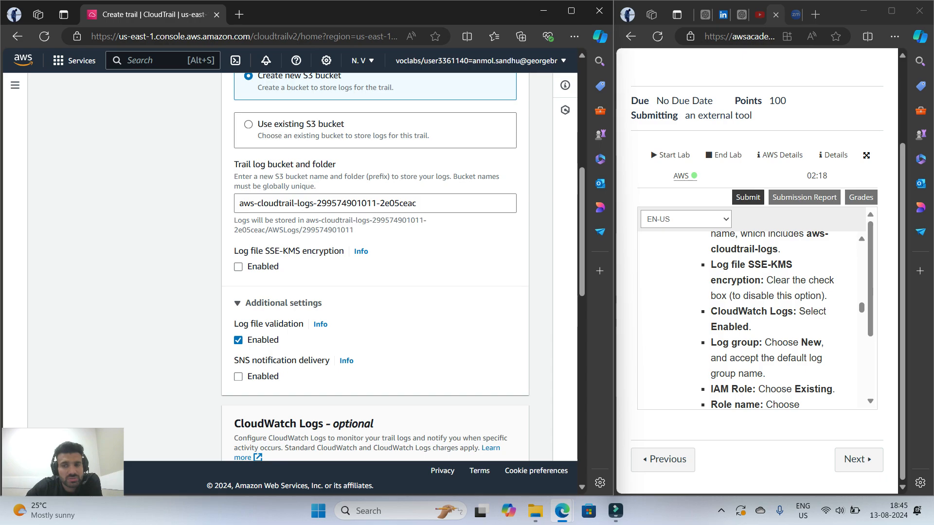
Enable CloudWatch Logs for the trail, keeping a new log group with the default name
scroll(374, 267, down, 1)
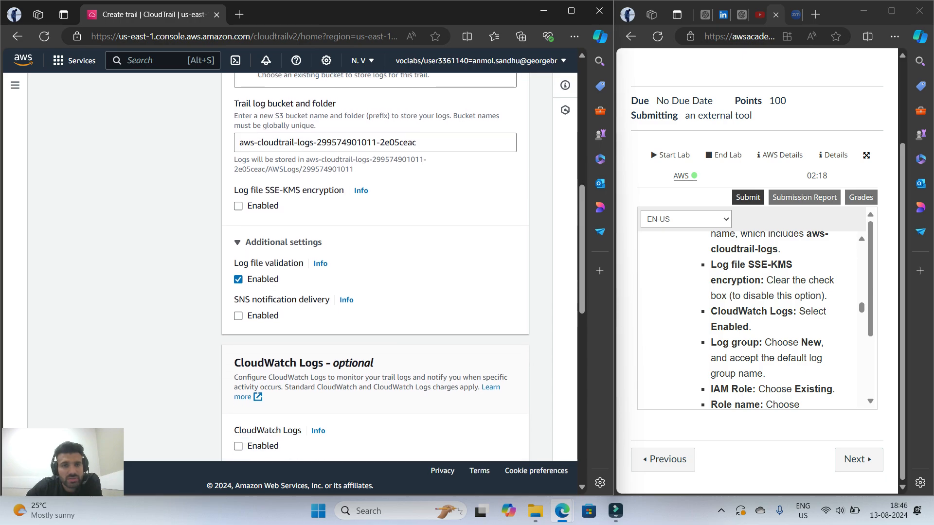
scroll(374, 267, down, 2)
click(238, 325)
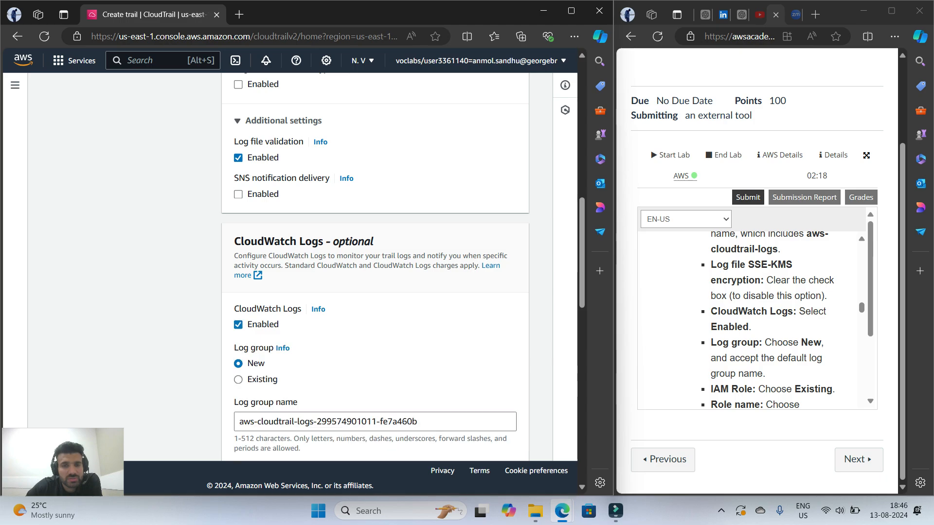
scroll(375, 268, down, 1)
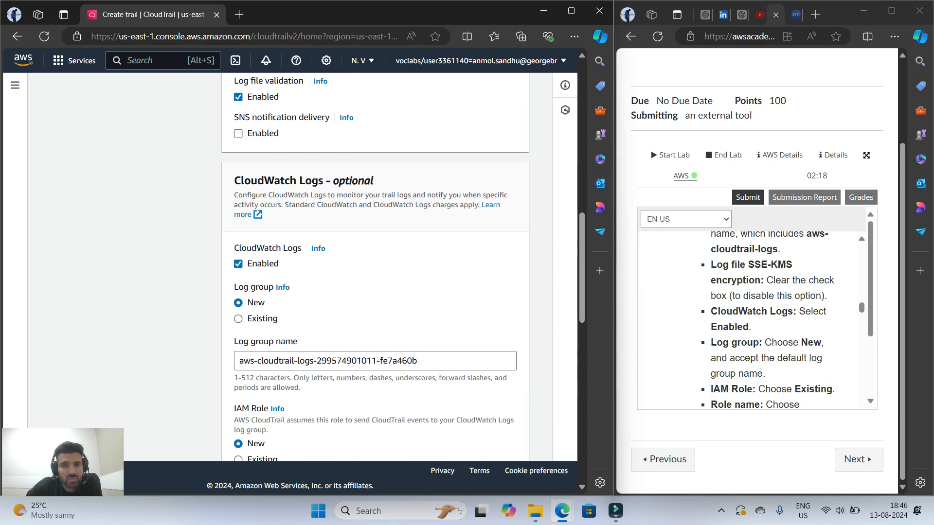
Assign the existing IAM role LabCloudTrailRole to CloudWatch Logs and continue to the log events page with the other defaults kept
scroll(374, 268, down, 1)
scroll(752, 317, down, 2)
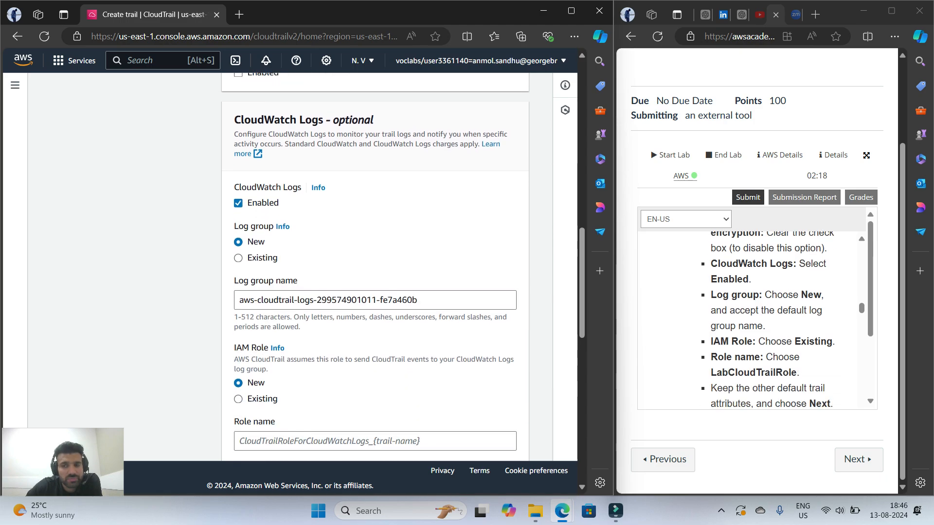
scroll(375, 267, down, 2)
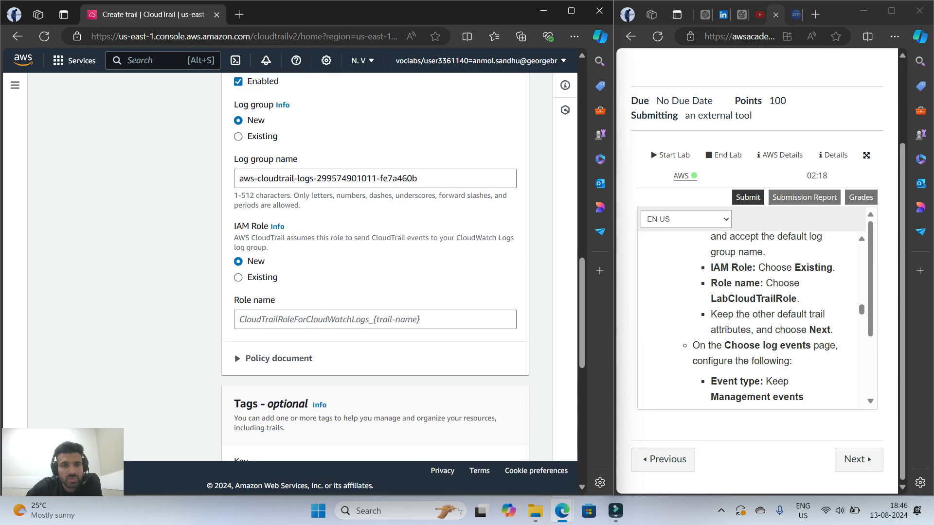
click(238, 277)
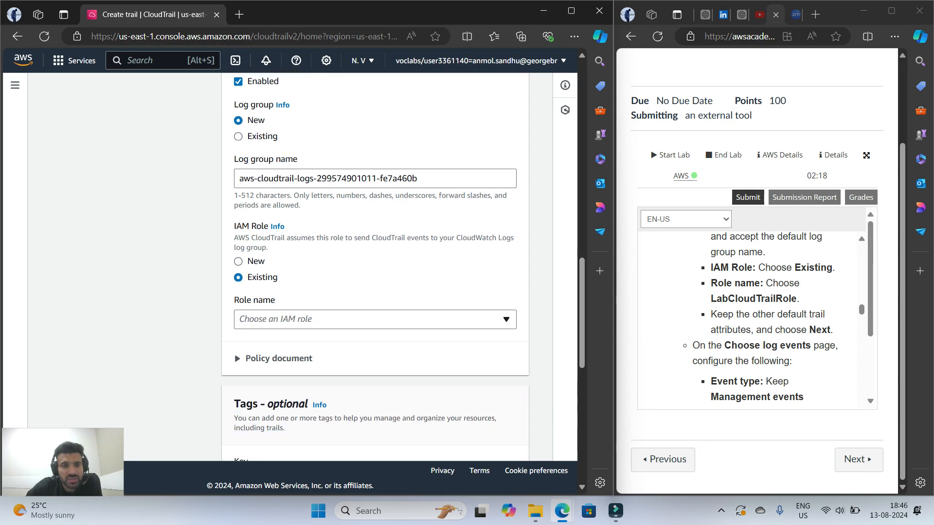
click(369, 319)
click(291, 359)
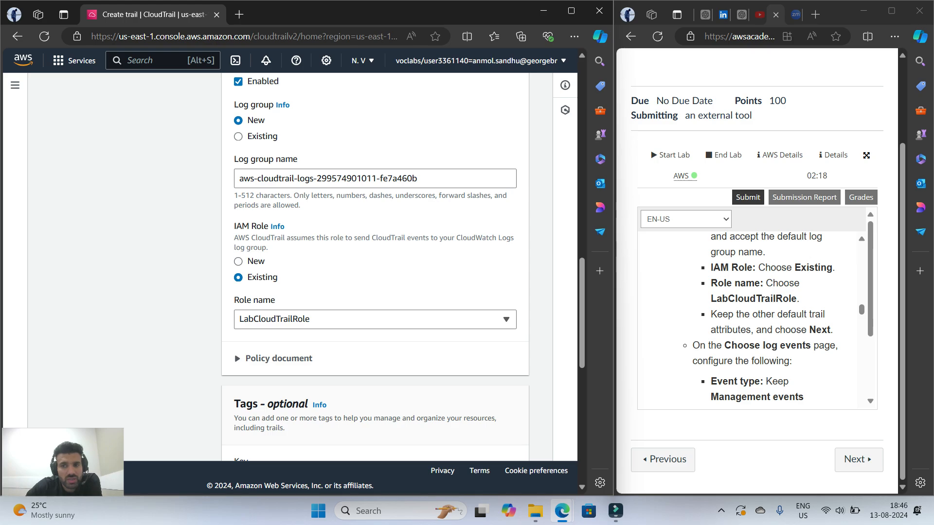
scroll(375, 267, down, 7)
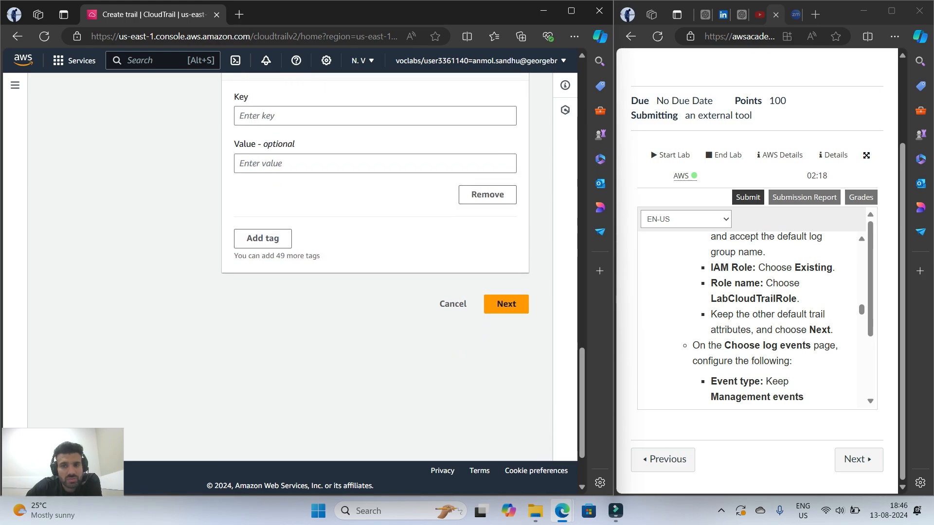
click(506, 304)
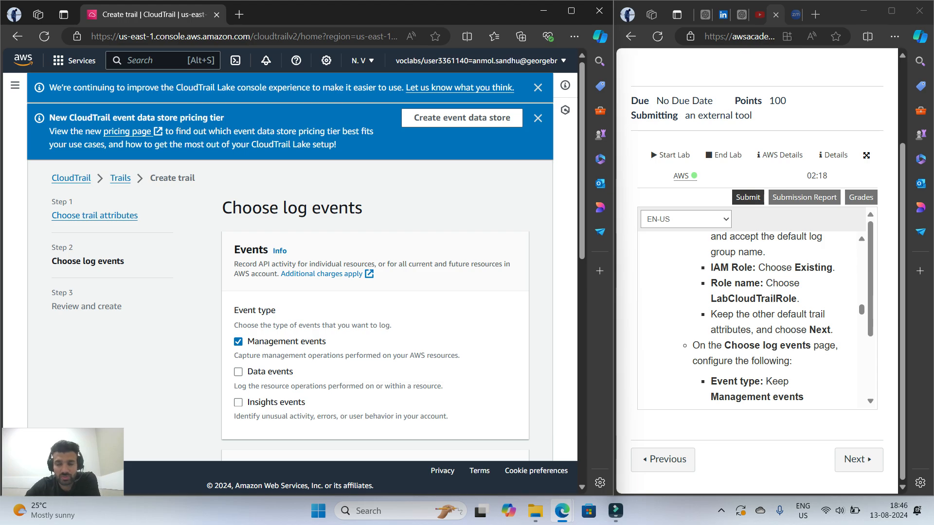
Keep only Management events with Read and Write API activity for the trail, and continue to the review page
scroll(751, 316, down, 1)
scroll(751, 317, down, 3)
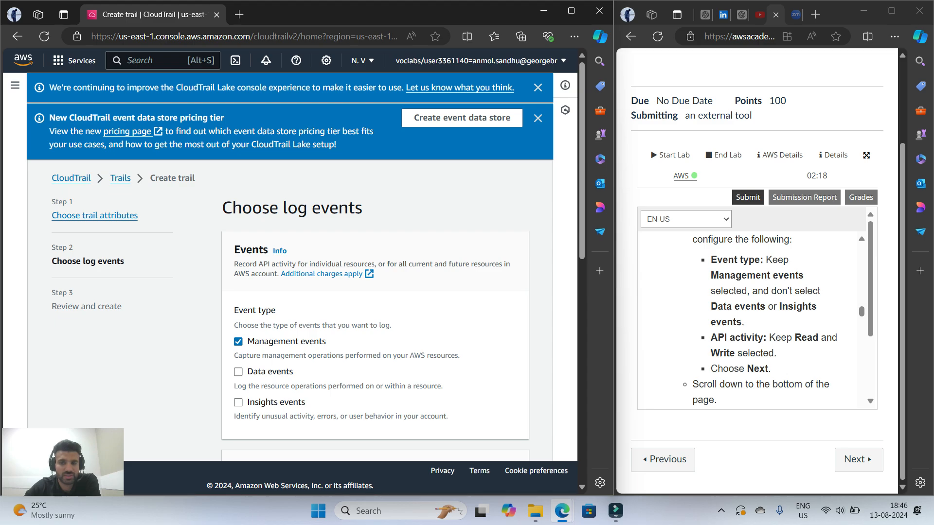
scroll(301, 267, down, 9)
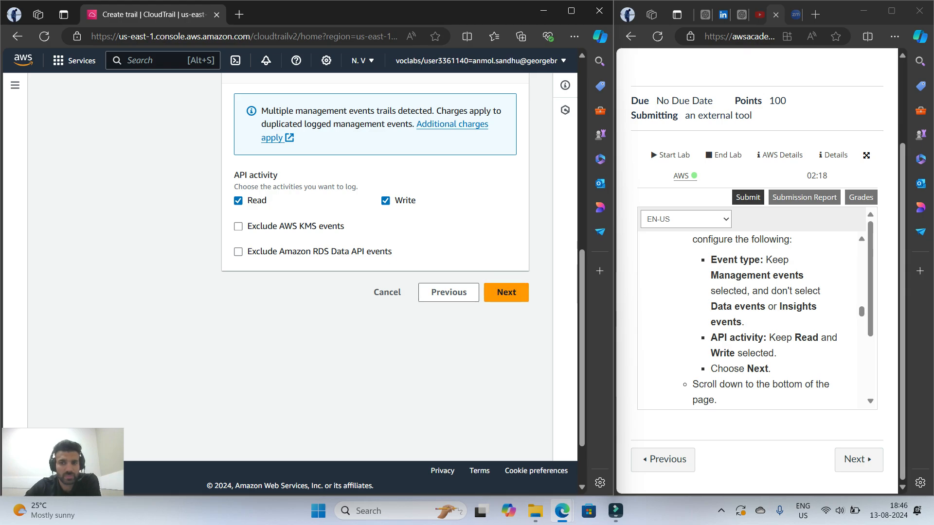
scroll(375, 267, up, 4)
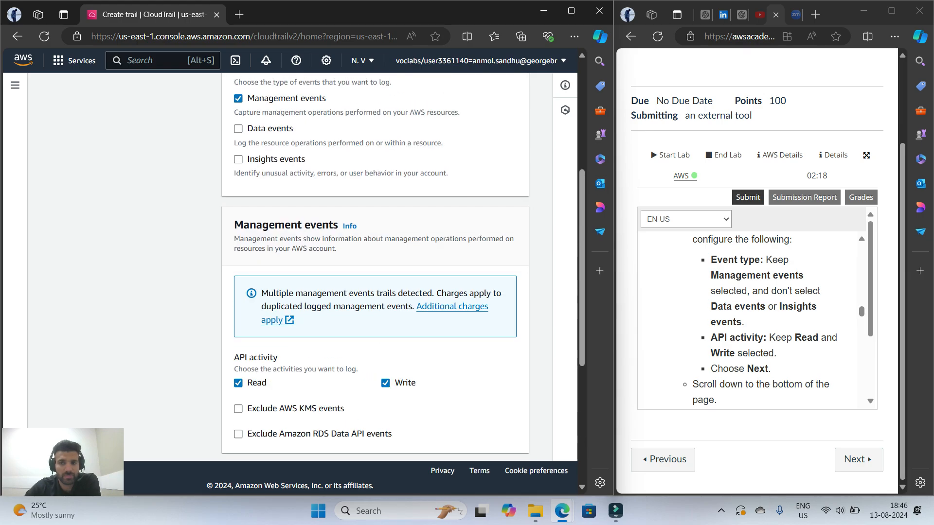
scroll(375, 268, down, 4)
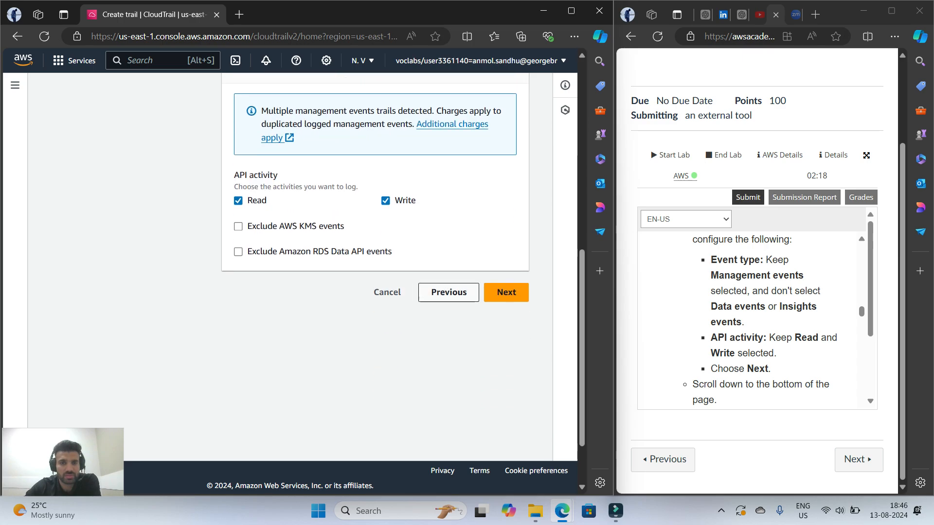
click(505, 292)
Read the lab's note on missing permissions and cancel the trail creation from the review page as instructed
scroll(759, 316, down, 5)
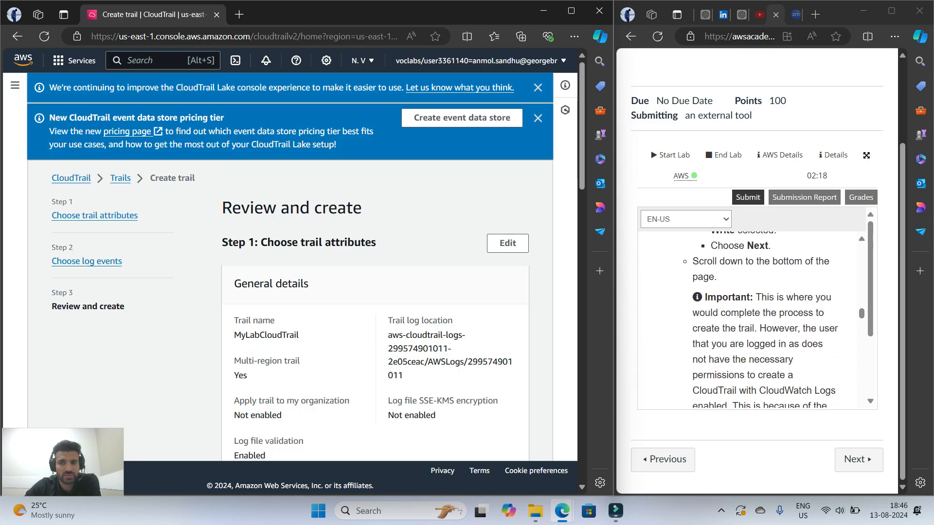
scroll(759, 316, up, 3)
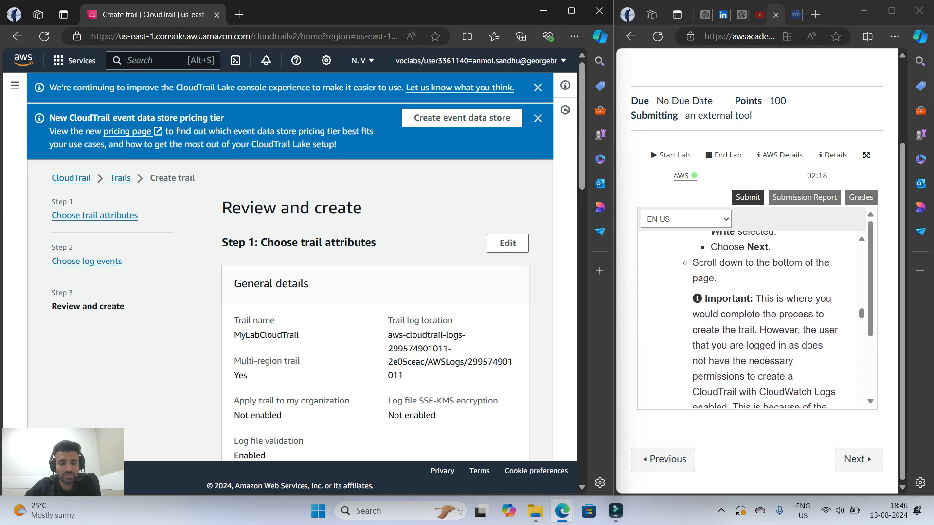
scroll(759, 316, down, 1)
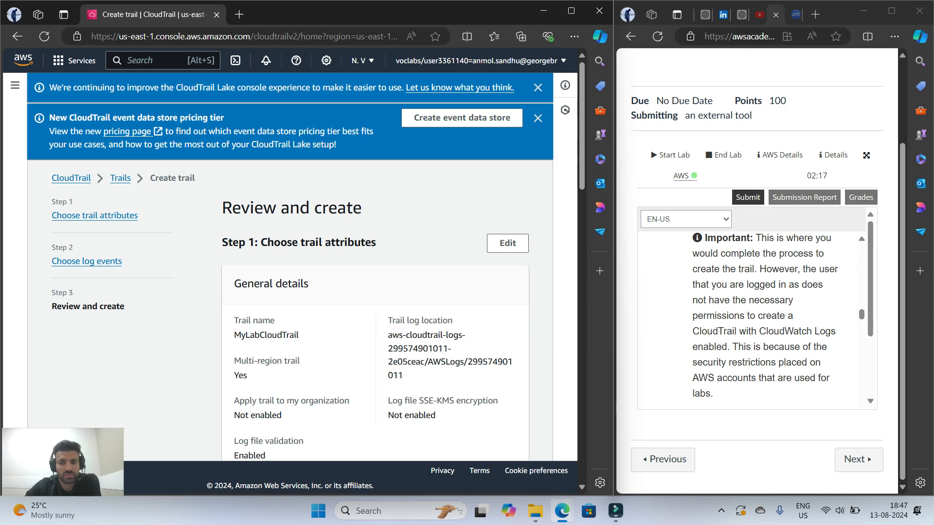
scroll(759, 311, down, 1)
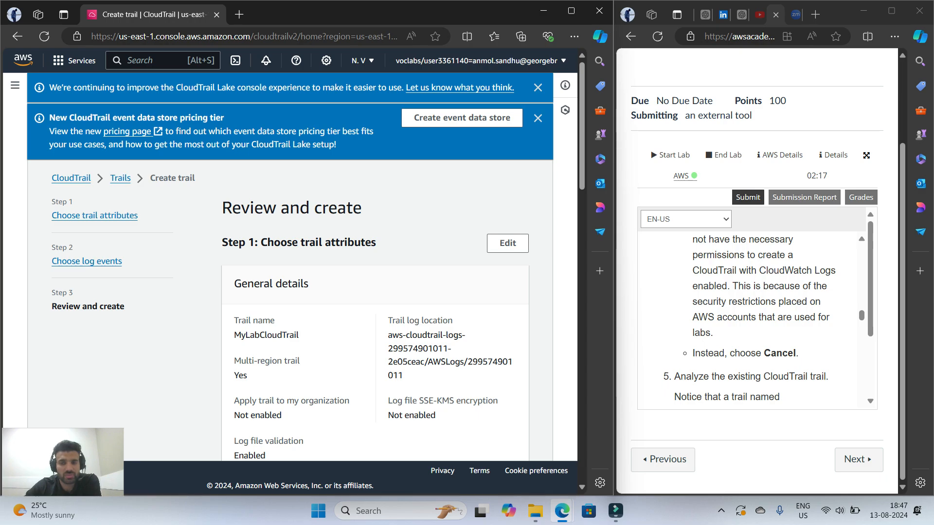
scroll(759, 321, down, 1)
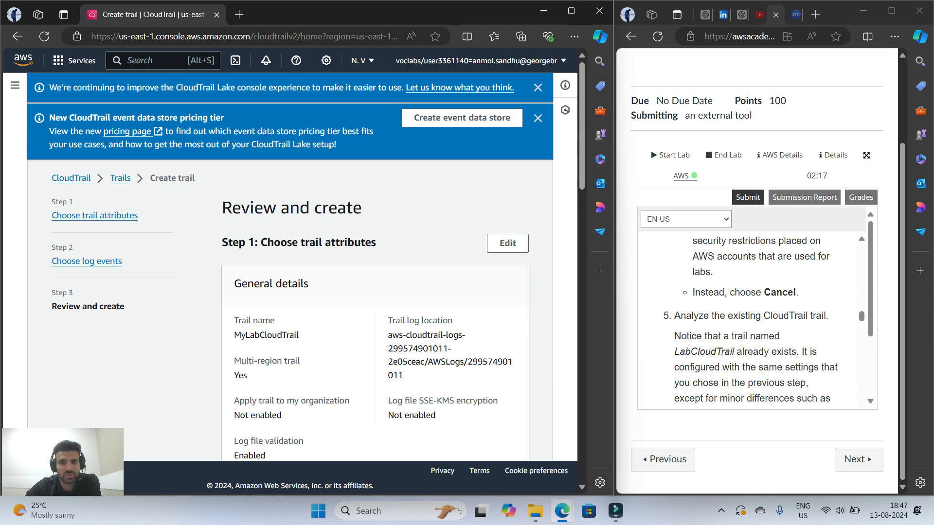
scroll(290, 268, down, 10)
scroll(375, 268, down, 8)
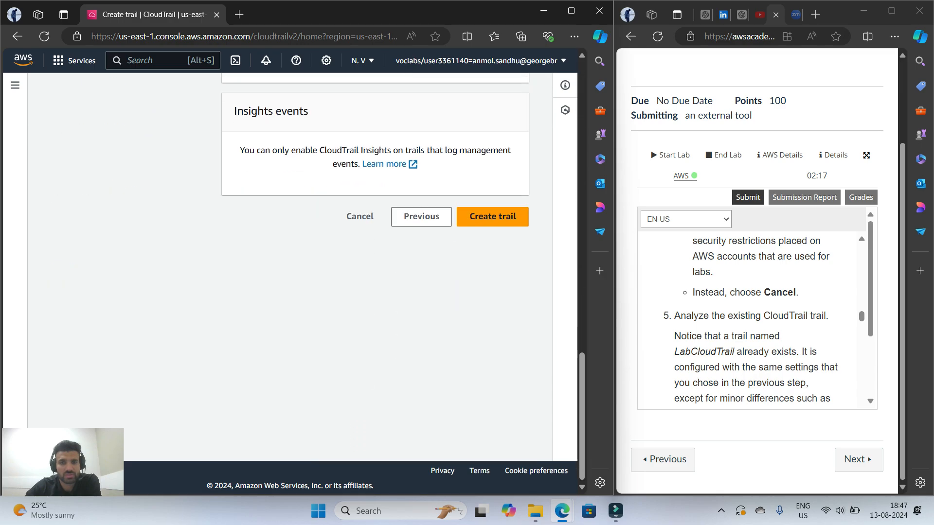
click(359, 216)
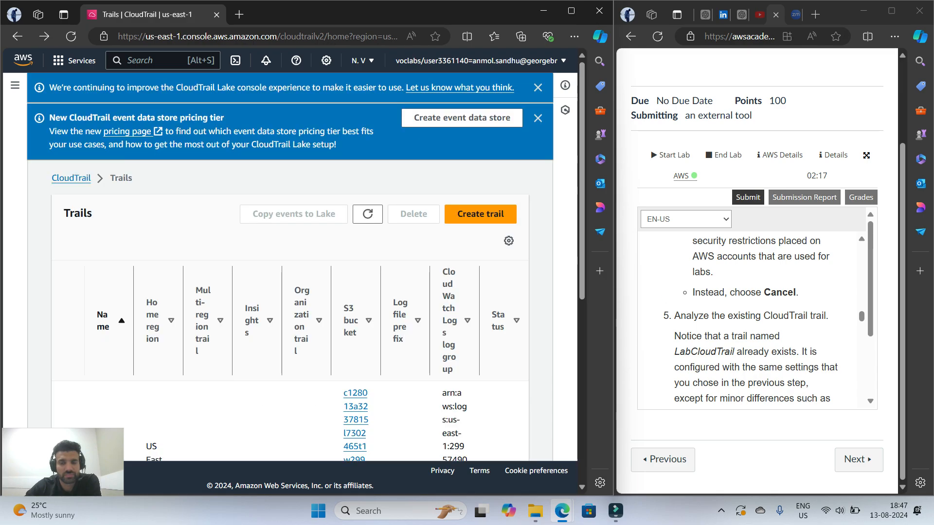
Read the lab's notes on the existing LabCloudTrail trail and return to the CloudTrail home page
scroll(751, 320, down, 1)
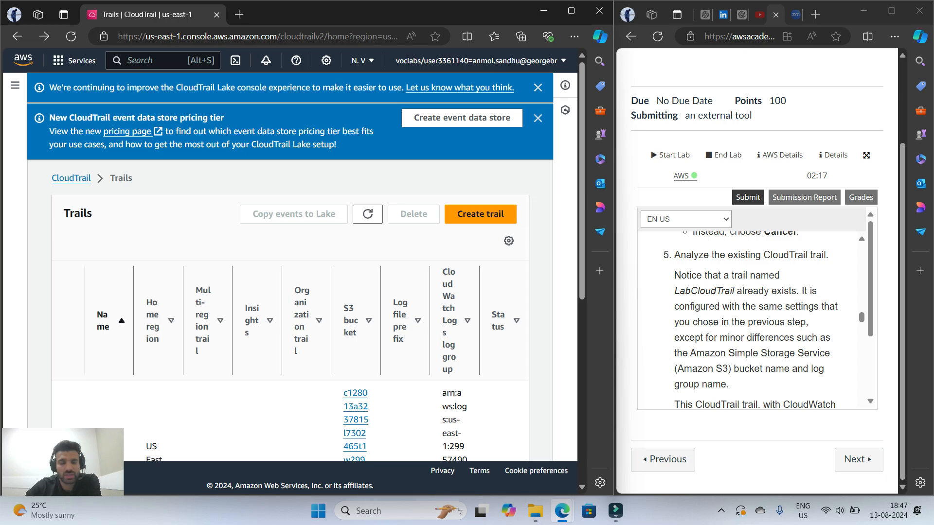
click(72, 178)
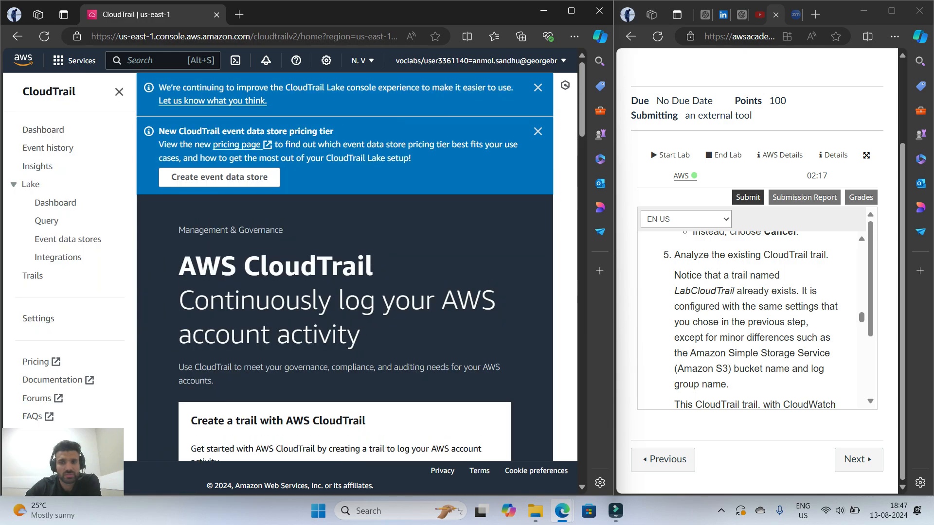
scroll(754, 321, down, 6)
scroll(754, 321, up, 3)
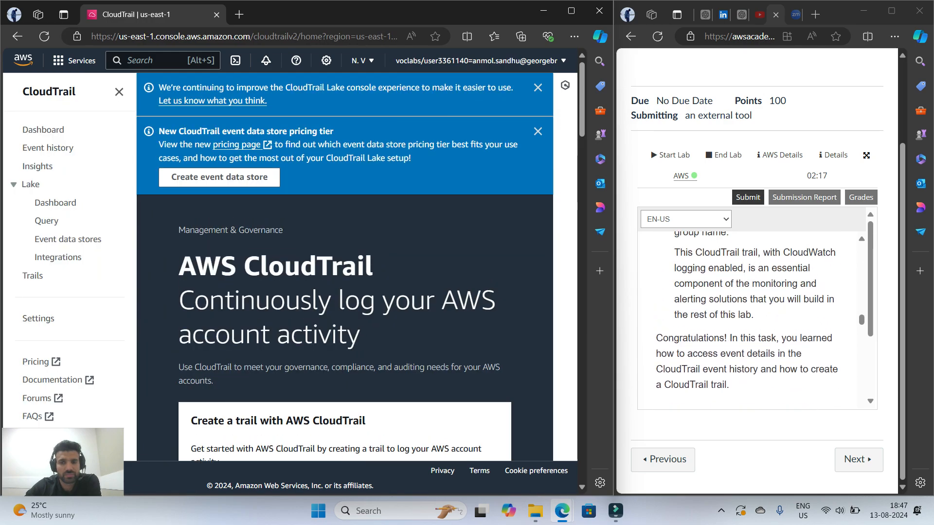
scroll(754, 321, up, 5)
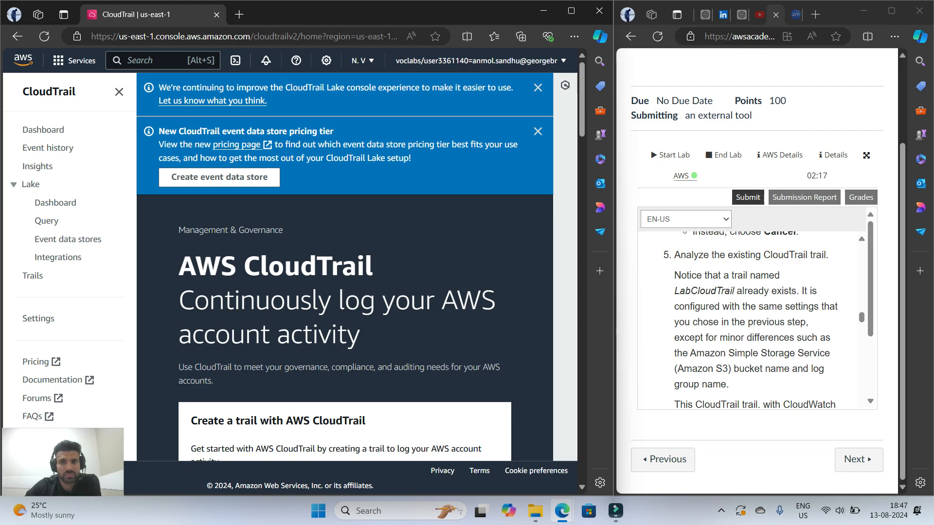
click(616, 511)
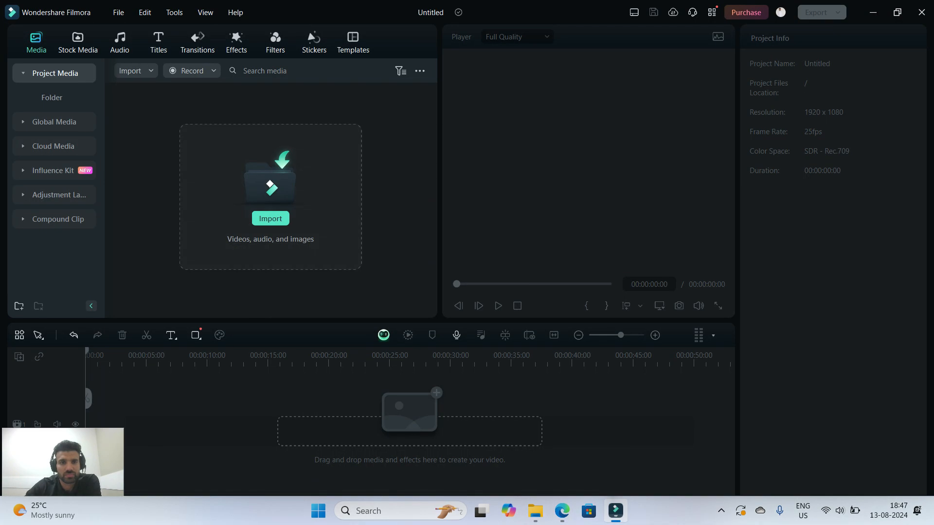
click(193, 71)
click(200, 104)
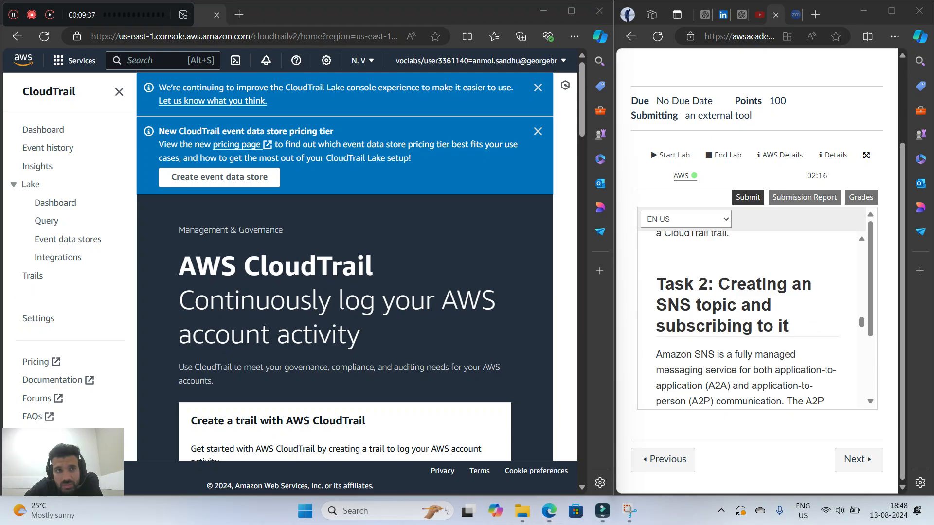
drag(99, 14, 396, 37)
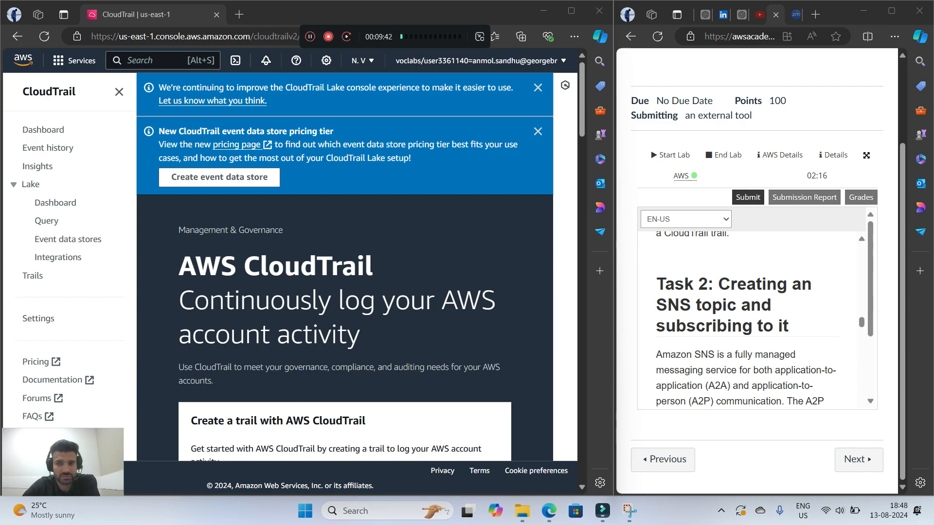
Read the Task 2 introduction in the lab instructions and open the Simple Notification Service console by searching for sns
scroll(746, 321, down, 3)
scroll(746, 319, up, 1)
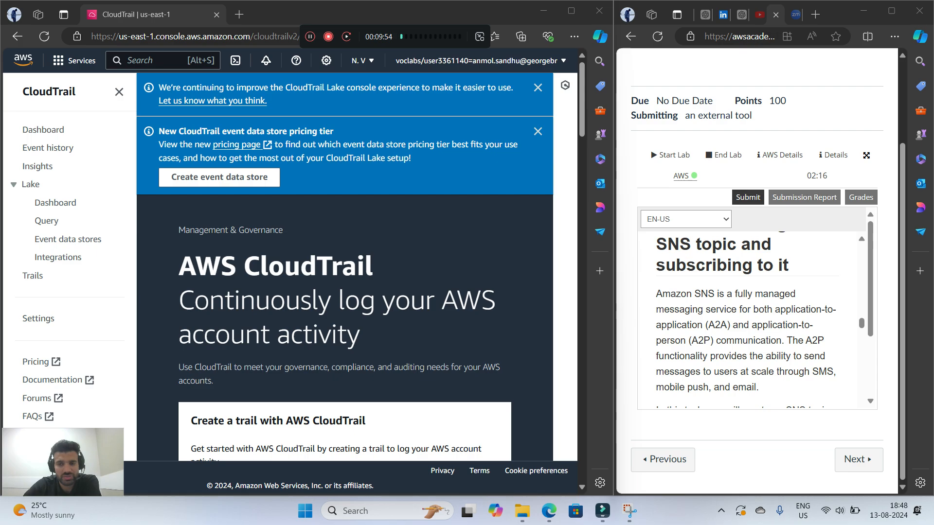
scroll(746, 317, down, 2)
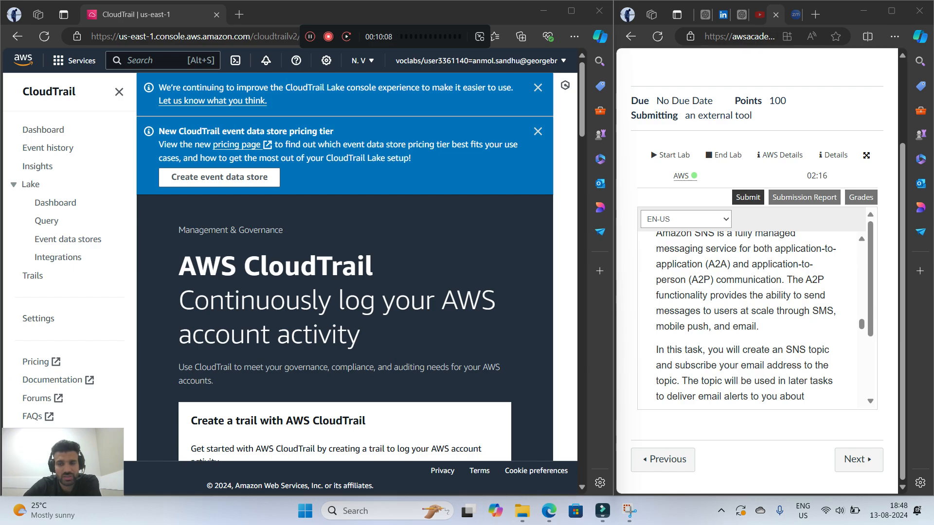
scroll(749, 316, down, 3)
scroll(750, 316, up, 1)
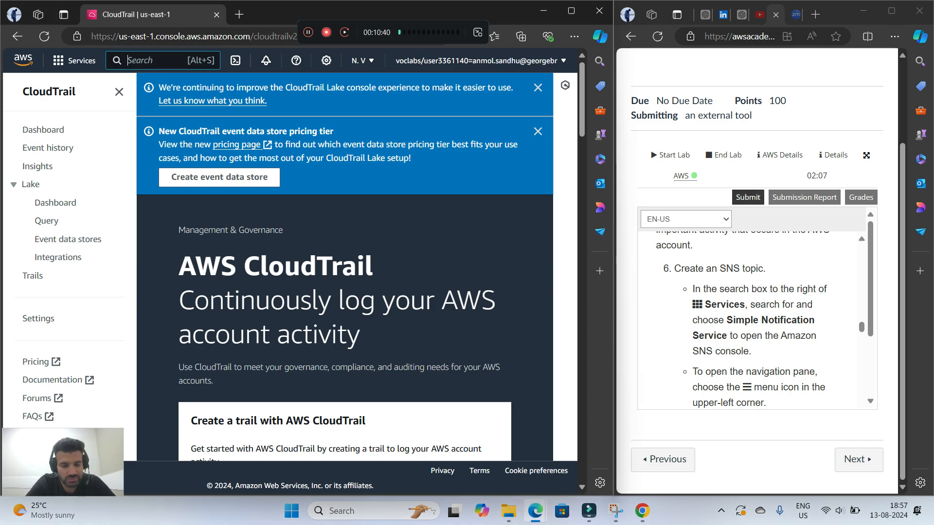
key(alt+s)
text(sns)
key(Return)
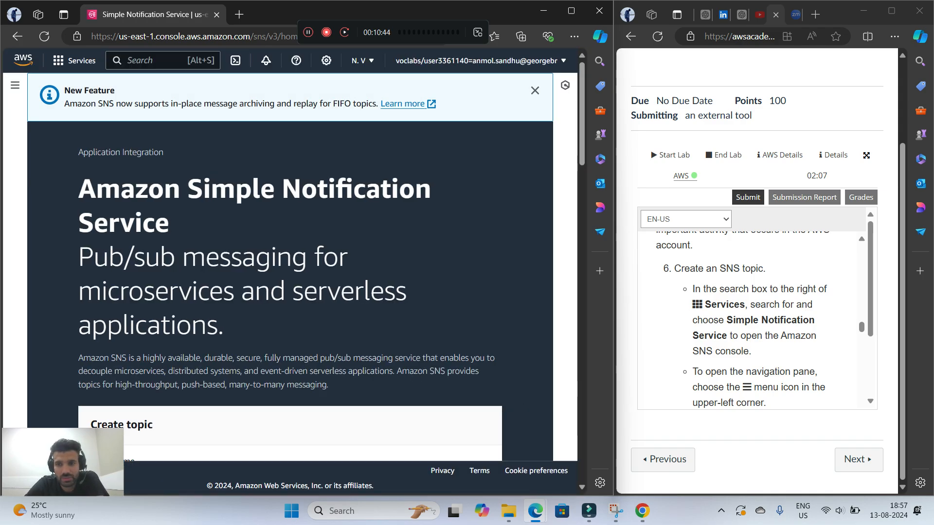
Name the new SNS topic MySNSTopic, copying the name from the lab instructions, and continue to the topic's detailed settings
scroll(752, 319, down, 5)
scroll(751, 319, up, 3)
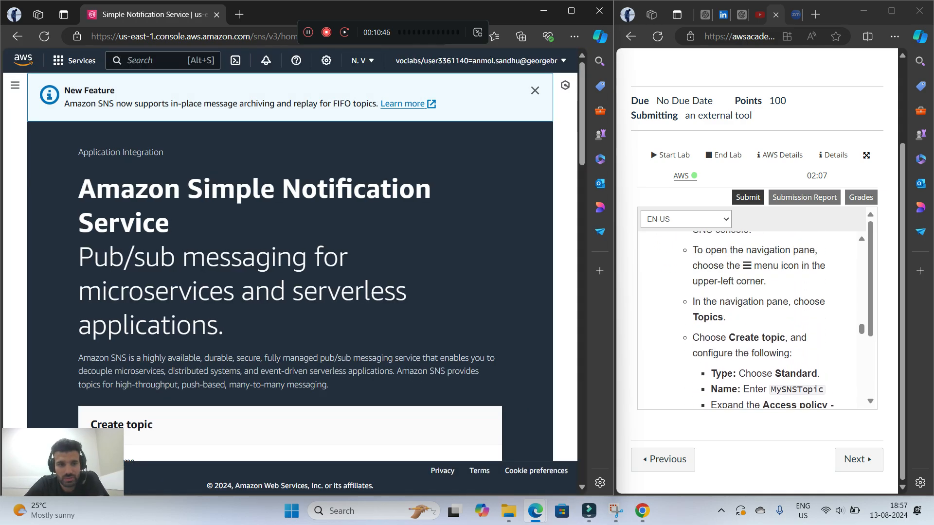
scroll(290, 267, down, 5)
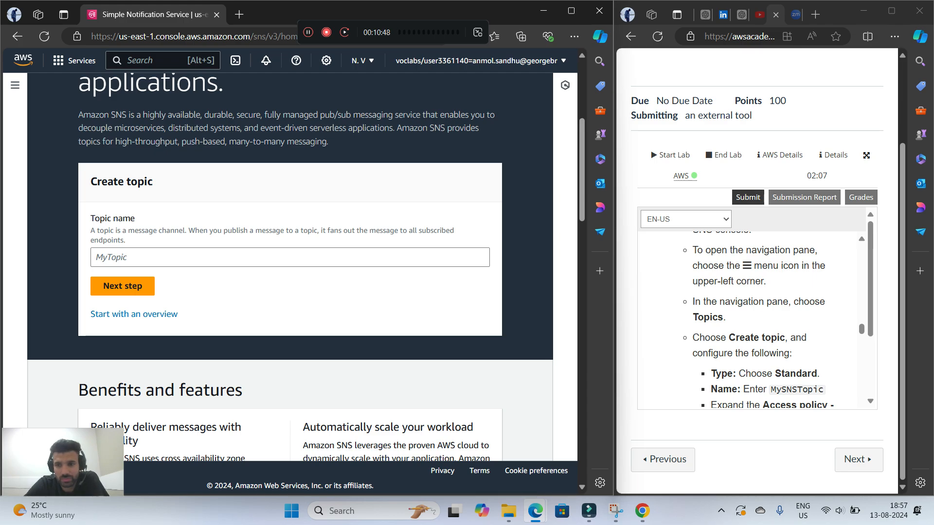
scroll(752, 319, down, 3)
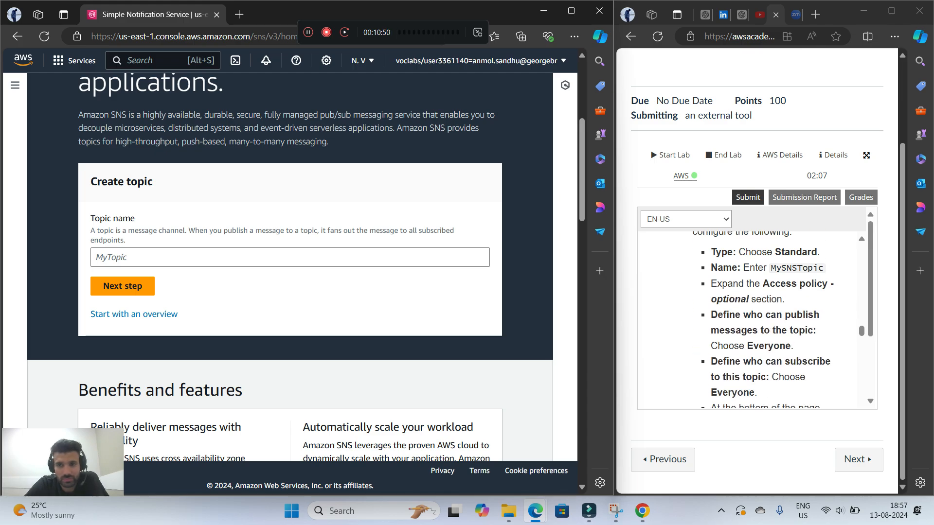
double_click(797, 268)
key(super+c)
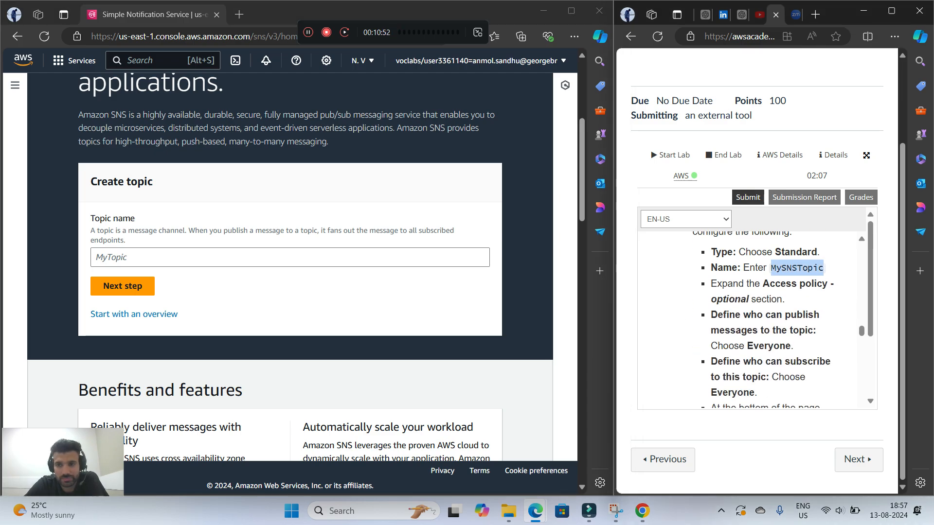
right_click(798, 268)
click(713, 273)
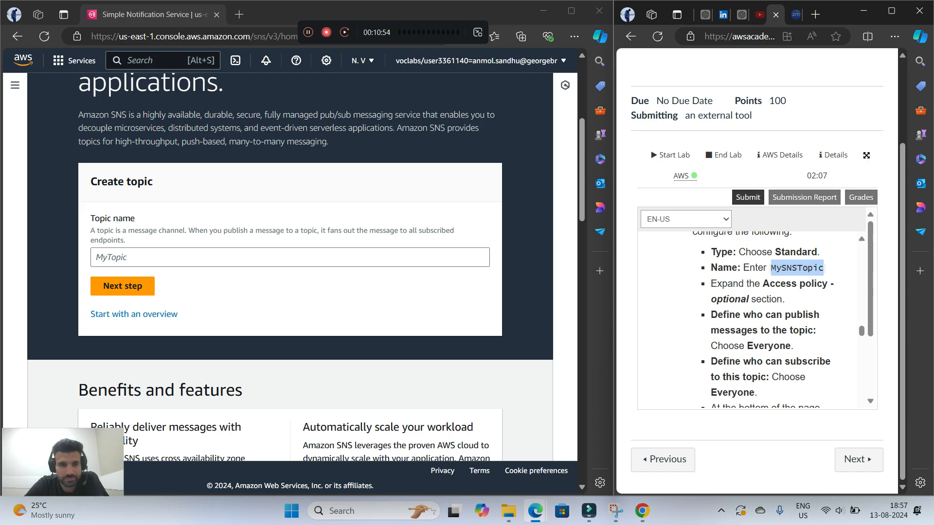
right_click(286, 196)
right_click(251, 259)
click(272, 377)
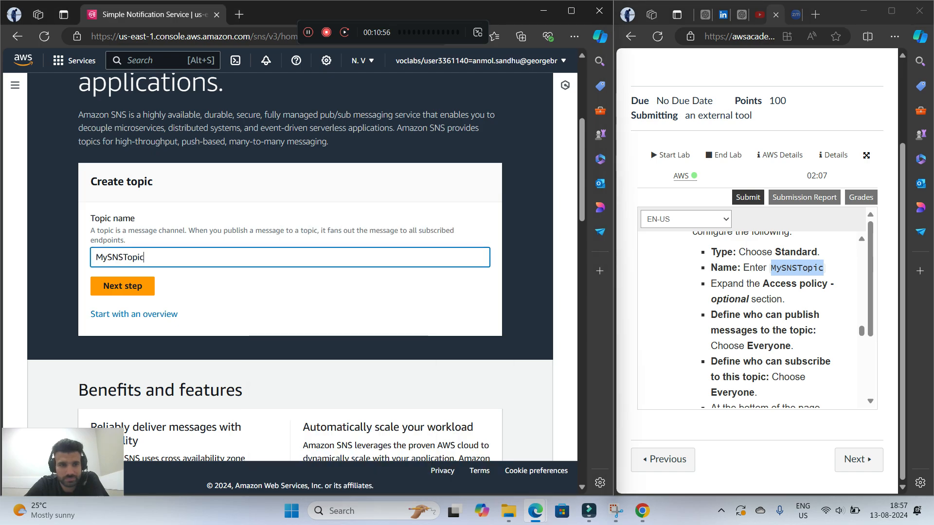
click(122, 286)
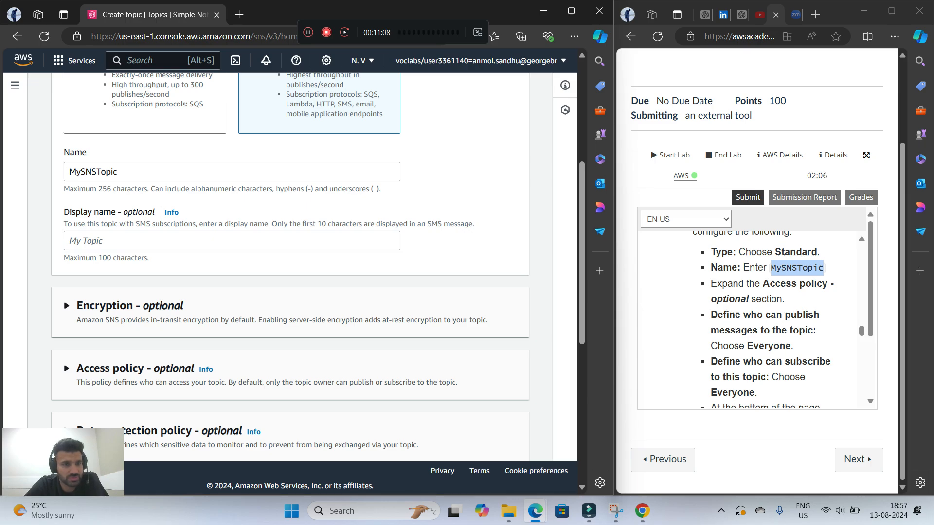
Set the topic's basic access policy so that Everyone can publish messages and Everyone can subscribe
scroll(292, 268, up, 3)
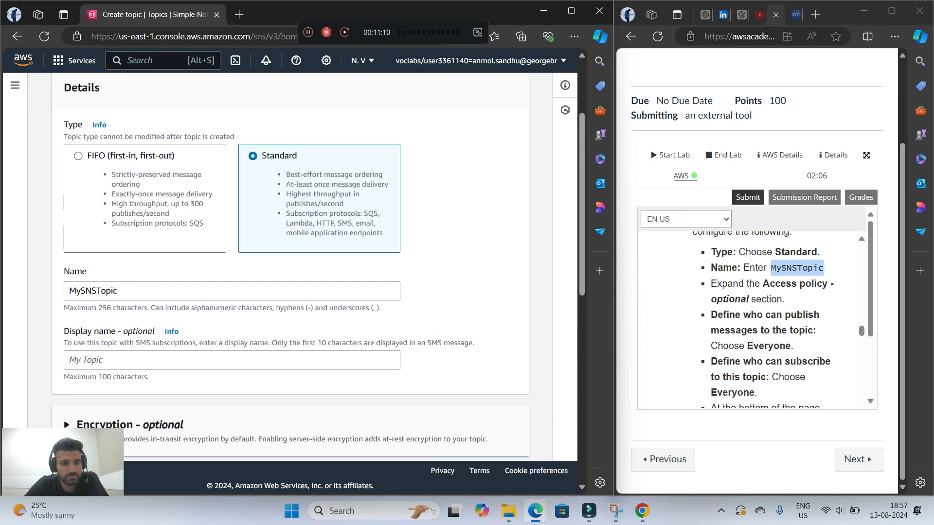
scroll(291, 267, down, 9)
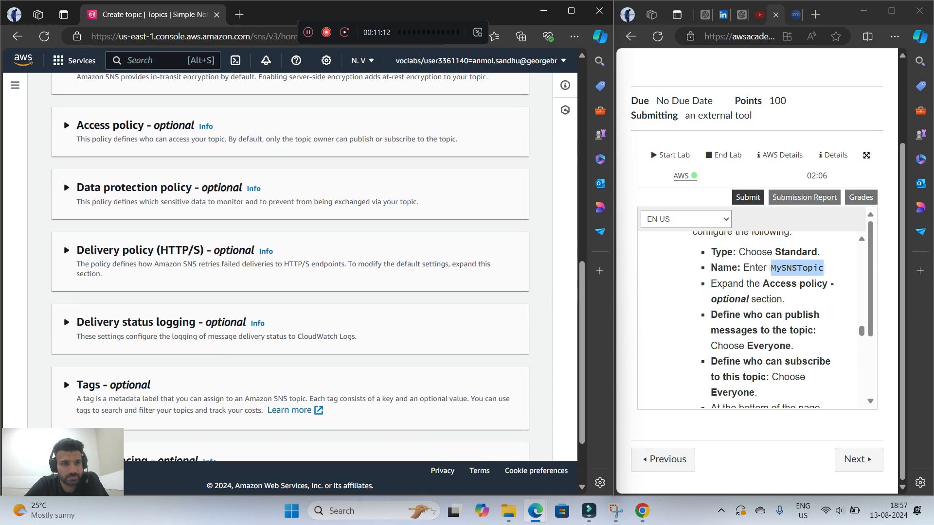
click(67, 126)
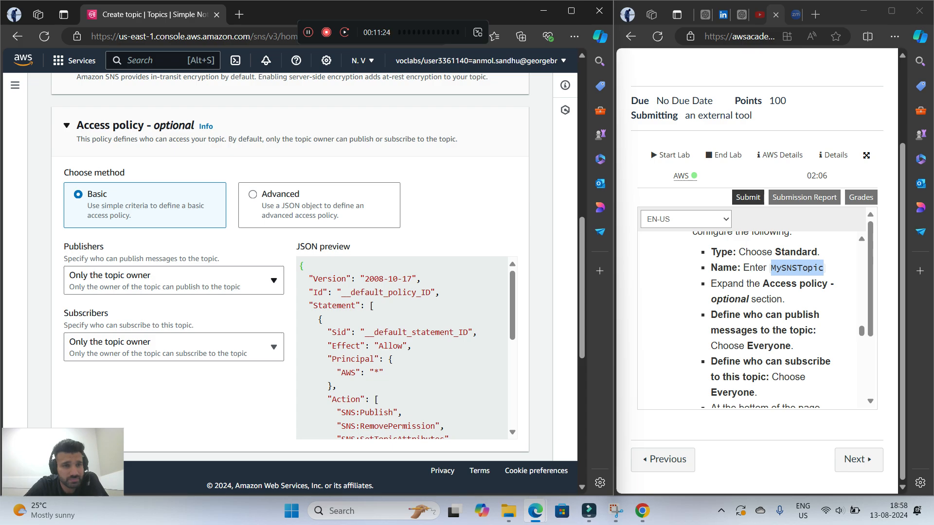
scroll(290, 267, down, 1)
click(174, 219)
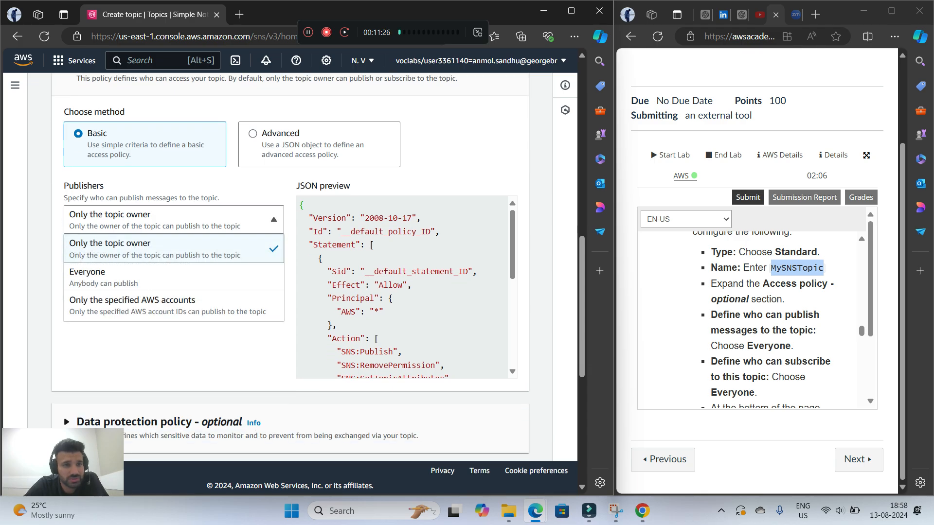
click(98, 275)
scroll(759, 316, down, 1)
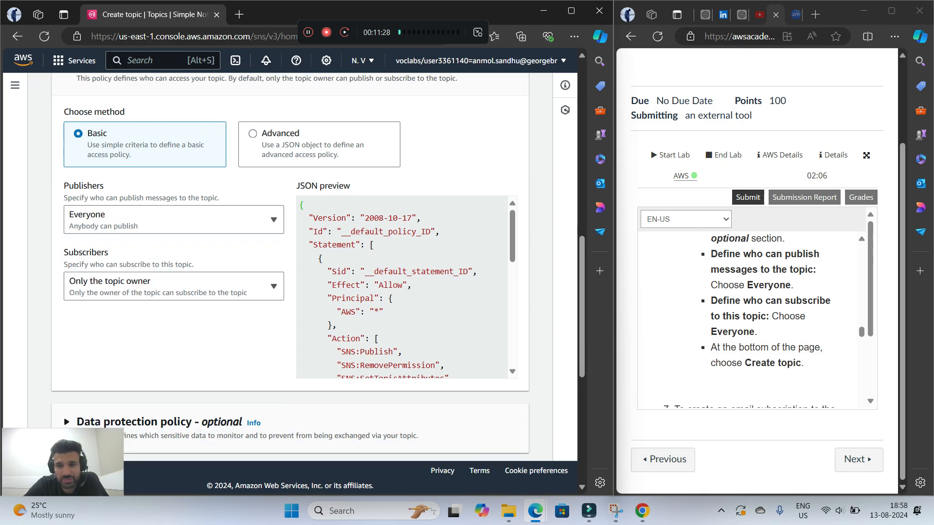
click(82, 286)
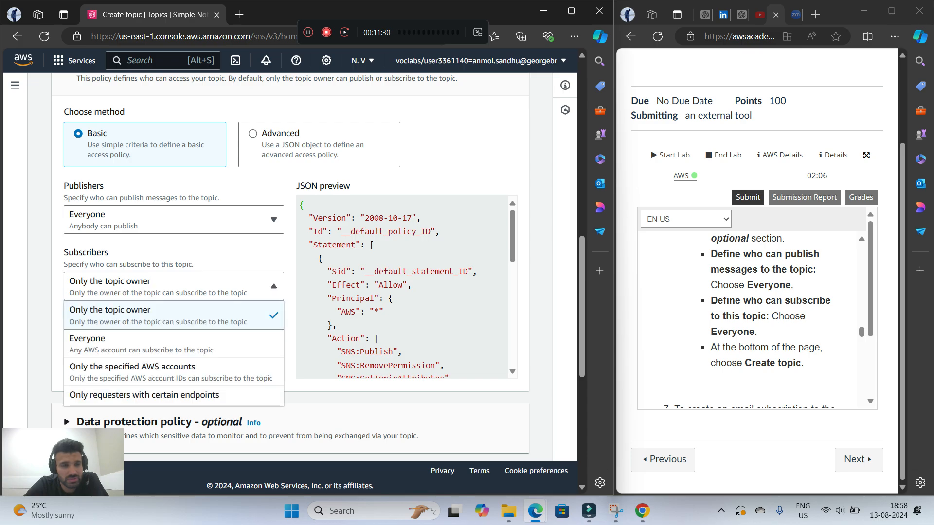
click(81, 345)
Create the topic MySNSTopic, leaving the remaining optional settings at their defaults
scroll(759, 316, down, 1)
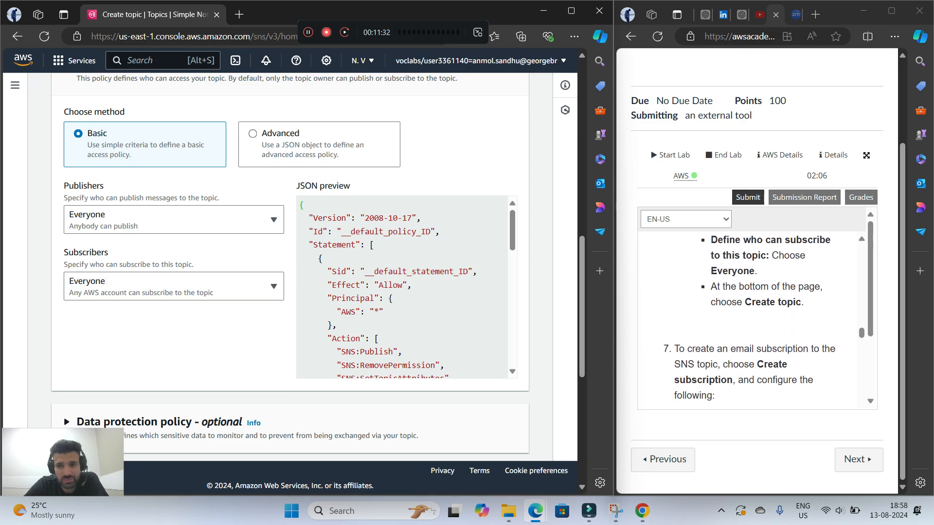
scroll(292, 268, down, 5)
scroll(291, 267, down, 2)
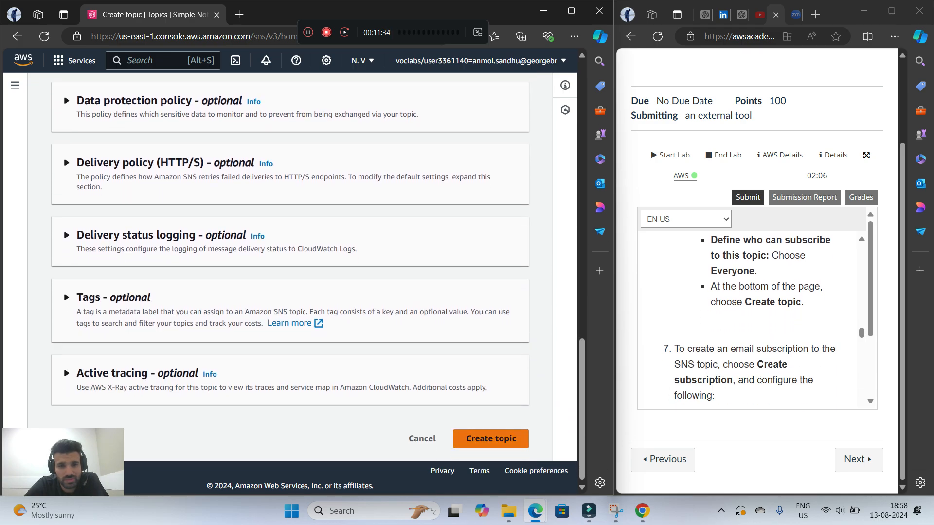
click(491, 439)
Start a new SNS subscription and select MySNSTopic's ARN as its topic
scroll(752, 316, down, 2)
scroll(751, 316, up, 1)
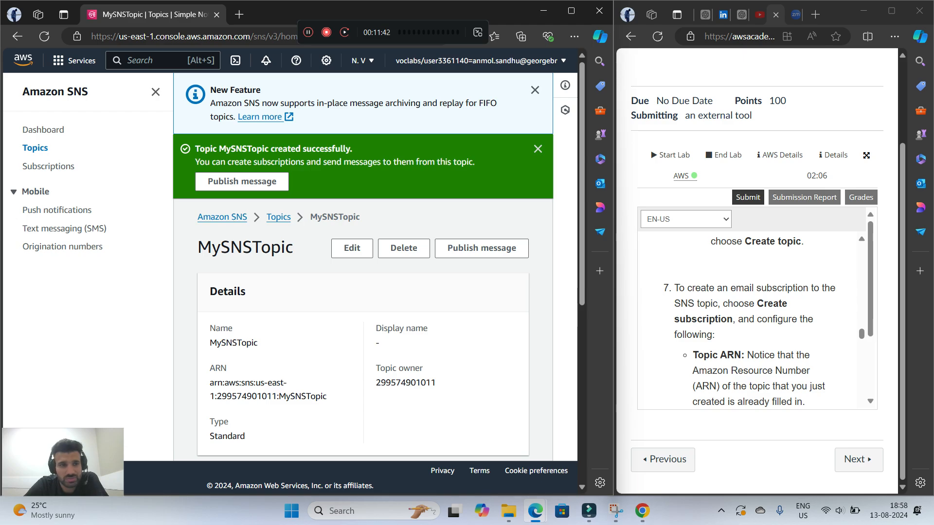
click(48, 166)
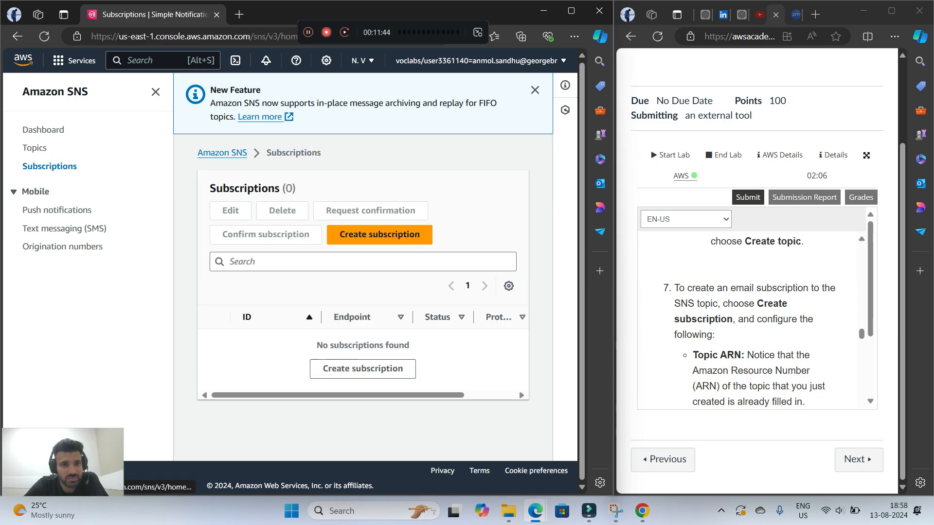
click(379, 234)
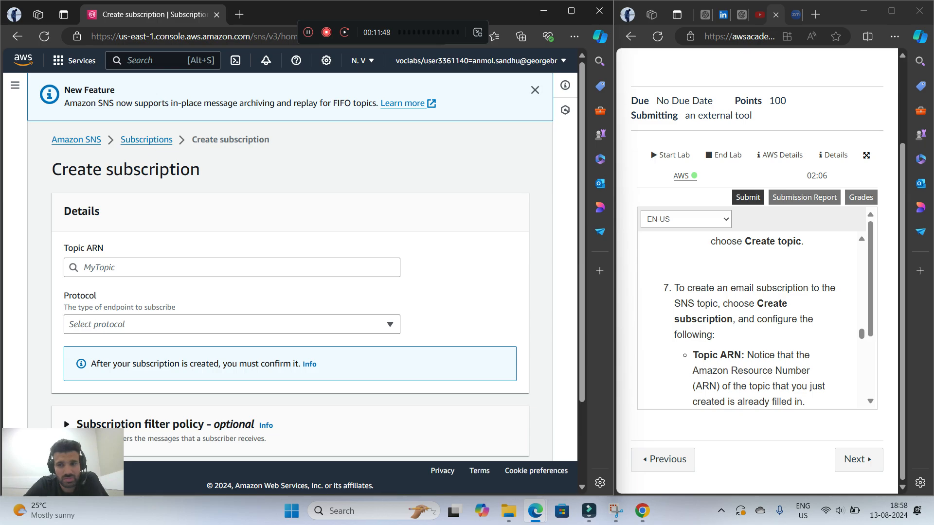
scroll(750, 323, down, 1)
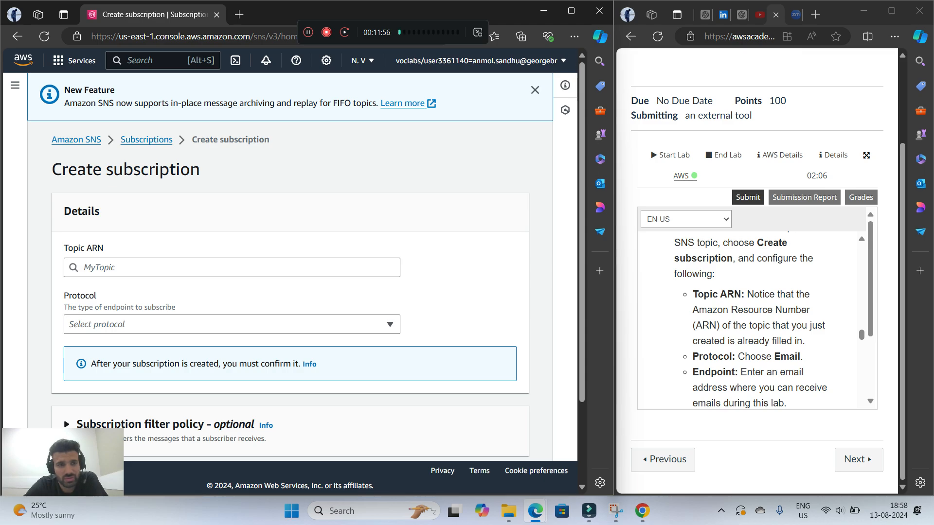
click(232, 268)
click(195, 286)
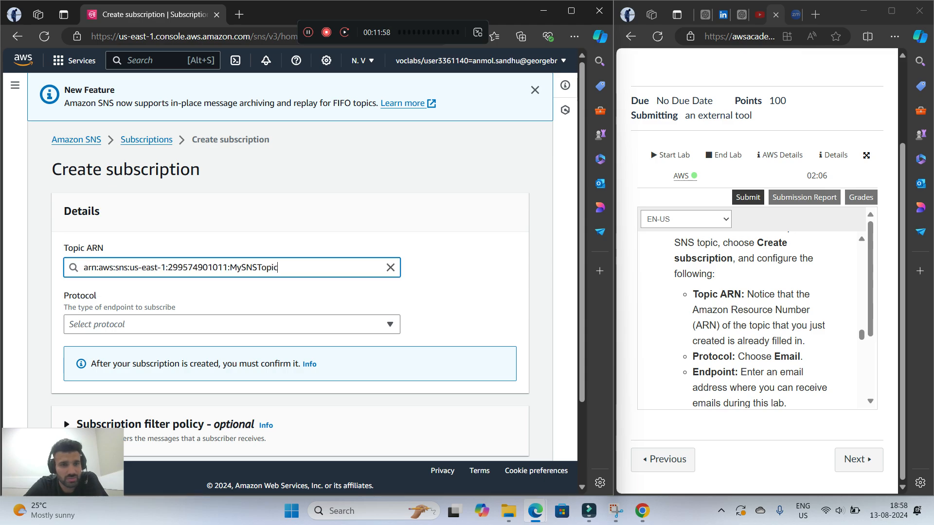
Set the subscription's protocol to Email, as the lab instructions specify
scroll(752, 316, down, 1)
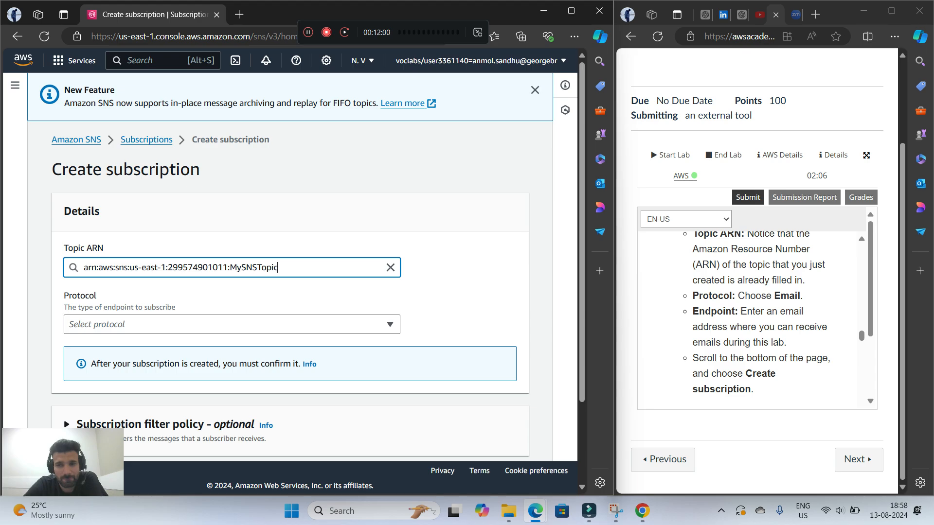
scroll(292, 267, down, 1)
click(232, 264)
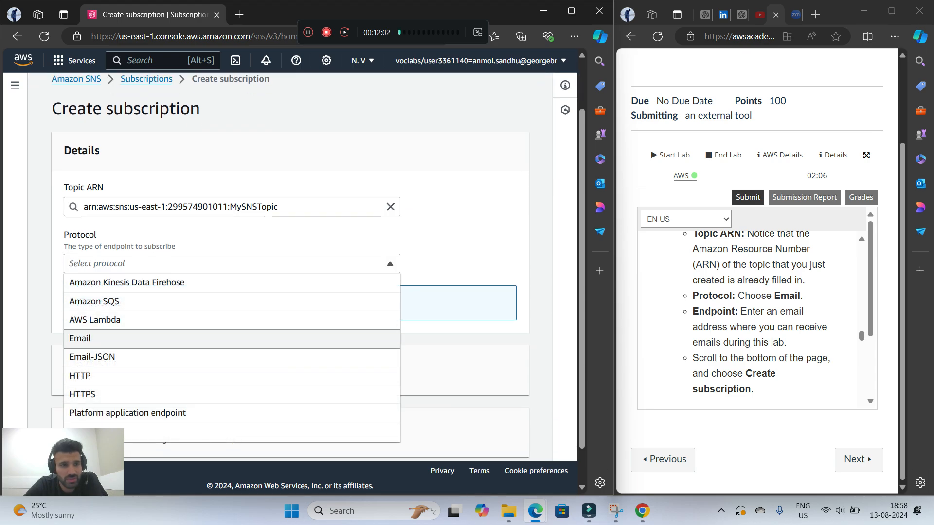
click(97, 396)
click(232, 321)
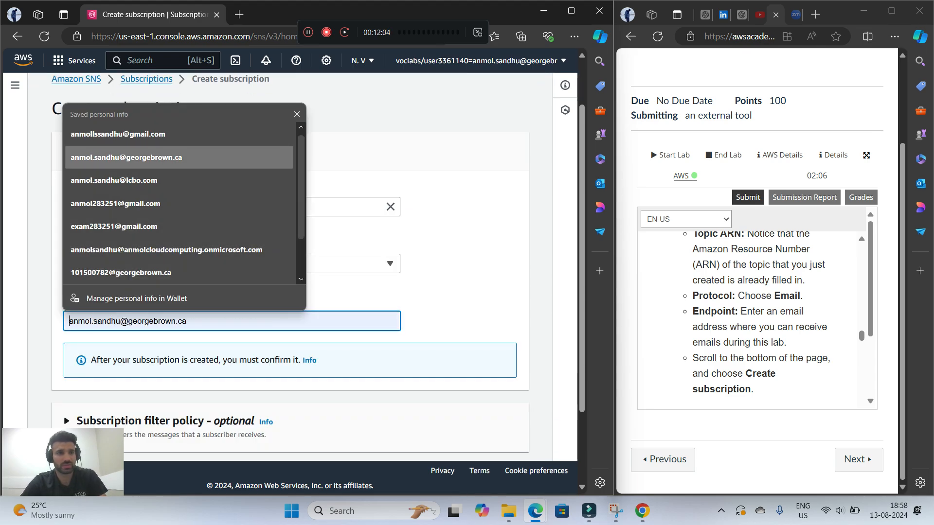
click(145, 159)
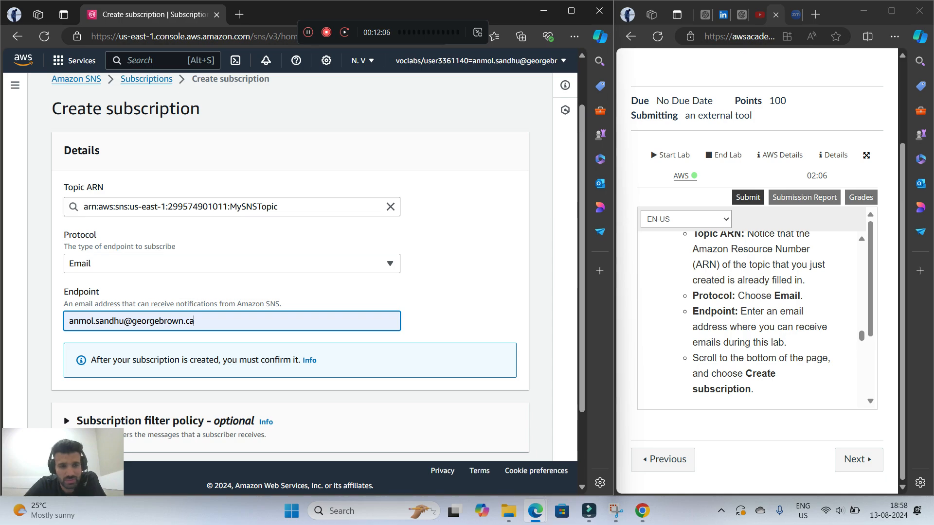
click(452, 307)
Fill in the subscription's endpoint with the subscriber's saved Gmail address, replacing the current entry
drag(200, 322, 150, 322)
key(ctrl+a)
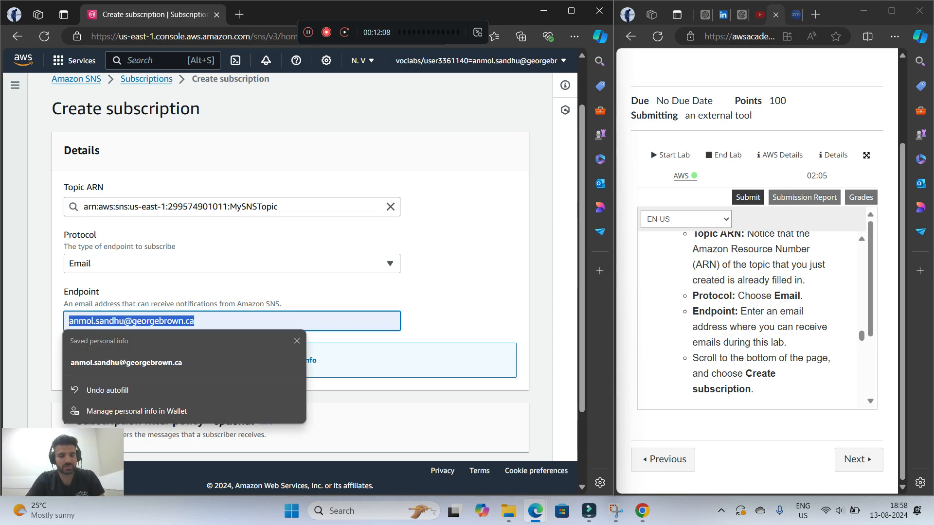
text(anm)
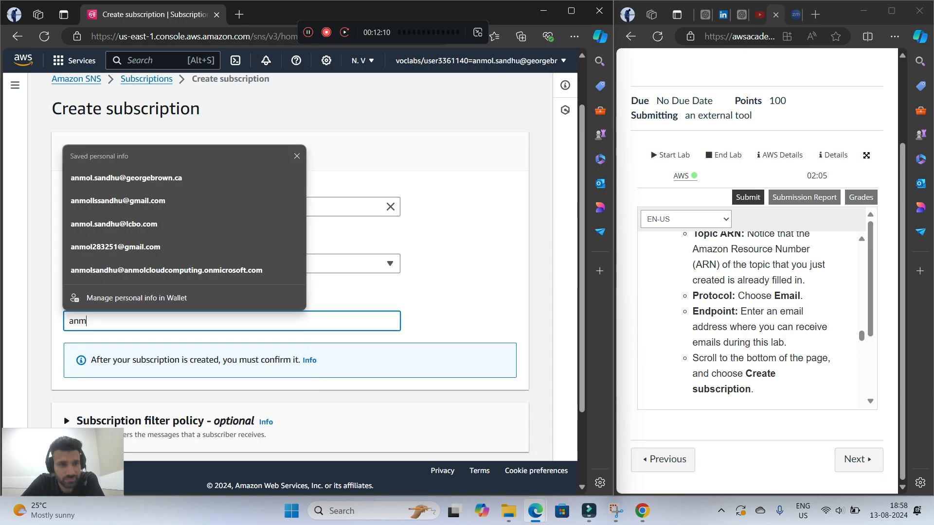
key(Down)
key(Down)
key(Return)
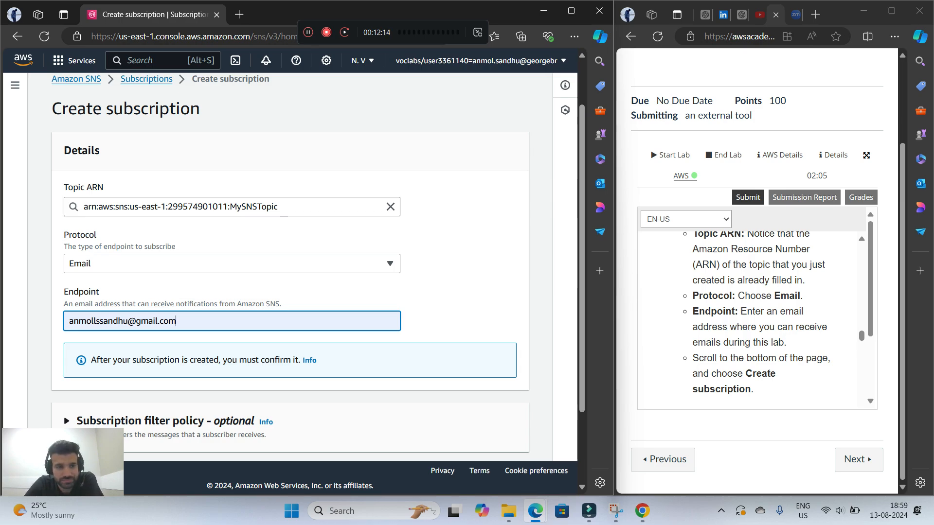
Check the lab's subscription instructions and create the email subscription to MySNSTopic
scroll(749, 316, down, 2)
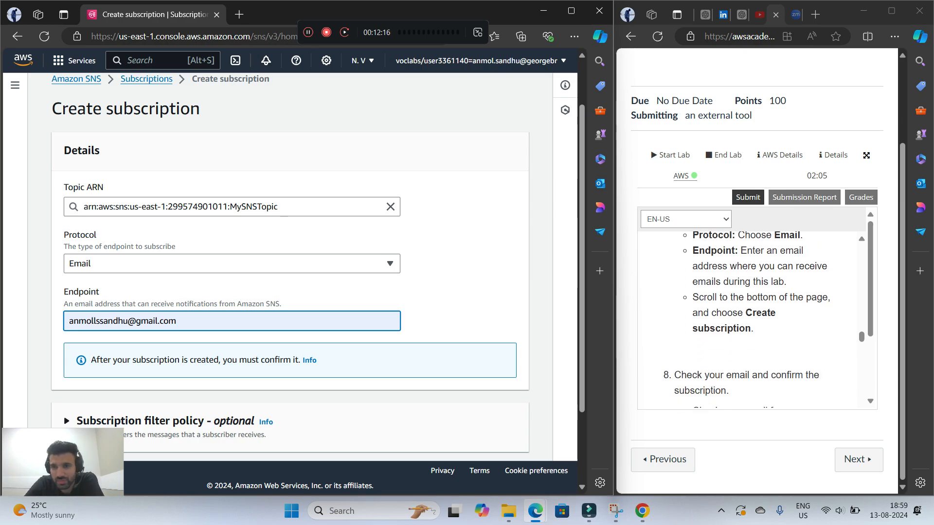
scroll(749, 316, up, 3)
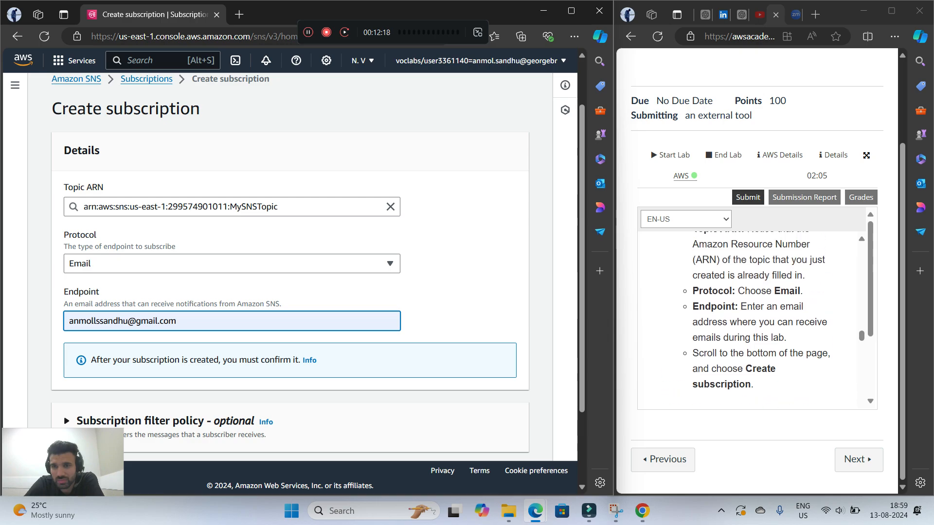
scroll(749, 316, down, 3)
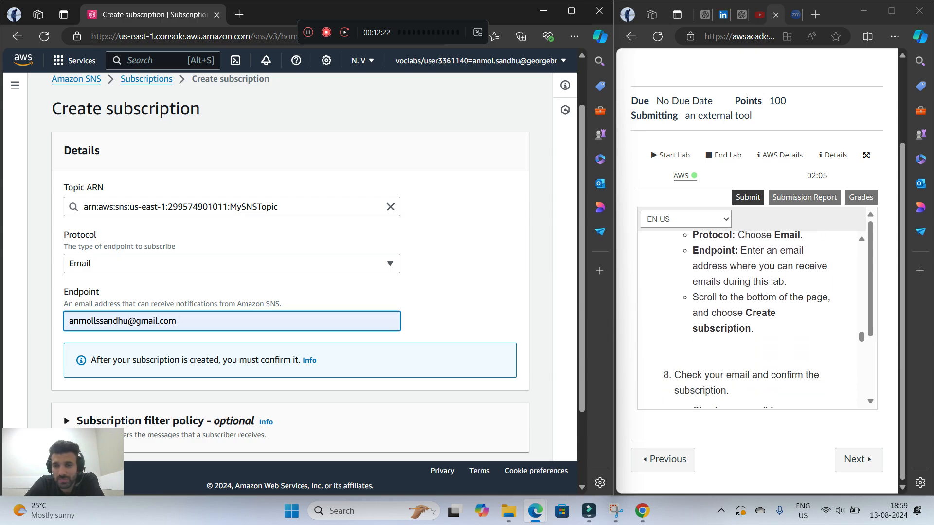
scroll(749, 317, down, 2)
scroll(291, 268, down, 2)
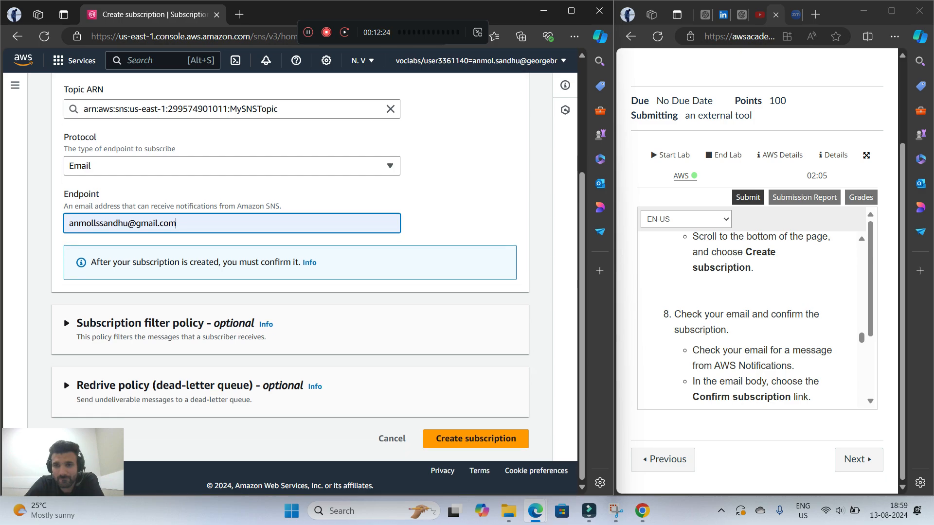
click(476, 439)
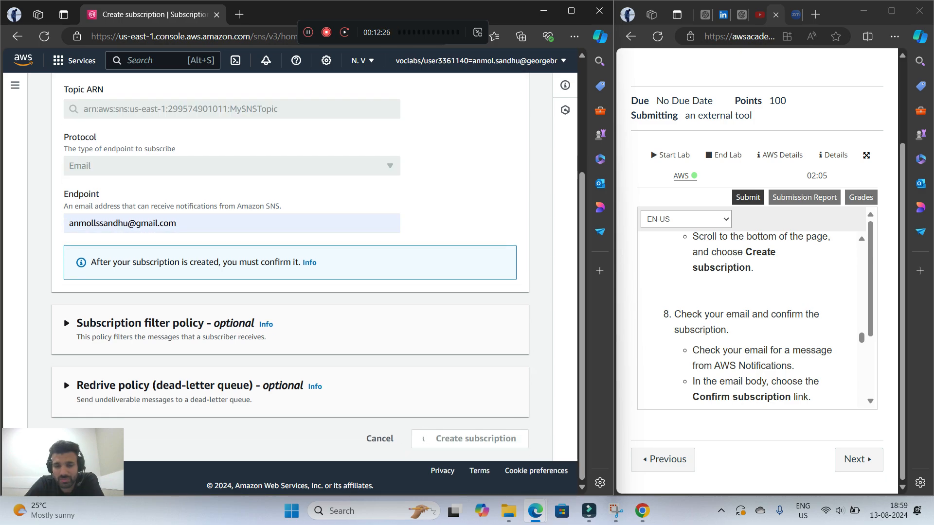
Read the lab's confirmation instructions, switch to Gmail and confirm the subscription from the AWS Notifications e-mail
scroll(749, 316, down, 1)
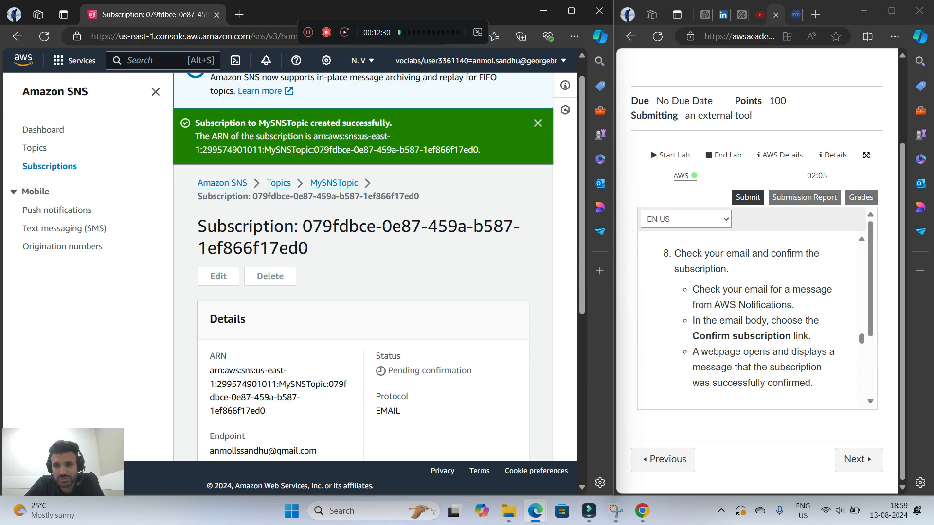
scroll(750, 316, down, 2)
scroll(749, 316, up, 1)
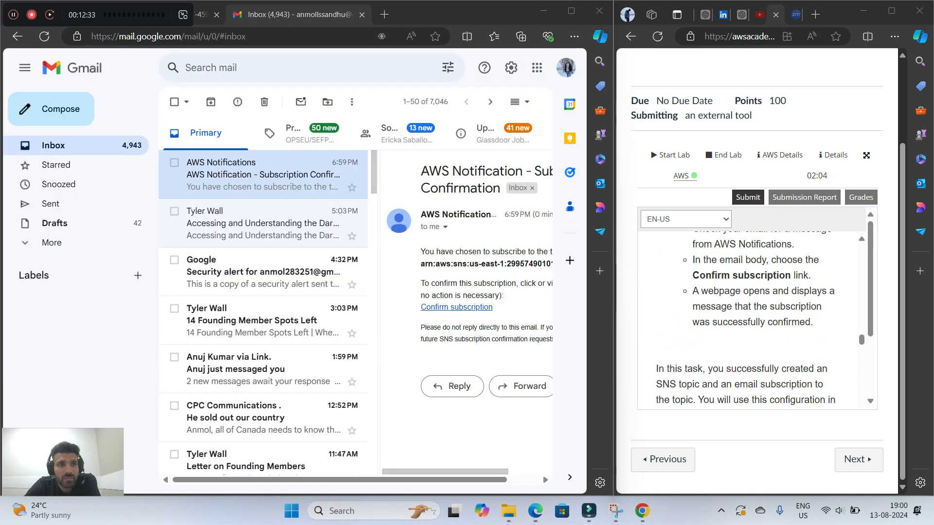
drag(132, 15, 301, 33)
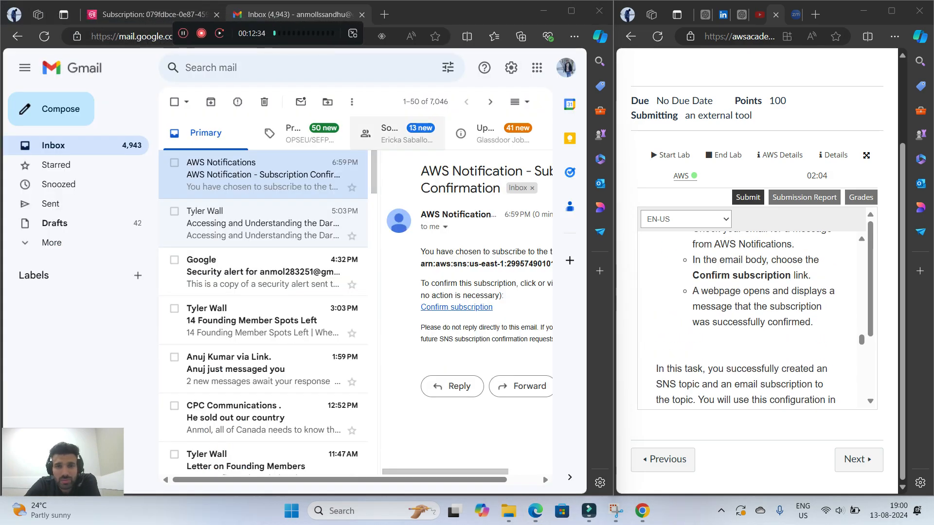
mouse_move(445, 472)
mouse_down()
mouse_move(517, 472)
mouse_move(444, 472)
mouse_up()
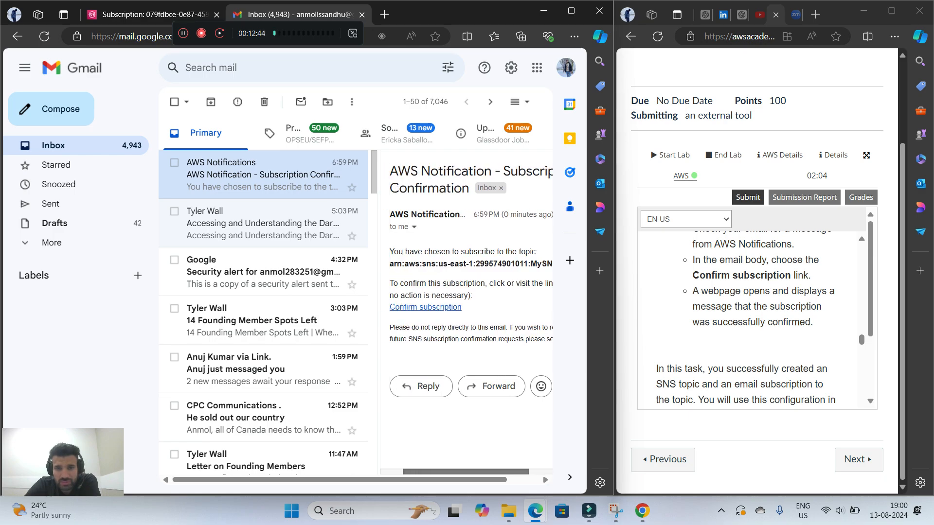
click(460, 307)
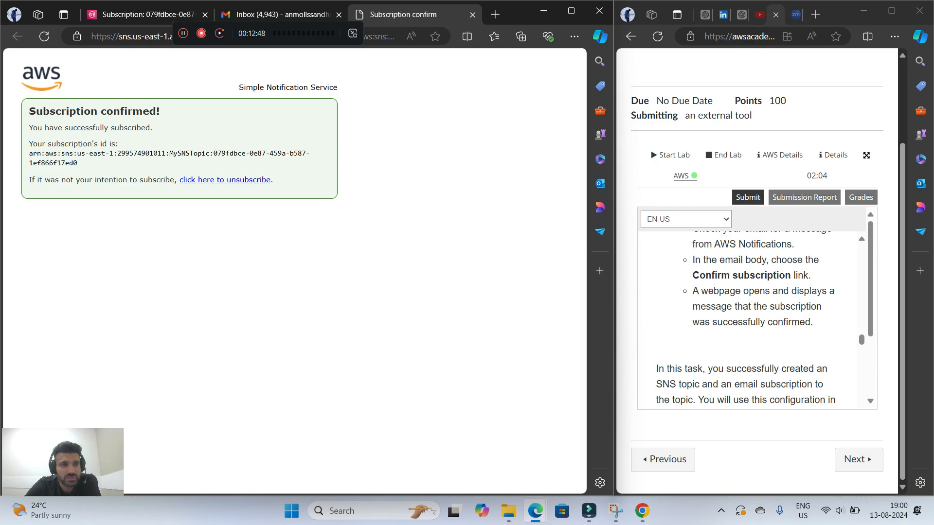
drag(28, 111, 153, 127)
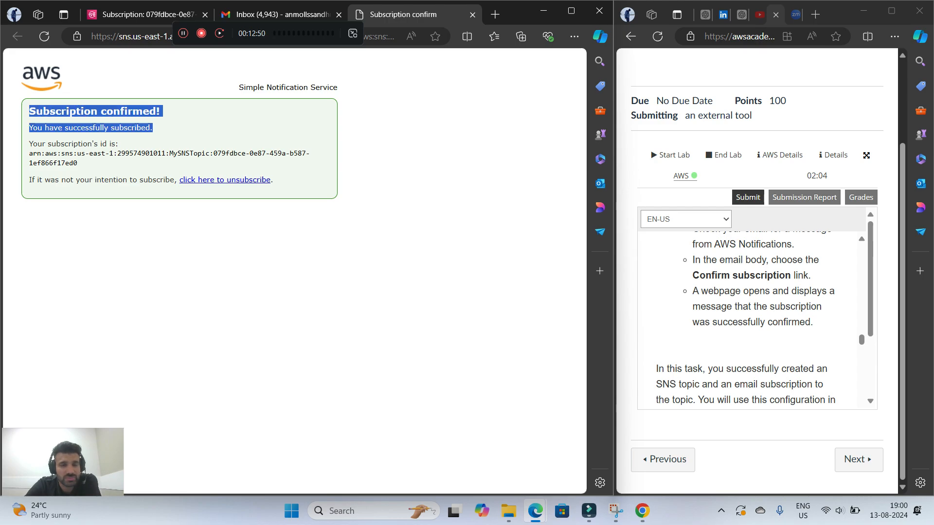
click(177, 129)
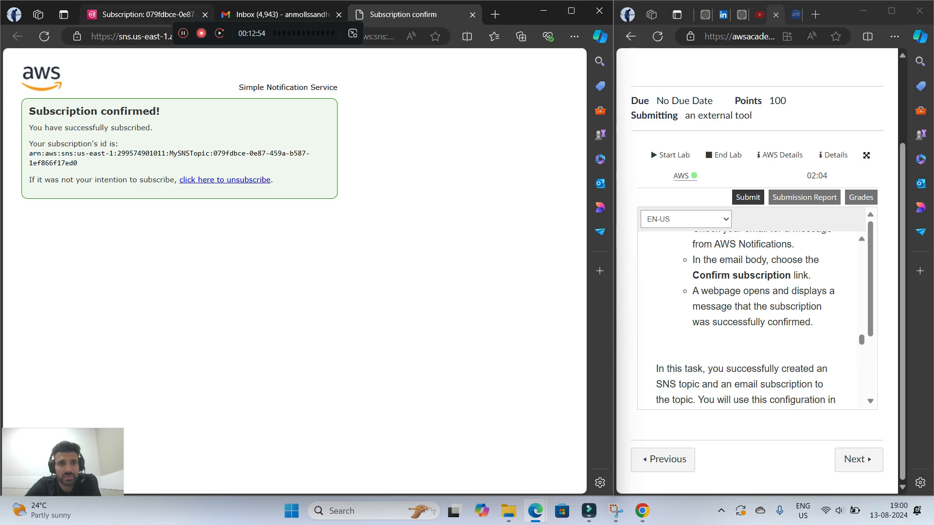
Return to the subscription's page in the SNS console and look ahead to Task 3 in the lab instructions
click(146, 15)
scroll(750, 317, down, 3)
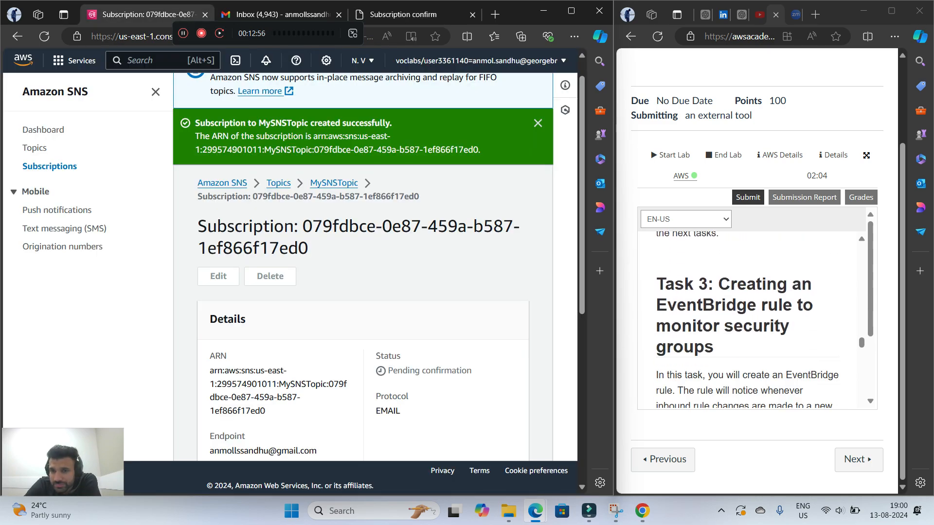
scroll(749, 316, up, 3)
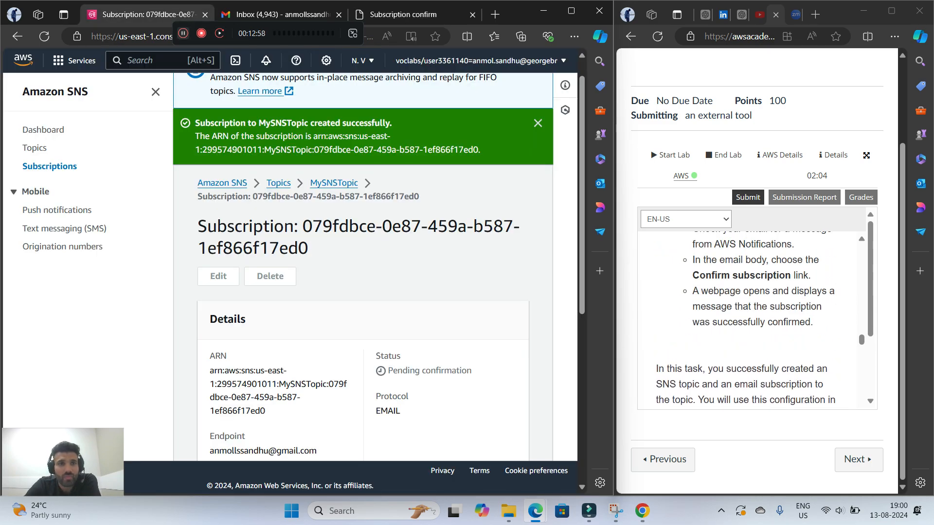
click(183, 34)
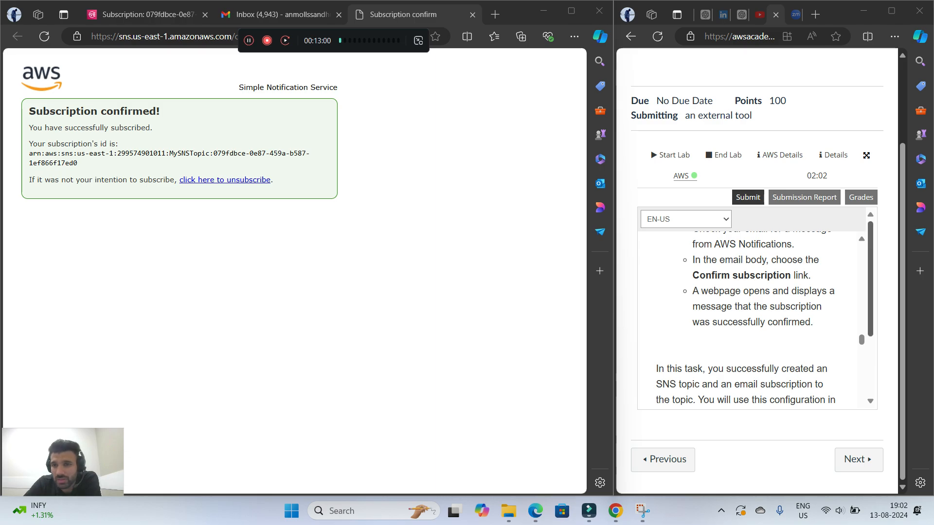
Read the lab's Task 3 introduction and the first instructions for creating a rule that monitors changes to EC2 security groups
scroll(749, 316, down, 4)
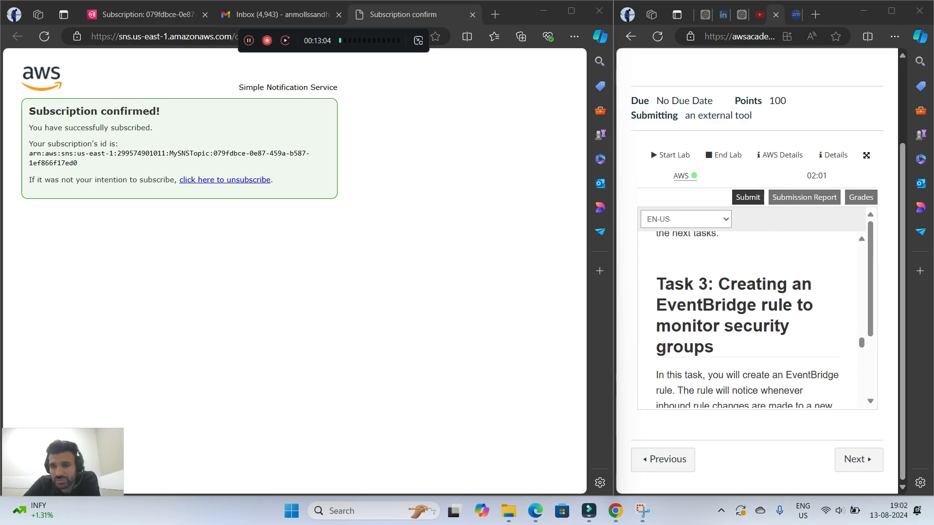
scroll(747, 320, down, 1)
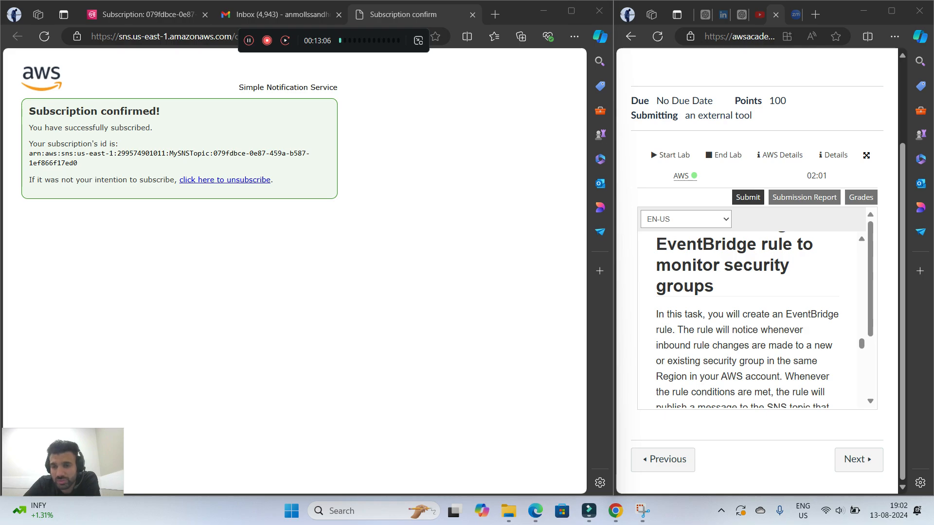
scroll(748, 319, down, 1)
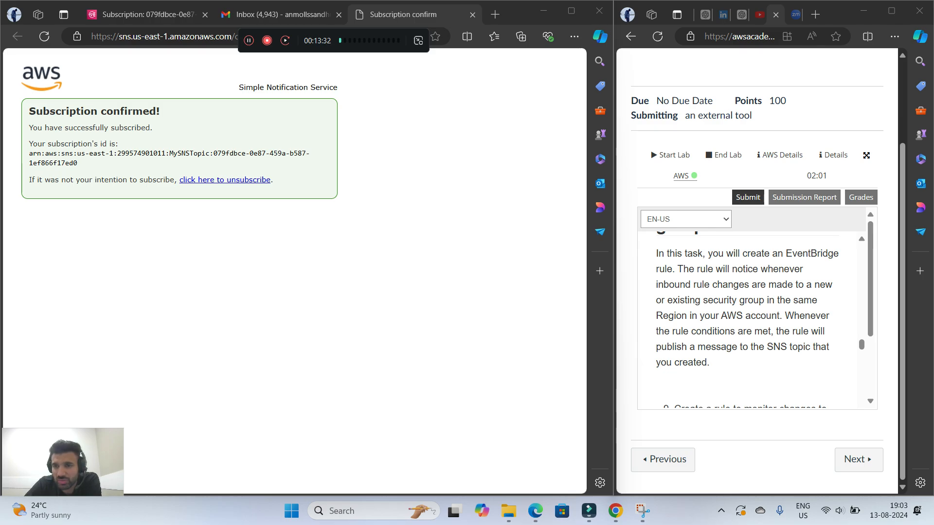
scroll(751, 321, down, 1)
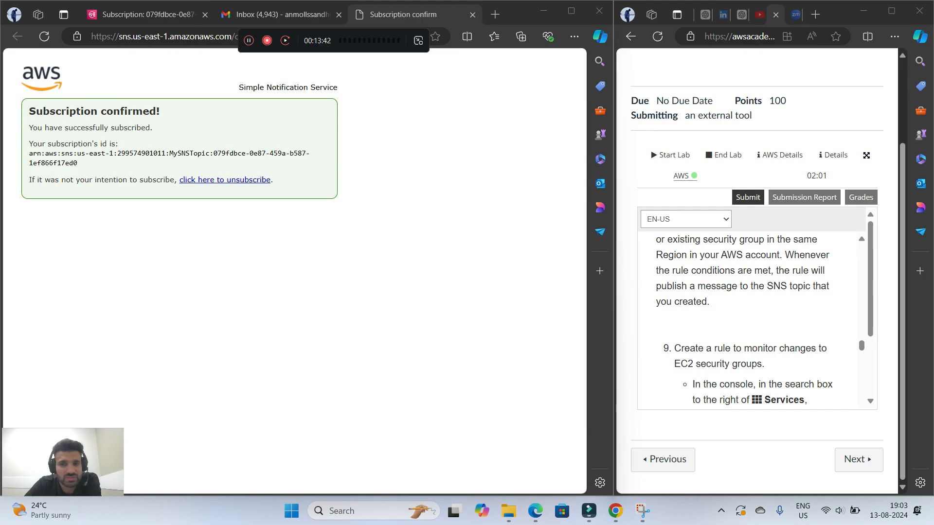
click(249, 40)
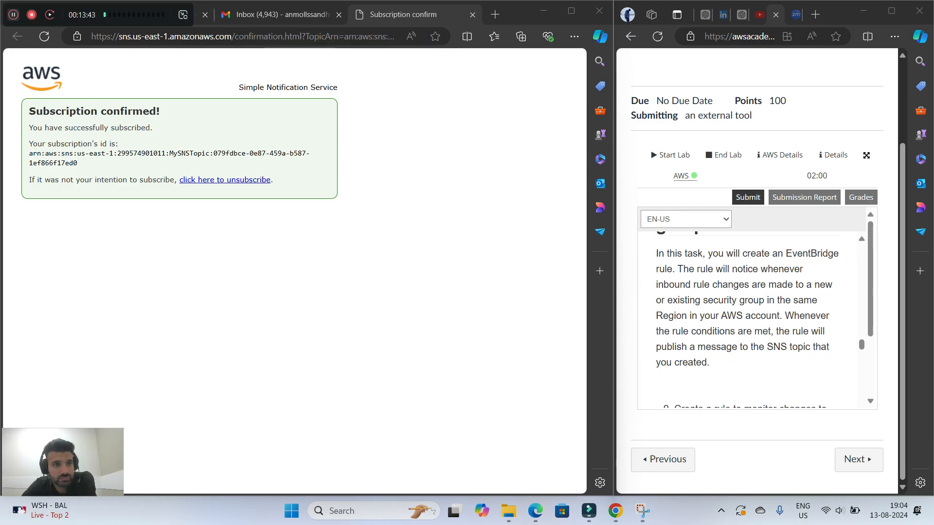
drag(82, 15, 273, 39)
scroll(744, 319, down, 6)
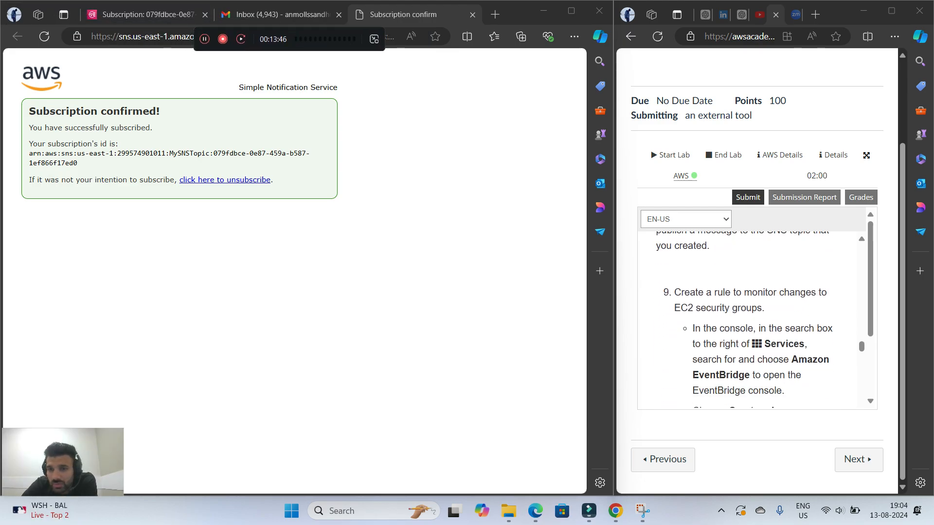
Return to the AWS console, search the services for "event br" and open Amazon EventBridge
click(148, 14)
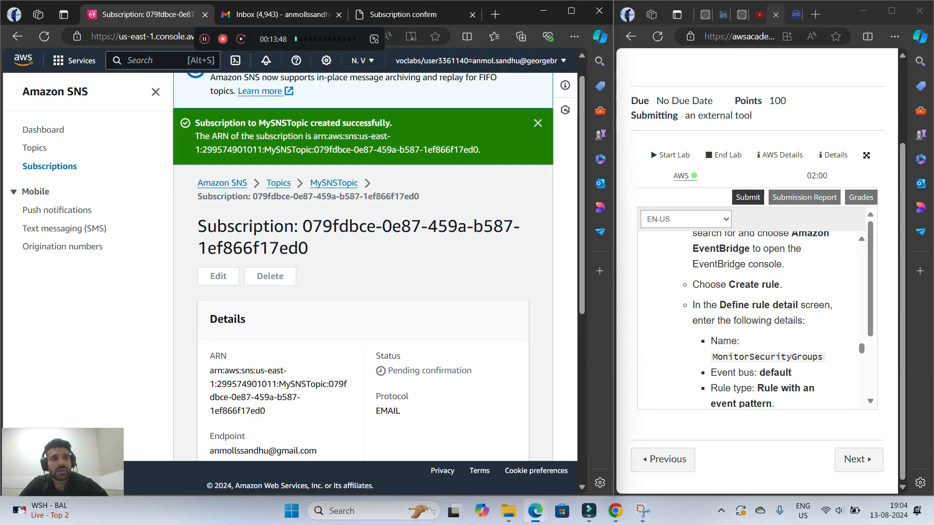
click(147, 60)
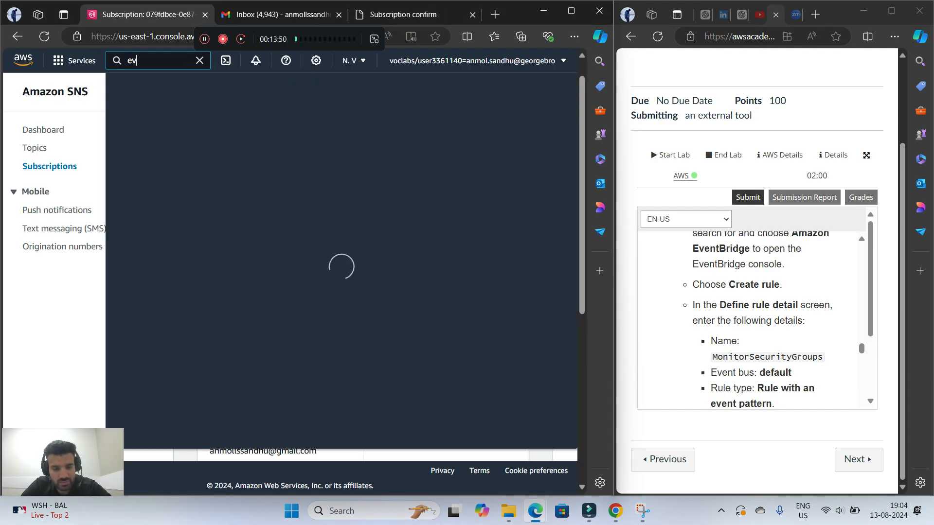
text(event)
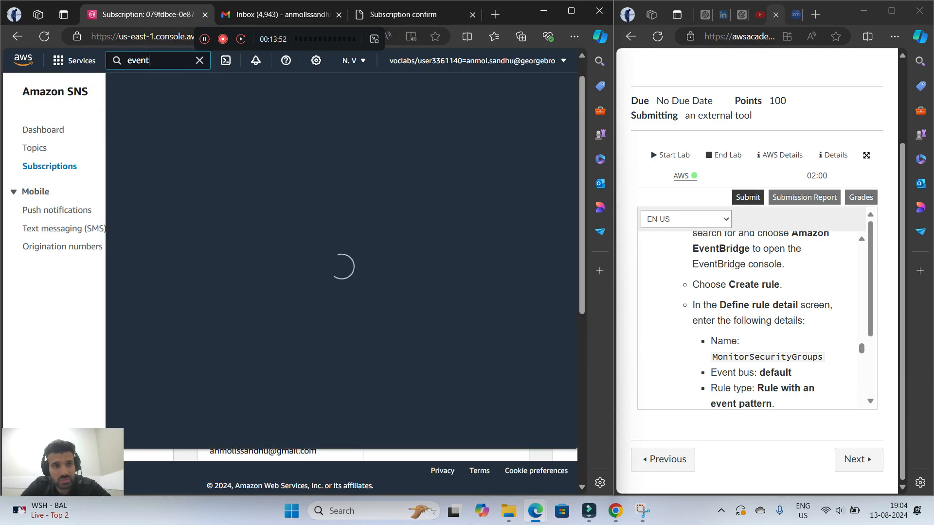
text( br)
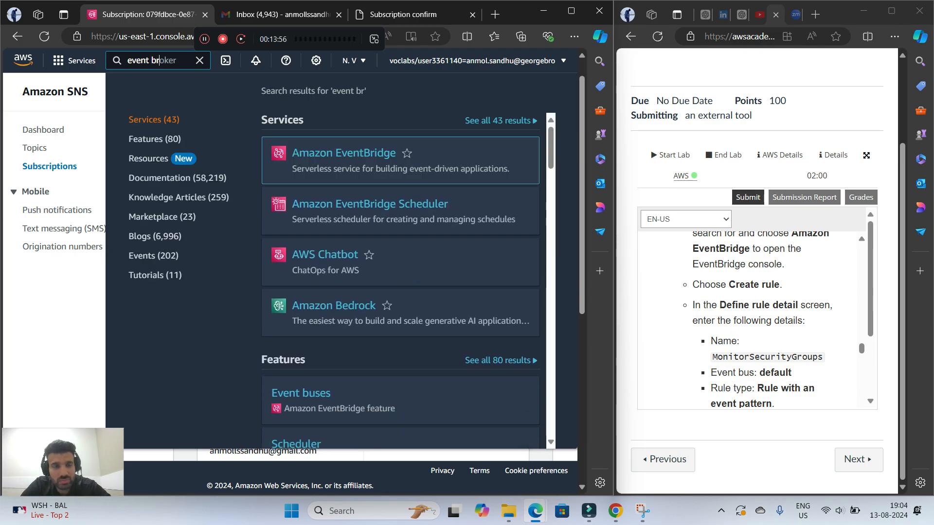
click(344, 153)
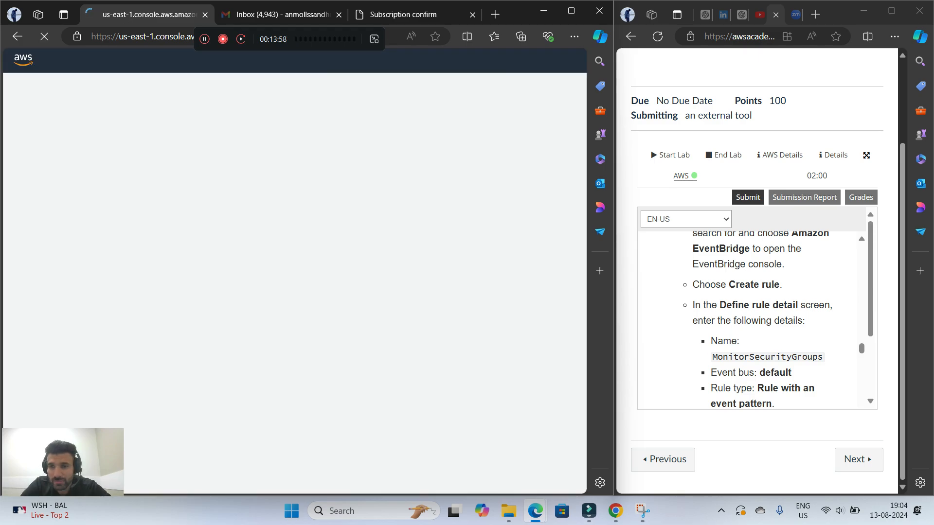
Find the EventBridge getting-started options and start creating a rule with EventBridge Rule selected
scroll(375, 268, down, 8)
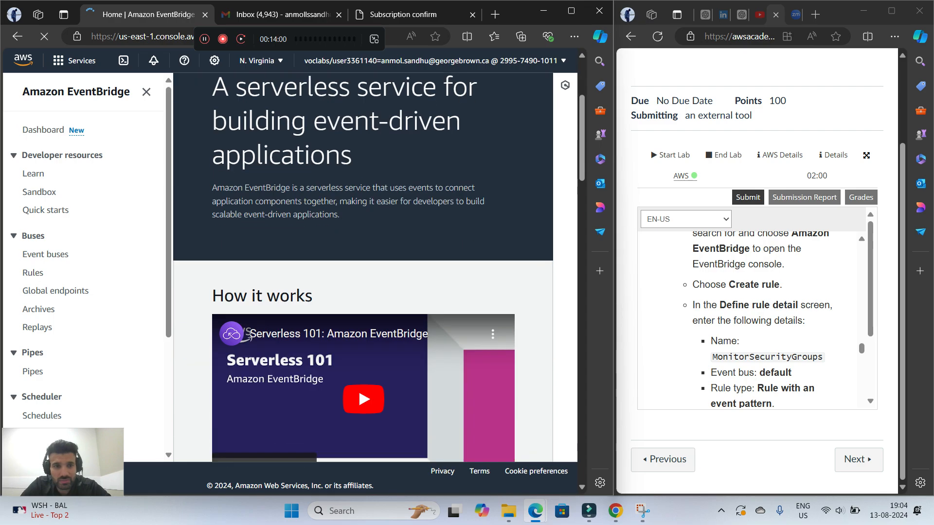
scroll(375, 268, up, 8)
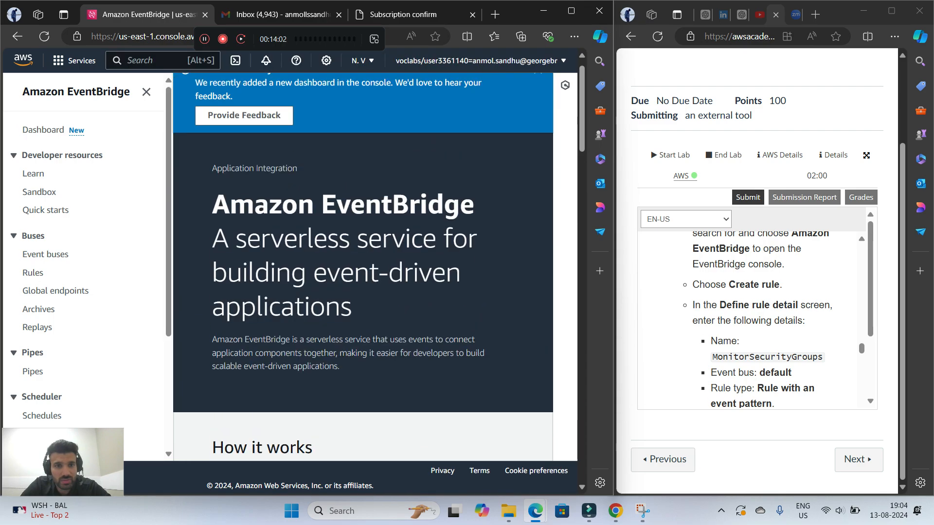
scroll(375, 267, down, 8)
scroll(374, 267, down, 5)
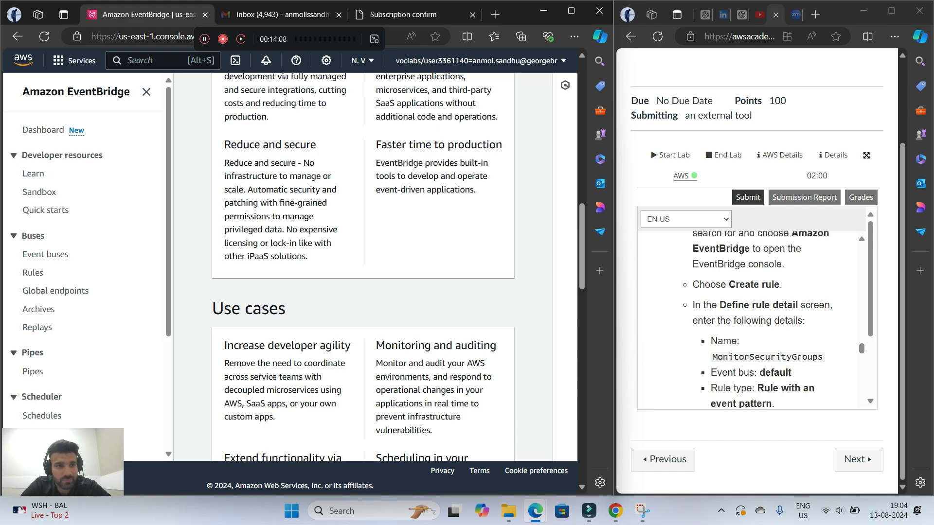
scroll(754, 320, up, 1)
scroll(754, 320, down, 1)
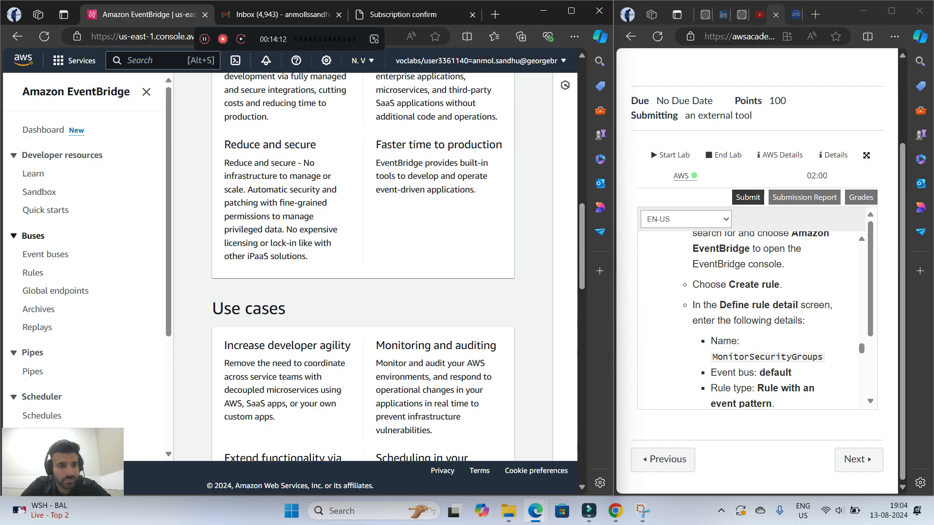
scroll(88, 253, down, 4)
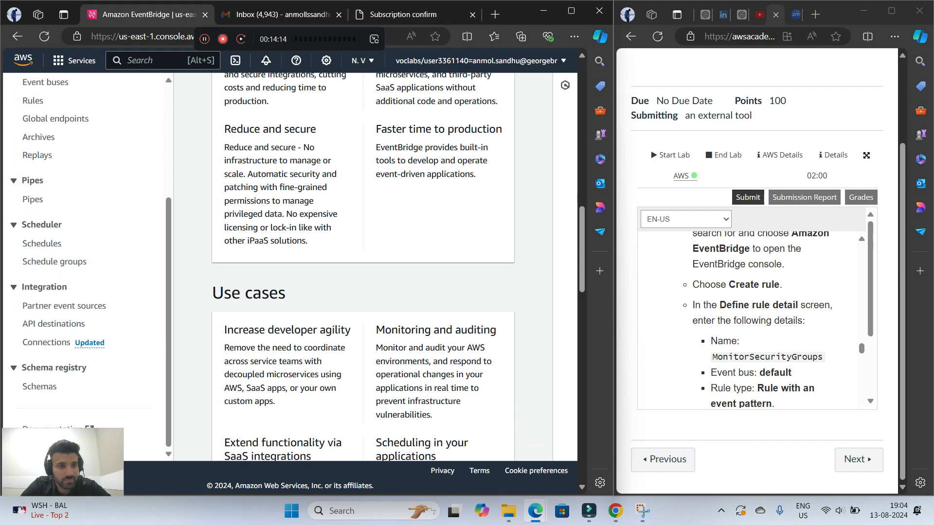
scroll(363, 267, up, 6)
scroll(363, 268, down, 13)
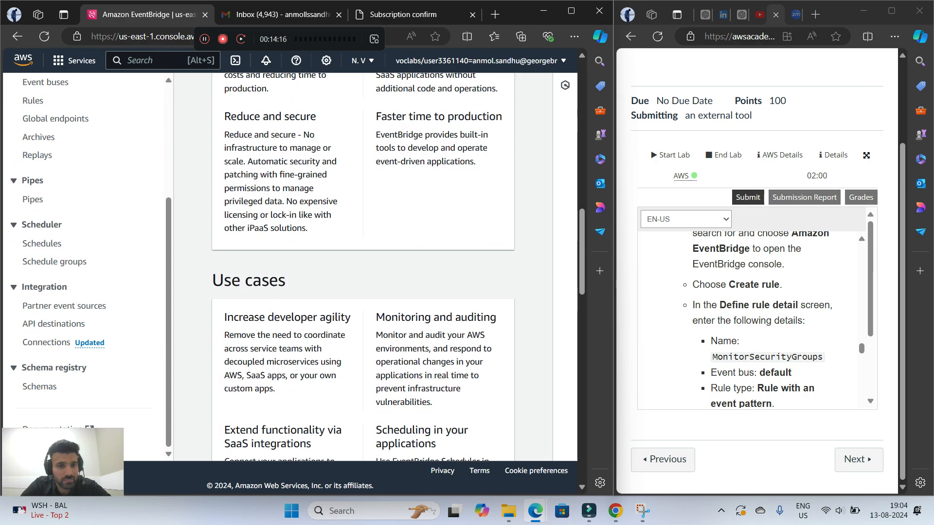
scroll(363, 267, down, 4)
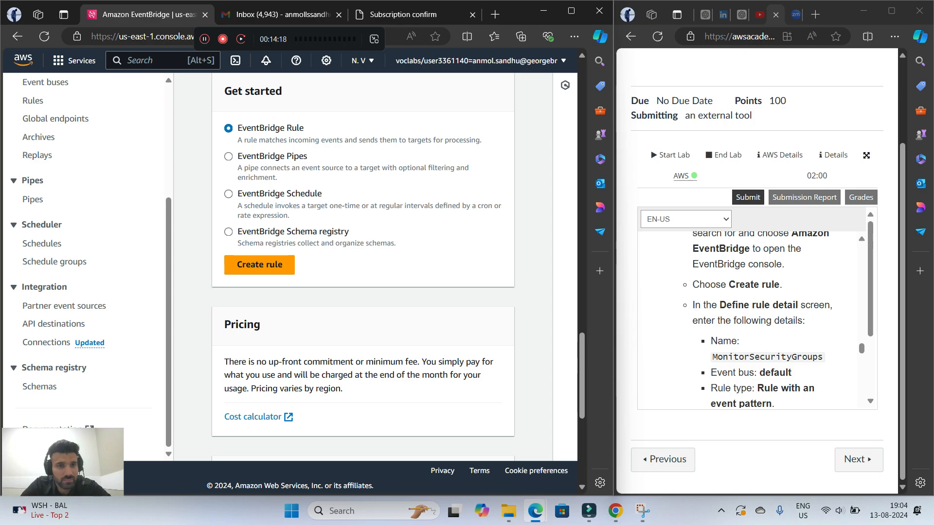
scroll(363, 268, down, 3)
scroll(363, 268, up, 3)
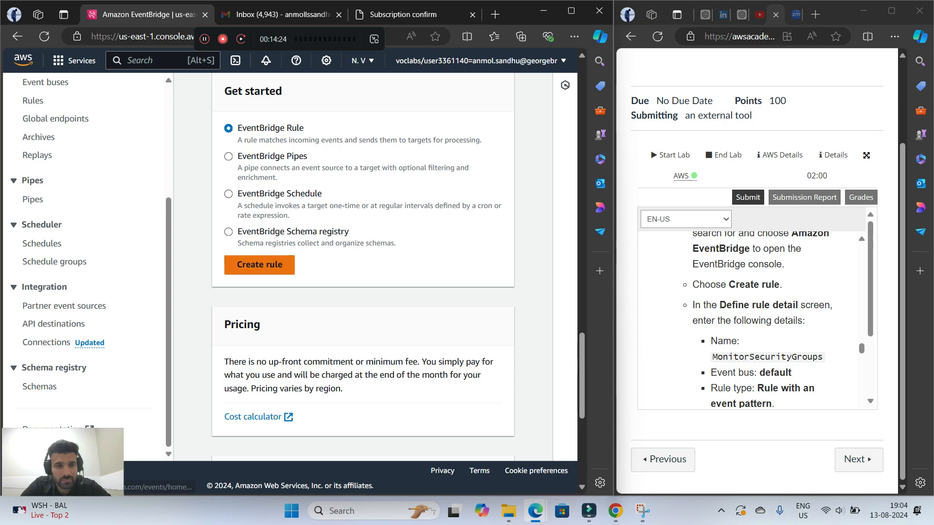
click(259, 265)
Name the rule MonitorSecurityGroups, copying the name from the lab's instructions for the Define rule detail screen
scroll(759, 321, down, 1)
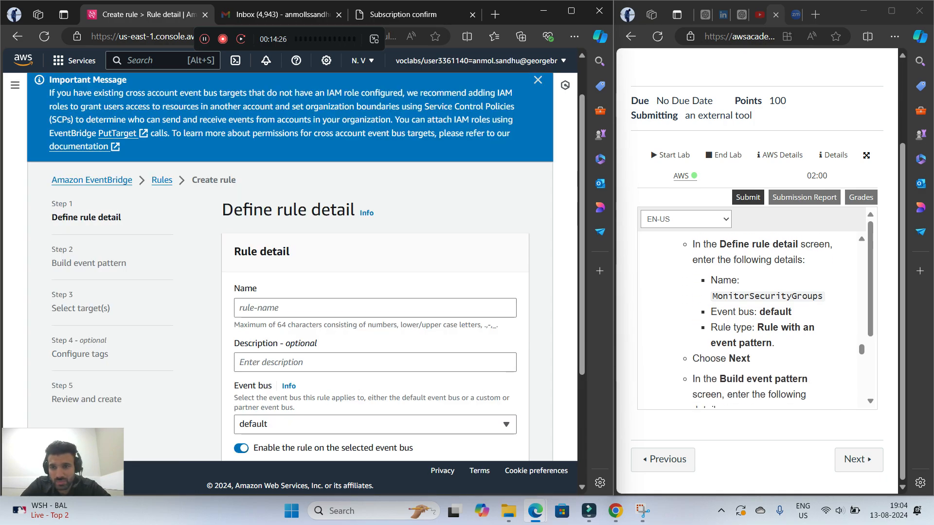
drag(717, 296, 771, 296)
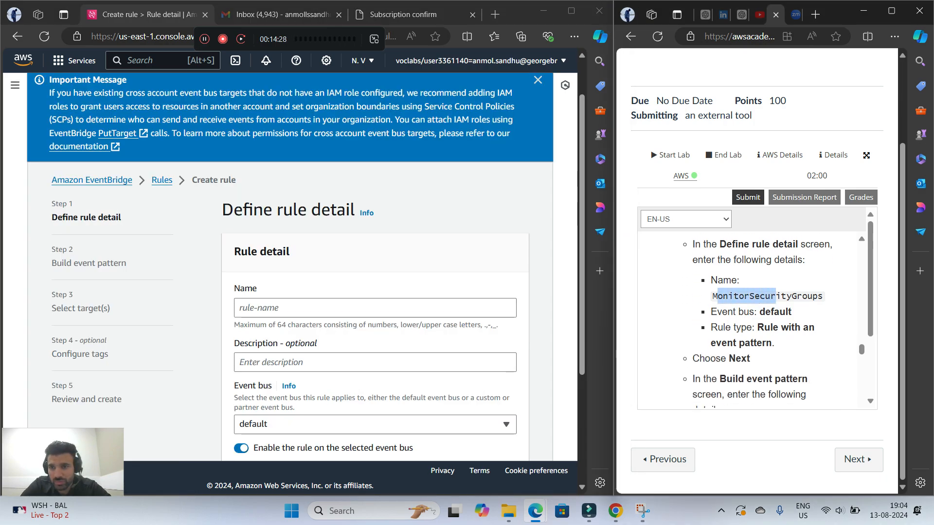
click(776, 296)
drag(712, 296, 823, 297)
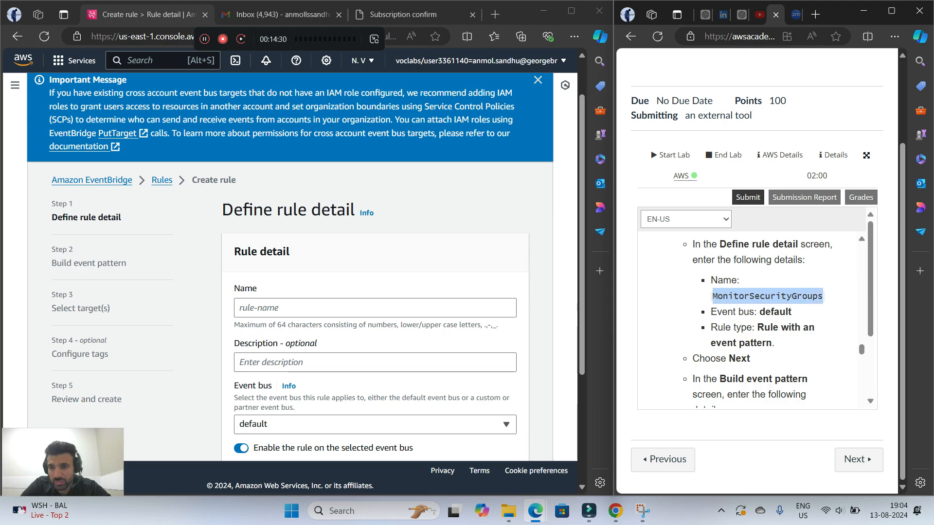
right_click(817, 296)
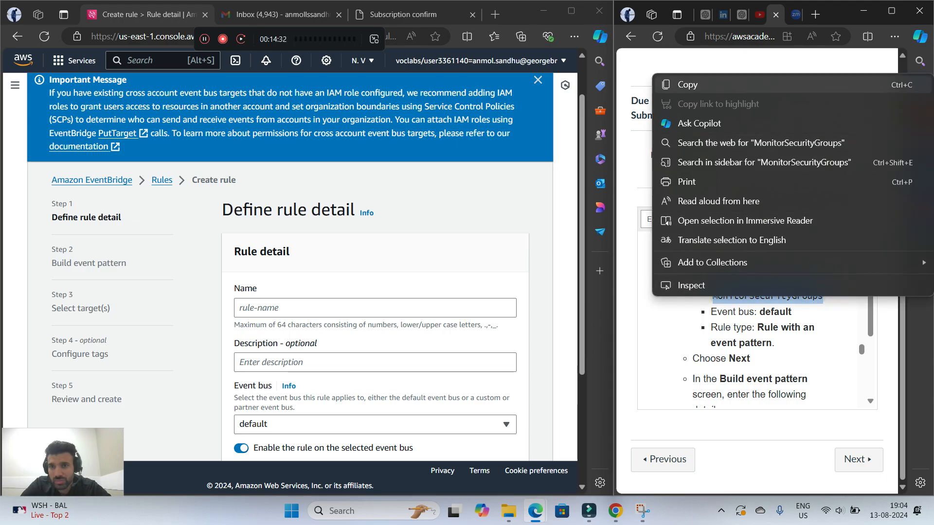
click(671, 84)
right_click(255, 307)
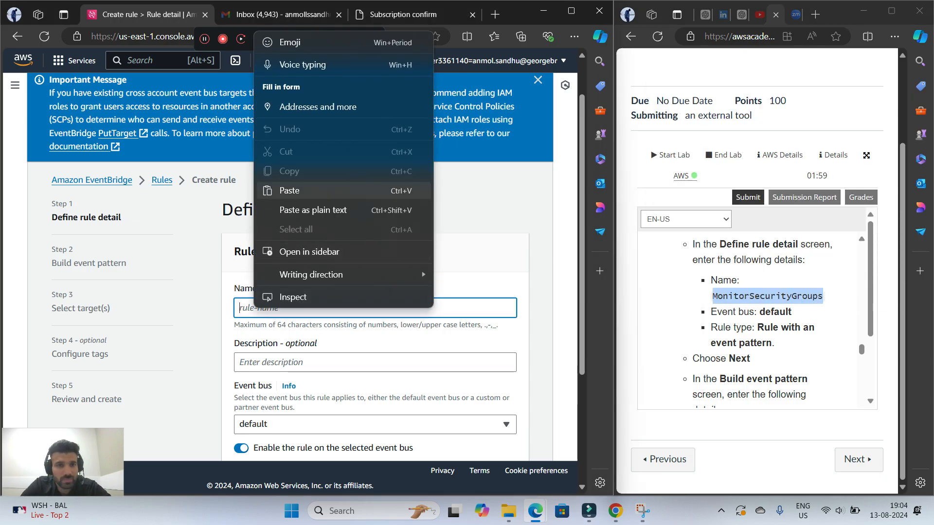
click(289, 191)
Keep the default event bus and the rule type Rule with an event pattern, and continue to building the event pattern
scroll(301, 268, down, 1)
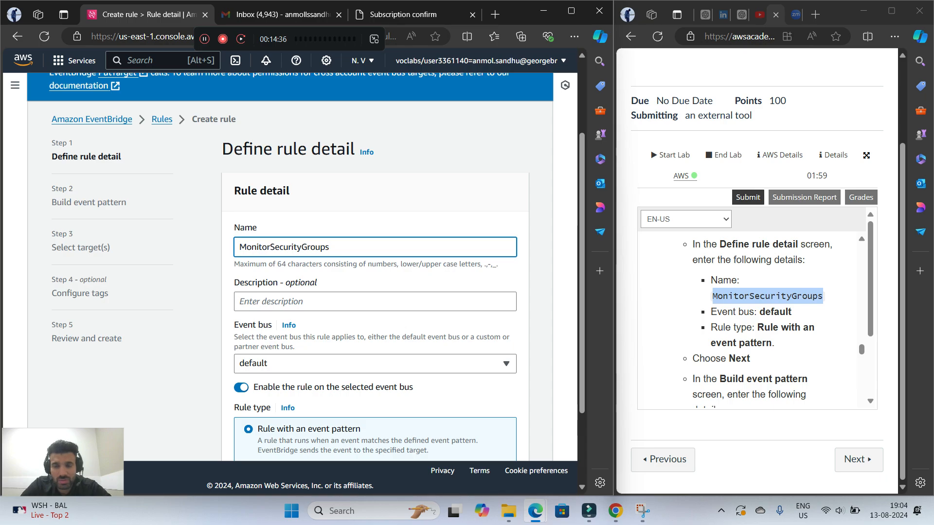
scroll(301, 268, down, 2)
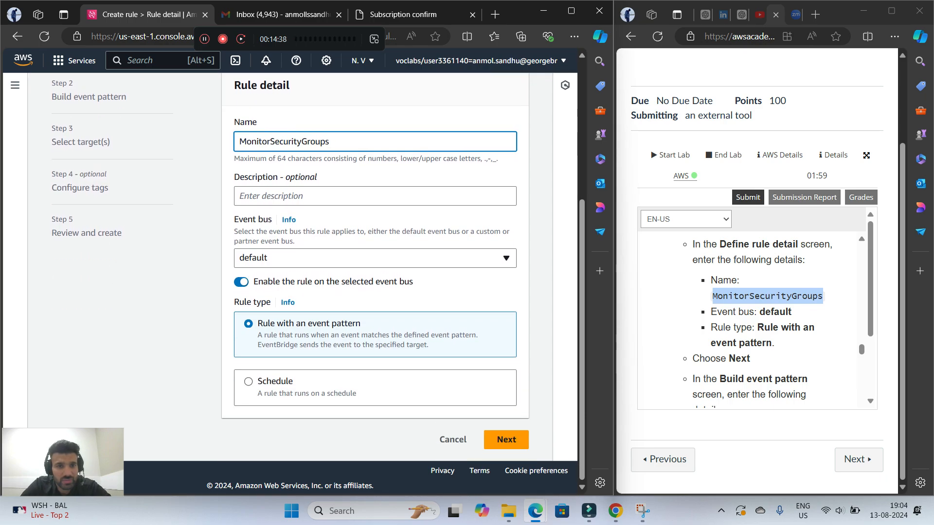
scroll(761, 317, down, 1)
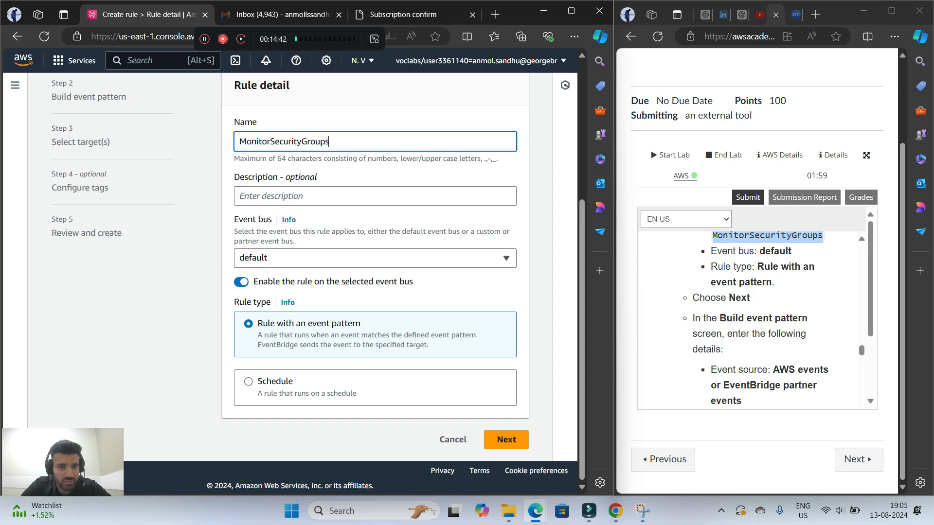
click(507, 440)
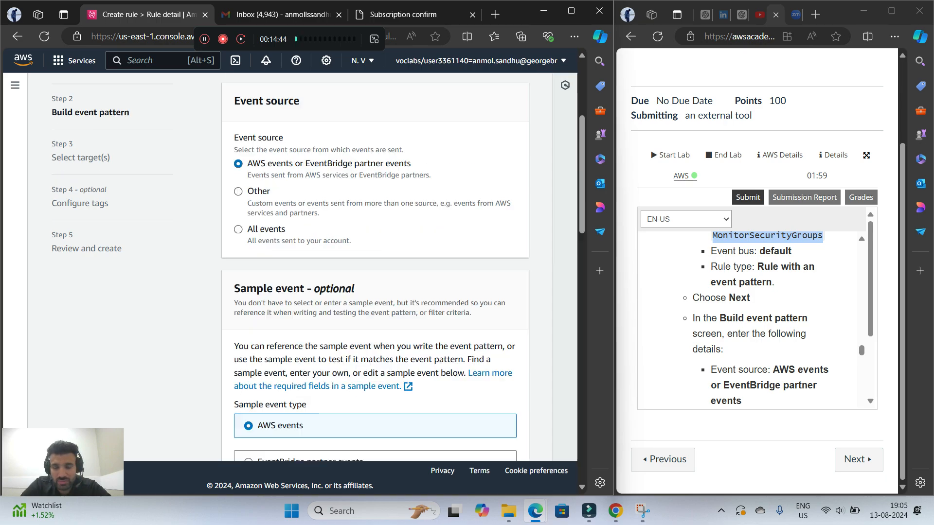
Read the lab's Build event pattern instructions and look through the form down to the Event pattern section
scroll(761, 317, down, 1)
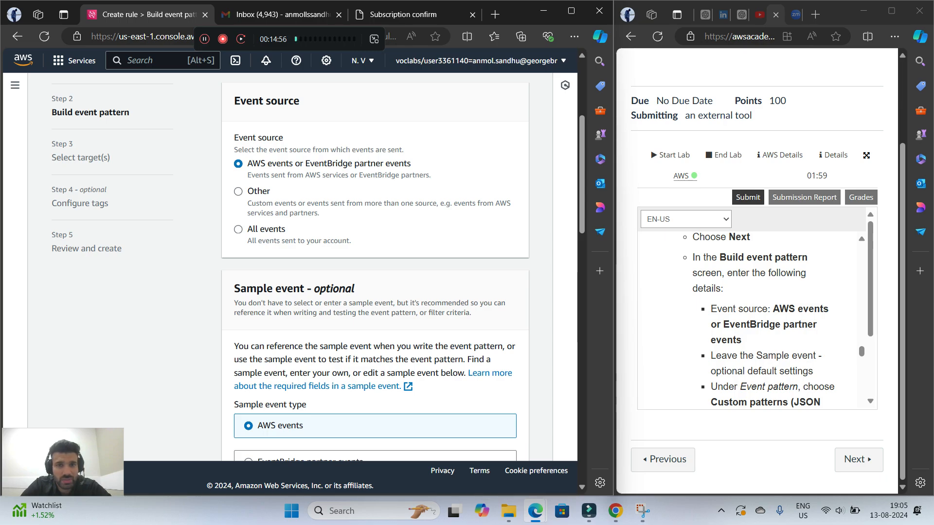
scroll(759, 321, down, 3)
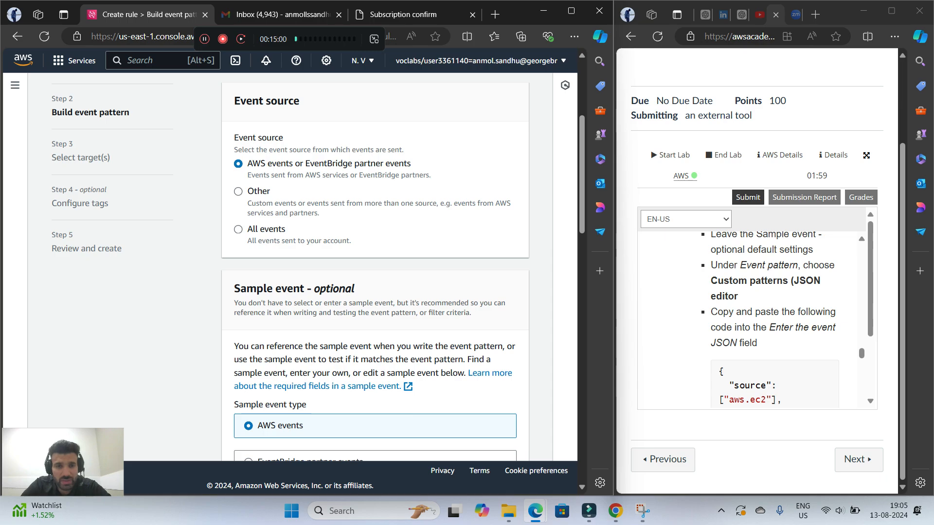
scroll(374, 268, down, 10)
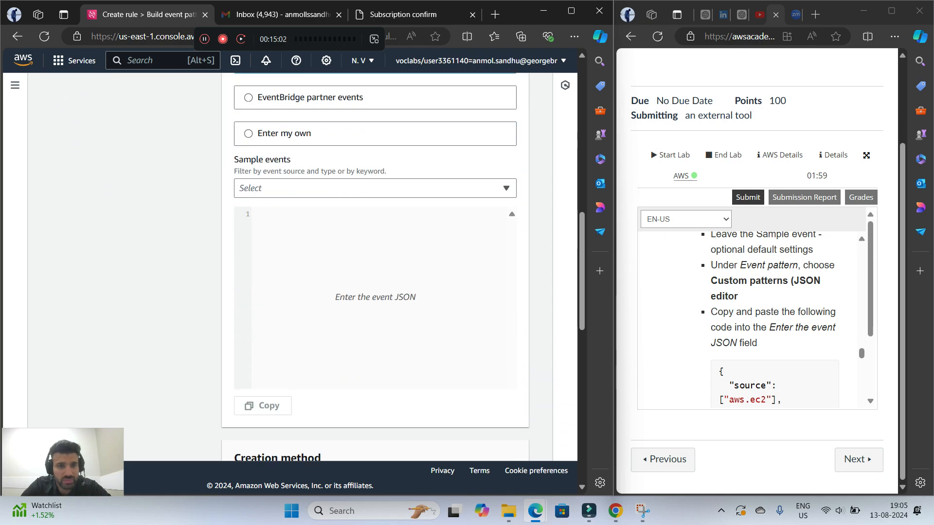
scroll(374, 268, down, 3)
scroll(375, 267, down, 3)
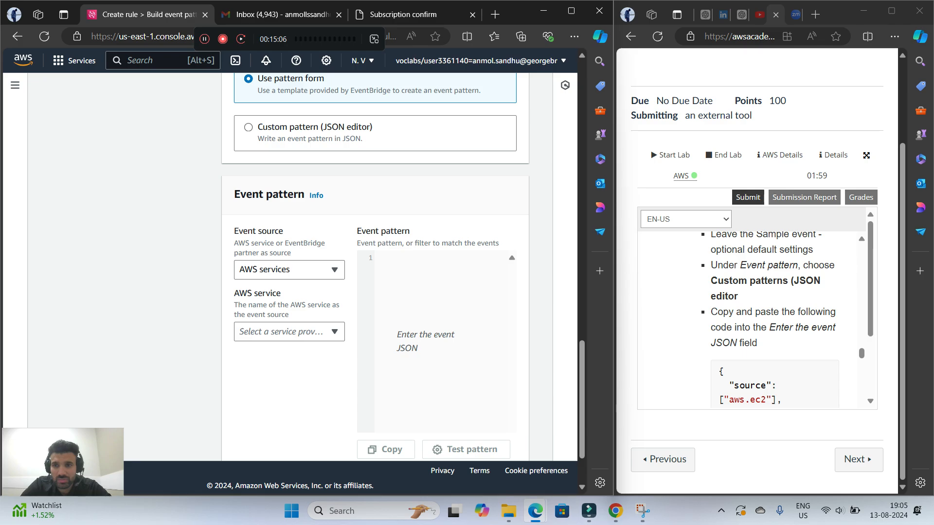
Look at the event source and AWS service choices in the pattern form without selecting anything
click(334, 269)
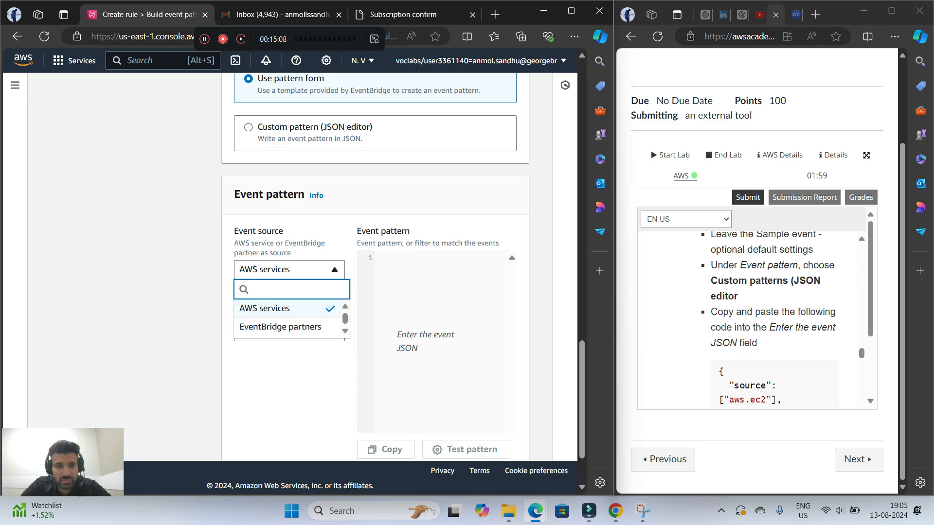
key(Escape)
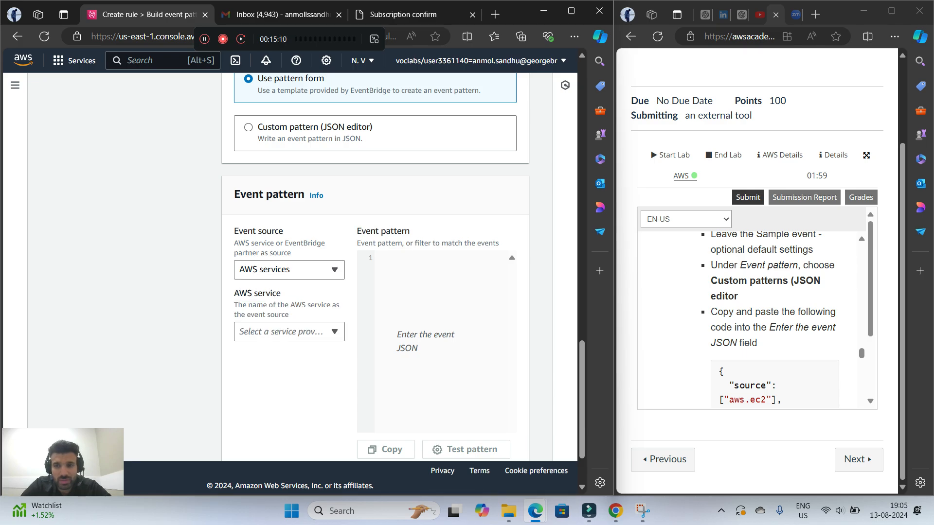
click(335, 332)
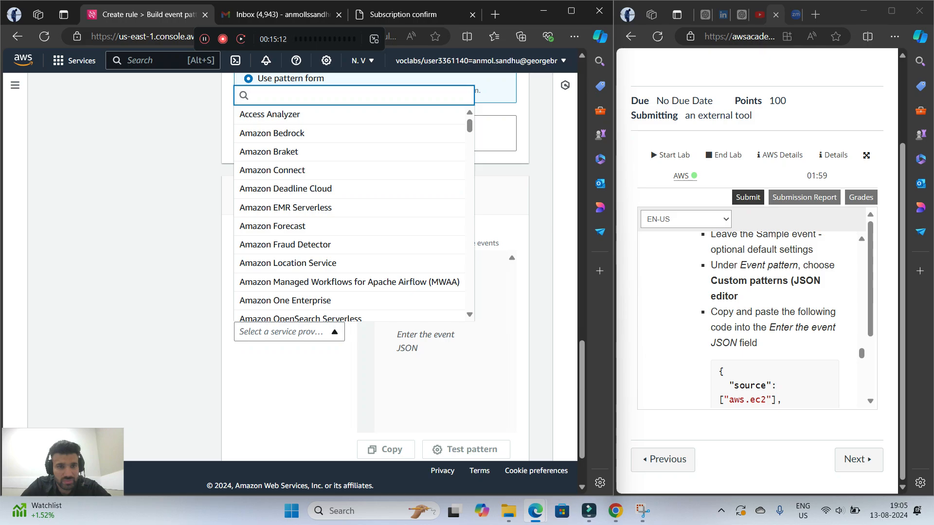
key(Escape)
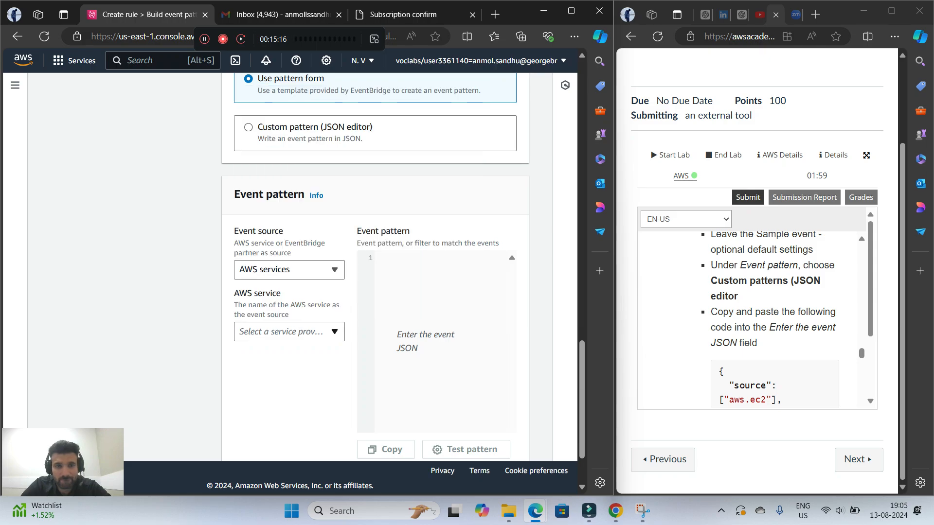
Check the event source choices and search the AWS service list for "cu" without selecting a service
scroll(375, 268, down, 2)
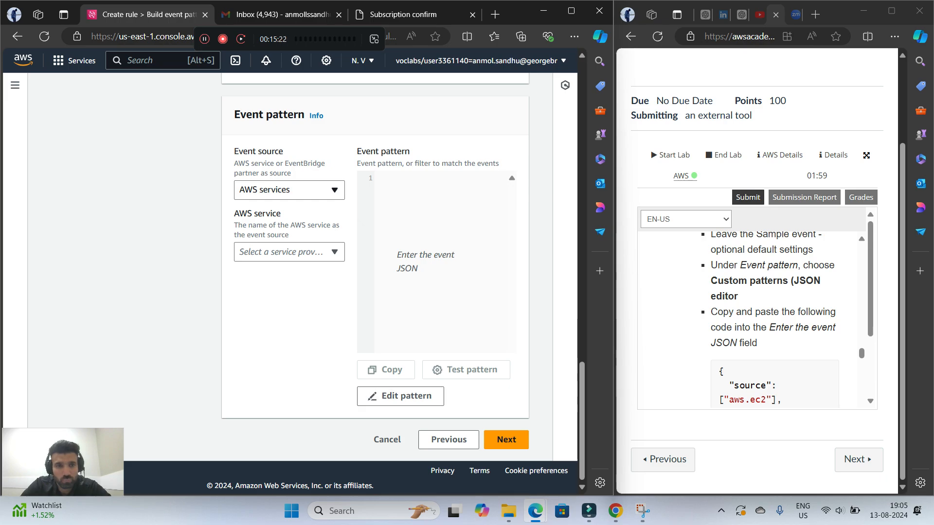
click(289, 190)
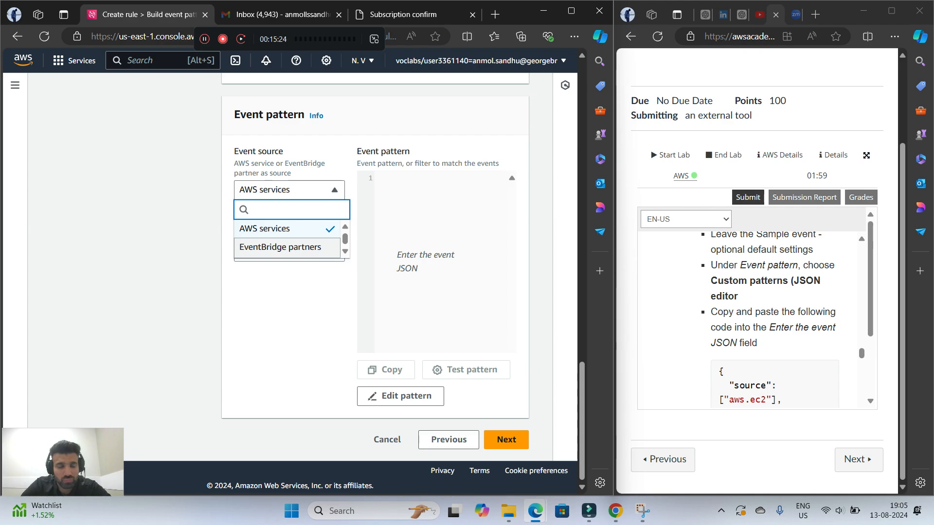
click(289, 258)
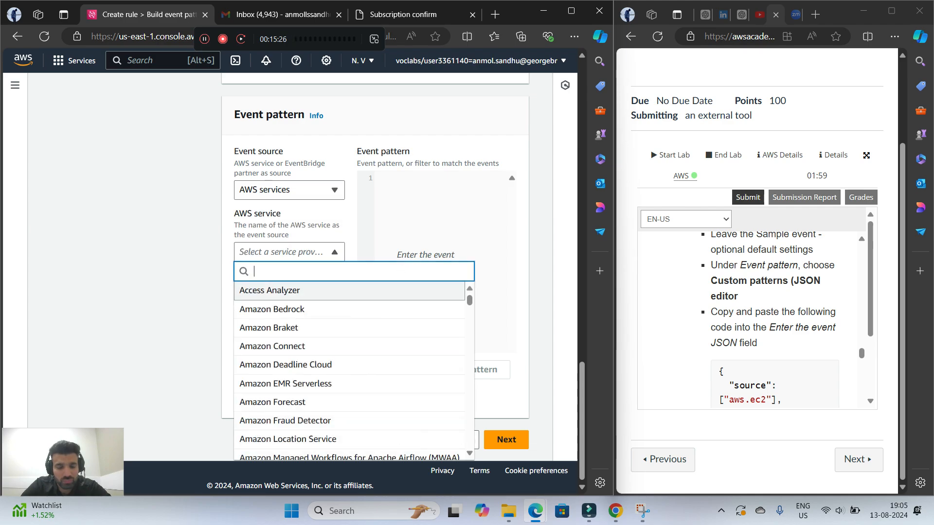
text(cs)
key(BackSpace)
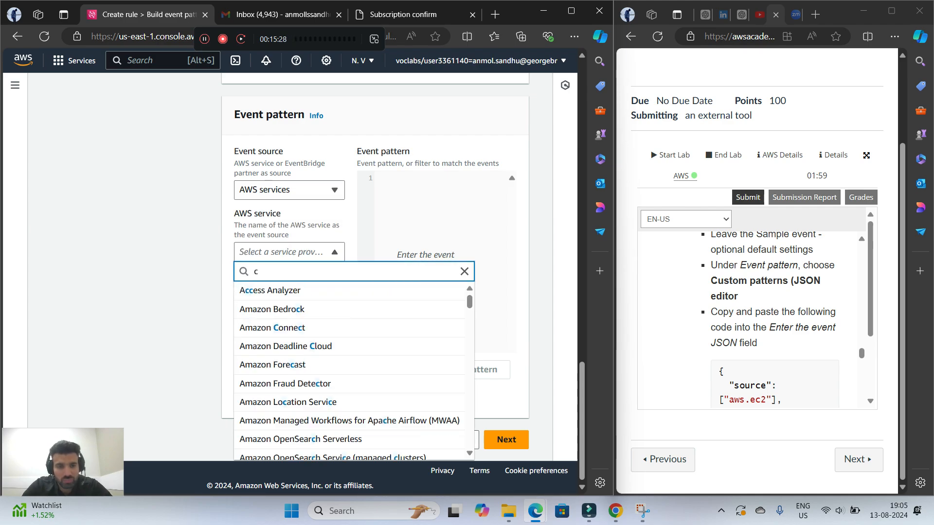
text(u)
click(355, 272)
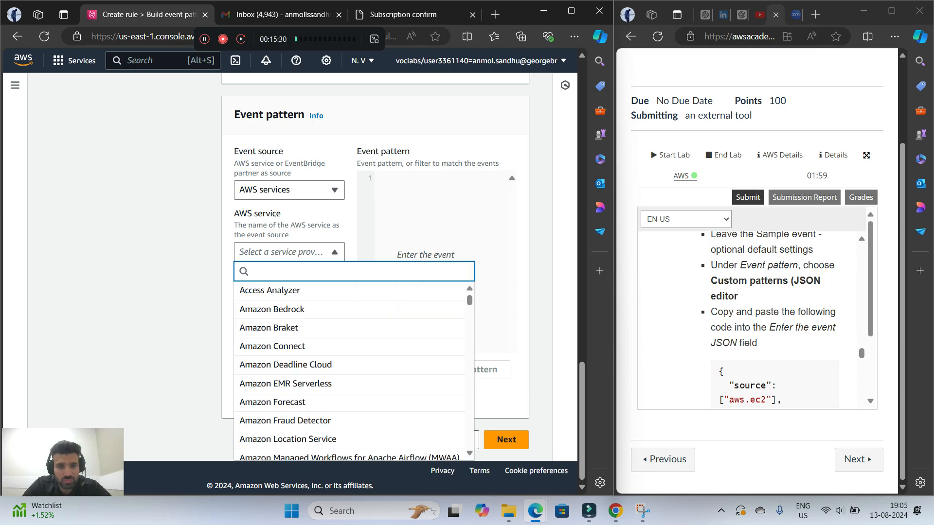
click(172, 319)
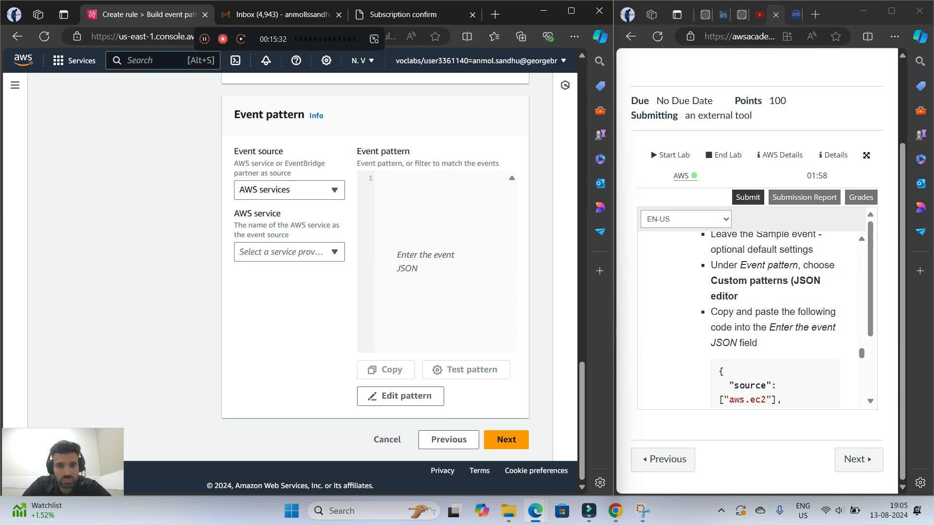
Switch the event pattern to the custom JSON editor and look through its matching types without changing the selection
click(400, 396)
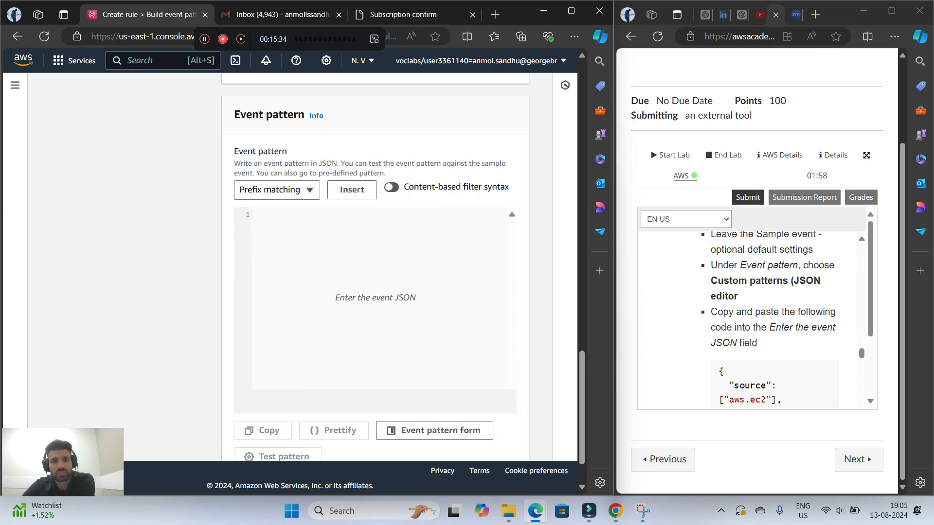
click(309, 190)
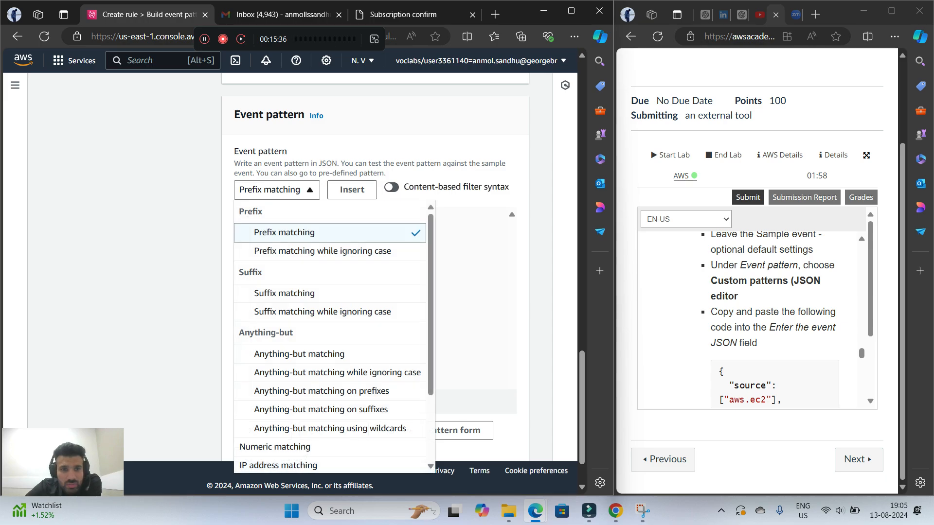
scroll(311, 297, down, 2)
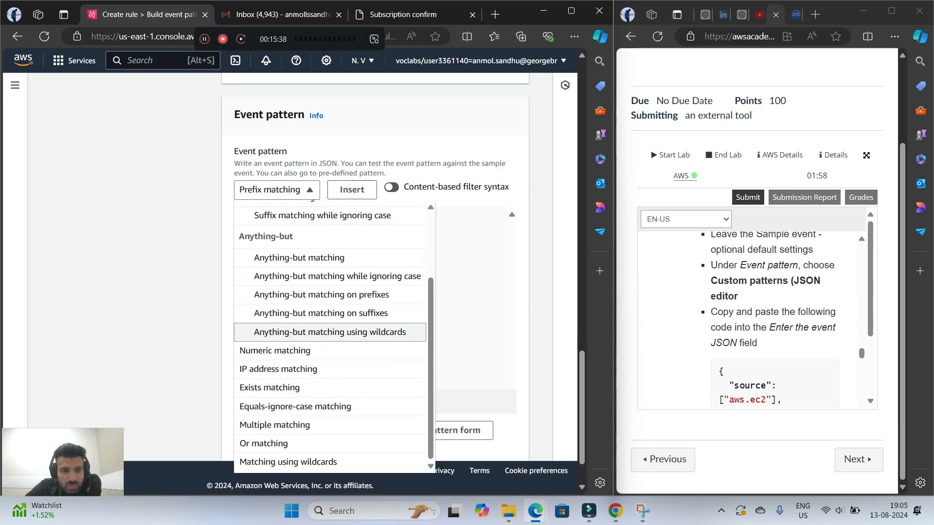
key(Escape)
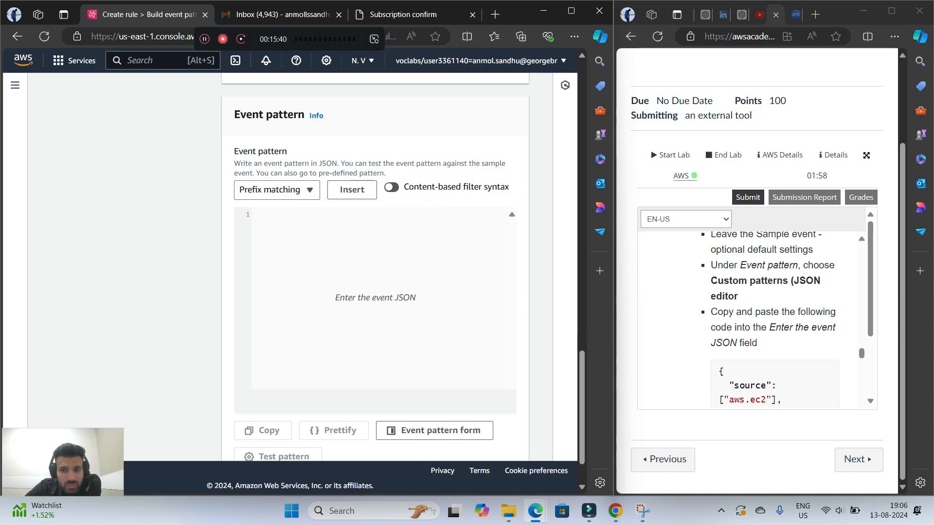
Compare the lab's Build event pattern instructions with the form's sample event, creation method and event pattern sections
scroll(752, 321, up, 1)
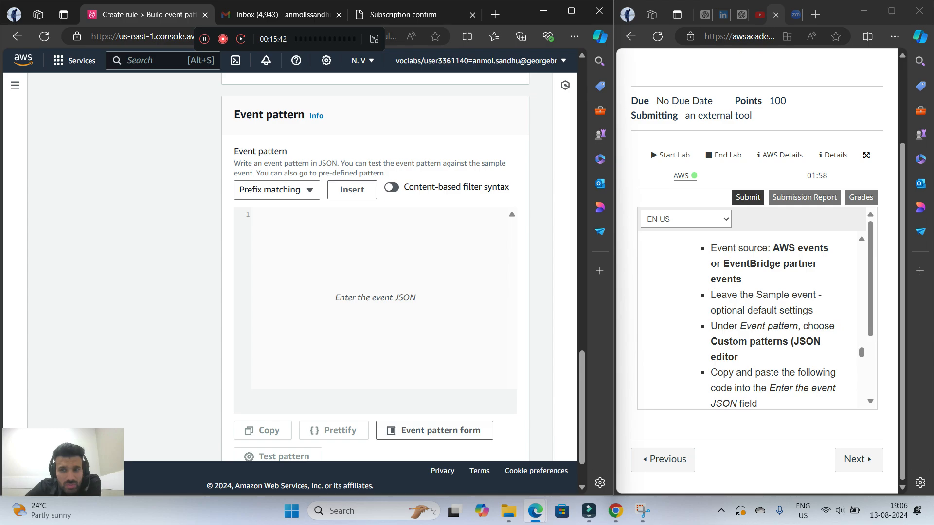
scroll(374, 267, up, 3)
scroll(374, 268, down, 4)
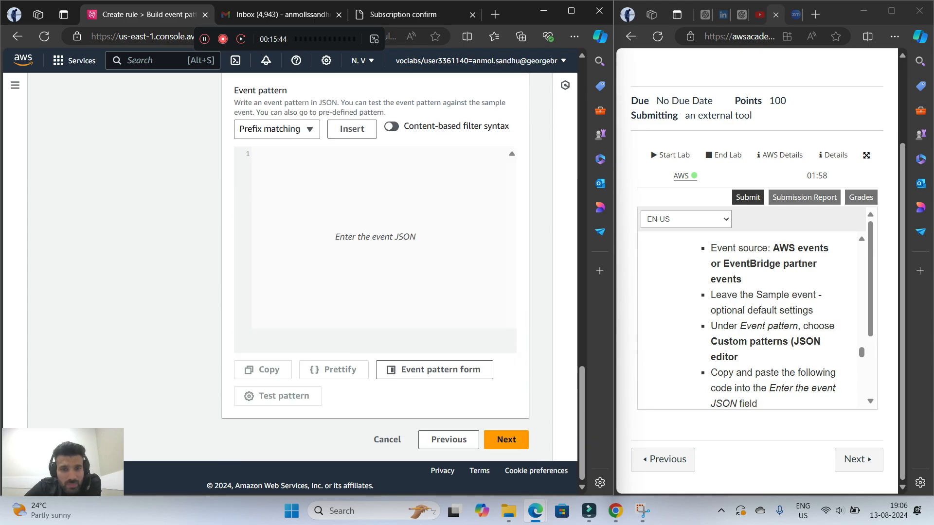
scroll(375, 268, up, 5)
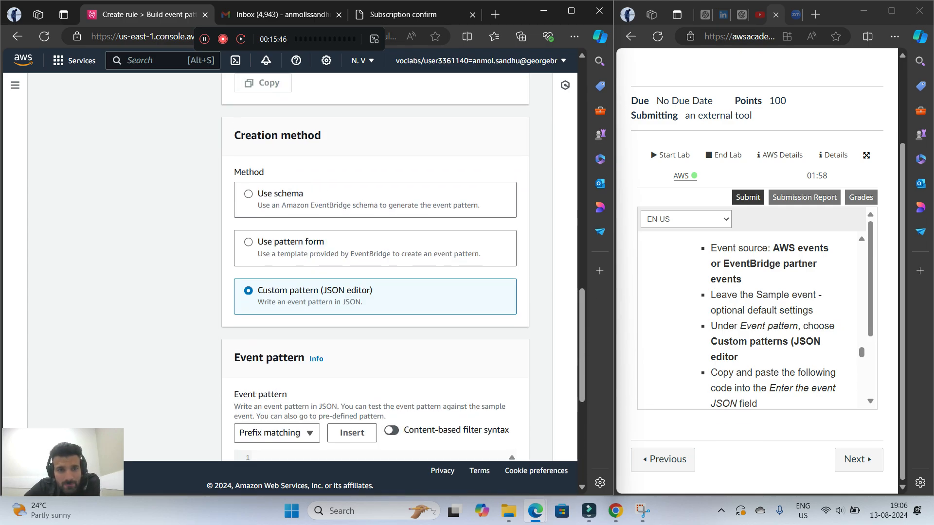
scroll(375, 267, down, 2)
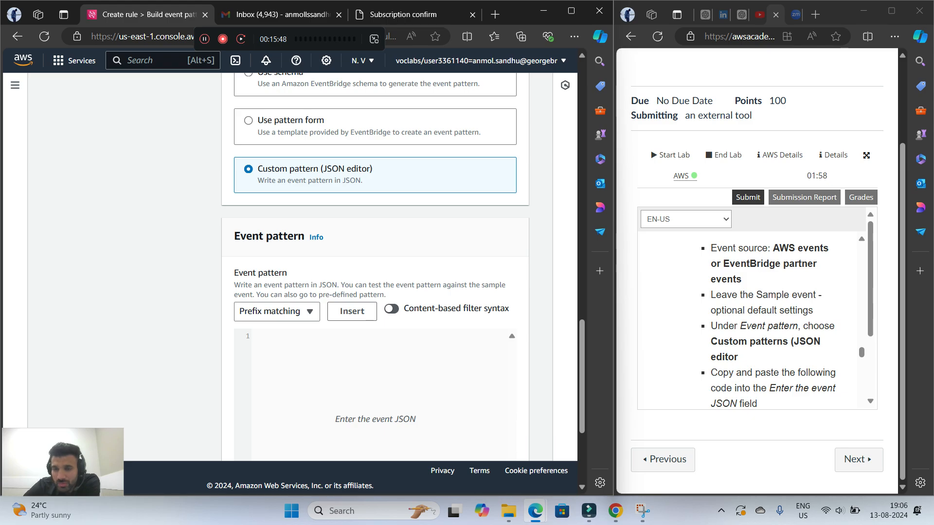
scroll(374, 268, up, 2)
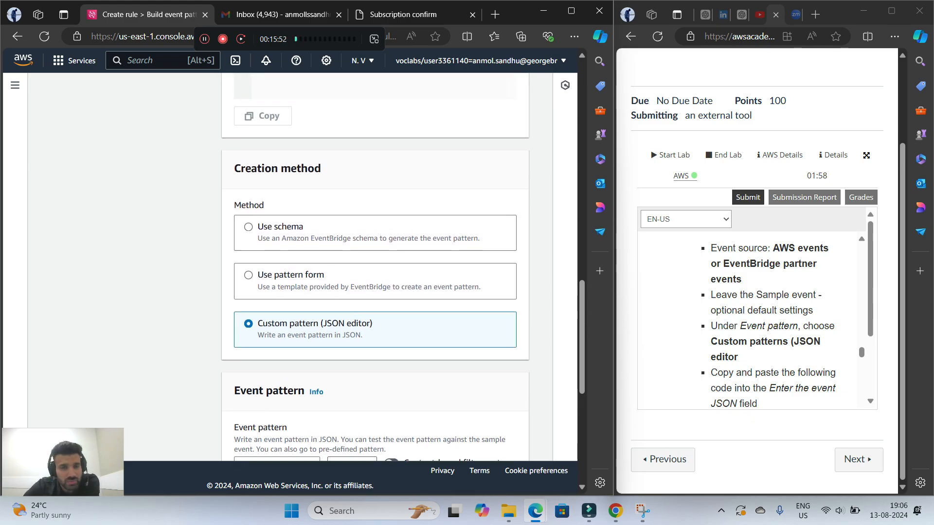
scroll(375, 267, up, 7)
scroll(375, 268, down, 2)
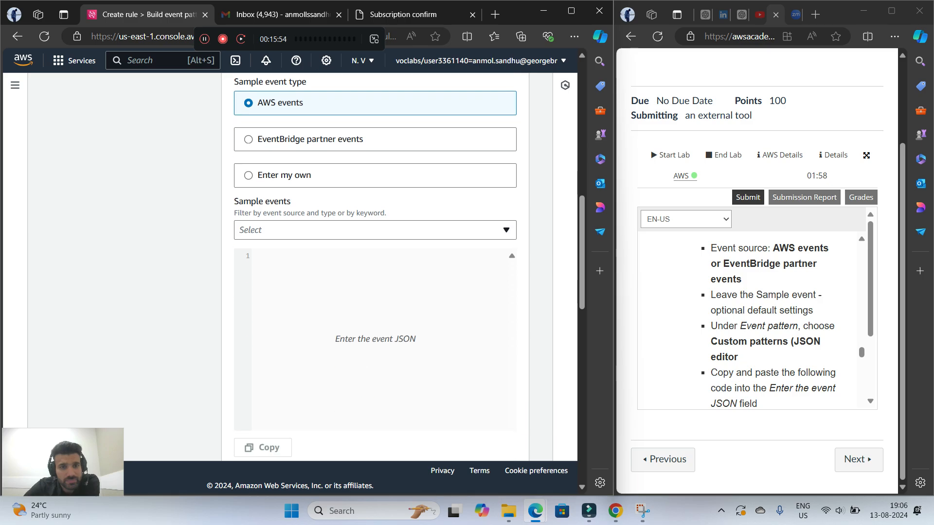
scroll(374, 268, up, 1)
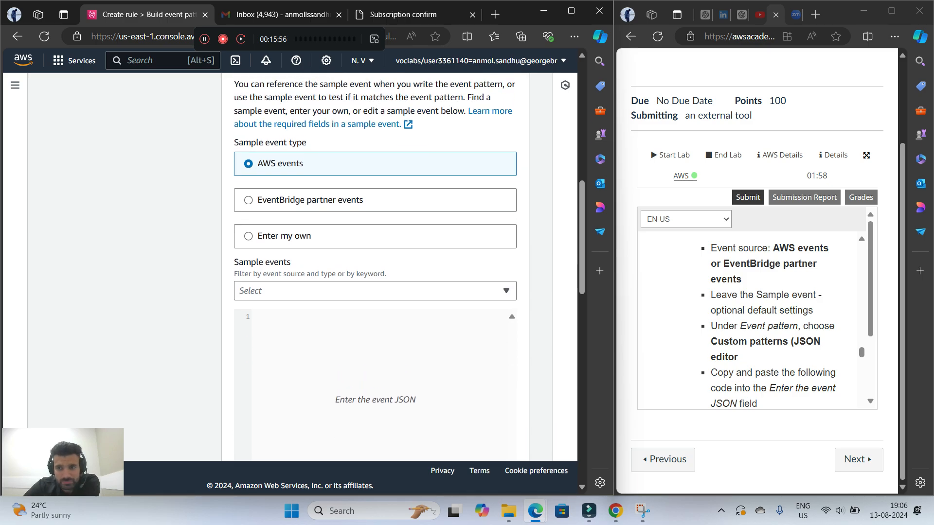
scroll(374, 268, down, 10)
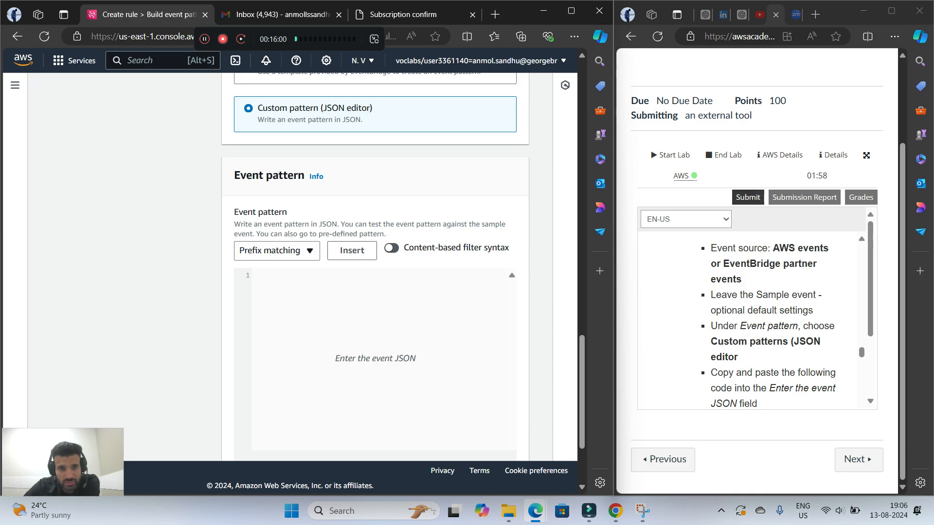
Examine the full list of matching types offered for the JSON event pattern, keeping Prefix matching selected
click(277, 251)
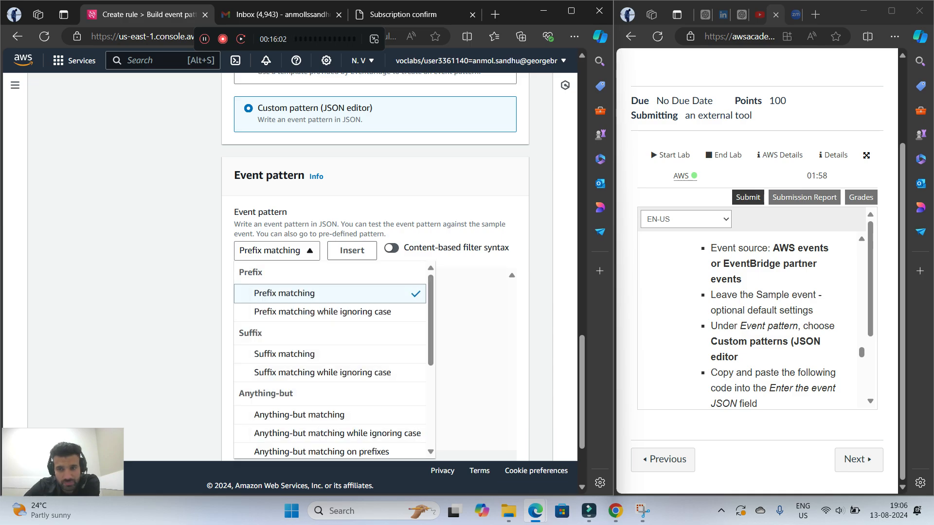
scroll(330, 373, down, 4)
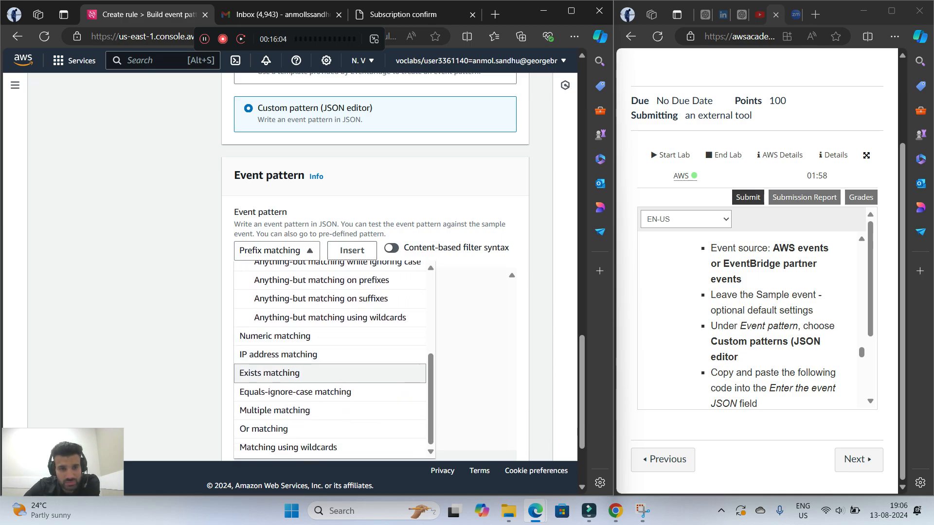
scroll(330, 429, up, 6)
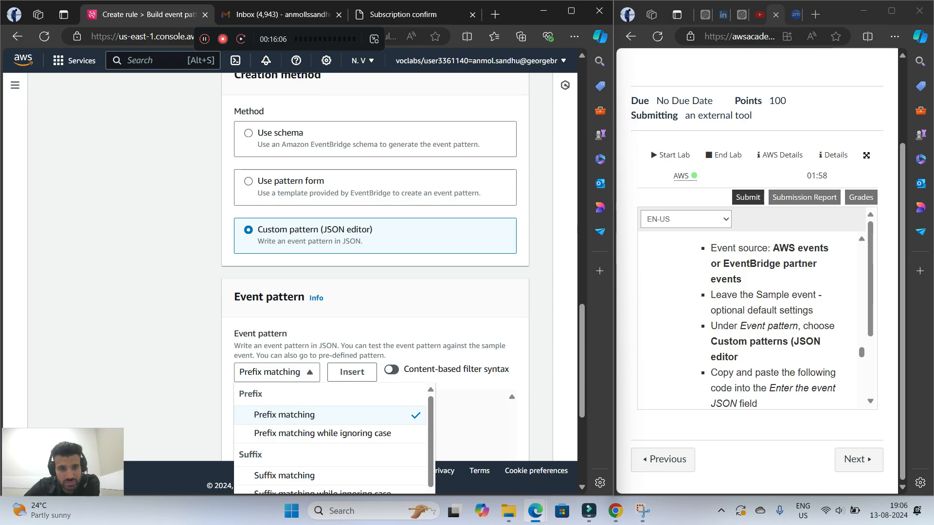
scroll(330, 429, down, 6)
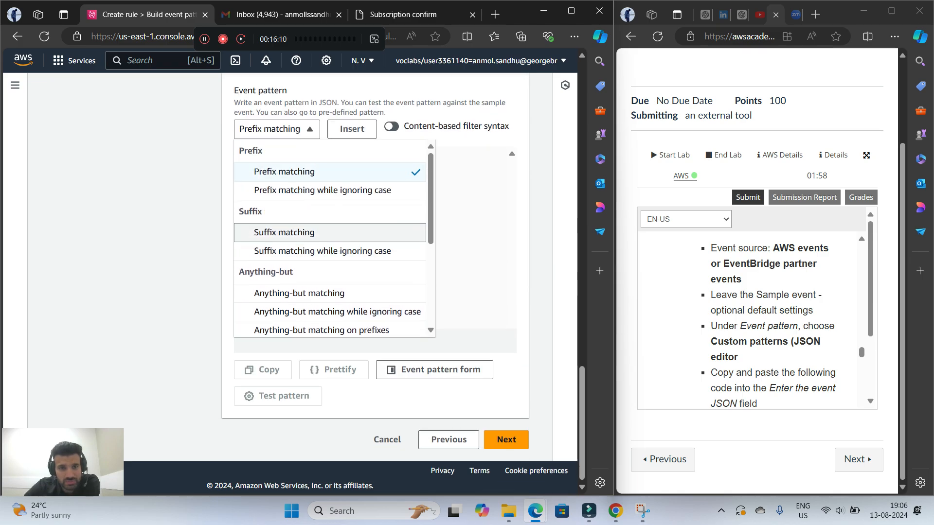
scroll(321, 252, down, 5)
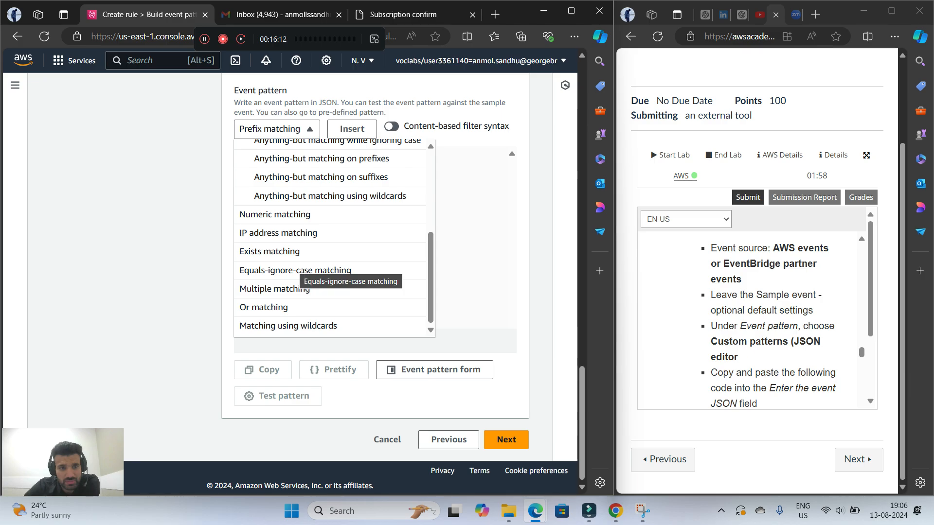
scroll(329, 243, up, 3)
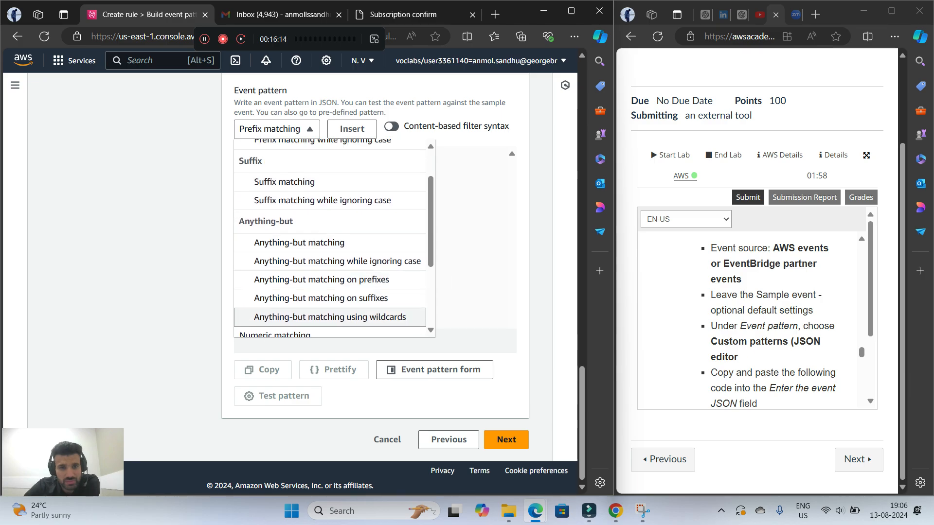
scroll(322, 279, up, 1)
scroll(330, 270, down, 4)
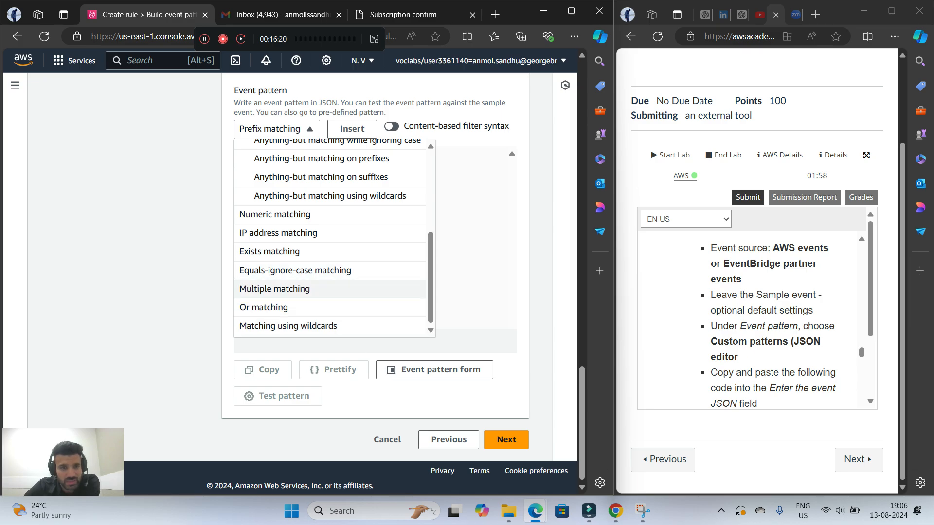
scroll(330, 292, up, 3)
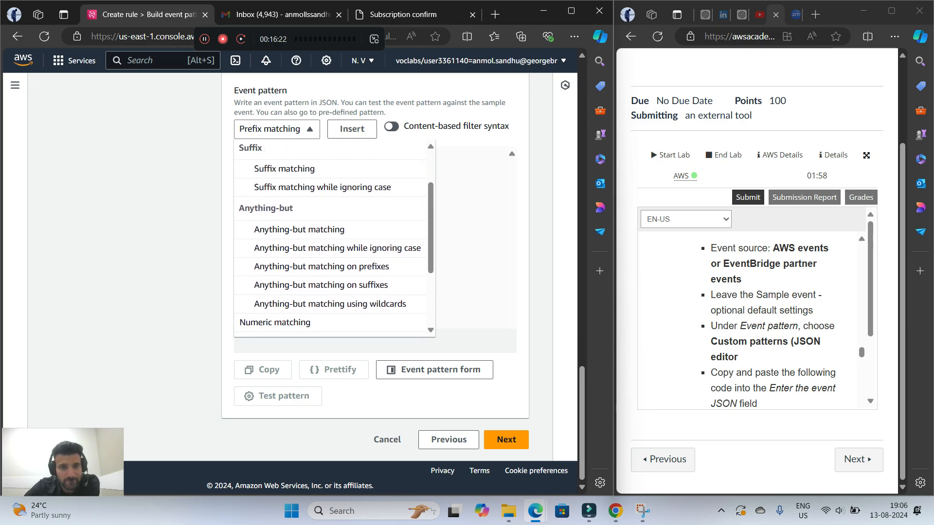
scroll(330, 292, up, 5)
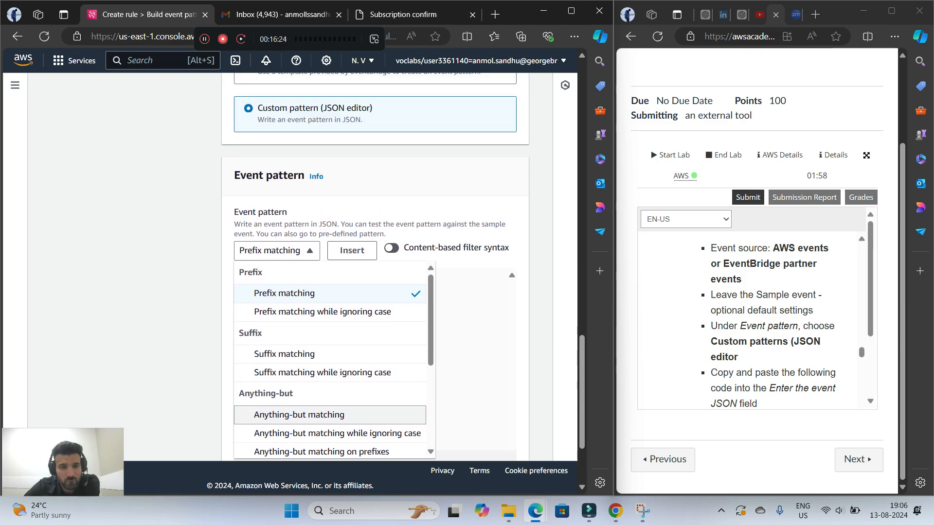
scroll(375, 267, down, 3)
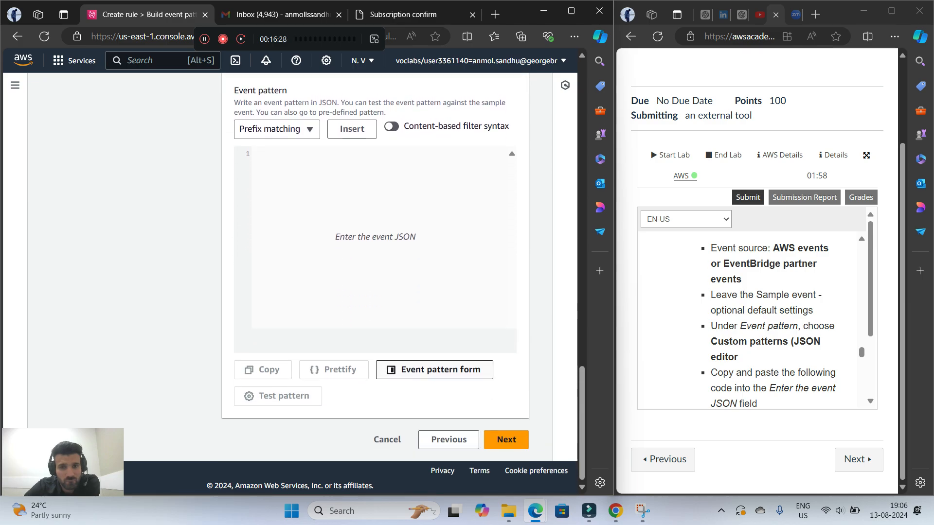
Return to the event pattern form, choose EventBridge partners as the event source and browse the partner list
click(440, 370)
click(290, 190)
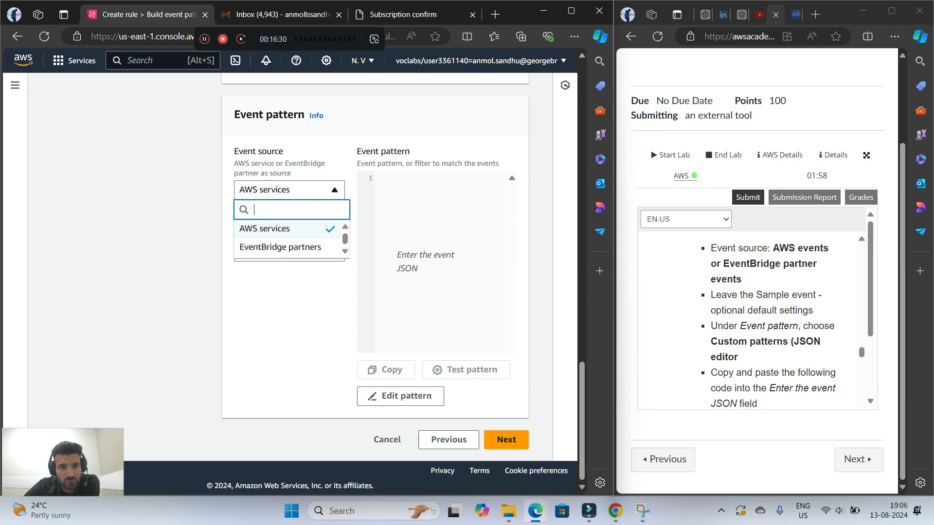
click(280, 247)
click(287, 252)
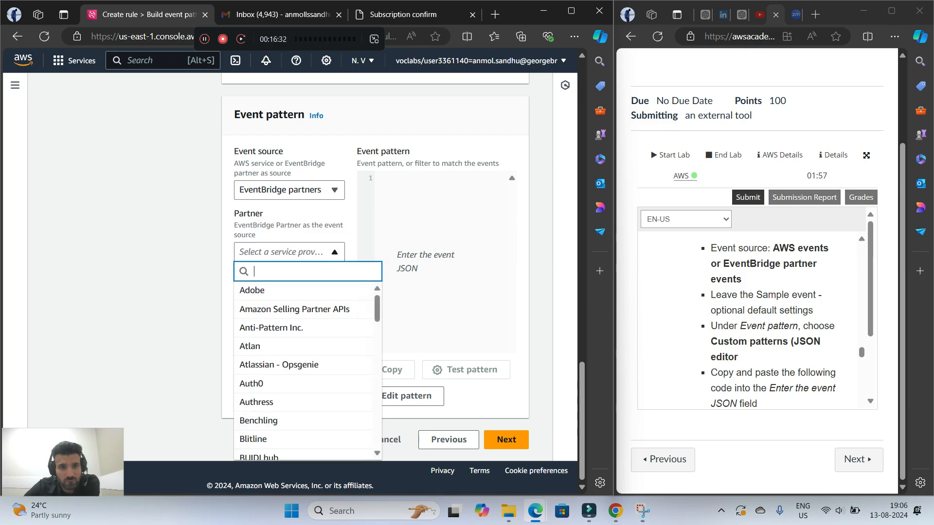
scroll(302, 331, down, 4)
scroll(301, 341, down, 6)
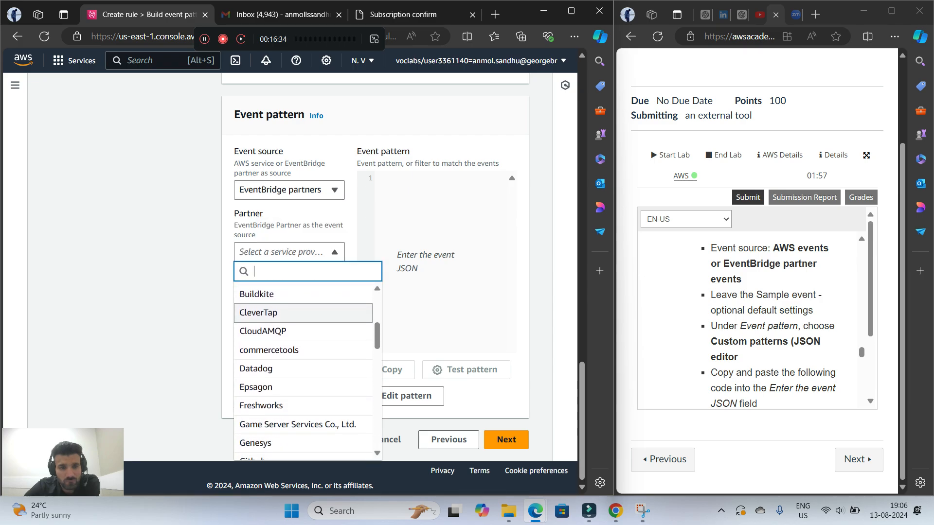
scroll(302, 358, up, 2)
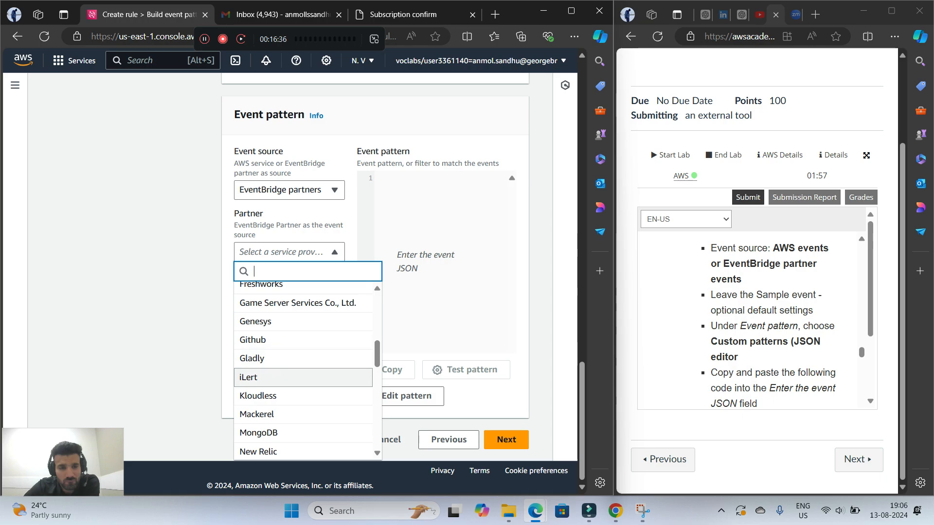
scroll(302, 336, down, 3)
Search the partner list for "cu", clear the search and set the event source back to AWS services
text(cu)
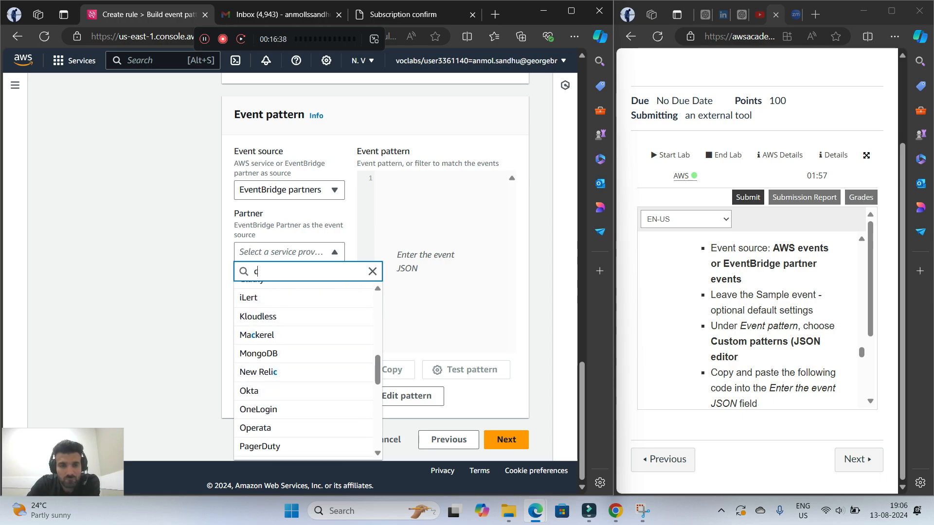
key(BackSpace)
key(BackSpace)
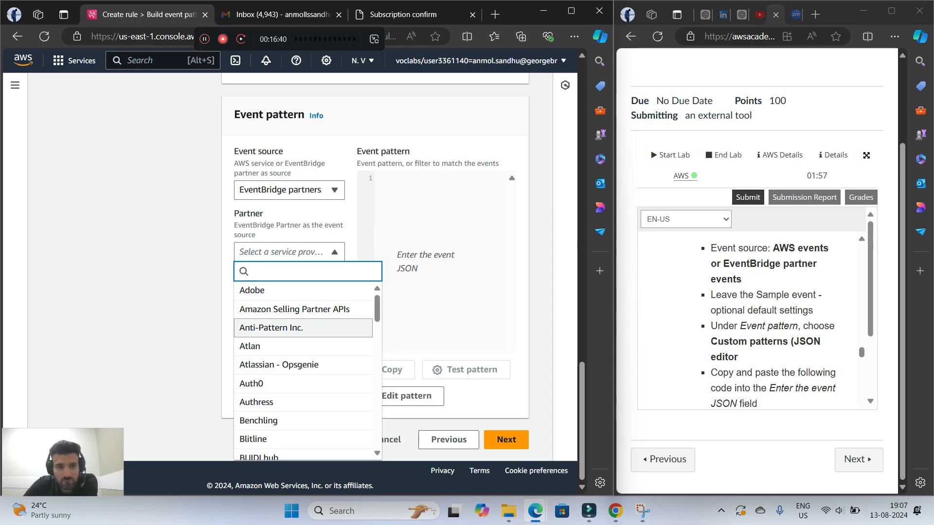
click(302, 190)
click(287, 229)
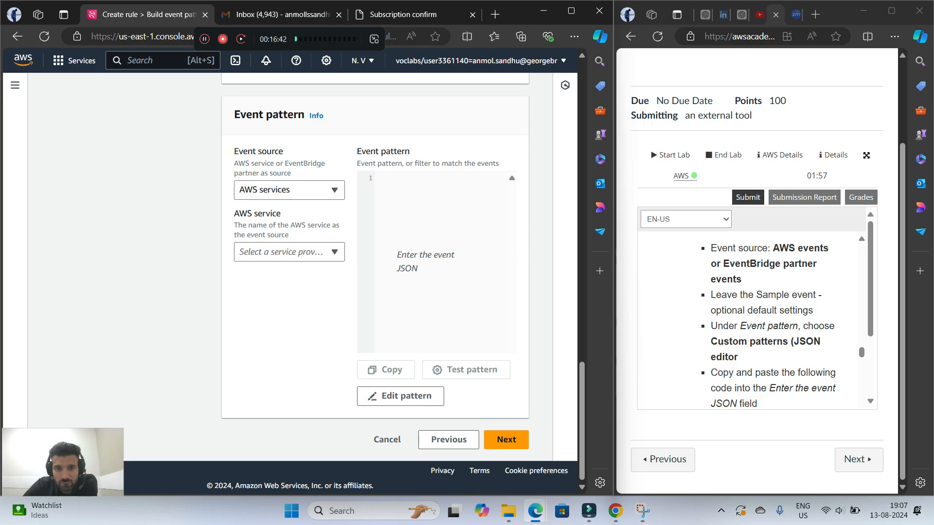
Copy the full custom event pattern JSON with source "aws.ec2" from the lab's Build event pattern instructions
click(506, 440)
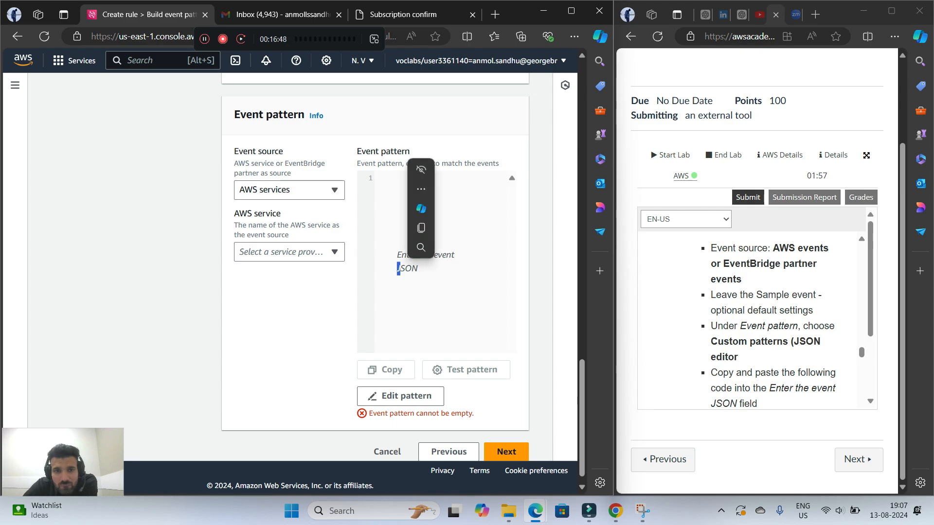
scroll(774, 319, down, 3)
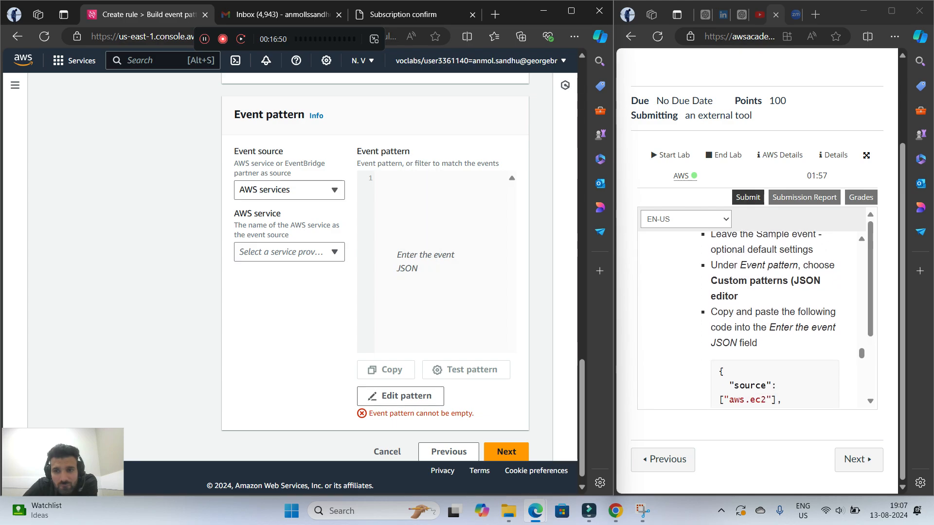
drag(720, 311, 739, 406)
drag(776, 371, 725, 294)
right_click(725, 292)
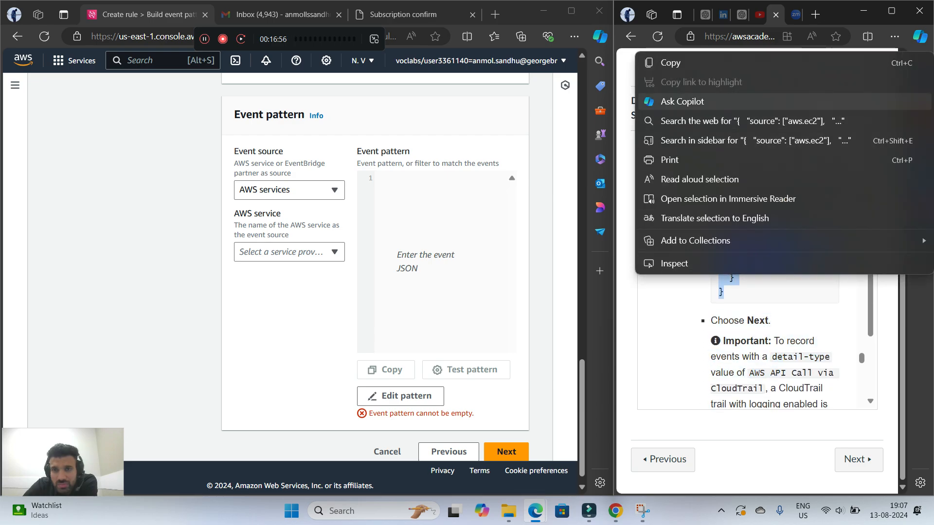
click(662, 63)
Make the event pattern editable as JSON, paste the copied aws.ec2 CloudTrail pattern into it and continue to target selection
right_click(400, 253)
click(384, 311)
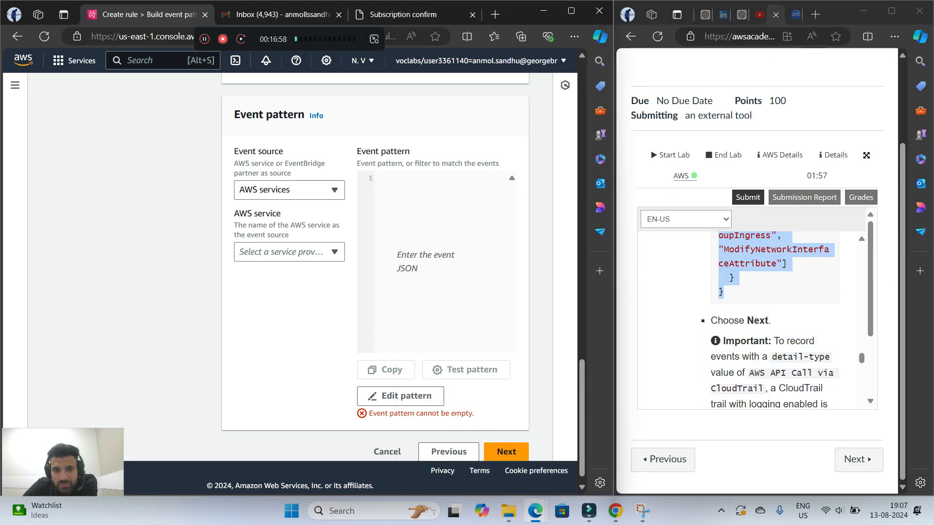
click(400, 396)
right_click(292, 280)
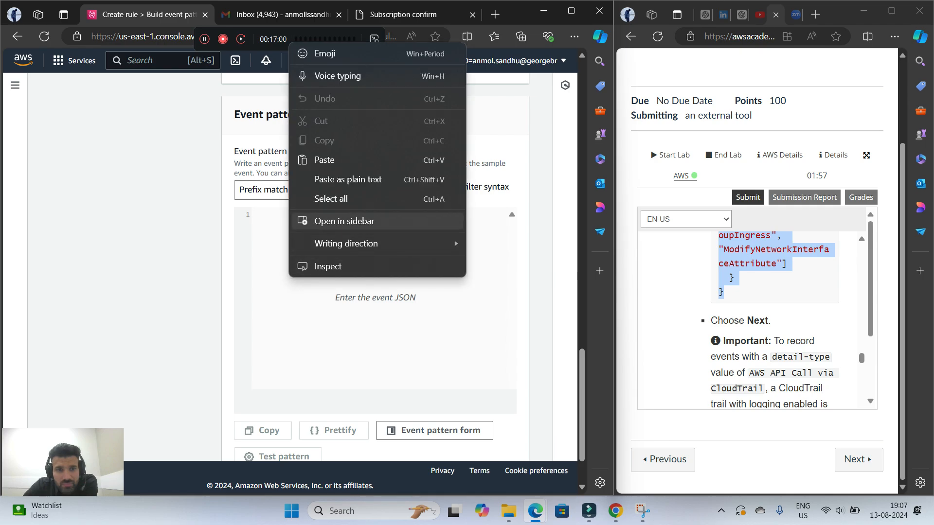
click(317, 159)
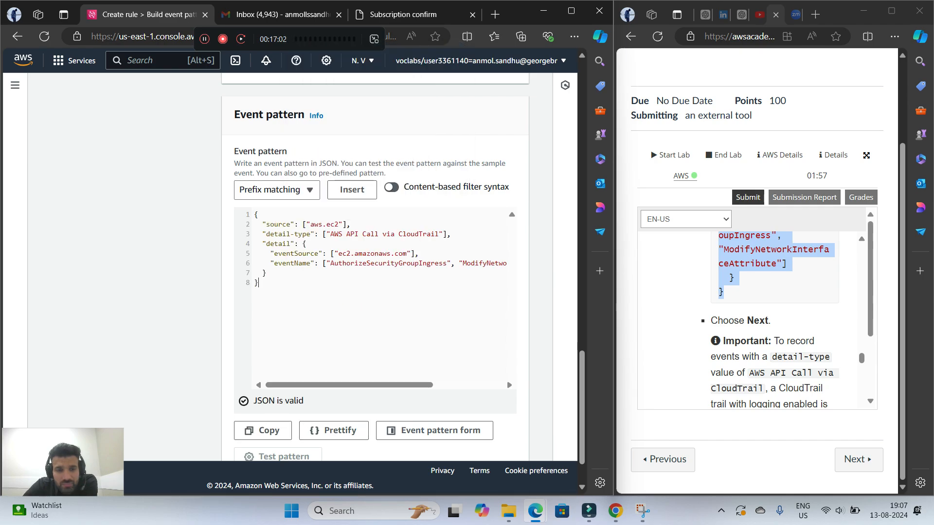
scroll(375, 272, down, 1)
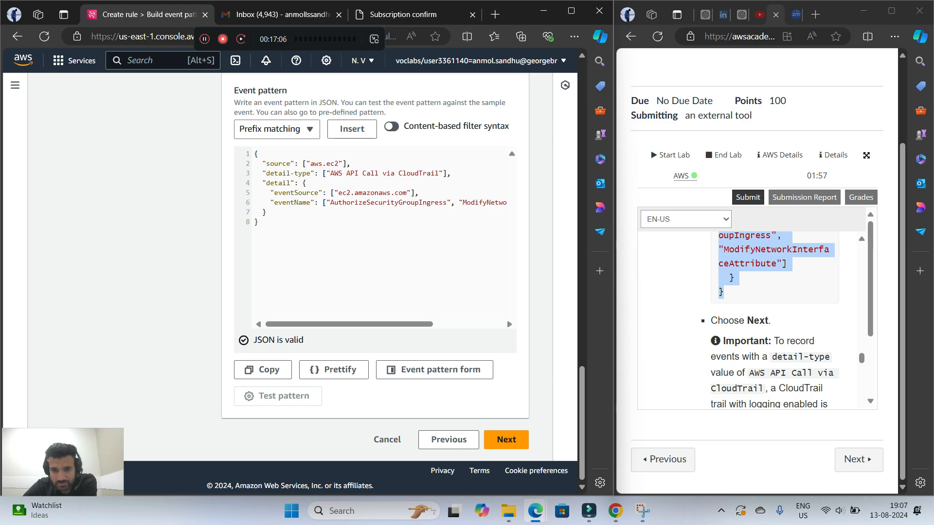
click(506, 439)
Read the lab's Select targets instructions and choose SNS topic as the AWS service target for Target 1
scroll(774, 321, down, 3)
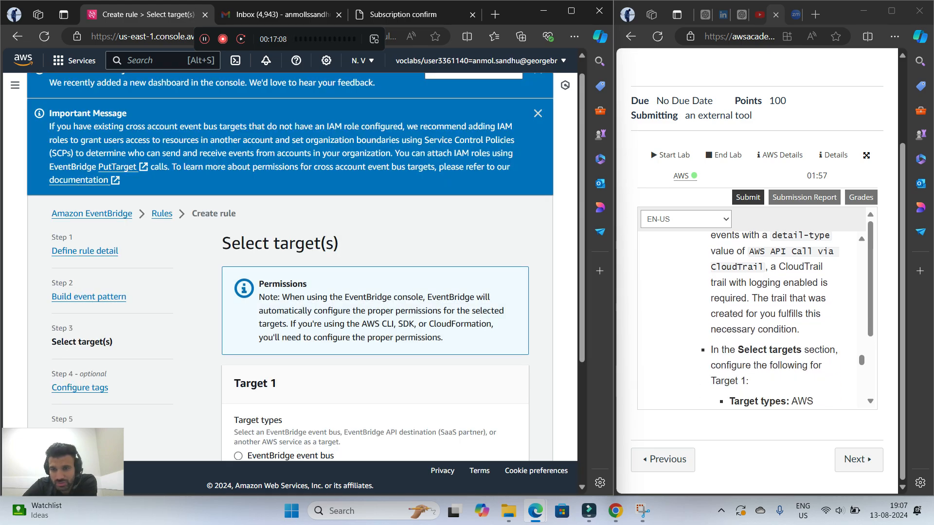
scroll(774, 321, up, 1)
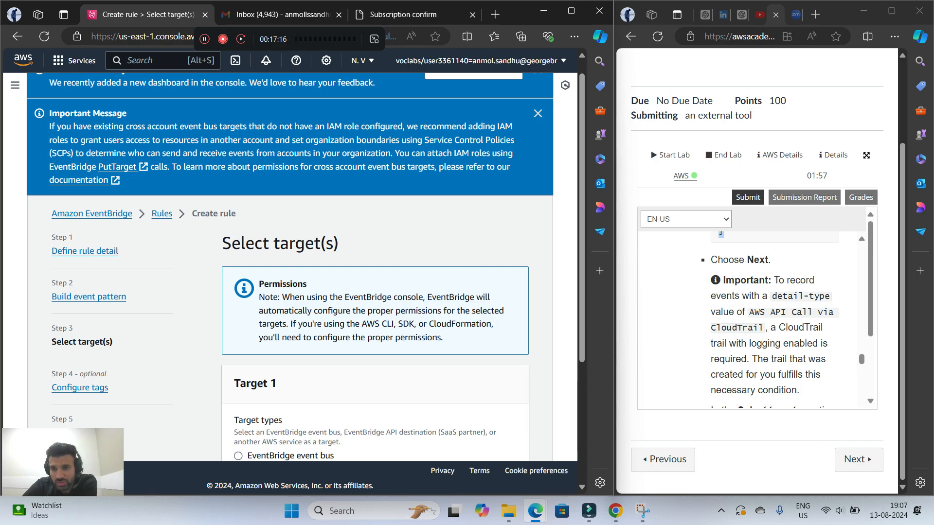
scroll(751, 320, down, 1)
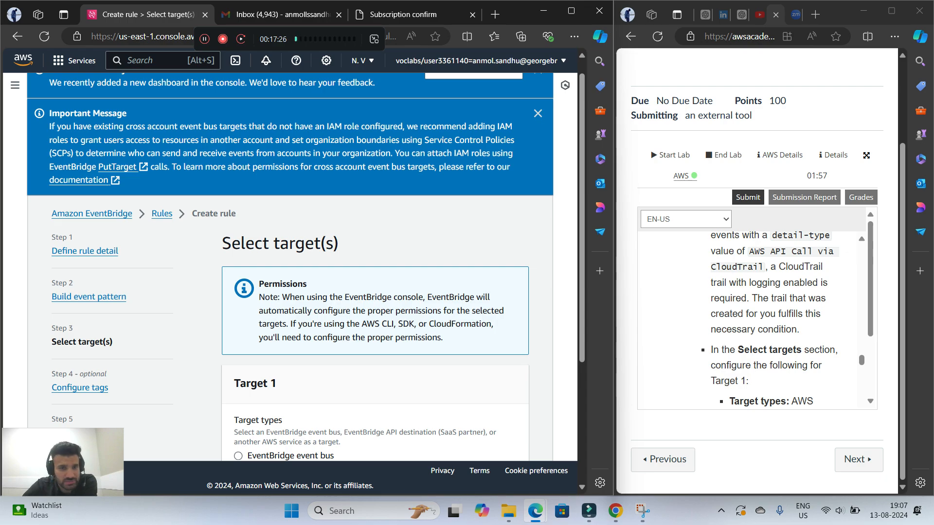
scroll(775, 319, down, 1)
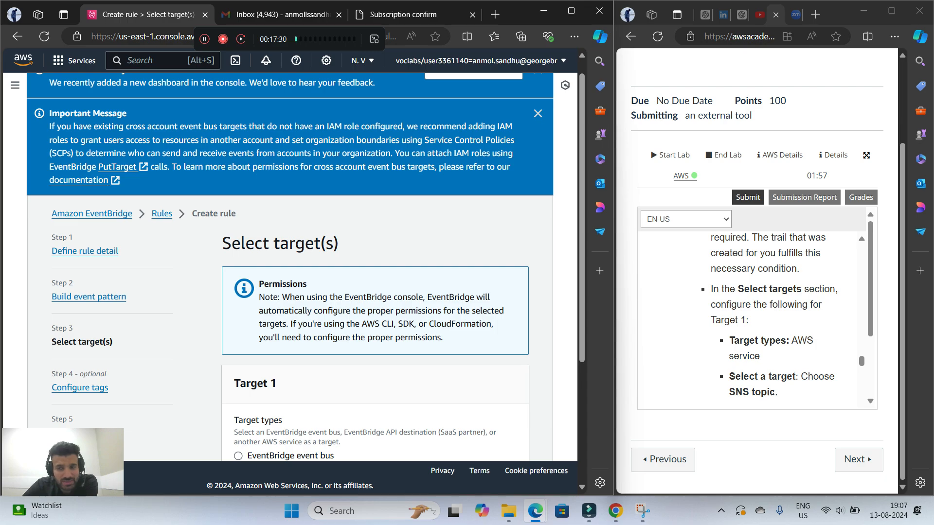
scroll(301, 267, down, 3)
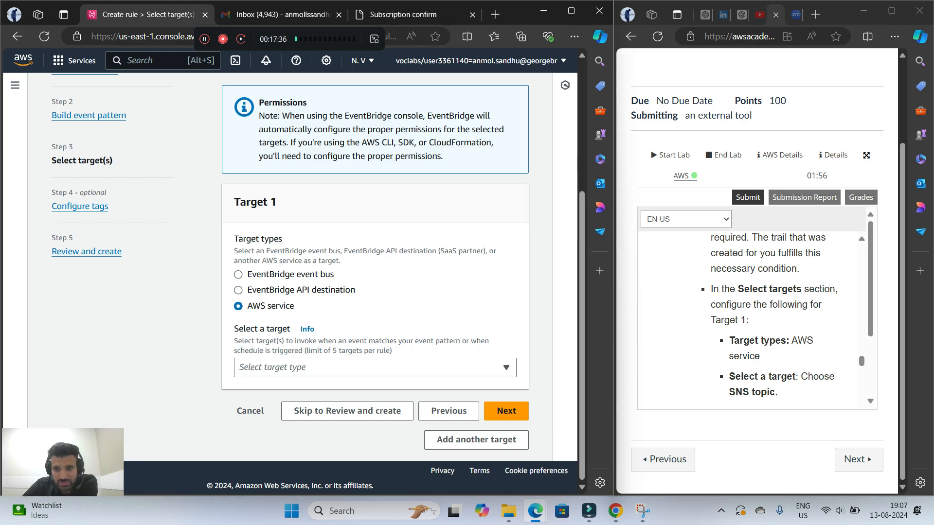
scroll(774, 320, down, 1)
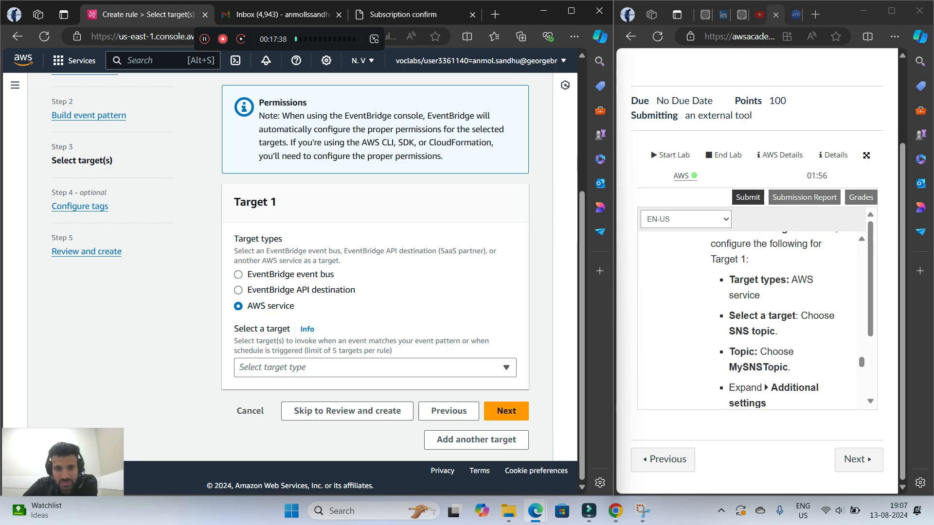
click(507, 368)
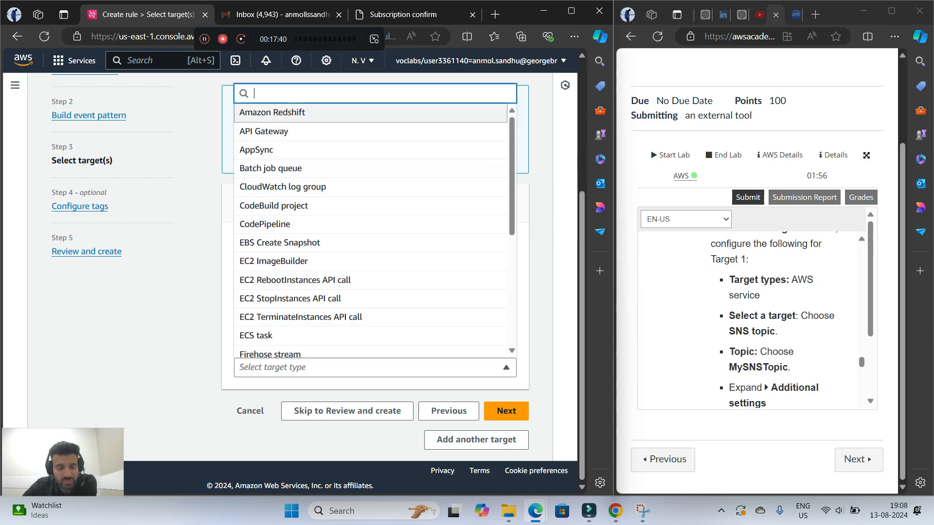
text(sns)
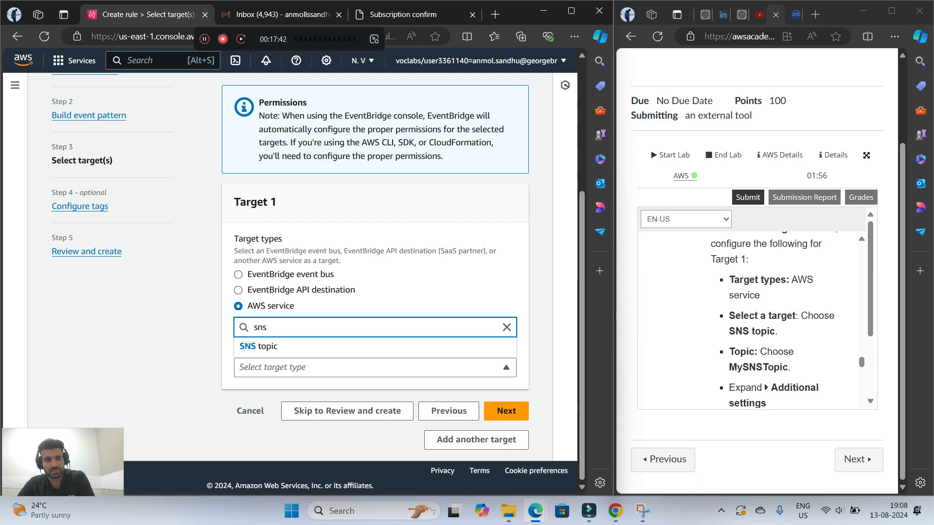
key(Down)
key(Return)
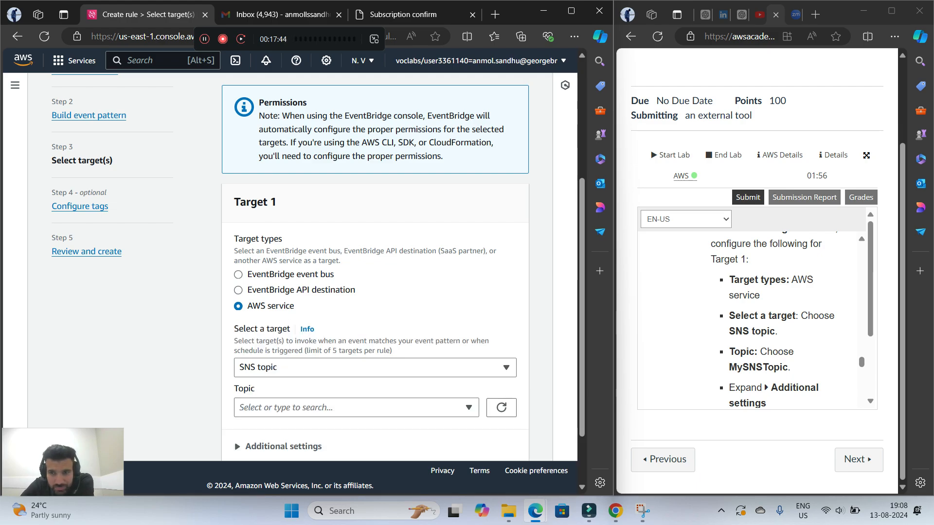
Choose MySNSTopic as the topic for Target 1
scroll(749, 316, down, 1)
scroll(374, 268, down, 1)
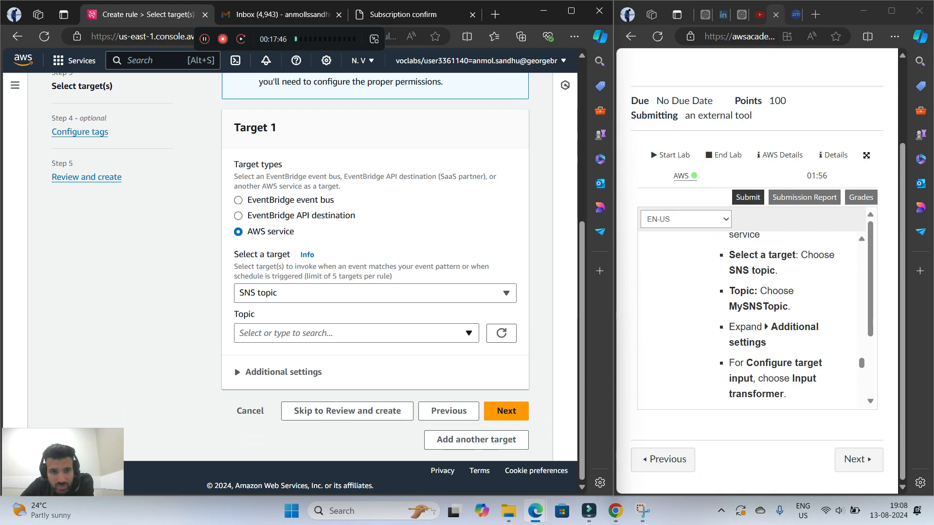
click(356, 333)
click(340, 372)
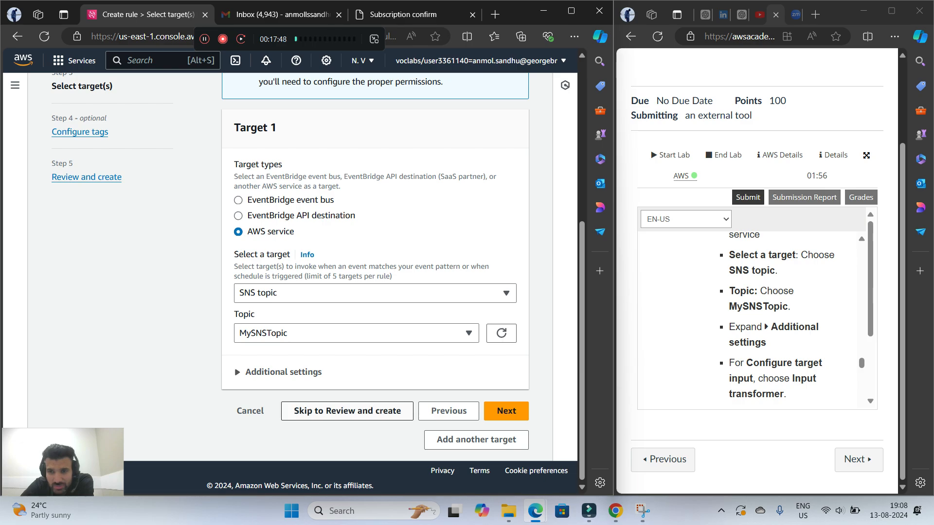
Expand Target 1's additional settings and set the target input to Input transformer
click(284, 372)
scroll(284, 372, down, 2)
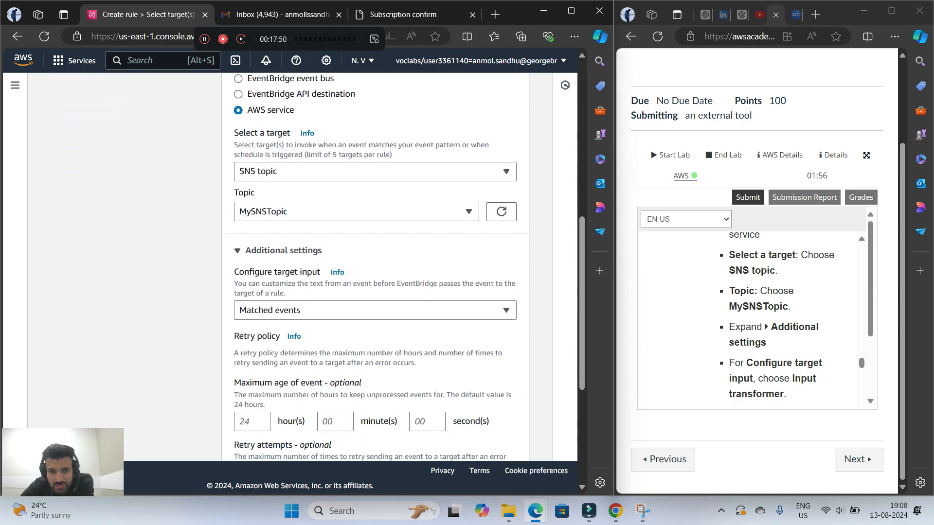
scroll(778, 316, down, 1)
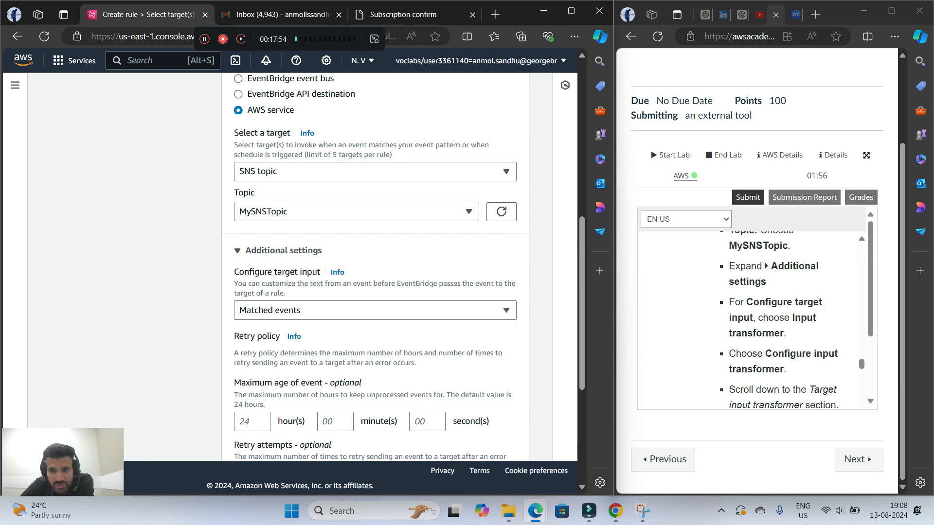
click(374, 310)
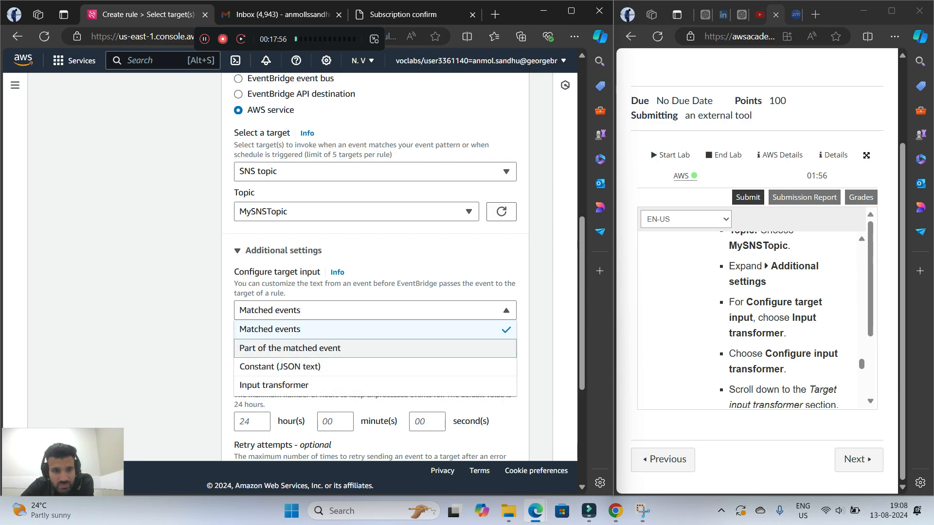
click(274, 385)
Copy the lab's Input path code that maps name, source, time and value to event fields
scroll(778, 316, down, 2)
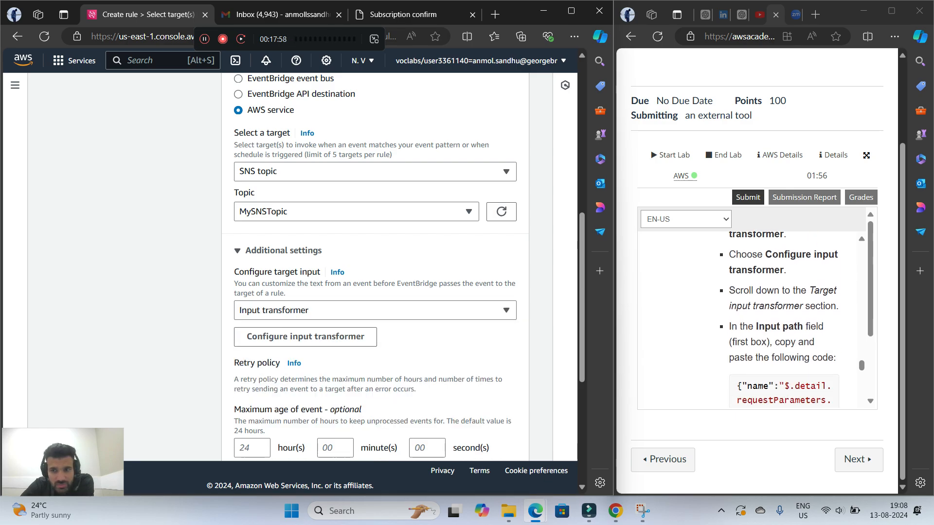
scroll(778, 316, up, 1)
scroll(375, 272, down, 2)
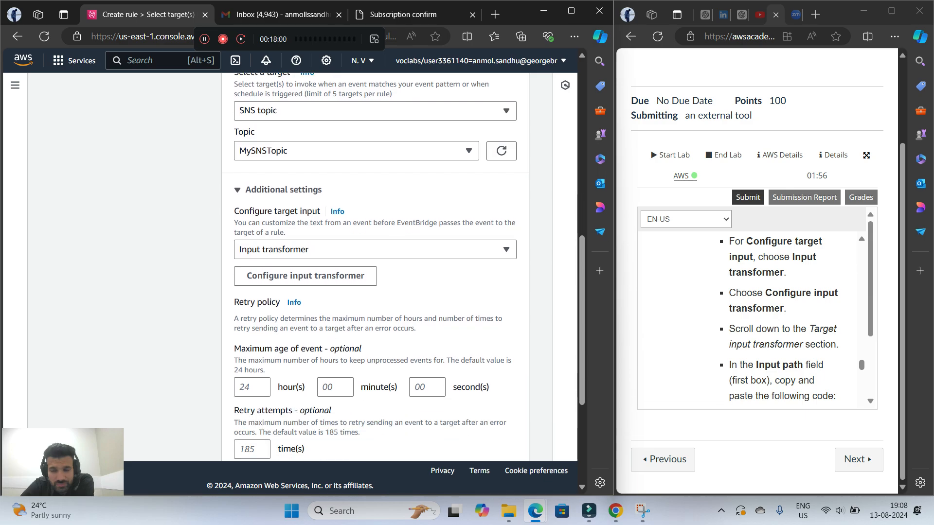
scroll(752, 319, down, 1)
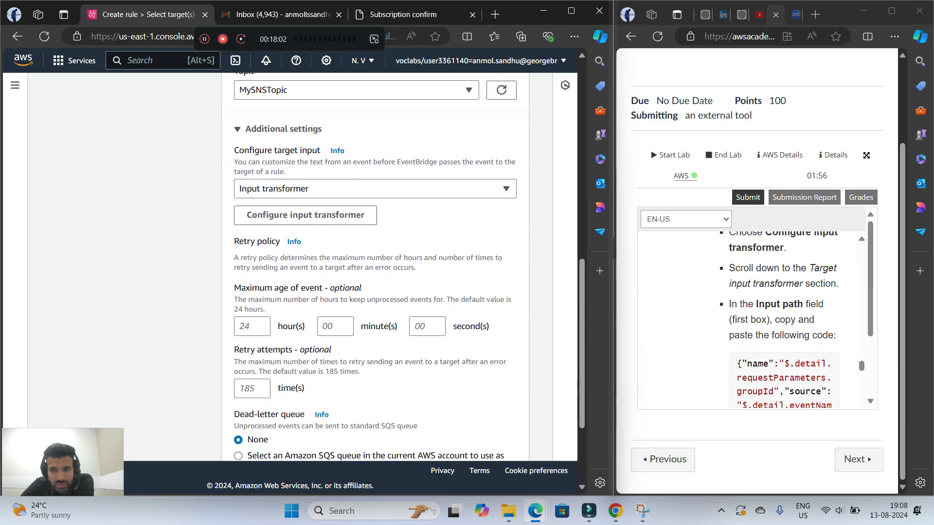
scroll(783, 319, down, 2)
scroll(783, 321, up, 1)
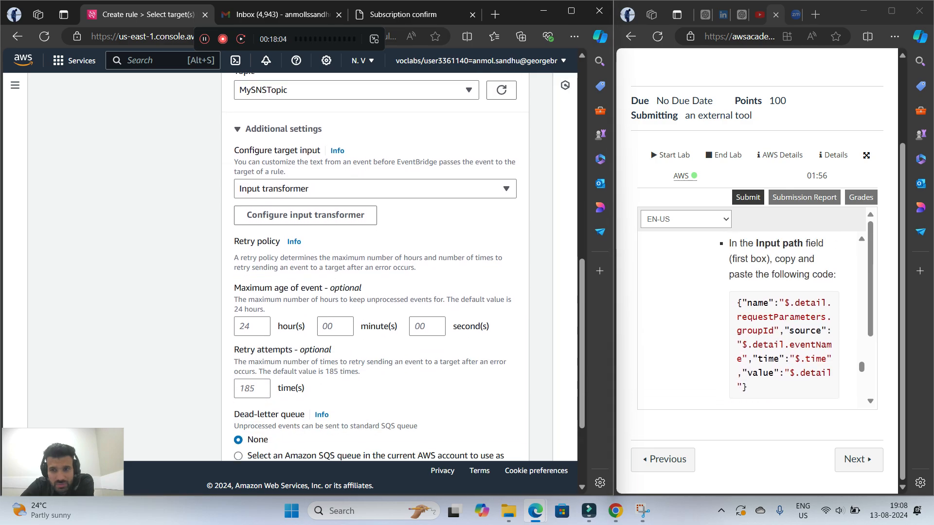
drag(737, 303, 747, 387)
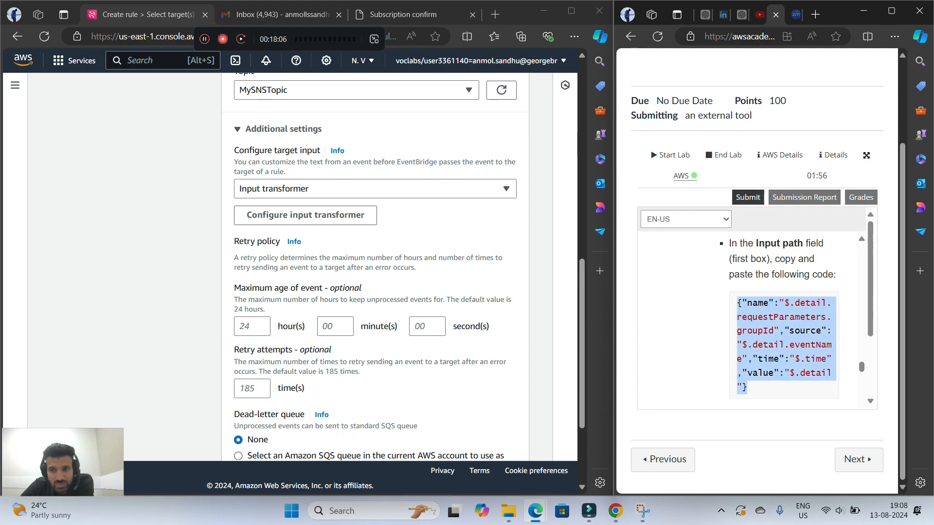
right_click(778, 343)
click(691, 130)
Compare Target 1's additional settings with the lab's input transformer instructions to locate the Target input transformer section
scroll(374, 273, down, 3)
scroll(375, 272, up, 1)
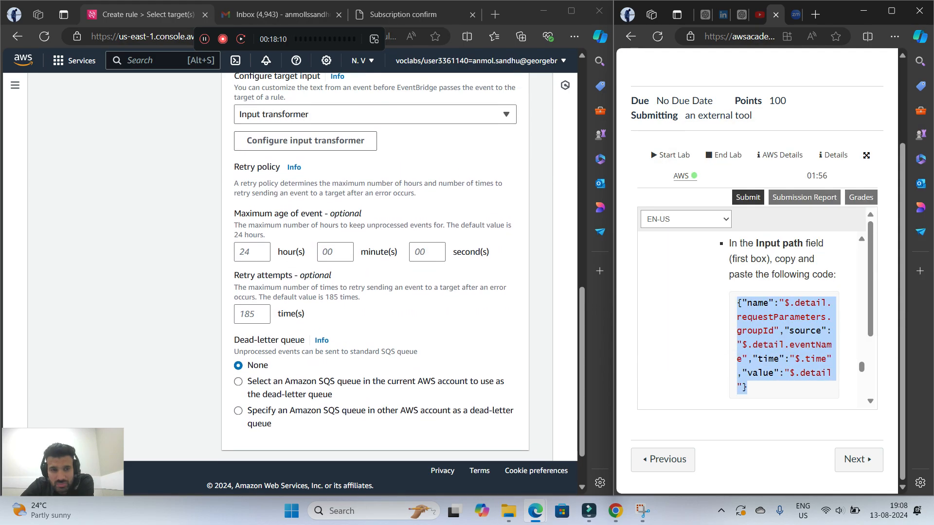
scroll(374, 272, down, 1)
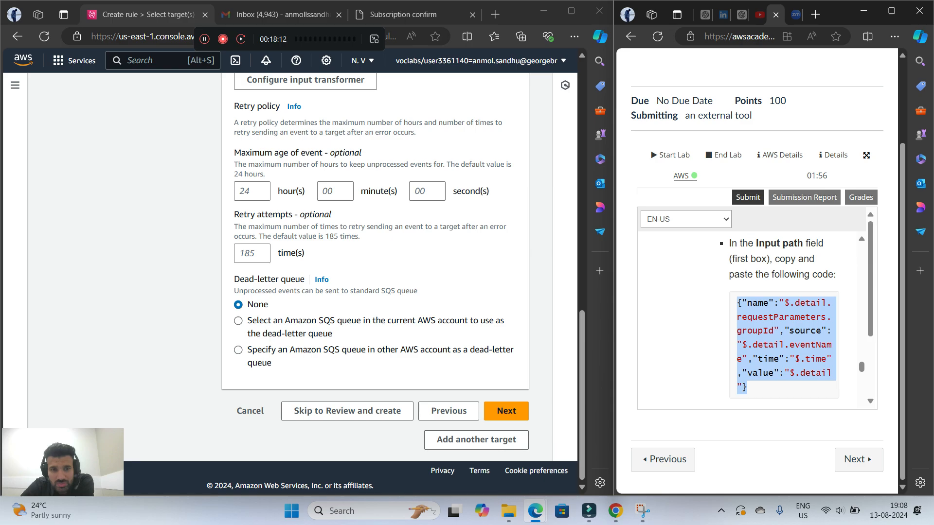
scroll(783, 321, up, 1)
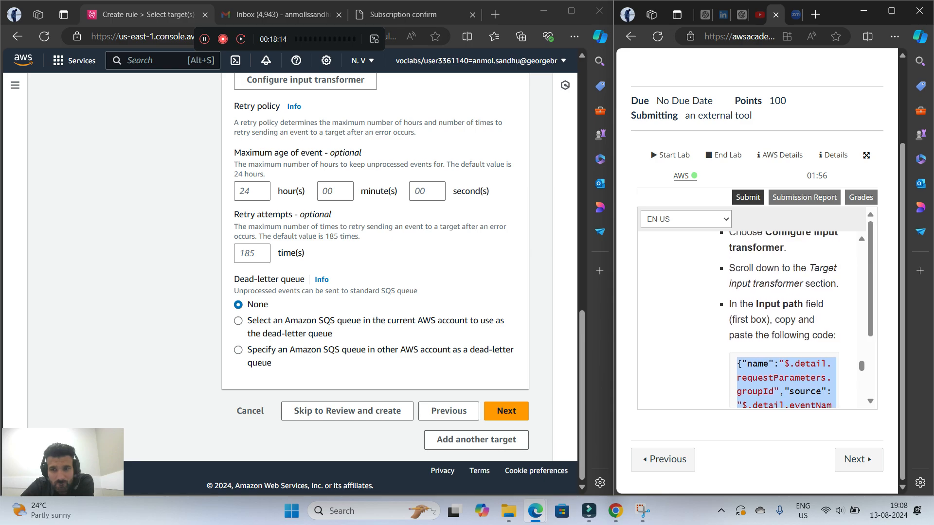
scroll(374, 272, up, 1)
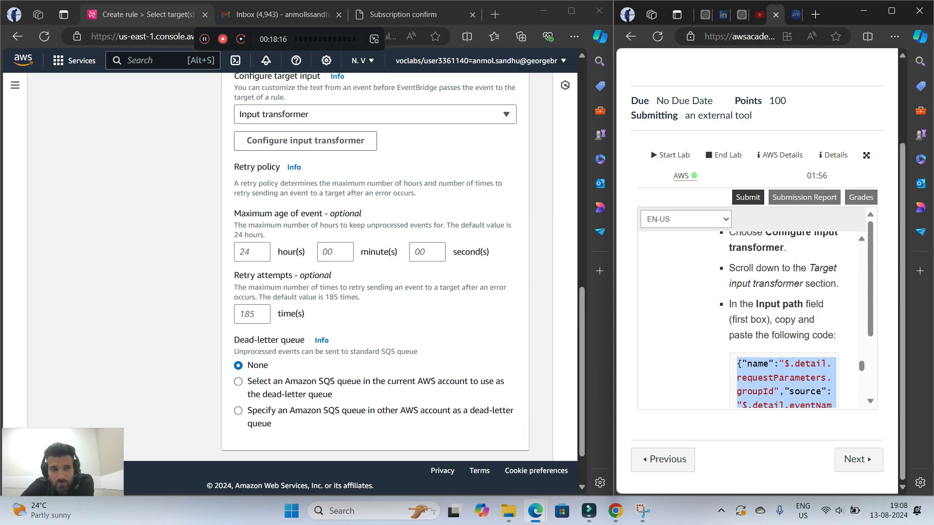
scroll(374, 272, down, 1)
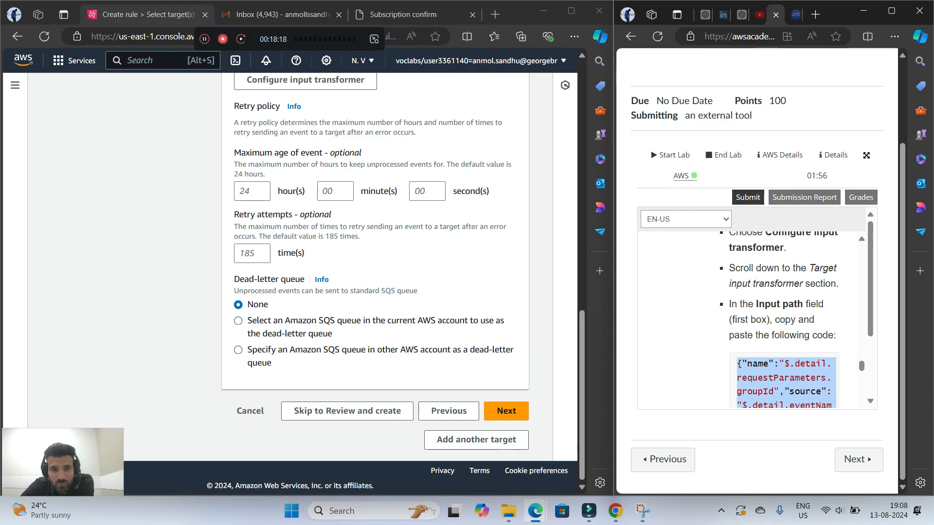
scroll(375, 273, up, 1)
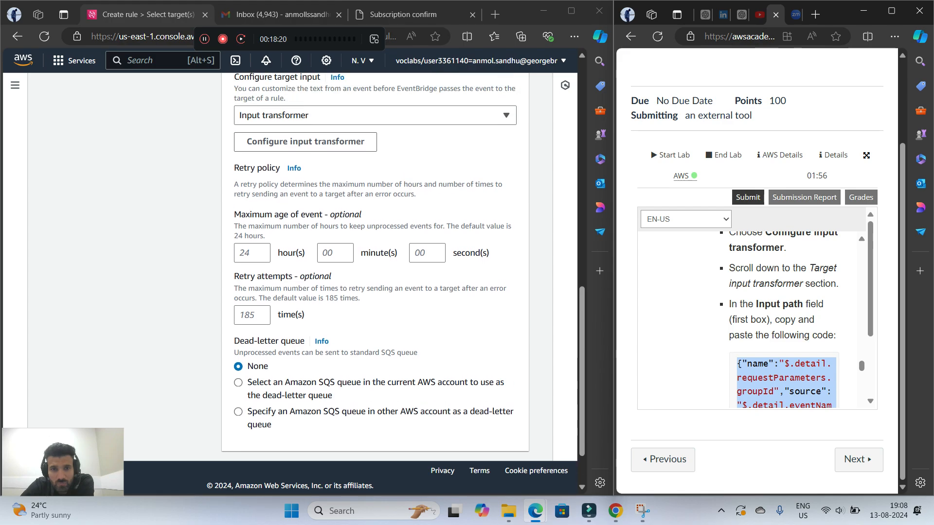
scroll(375, 273, up, 1)
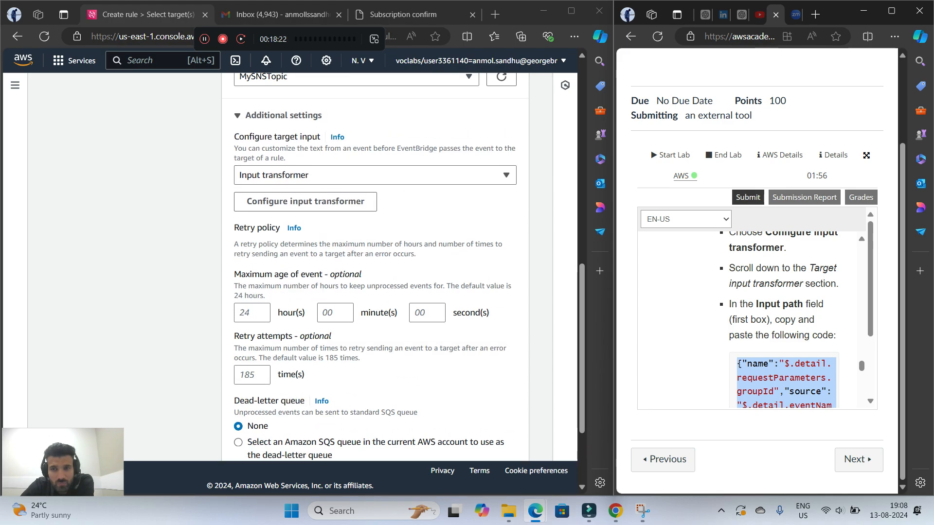
scroll(780, 320, up, 1)
scroll(375, 268, down, 2)
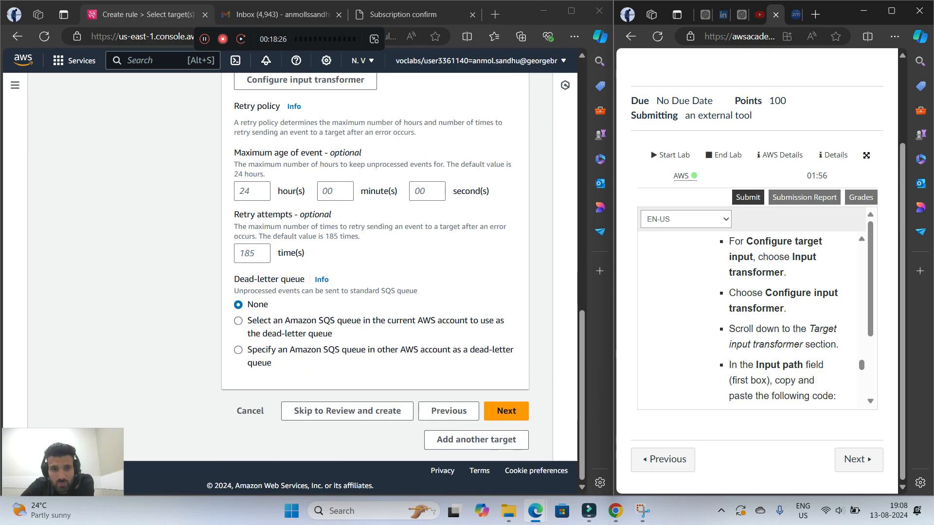
scroll(375, 273, up, 1)
scroll(375, 267, down, 1)
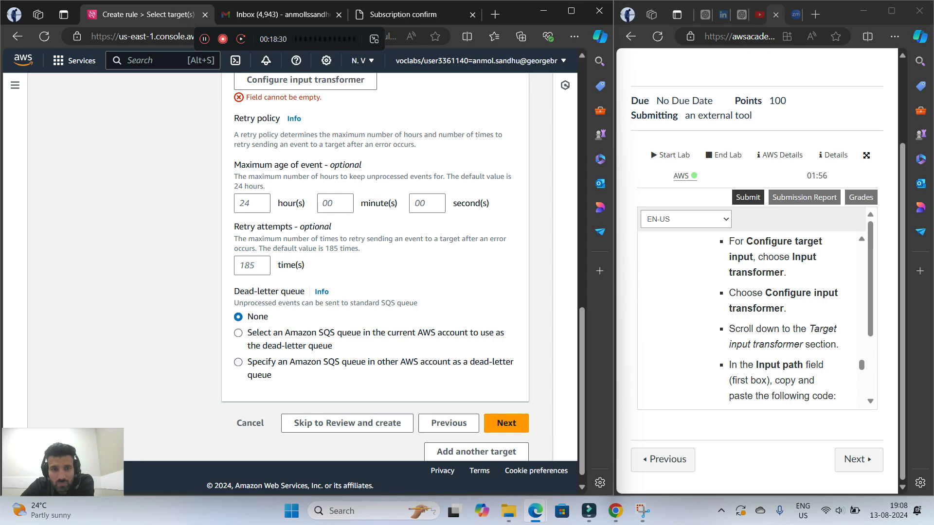
scroll(306, 263, up, 3)
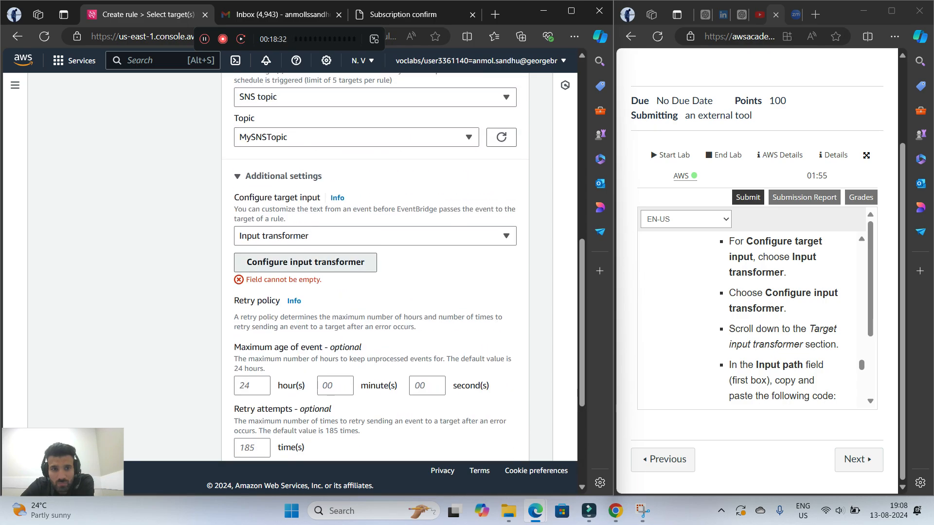
click(305, 262)
scroll(292, 243, down, 4)
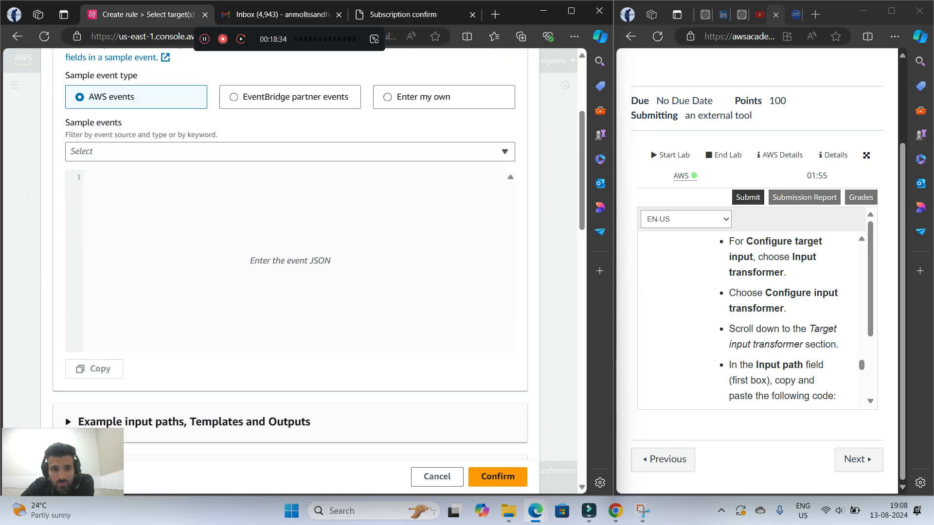
right_click(195, 197)
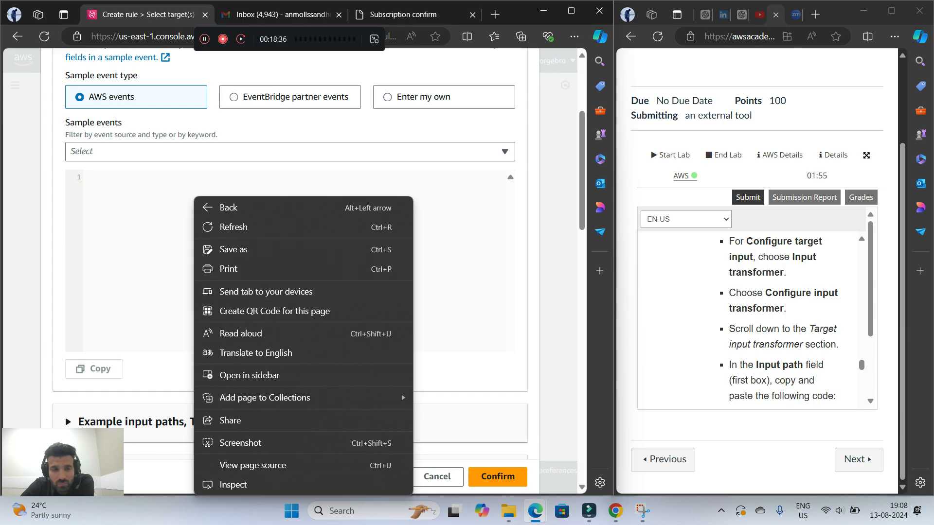
right_click(146, 197)
click(119, 312)
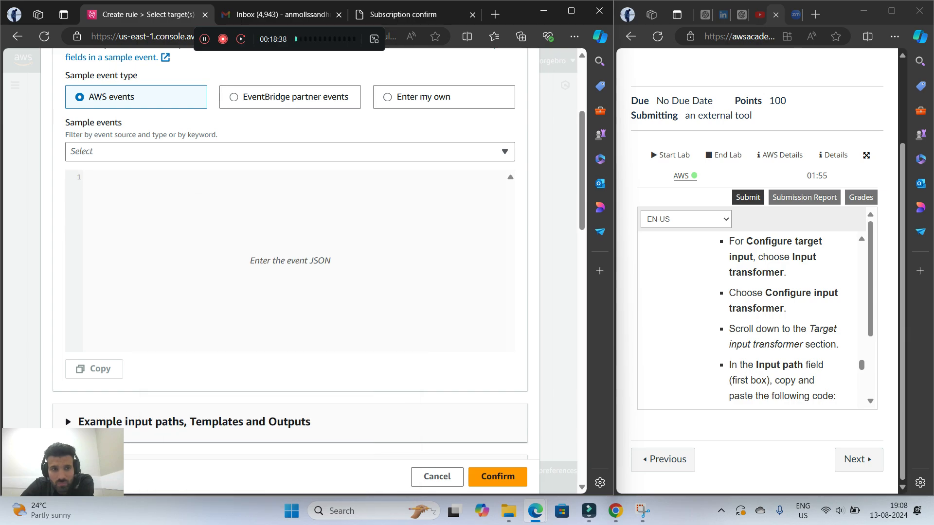
scroll(783, 292, down, 4)
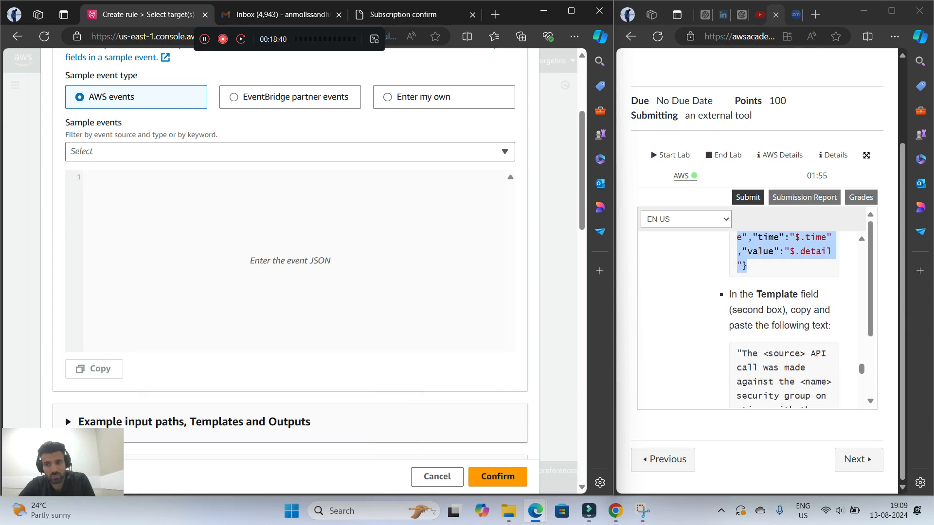
right_click(783, 257)
click(705, 268)
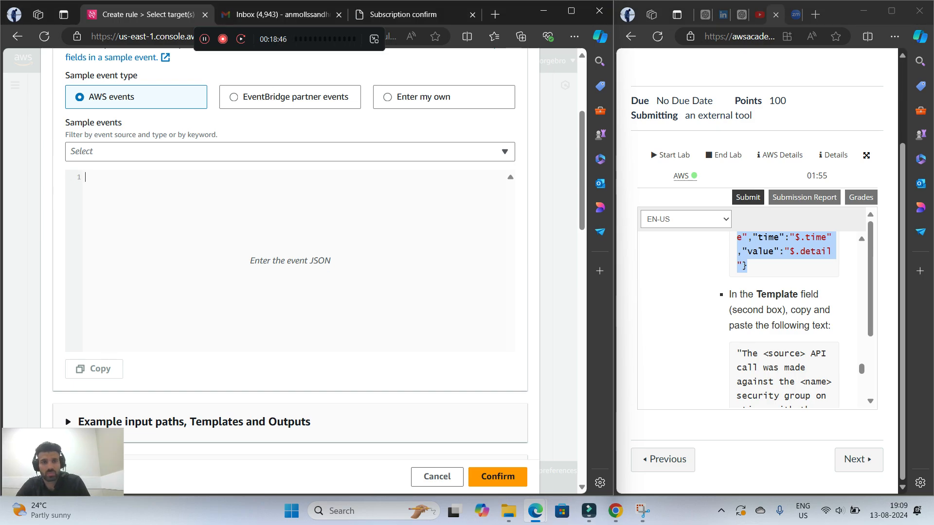
click(290, 152)
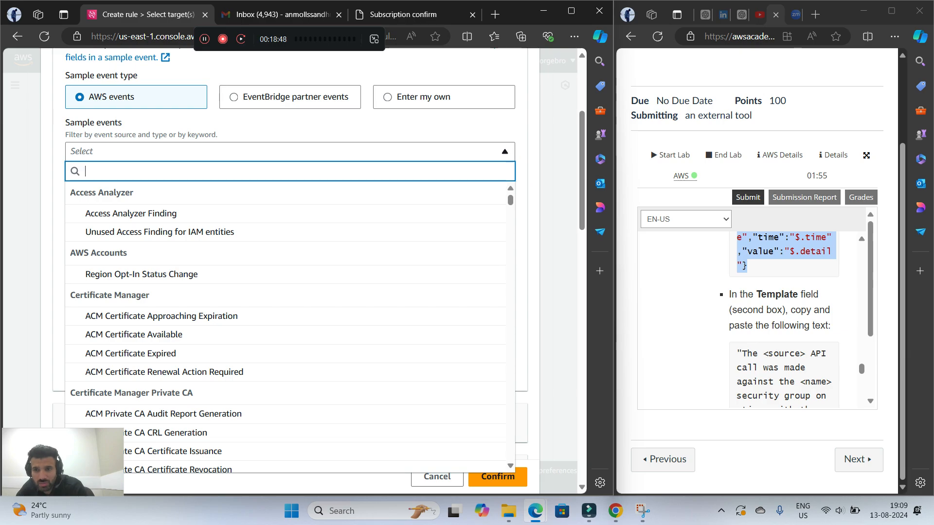
scroll(779, 316, up, 4)
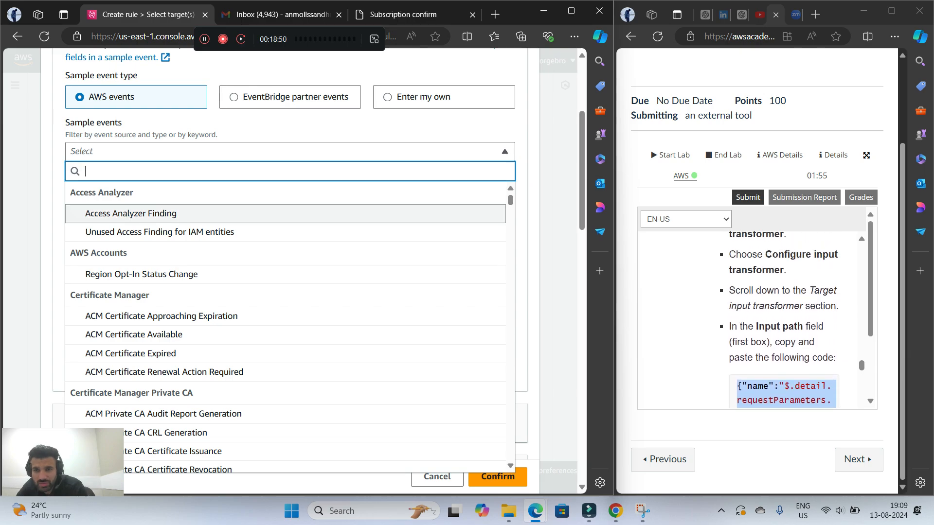
scroll(779, 317, up, 1)
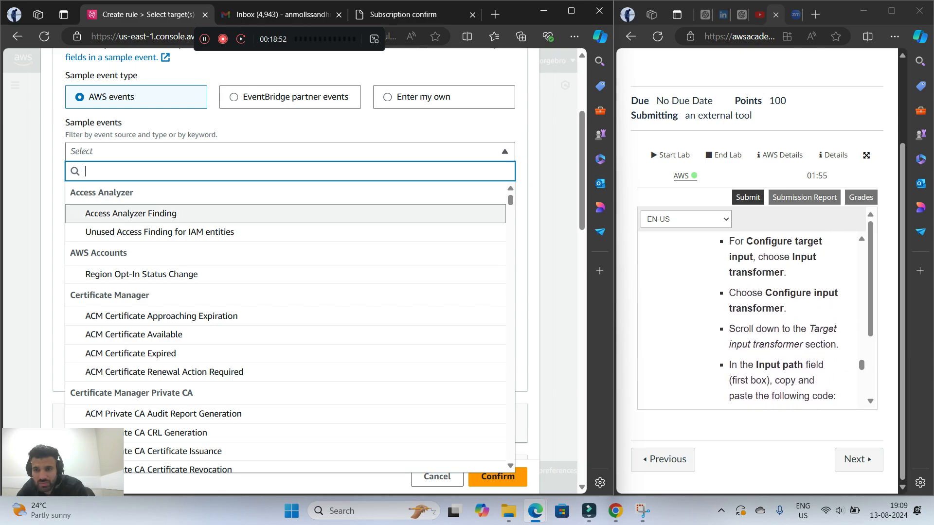
scroll(779, 316, down, 2)
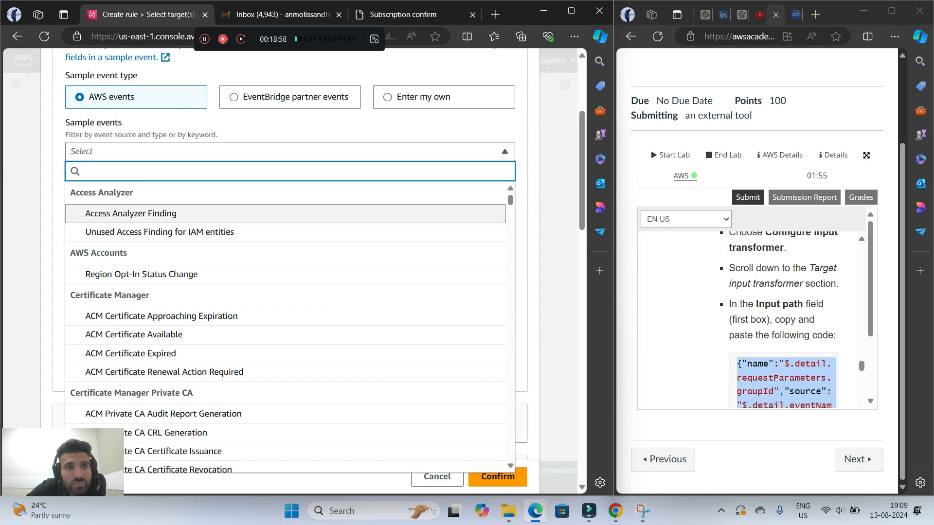
click(290, 152)
scroll(290, 263, up, 4)
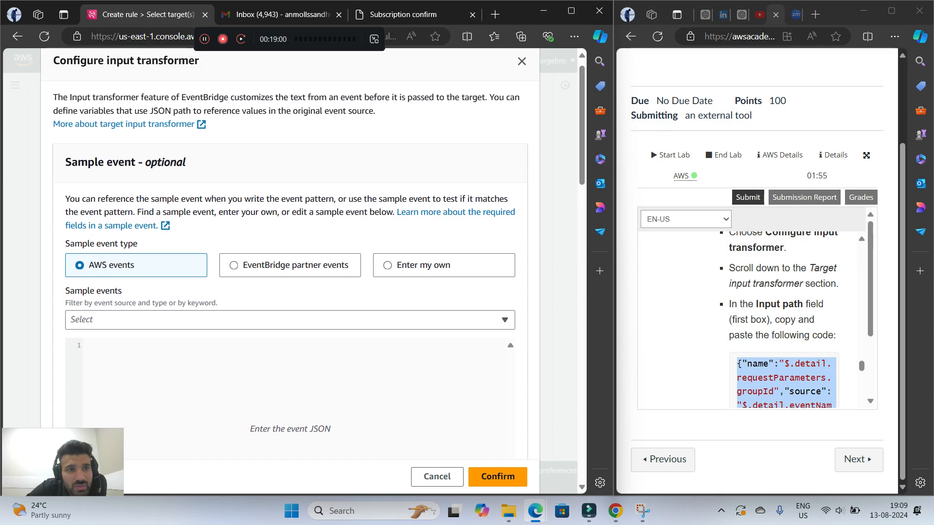
scroll(290, 262, down, 12)
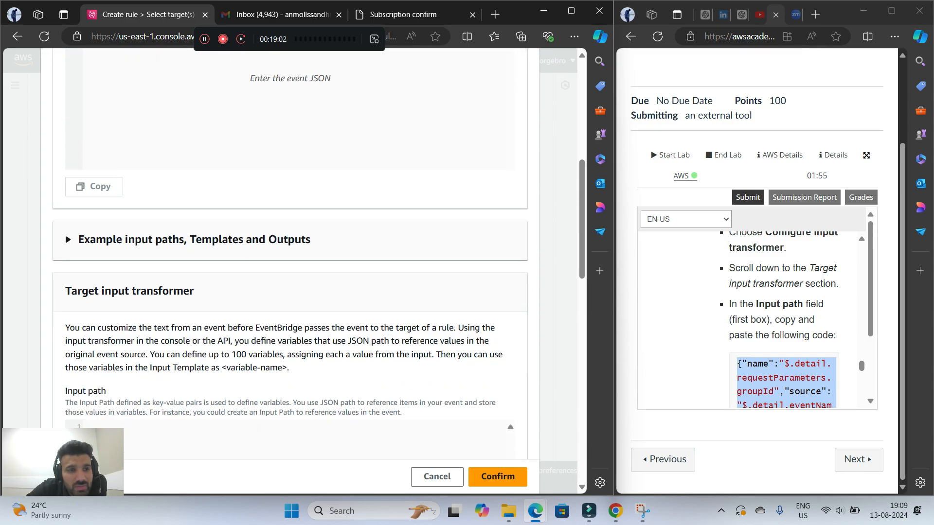
scroll(290, 263, up, 9)
scroll(290, 263, up, 4)
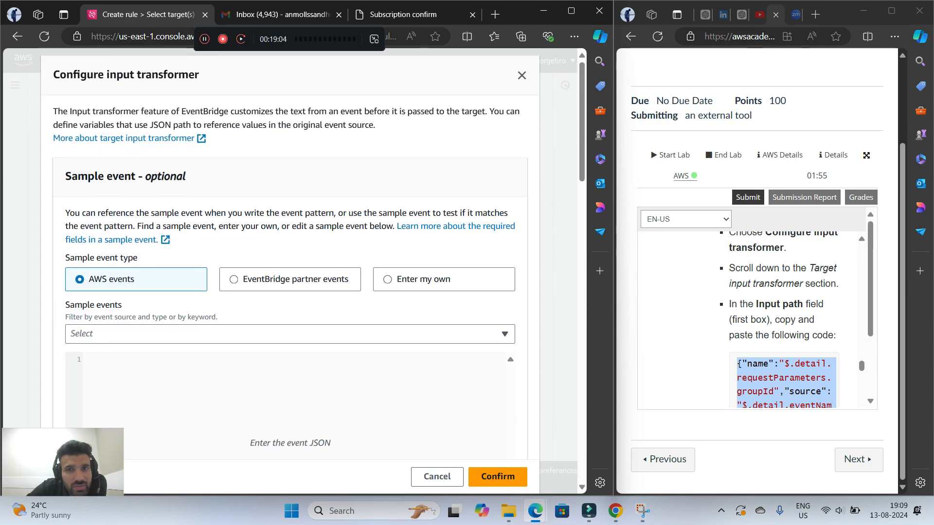
click(522, 76)
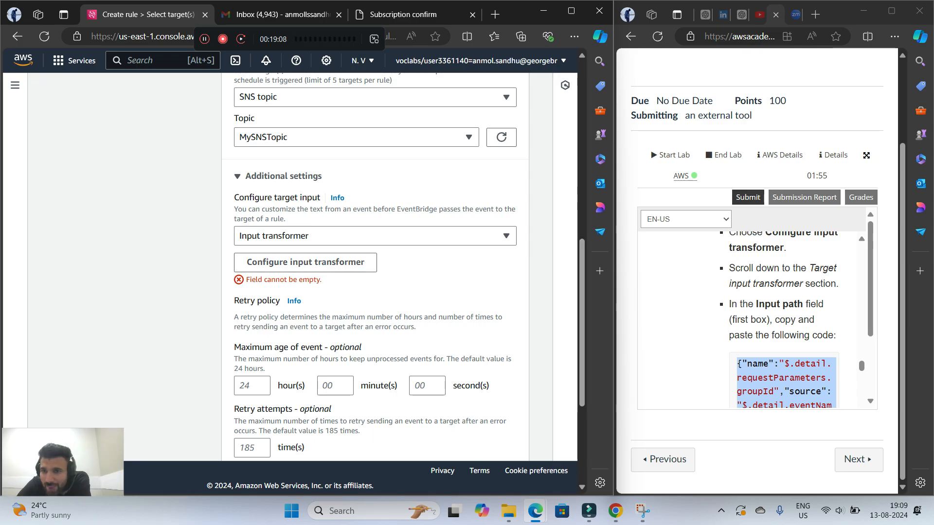
Open Target 1's input transformer configuration and paste the copied name, source, time and value JSON into Input path
scroll(783, 321, up, 2)
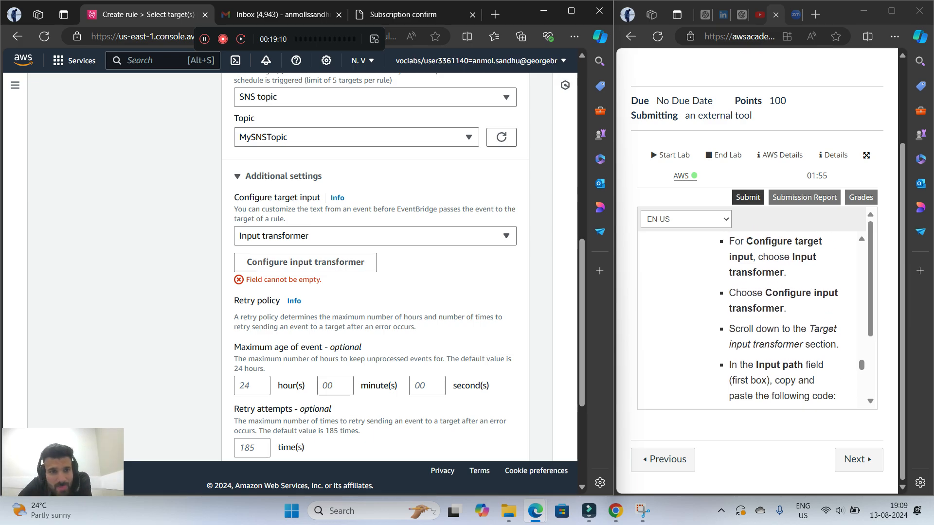
click(306, 262)
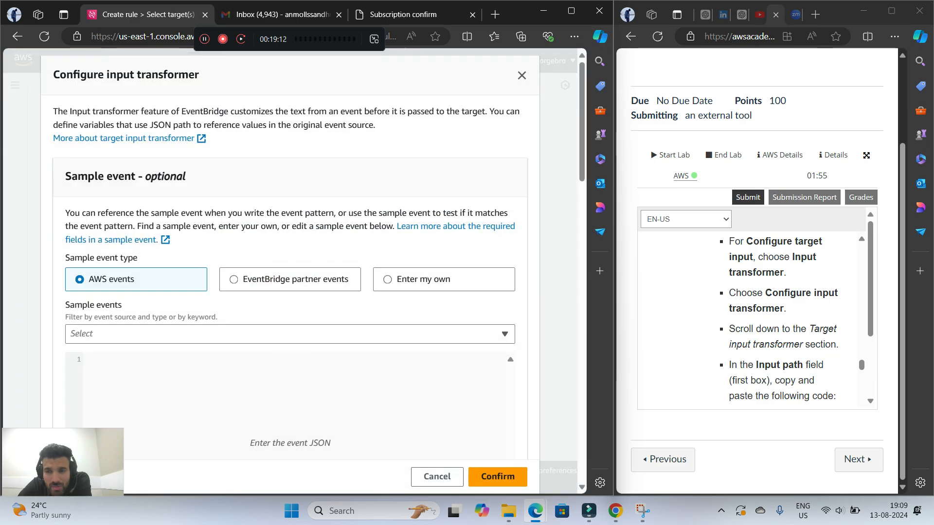
scroll(290, 262, down, 10)
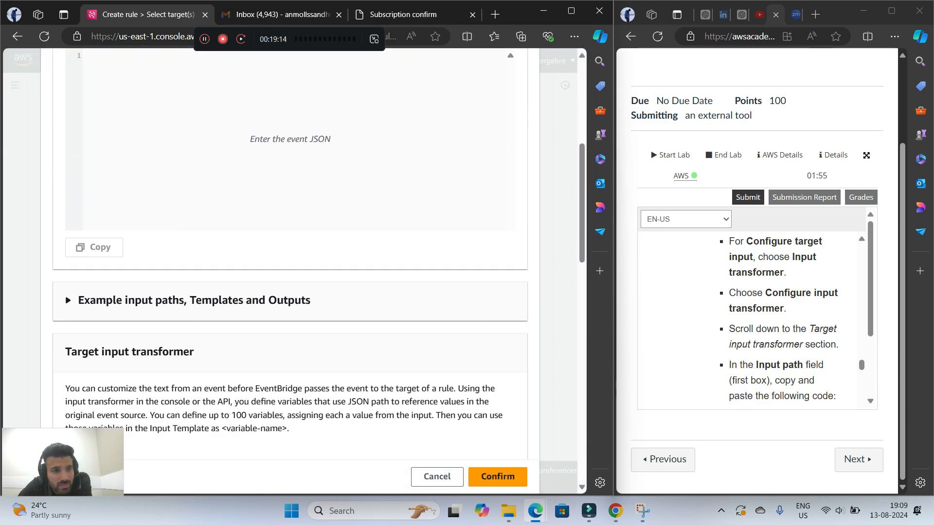
scroll(290, 263, down, 2)
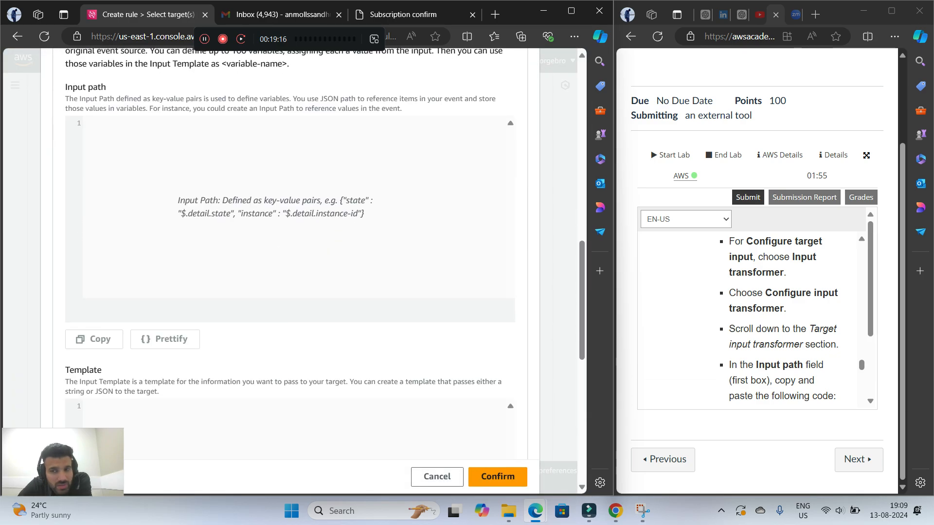
right_click(197, 225)
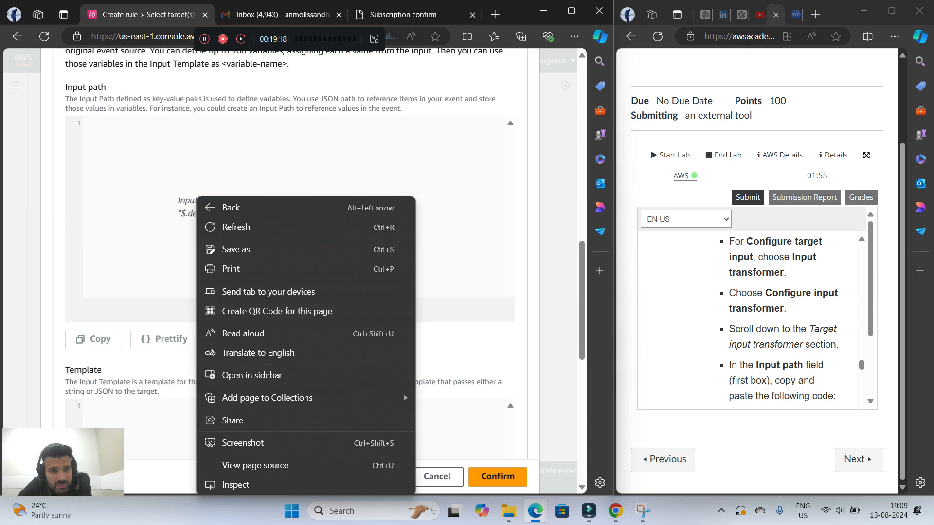
click(170, 257)
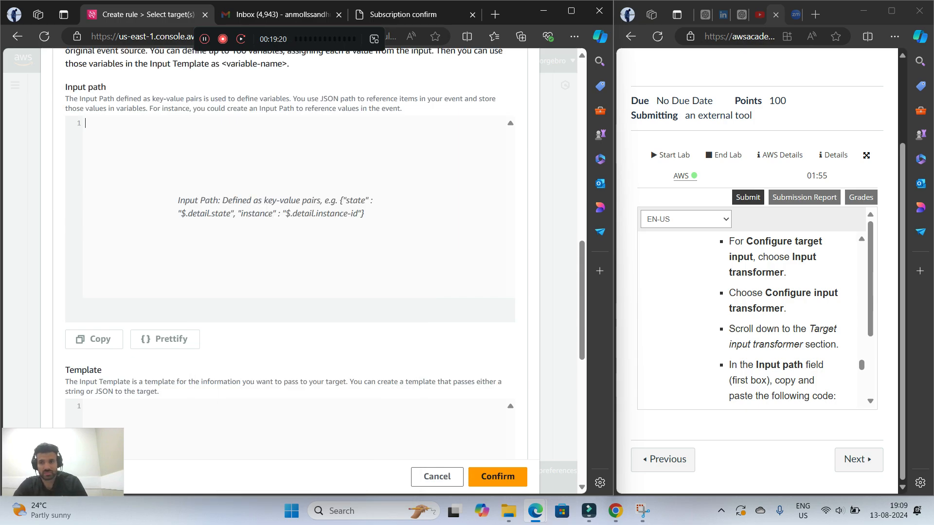
key(ctrl+v)
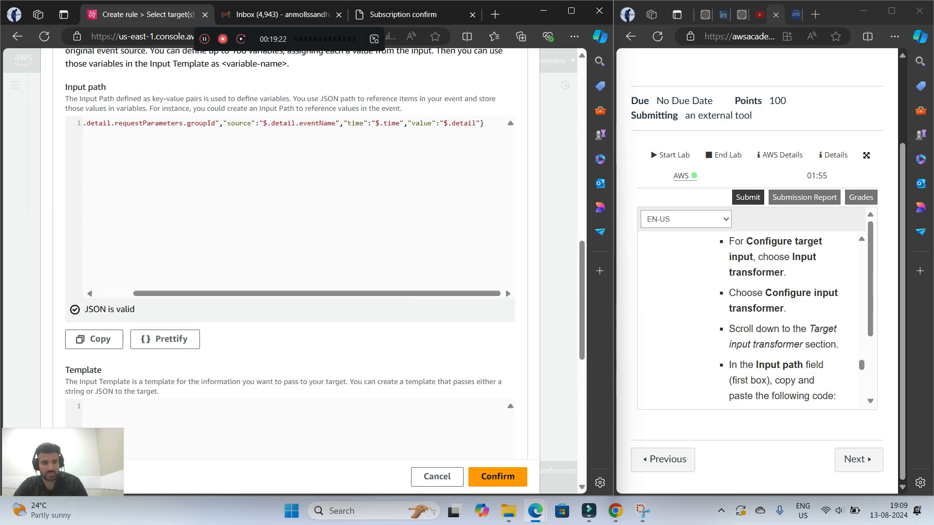
scroll(751, 316, down, 3)
scroll(752, 316, up, 1)
Copy the lab's template text, starting "The <source> API call was made against the <name> security group", into the Template field
scroll(290, 263, up, 2)
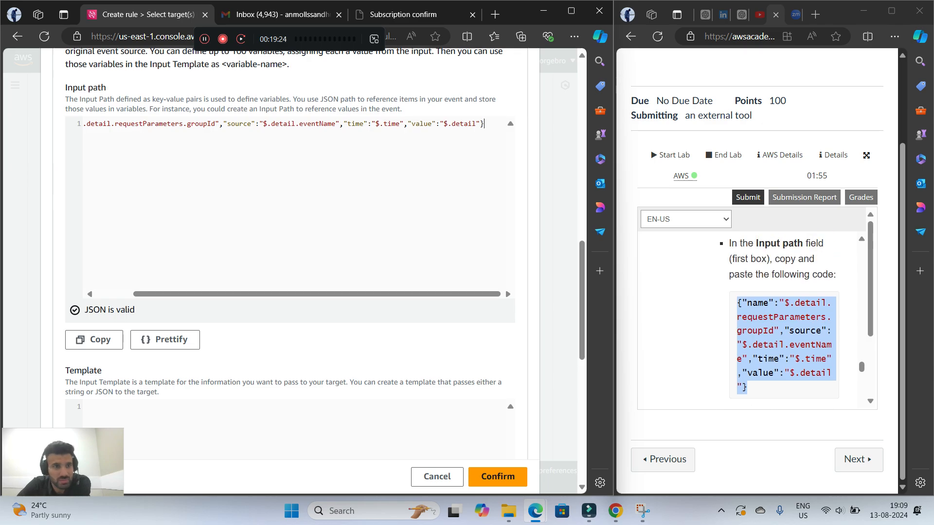
drag(317, 416, 281, 416)
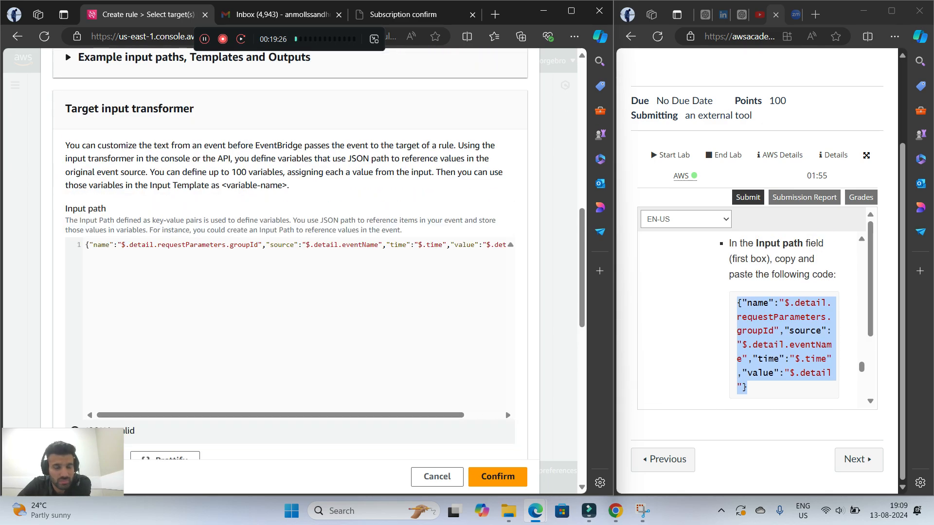
scroll(752, 316, down, 3)
scroll(784, 316, up, 1)
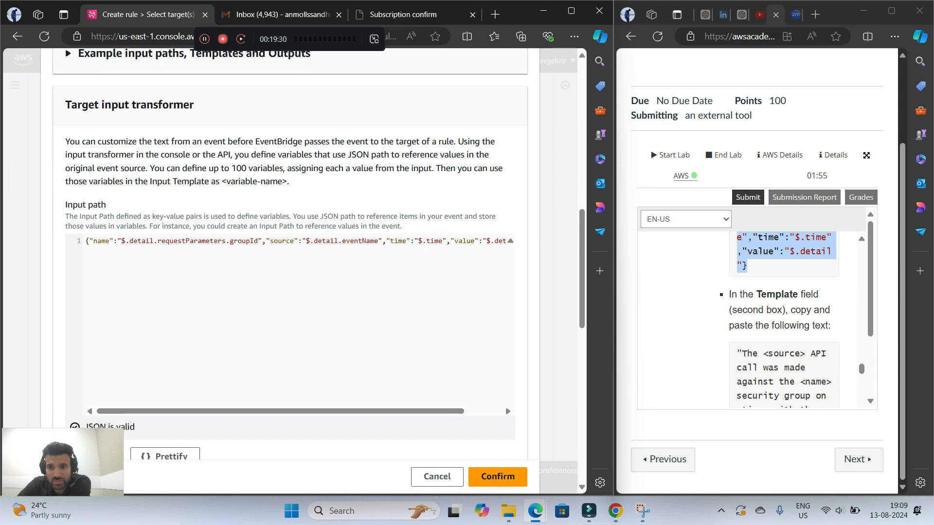
scroll(292, 268, down, 6)
scroll(784, 316, down, 1)
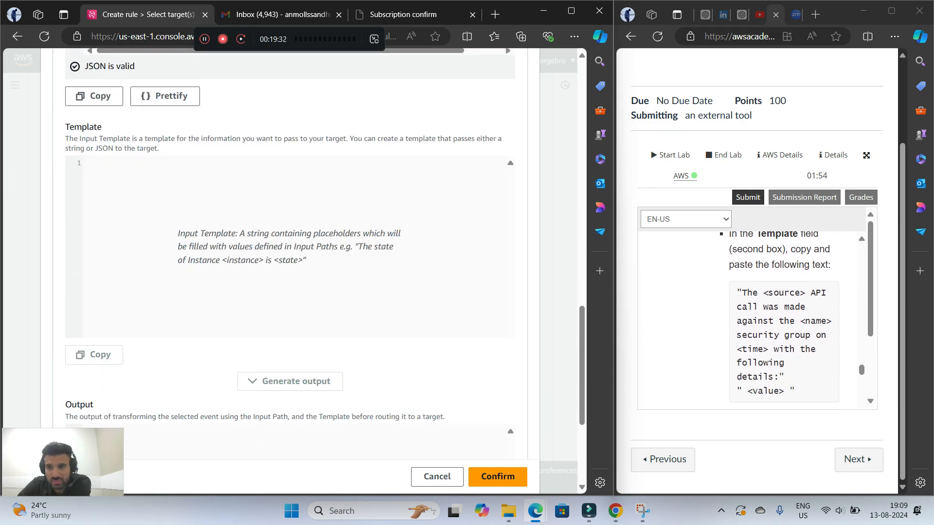
drag(737, 293, 797, 271)
scroll(764, 384, down, 2)
right_click(774, 268)
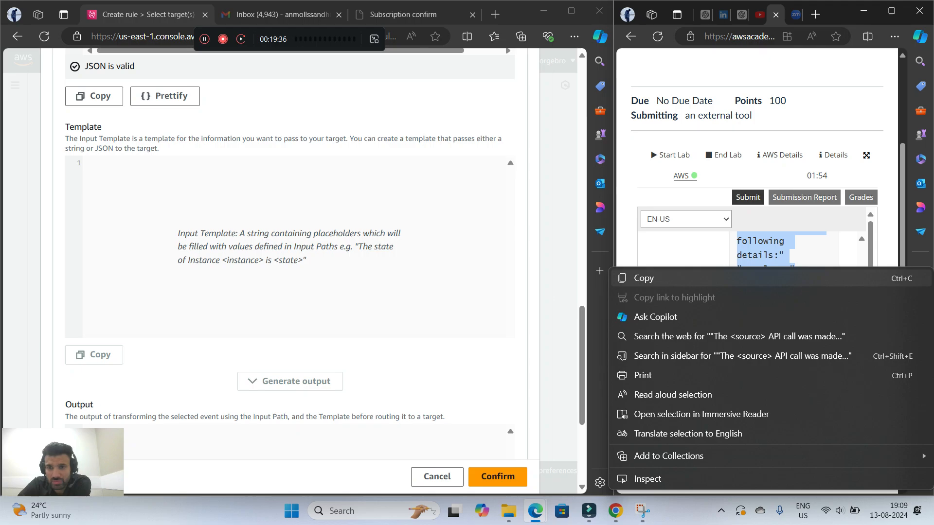
click(778, 277)
click(272, 205)
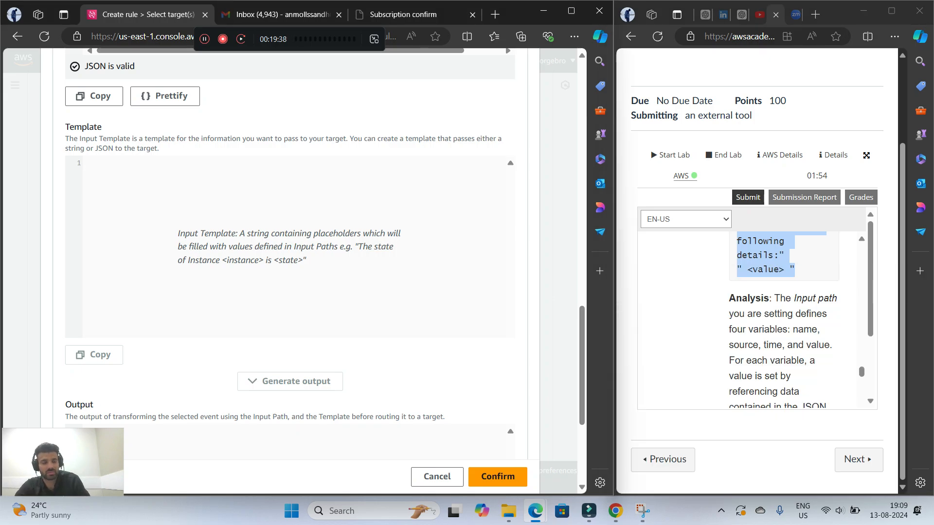
key(ctrl+v)
scroll(784, 320, down, 1)
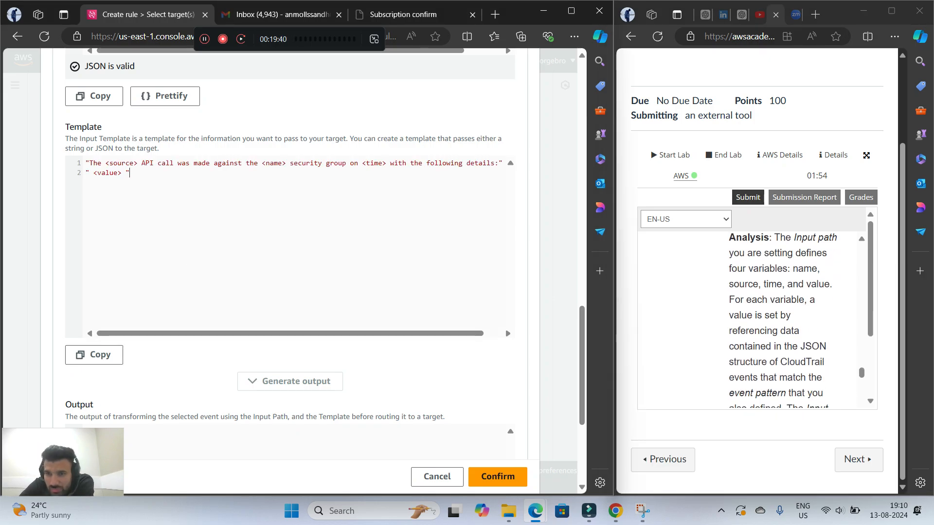
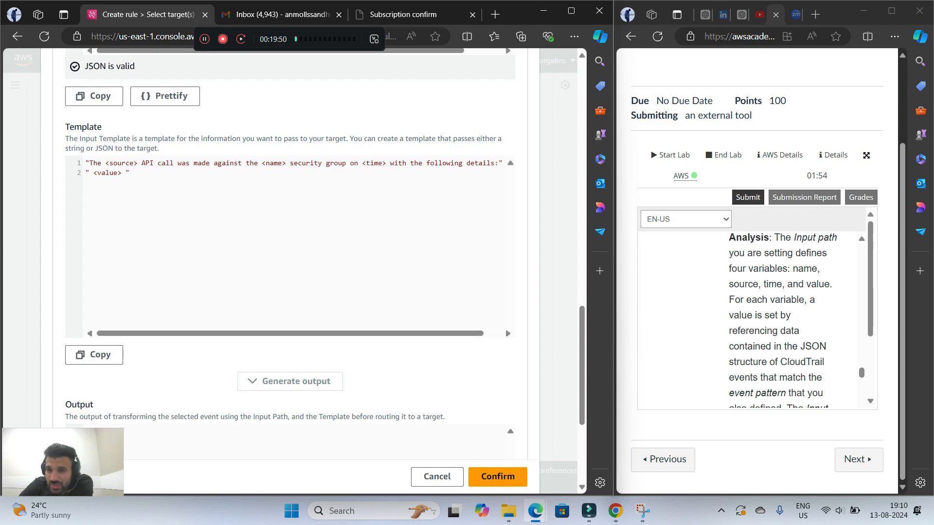
Confirm Target 1's input transformer with its Input path and Template, and continue to the optional tag configuration
scroll(783, 322, down, 1)
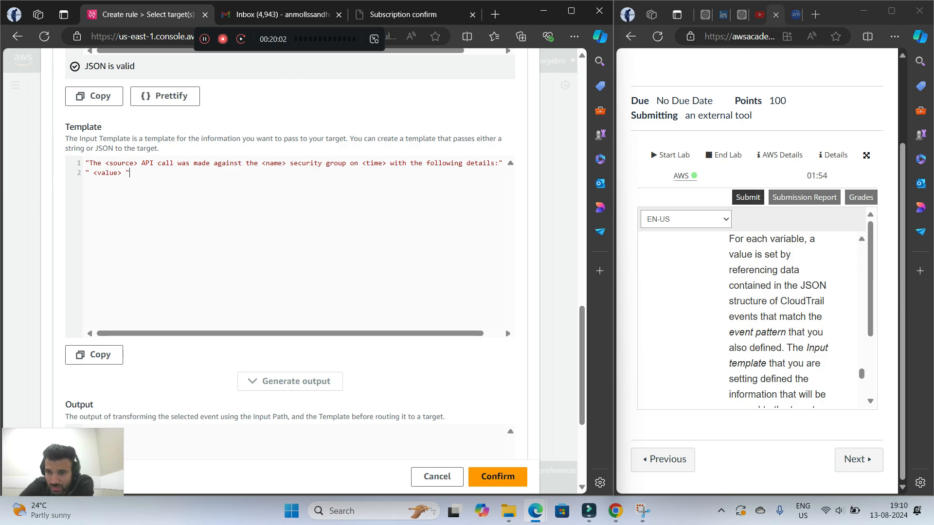
scroll(783, 319, down, 1)
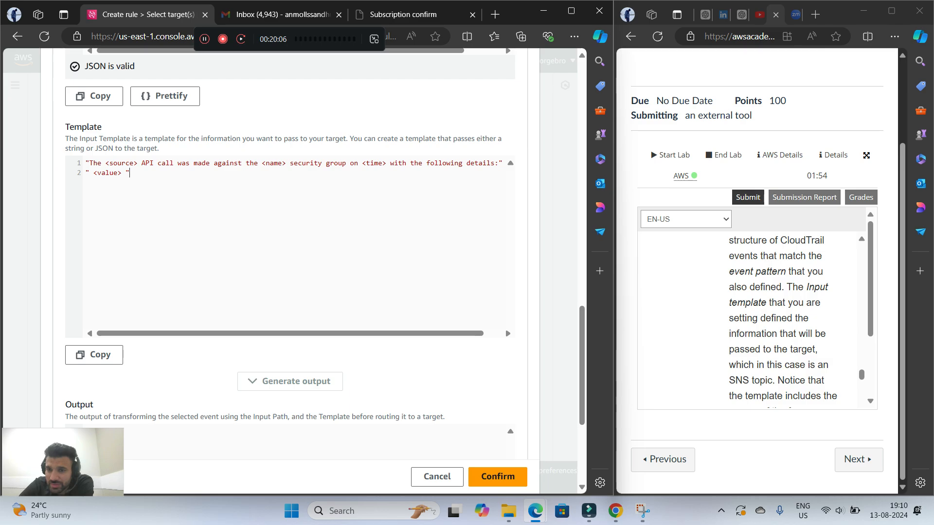
scroll(774, 321, down, 1)
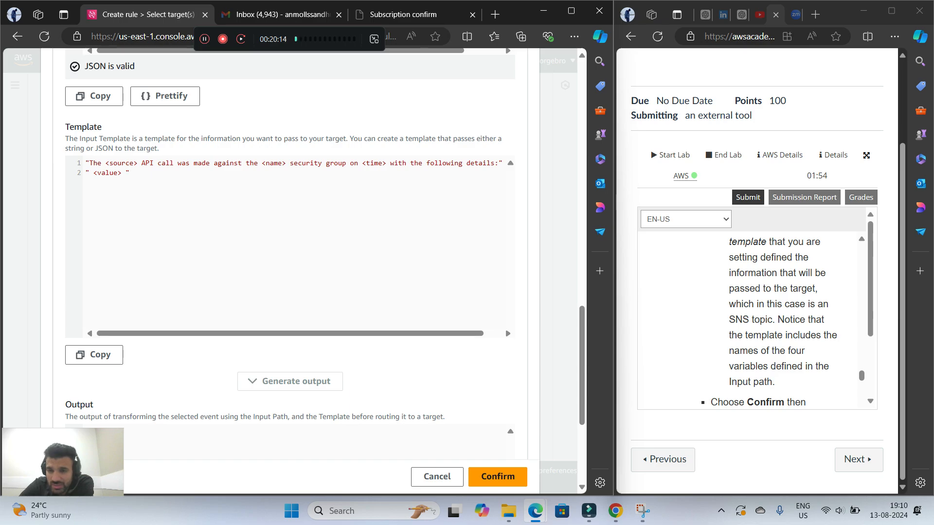
scroll(774, 321, down, 2)
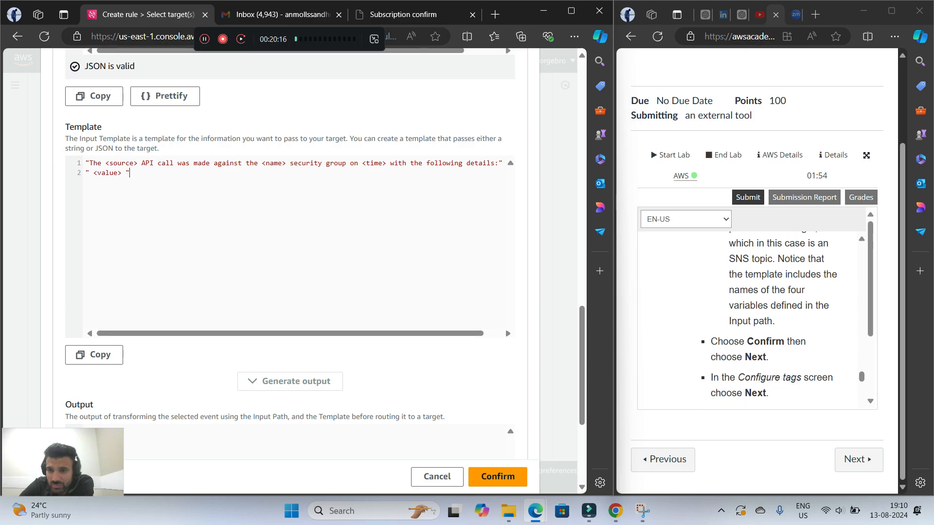
scroll(773, 321, down, 2)
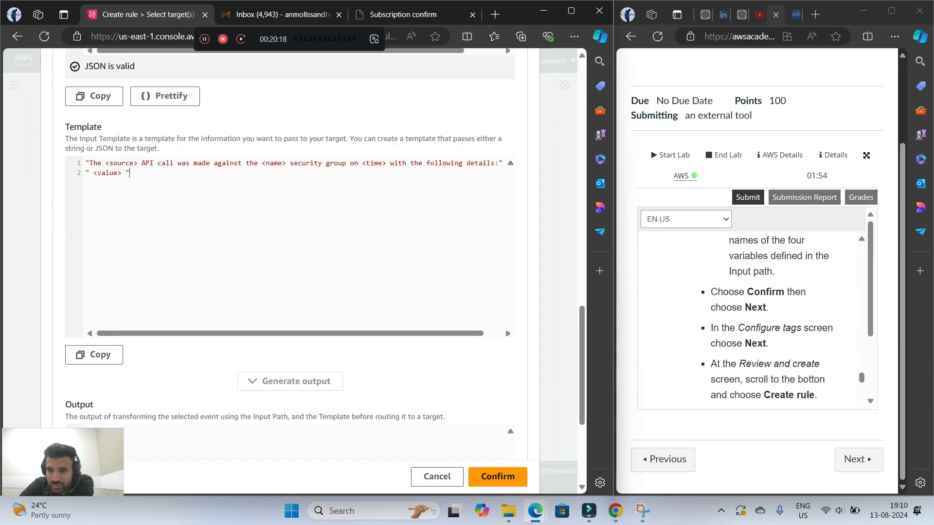
scroll(289, 268, down, 4)
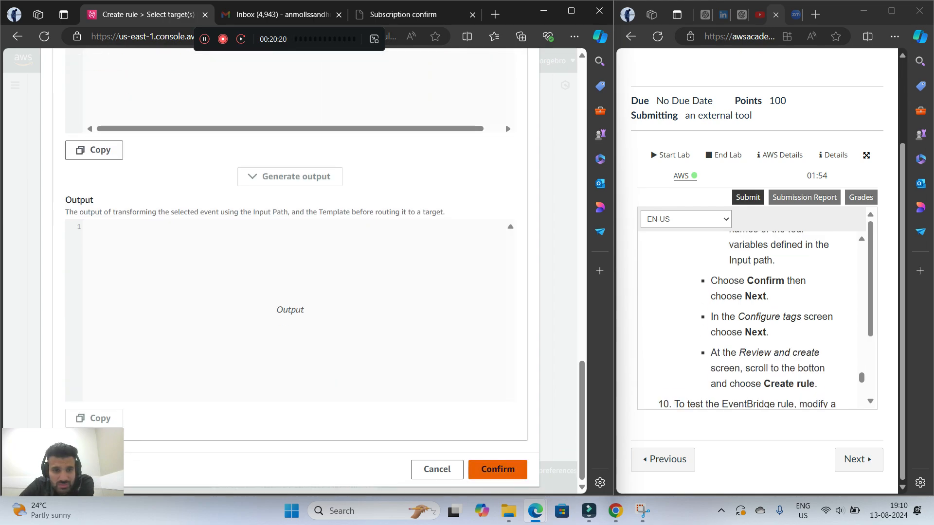
click(497, 471)
scroll(375, 267, down, 4)
click(506, 410)
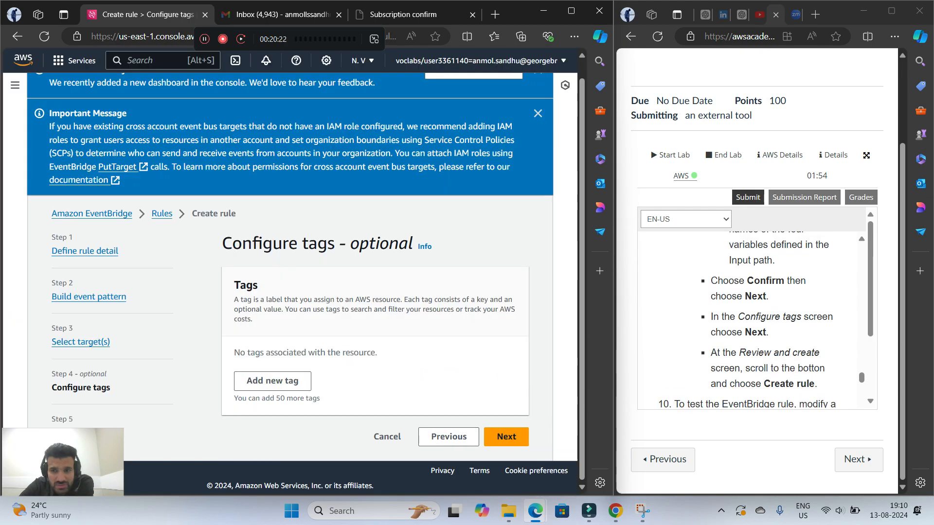
Continue without adding tags and create the MonitorSecurityGroups rule from the review page
scroll(747, 320, down, 3)
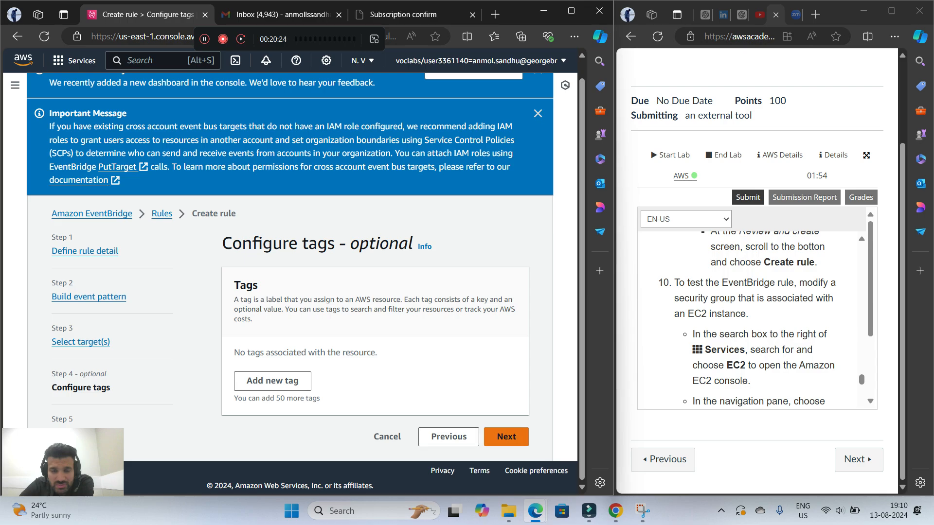
click(507, 436)
scroll(506, 436, down, 6)
scroll(493, 439, down, 7)
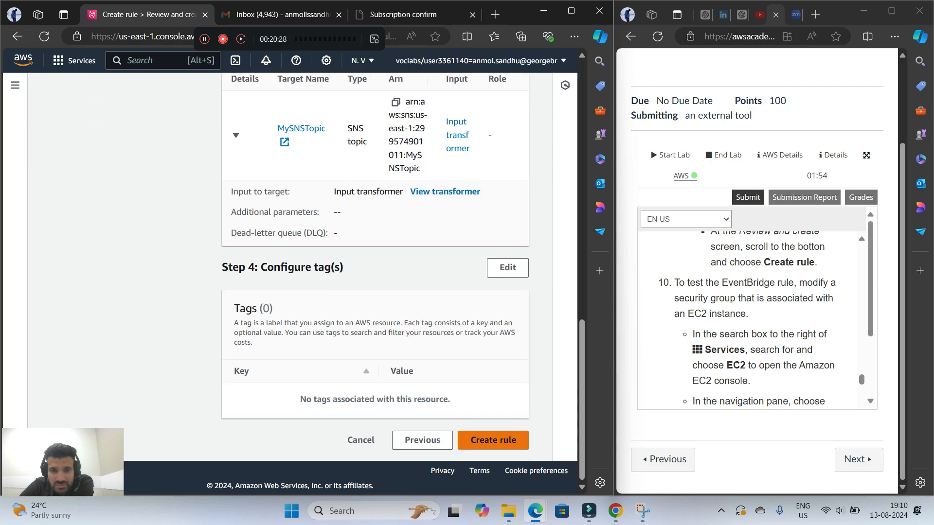
click(493, 439)
Follow lab step 10 for testing the EventBridge rule by searching the services for ec2 and opening the EC2 console
scroll(763, 319, down, 3)
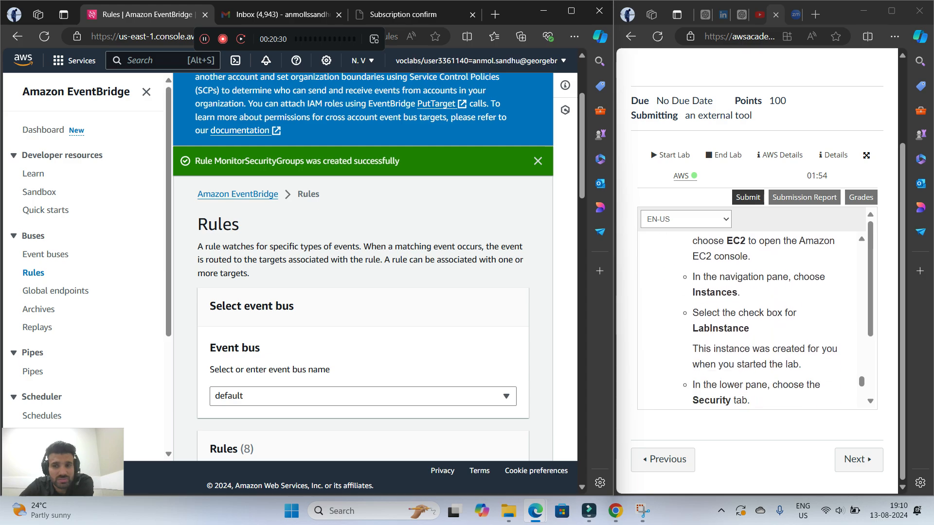
scroll(764, 320, up, 3)
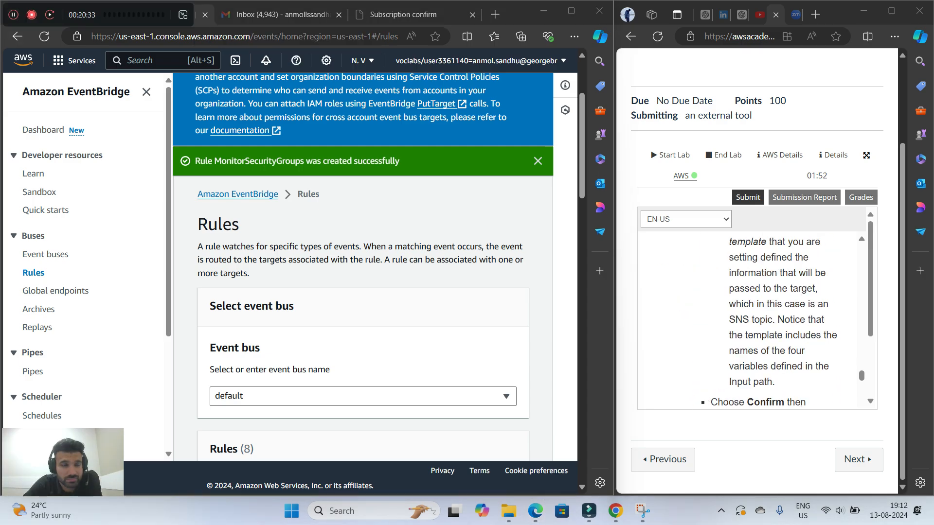
drag(97, 15, 395, 35)
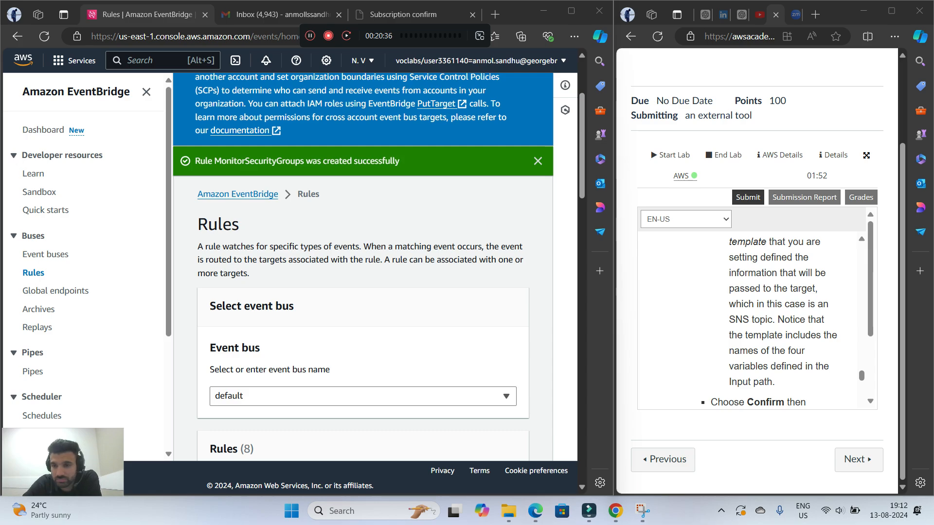
scroll(757, 321, down, 3)
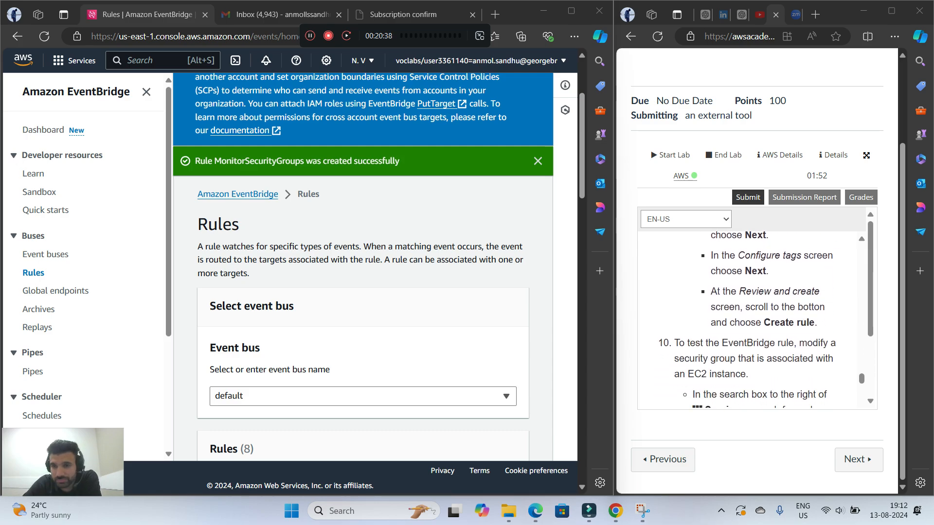
scroll(757, 321, down, 3)
scroll(758, 321, up, 1)
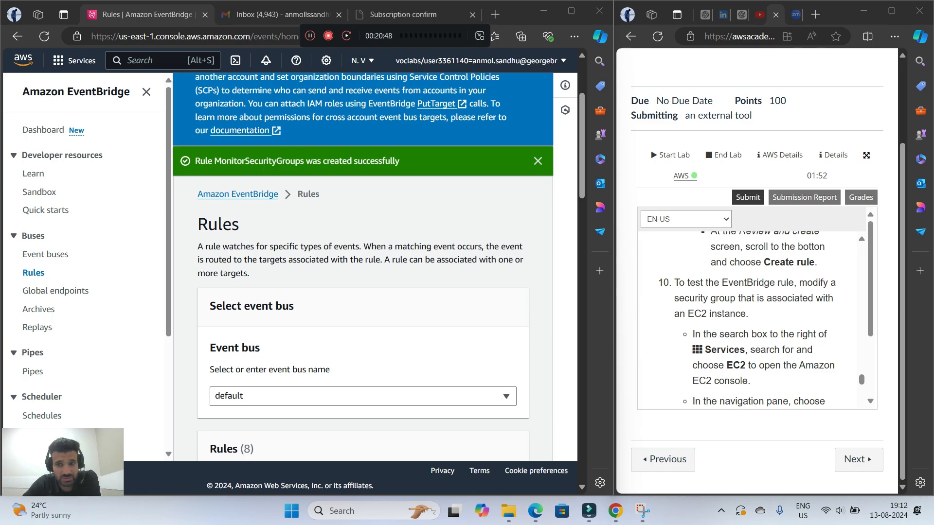
click(152, 61)
text(ec2)
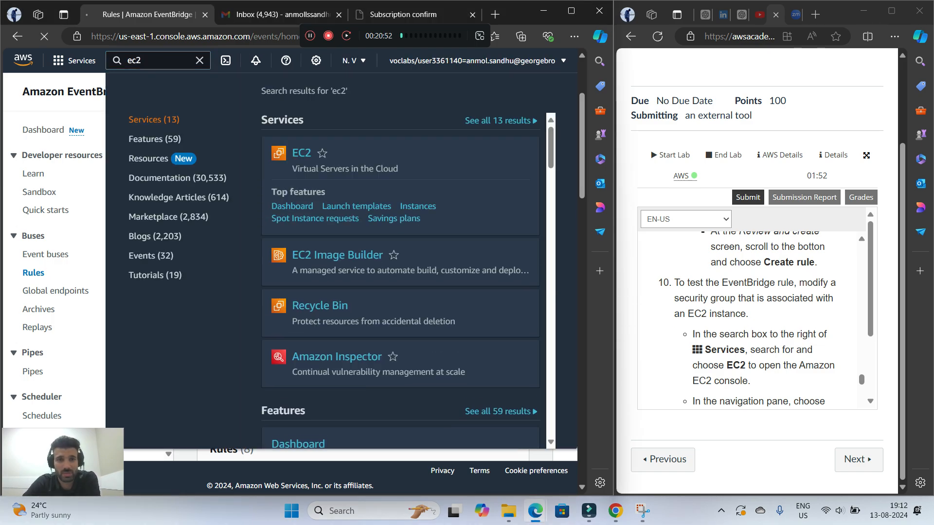
key(Return)
scroll(748, 317, down, 1)
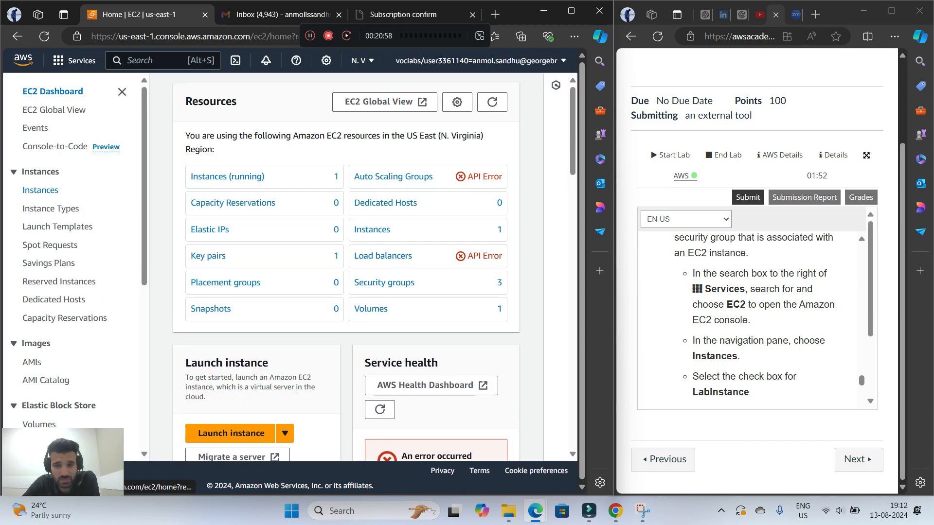
Open the EC2 Instances list and select LabInstance
click(41, 190)
scroll(747, 317, down, 1)
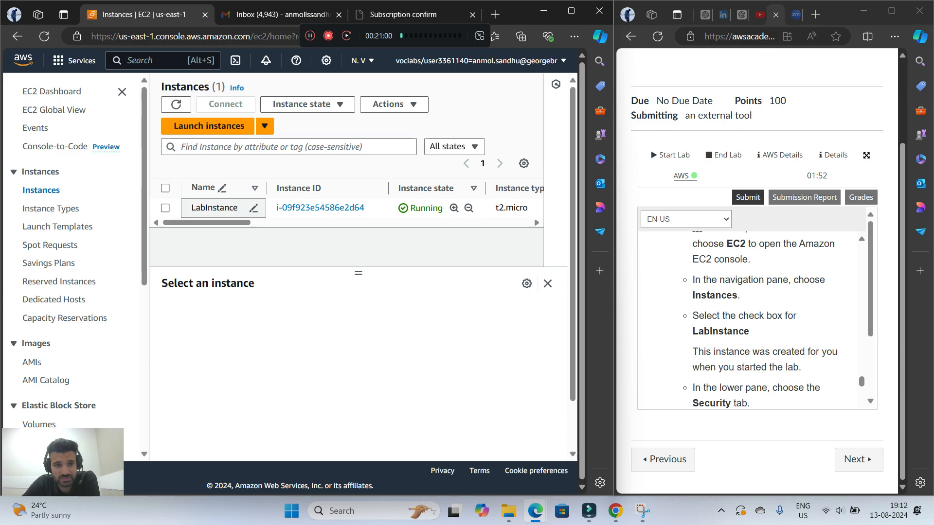
click(214, 207)
scroll(747, 317, down, 1)
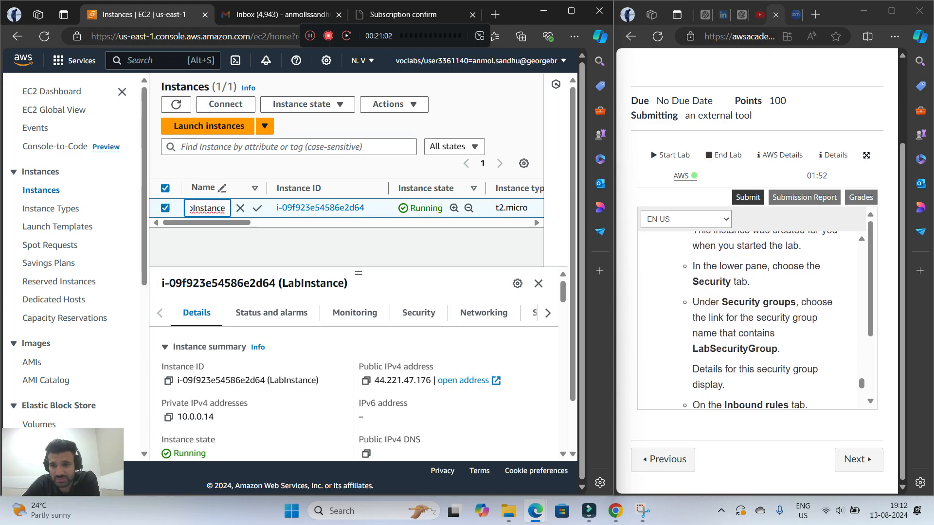
Show LabInstance's security details and open the linked security group whose name contains LabSecurityGroup
click(418, 312)
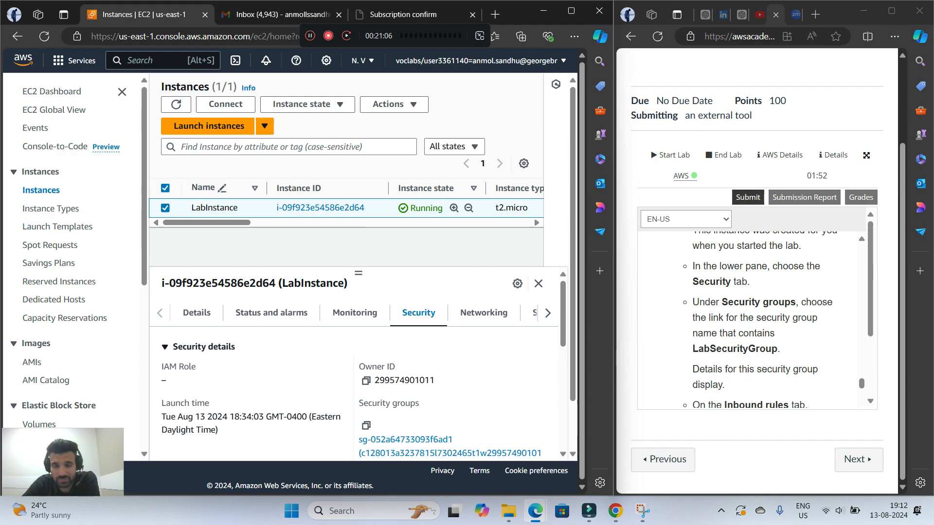
scroll(419, 393, down, 1)
click(419, 392)
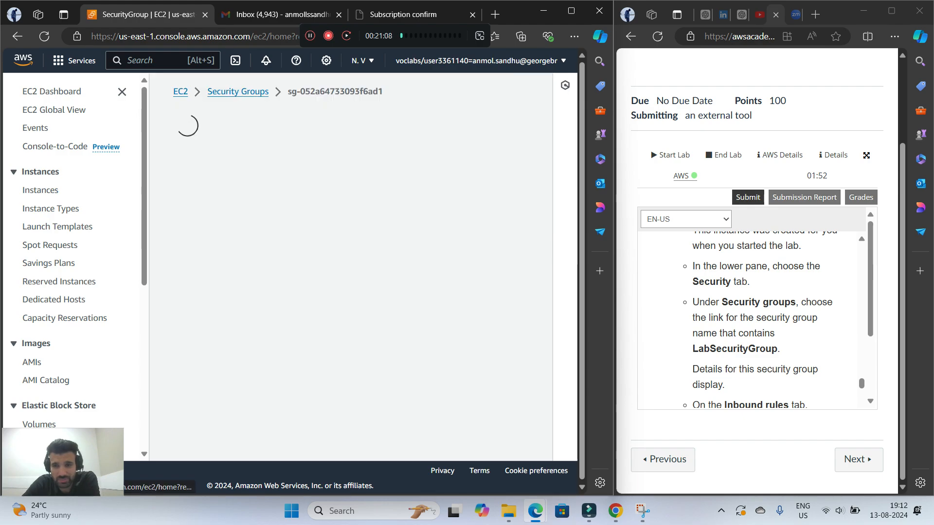
scroll(764, 322, down, 3)
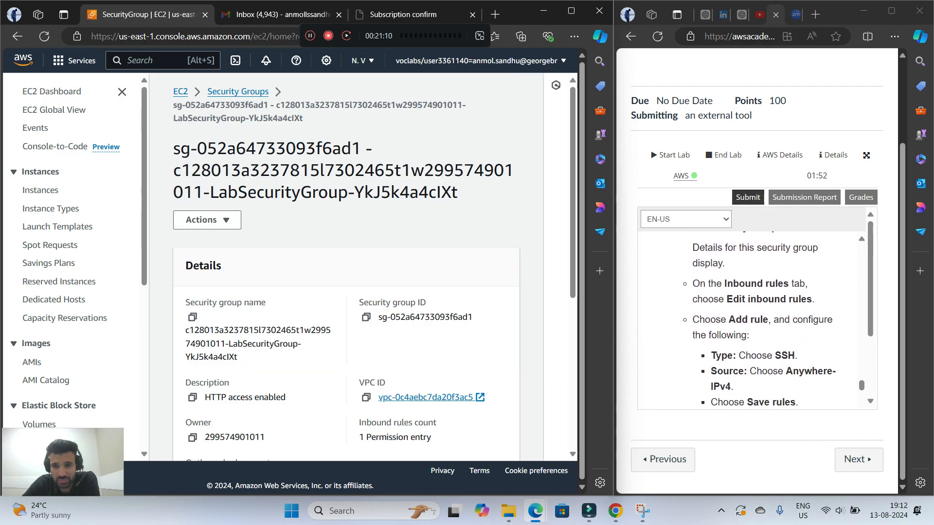
Open the LabSecurityGroup inbound rules for editing and add a second rule
scroll(347, 268, down, 5)
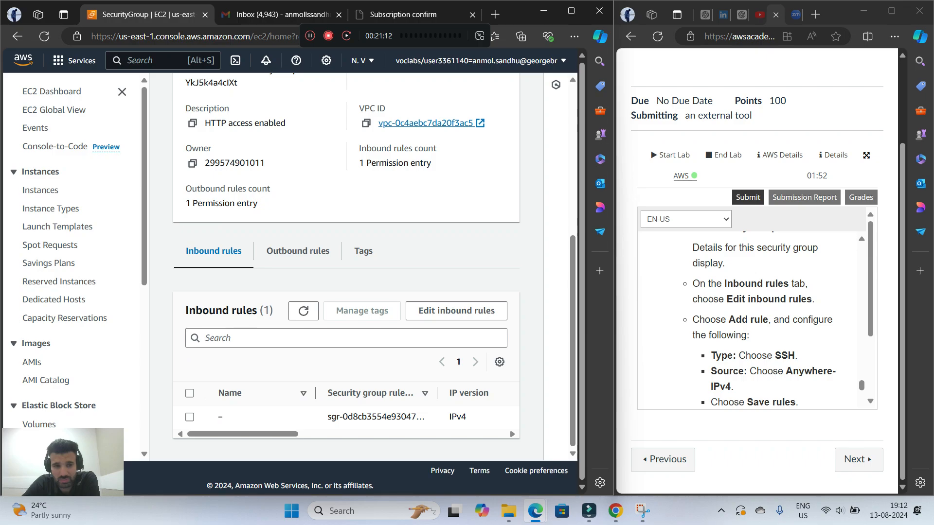
click(456, 314)
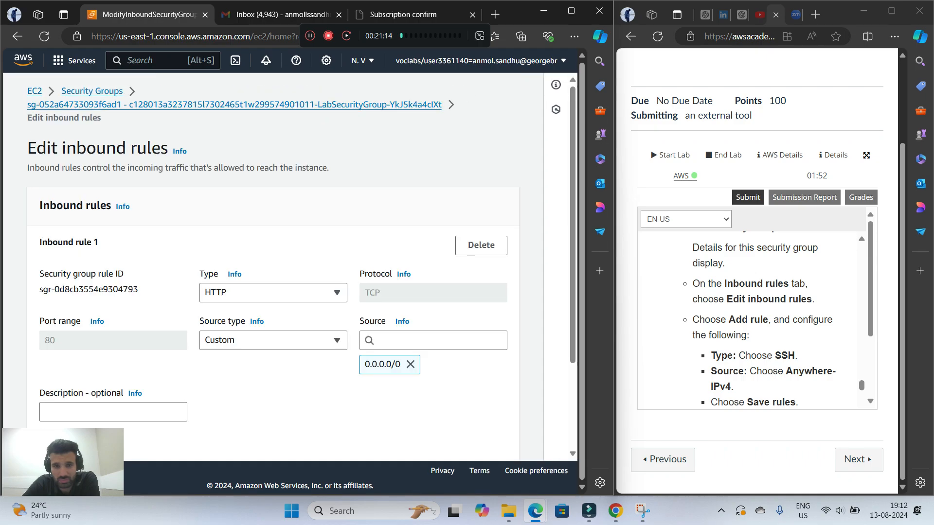
scroll(274, 292, down, 3)
click(70, 340)
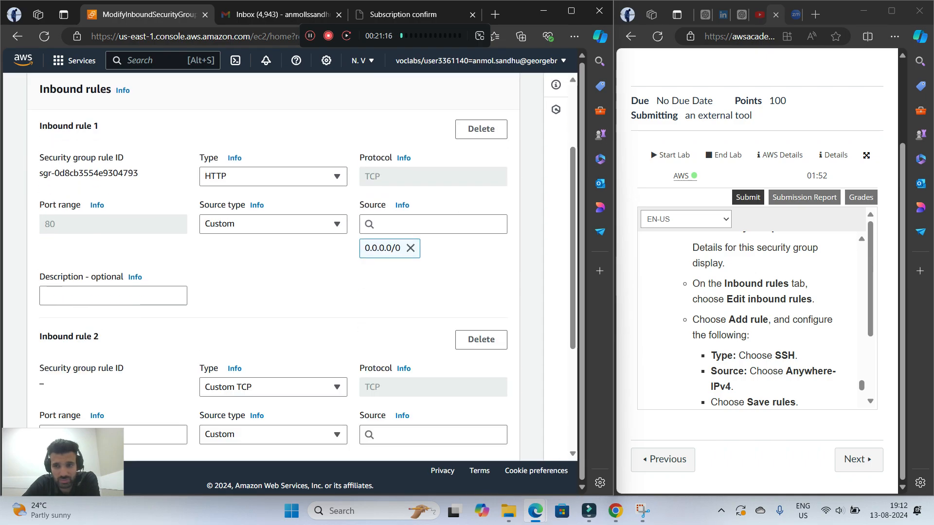
Set the type of Inbound rule 2 to SSH
scroll(273, 291, down, 4)
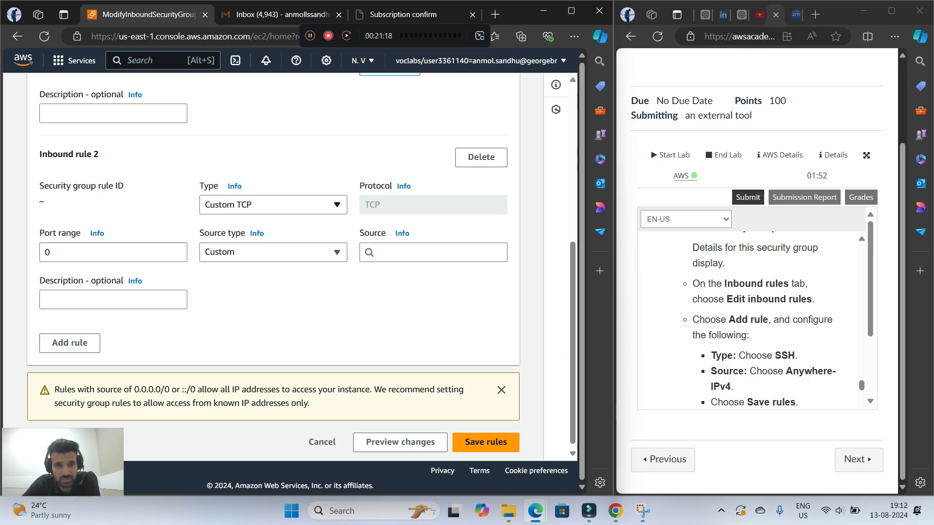
click(273, 204)
scroll(269, 301, down, 5)
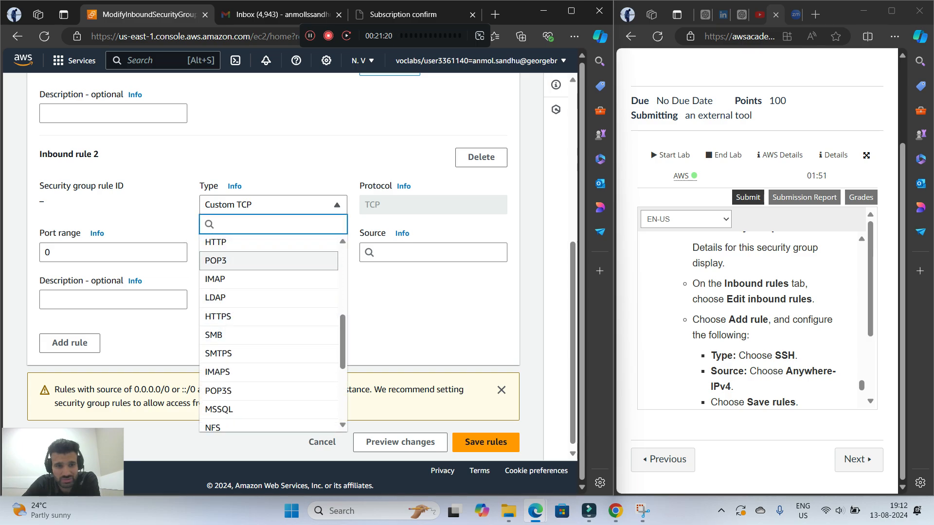
scroll(269, 301, up, 1)
scroll(268, 307, down, 3)
scroll(269, 306, up, 10)
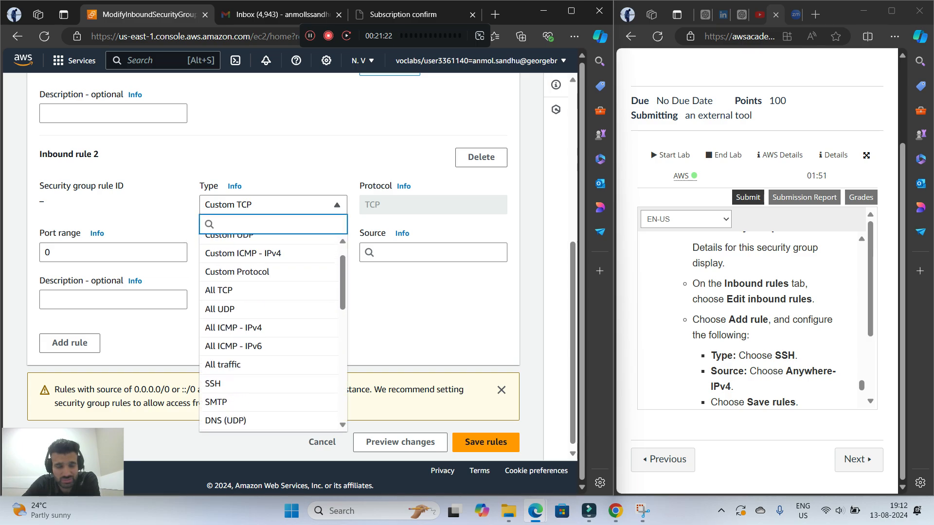
scroll(269, 318, down, 2)
click(269, 291)
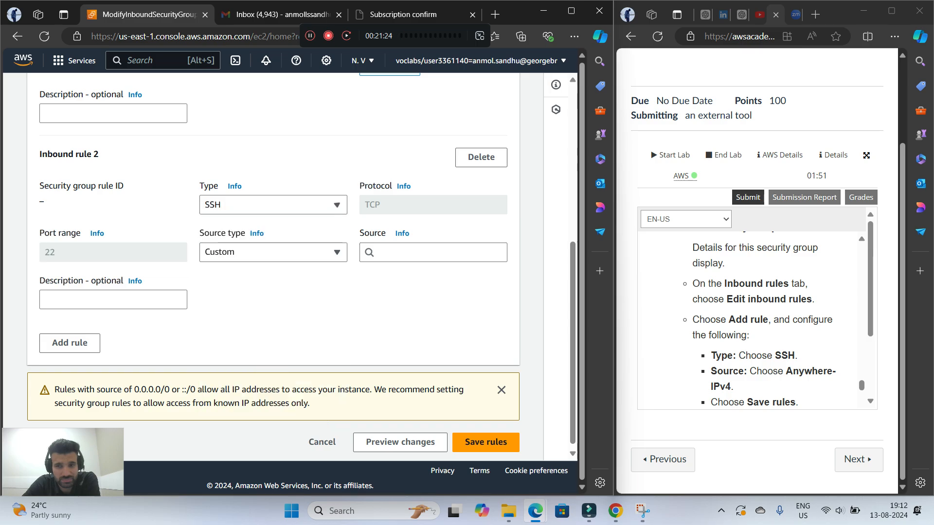
Set the source type of Inbound rule 2 to Anywhere-IPv4 and save the inbound rules
click(272, 252)
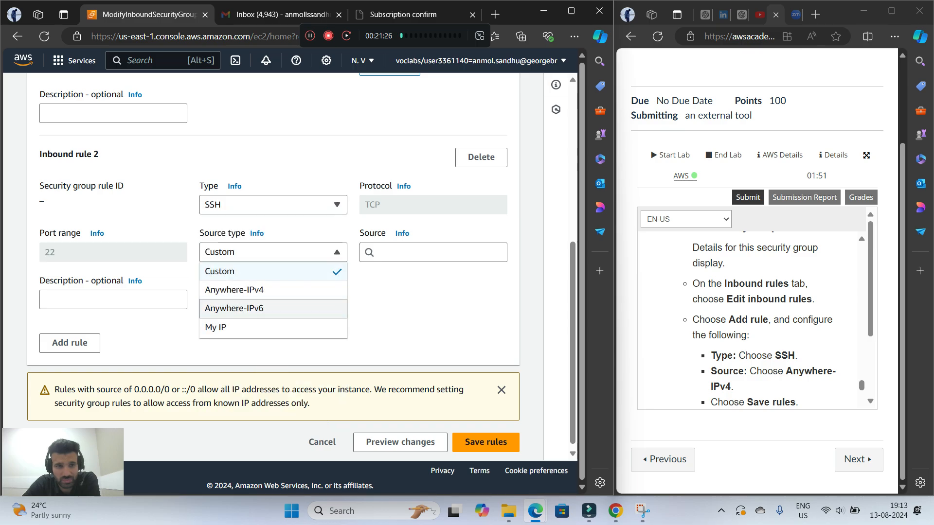
click(234, 288)
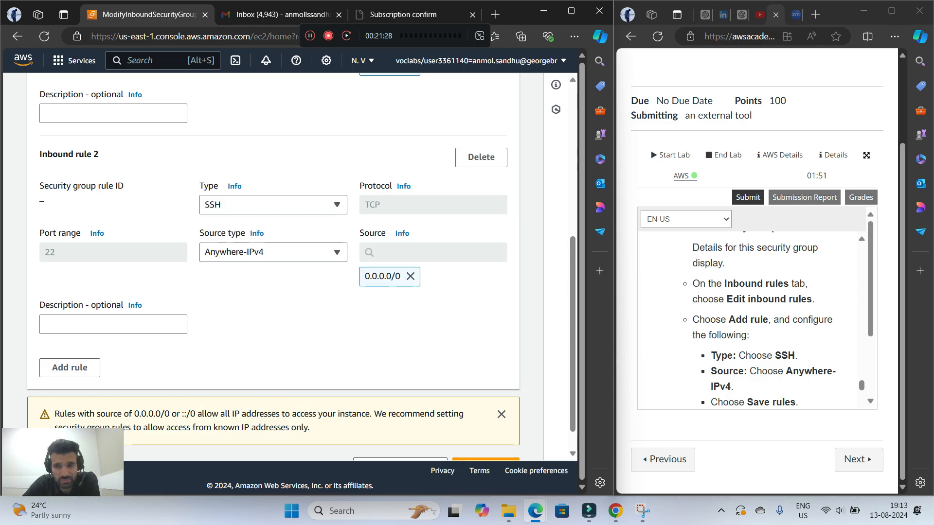
scroll(759, 321, down, 1)
scroll(311, 311, down, 2)
click(486, 439)
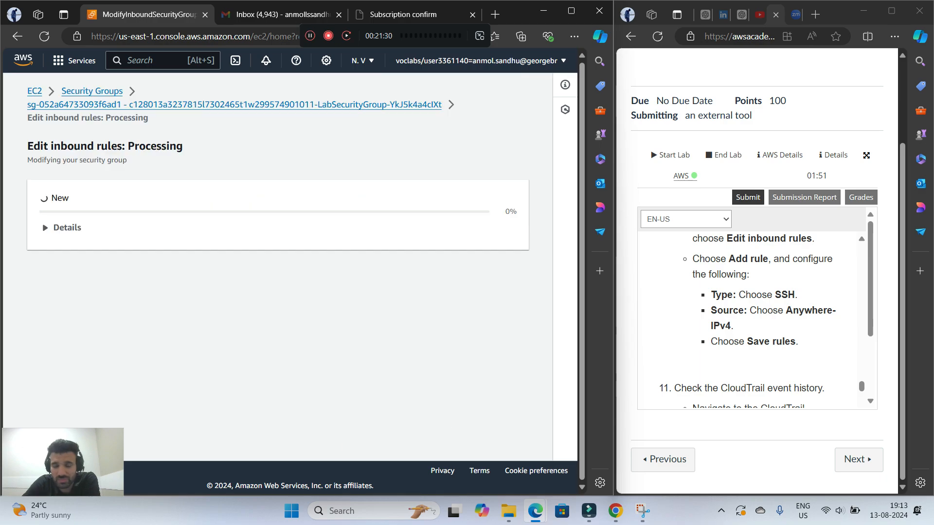
Follow lab step 11 by searching the services for cloudtrail and opening the CloudTrail console
scroll(752, 316, down, 2)
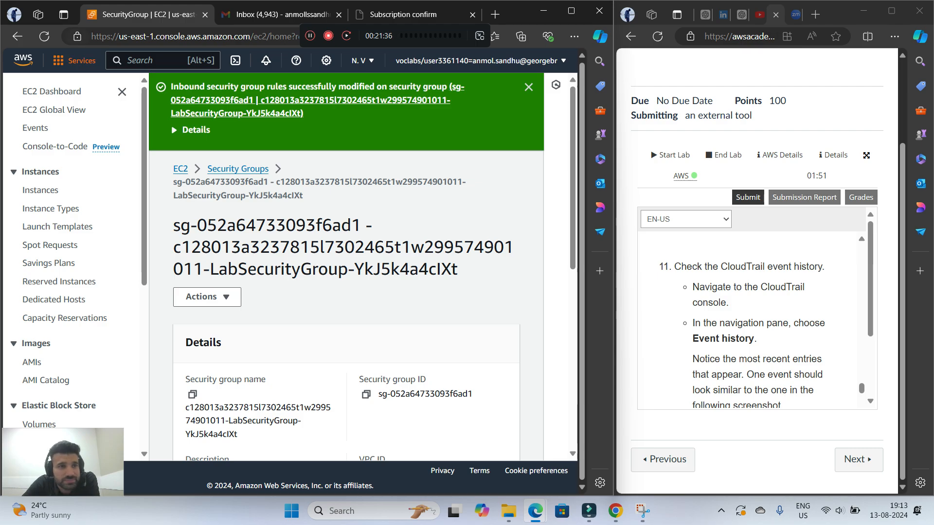
key(alt+s)
text(clo)
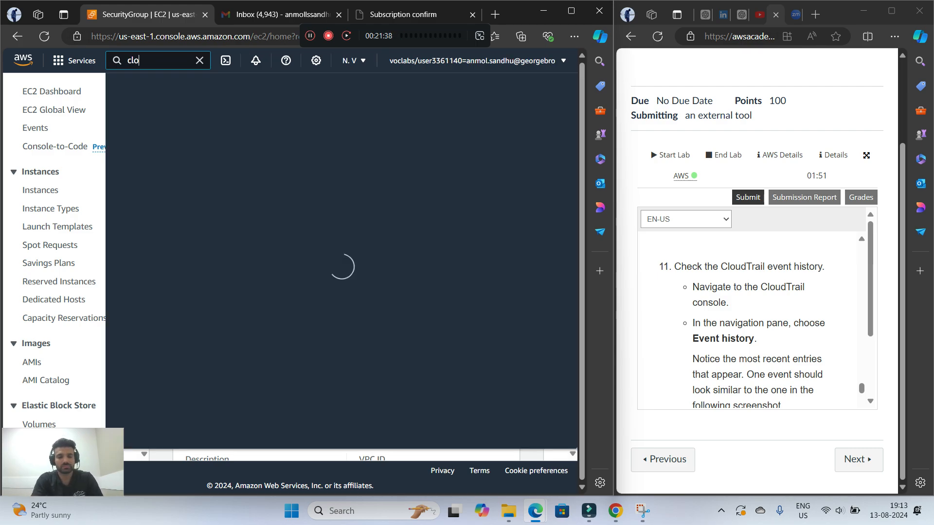
text(udtrail)
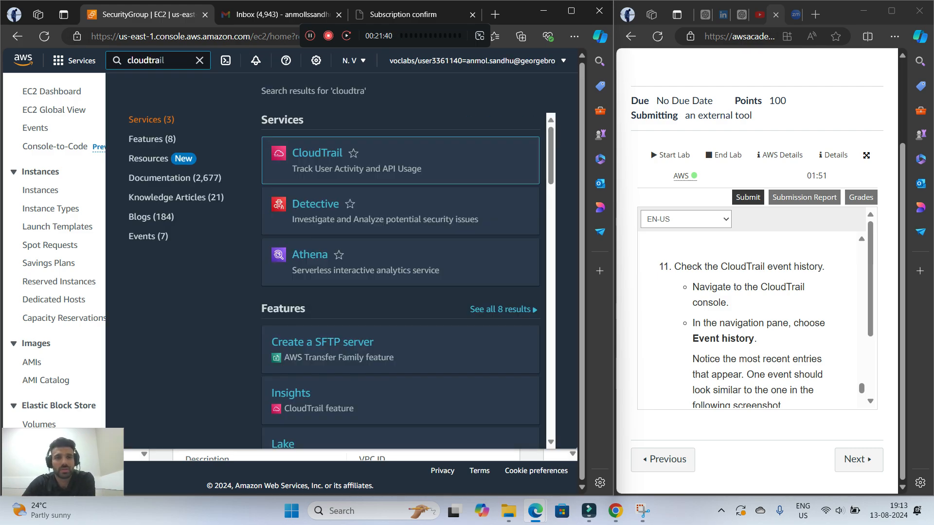
key(Return)
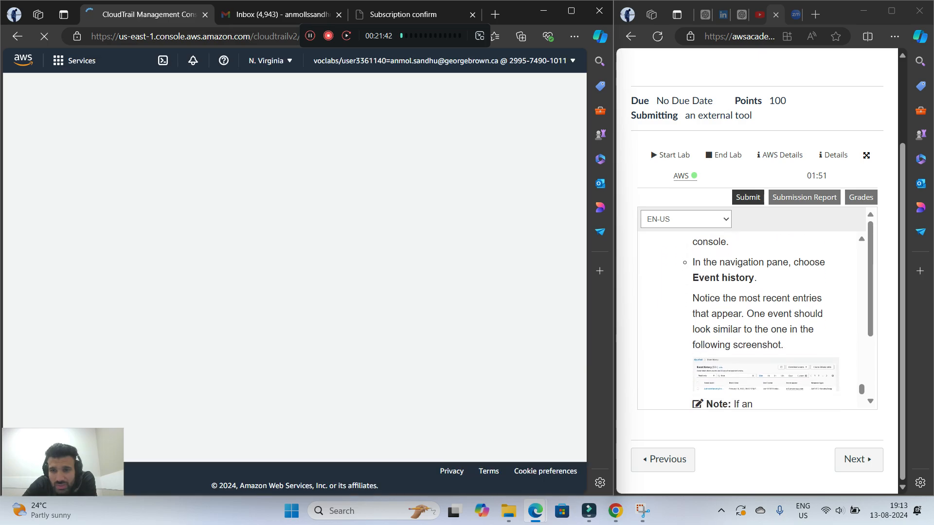
Open the CloudTrail event history and look through the most recent events, including their event source and resource columns
click(48, 148)
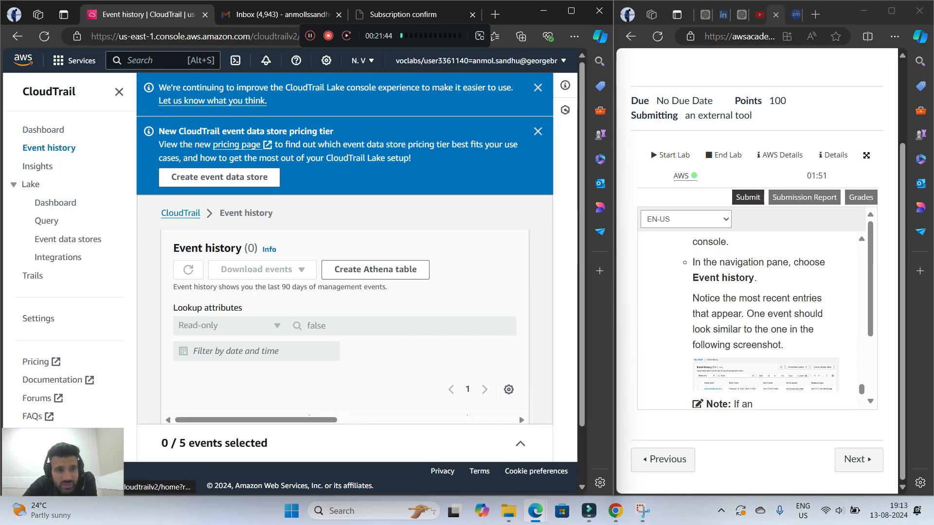
scroll(344, 268, down, 3)
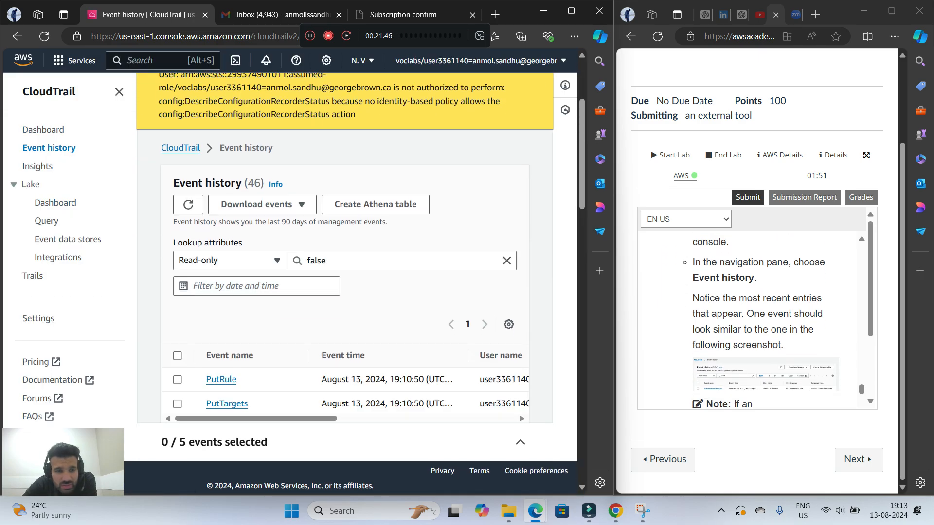
scroll(345, 268, down, 3)
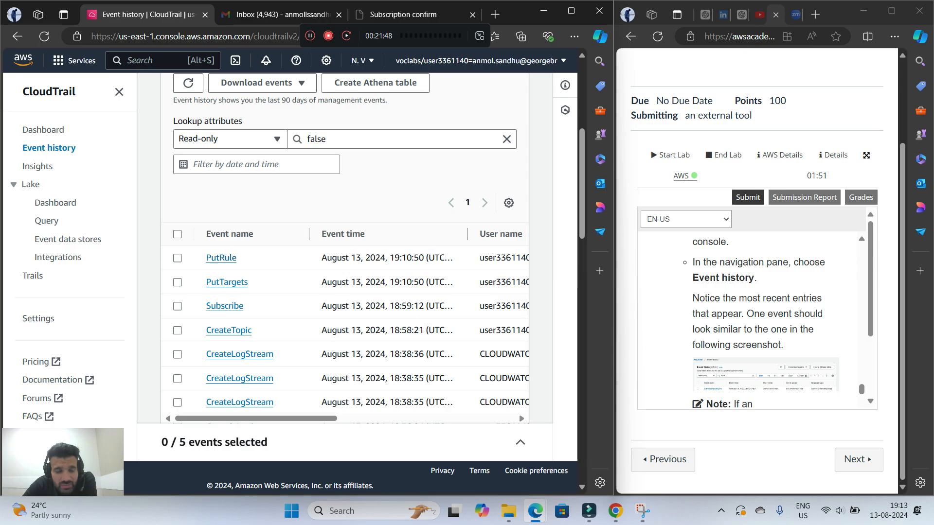
drag(272, 419, 450, 419)
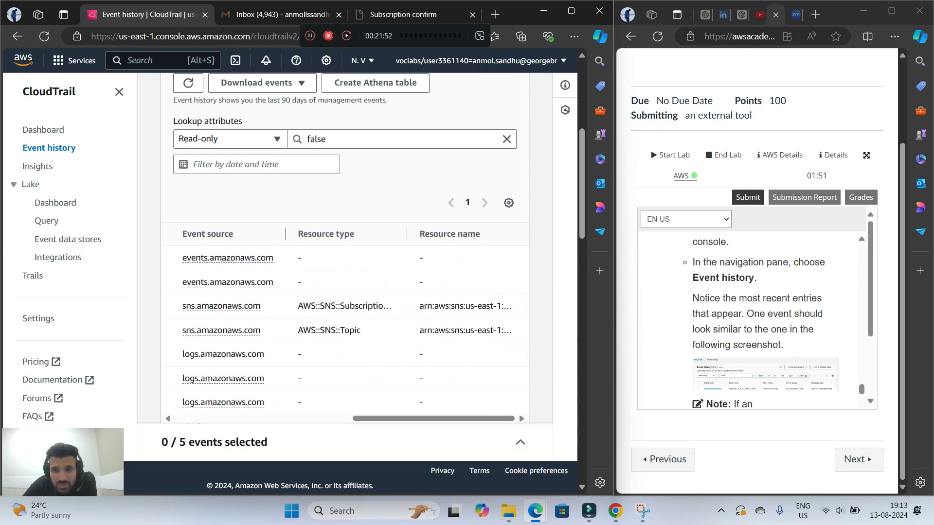
scroll(765, 323, down, 1)
scroll(766, 323, up, 2)
scroll(765, 323, down, 1)
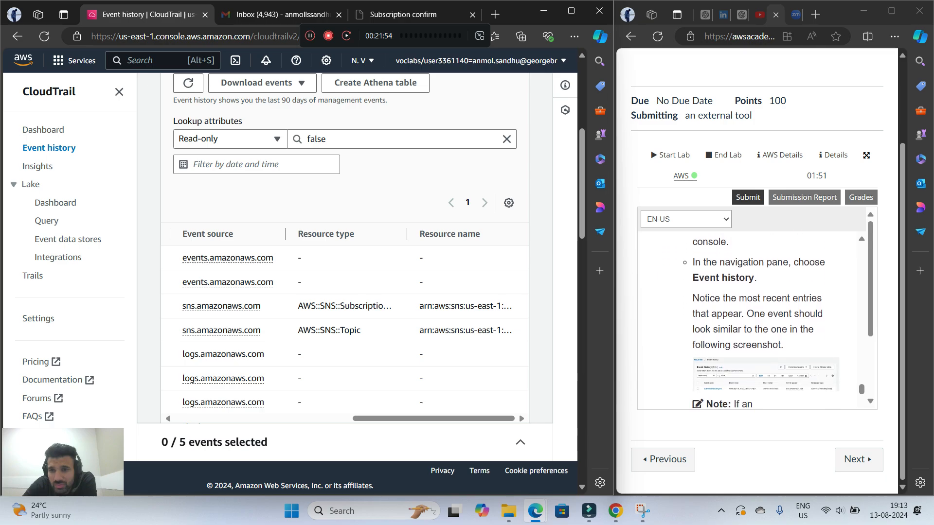
scroll(765, 324, down, 1)
scroll(765, 324, up, 1)
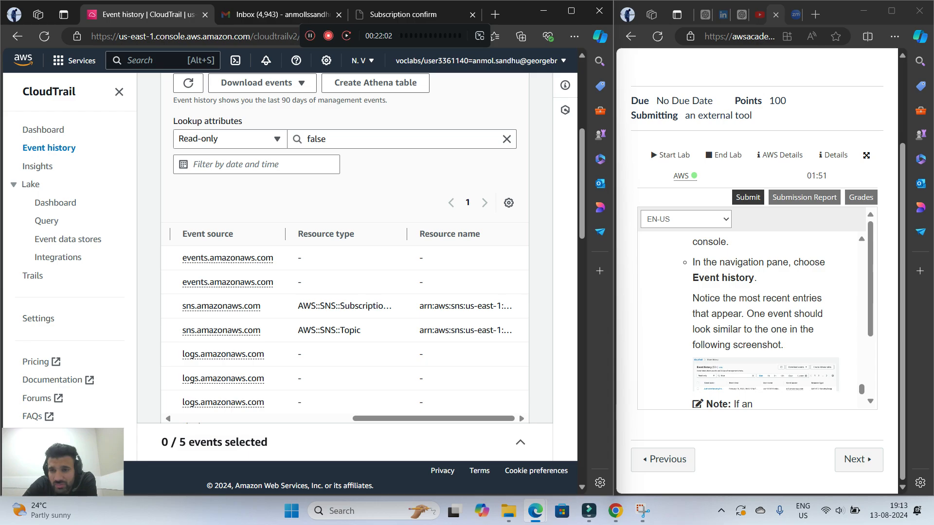
Read the lab note on a missing AuthorizeSecurityGroupIngress event and check the user name and event source columns of the event list
scroll(765, 323, down, 1)
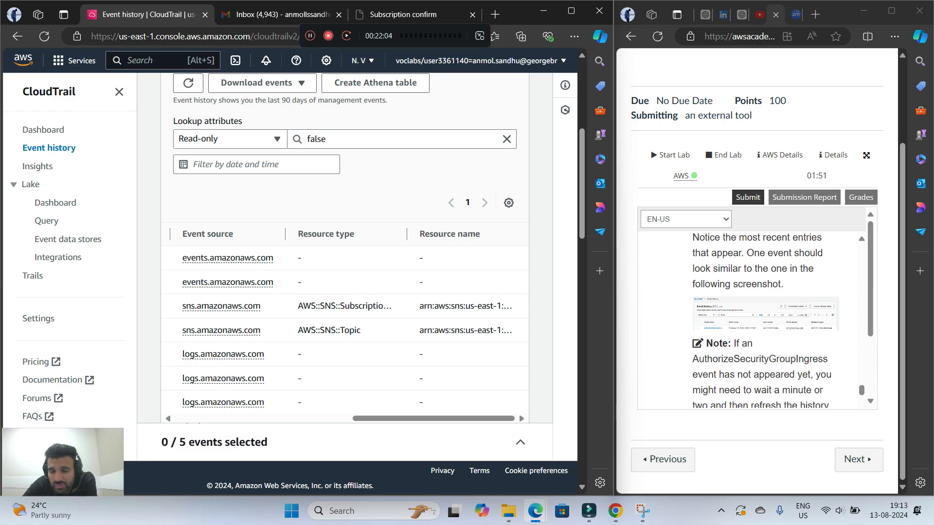
scroll(759, 321, down, 1)
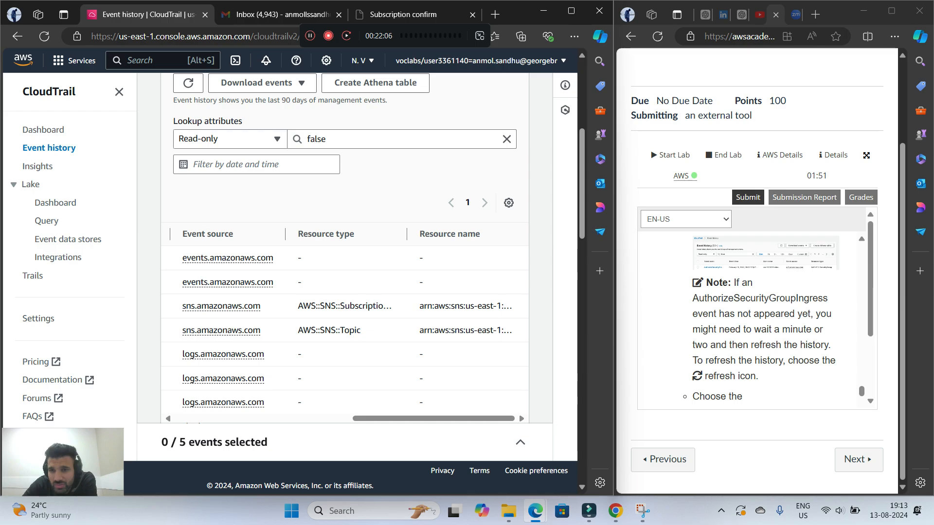
scroll(343, 324, left, 4)
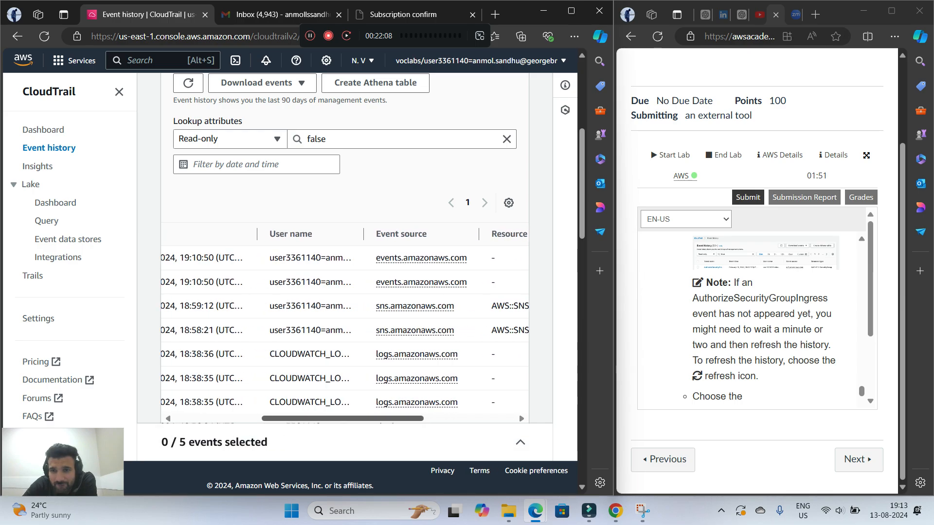
scroll(342, 324, left, 3)
scroll(343, 324, right, 4)
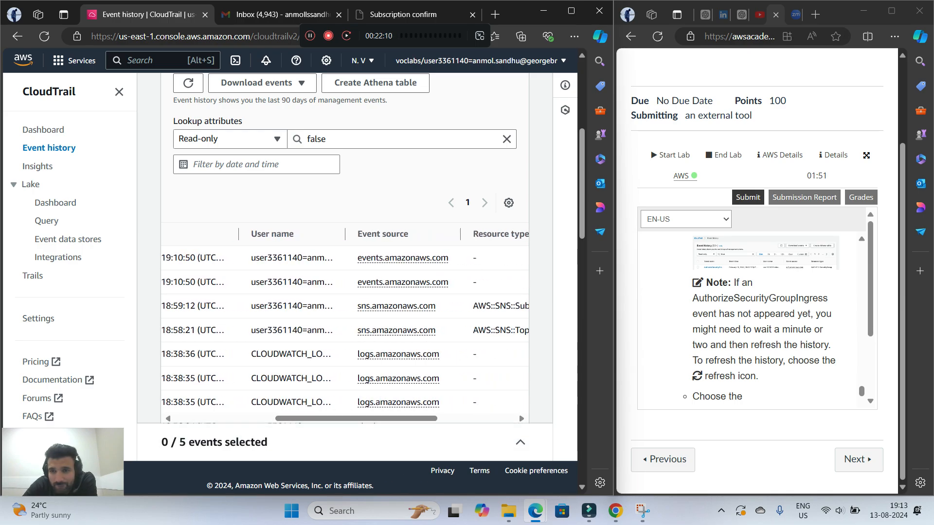
Enlarge the lab instructions window and examine the Event history example screenshot and the instructions below it
click(892, 10)
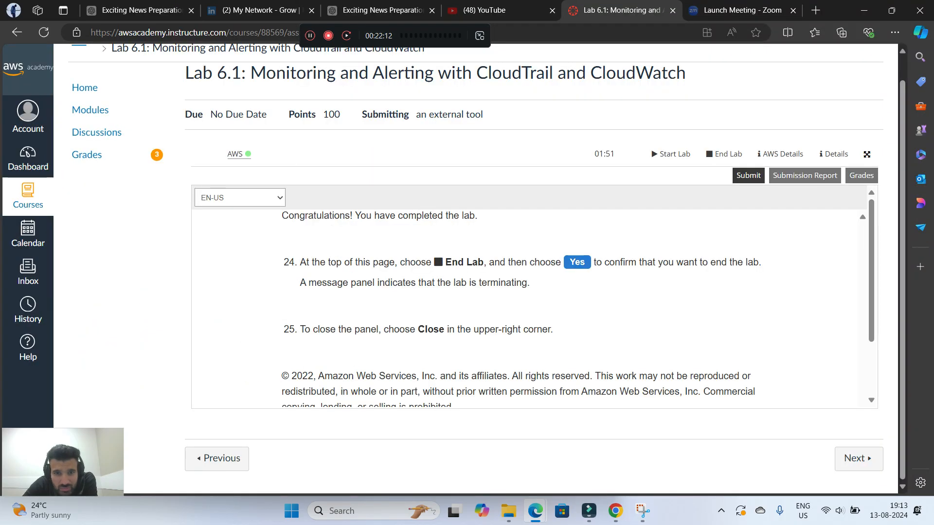
scroll(533, 297, down, 3)
scroll(533, 296, up, 3)
scroll(533, 296, down, 1)
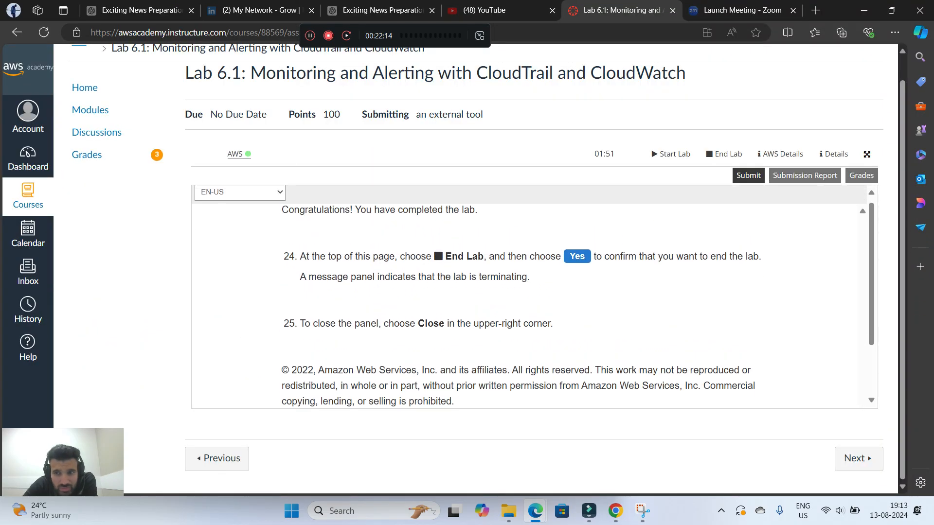
scroll(533, 297, down, 2)
scroll(533, 296, up, 10)
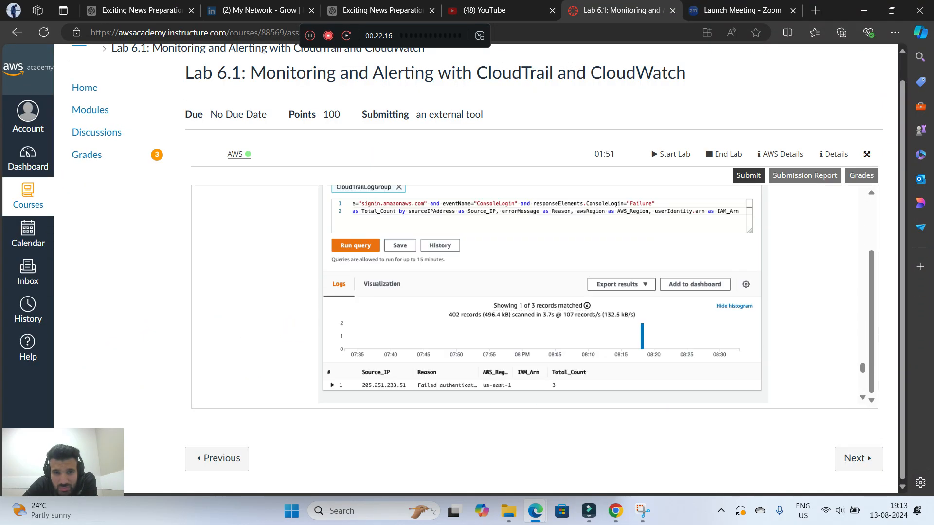
scroll(533, 296, up, 10)
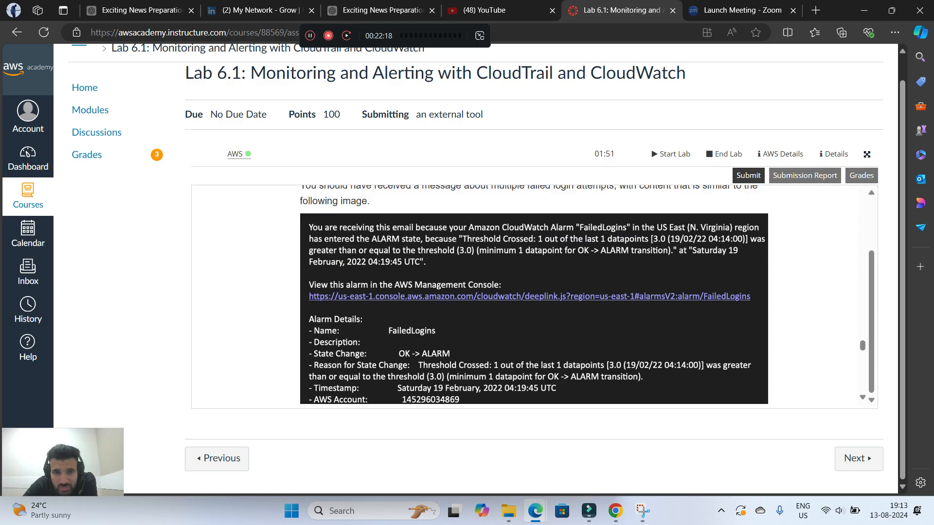
scroll(533, 296, up, 10)
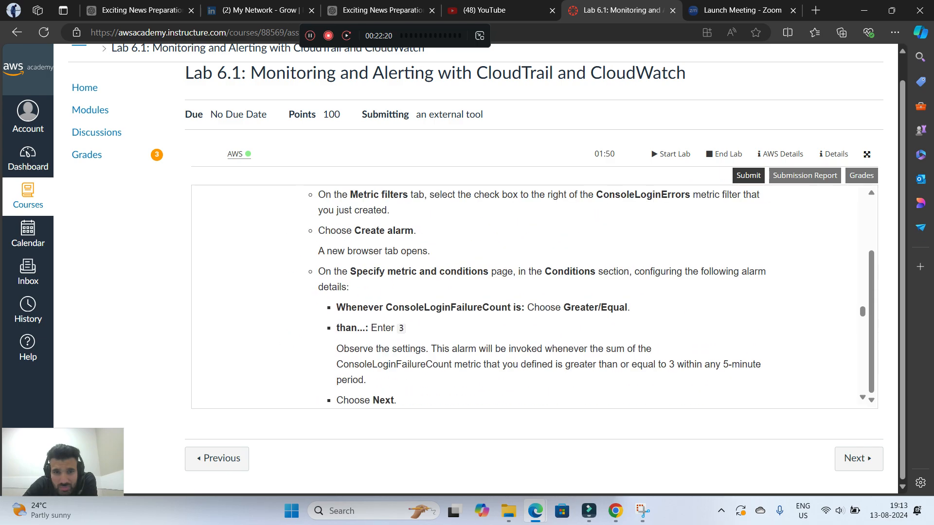
scroll(533, 296, up, 10)
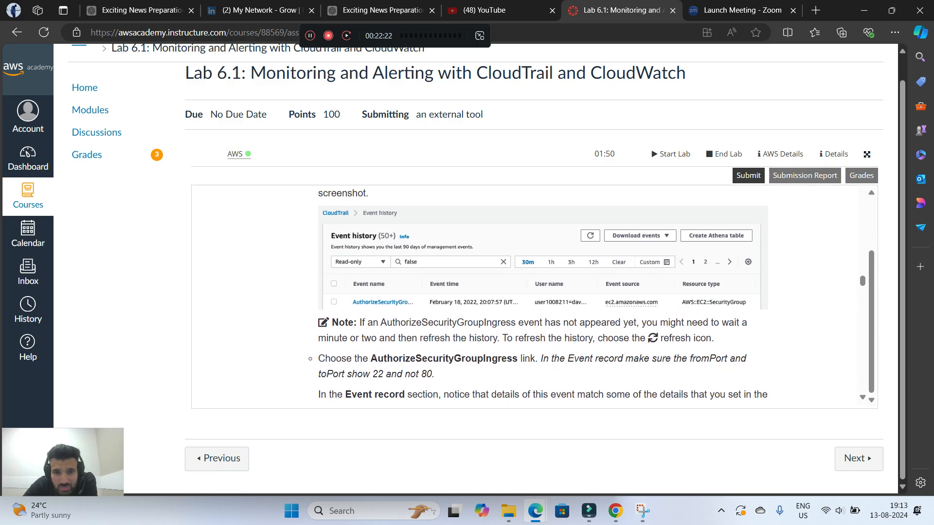
scroll(533, 296, down, 3)
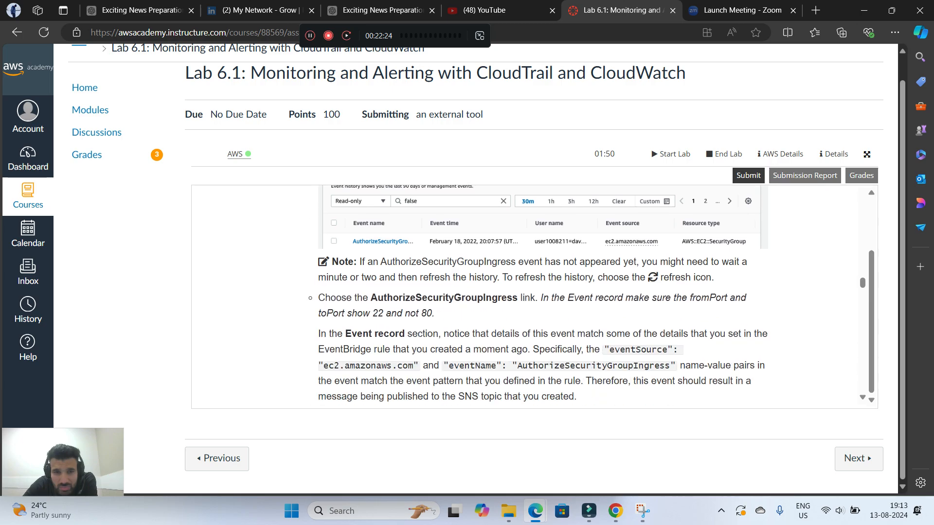
scroll(533, 297, up, 1)
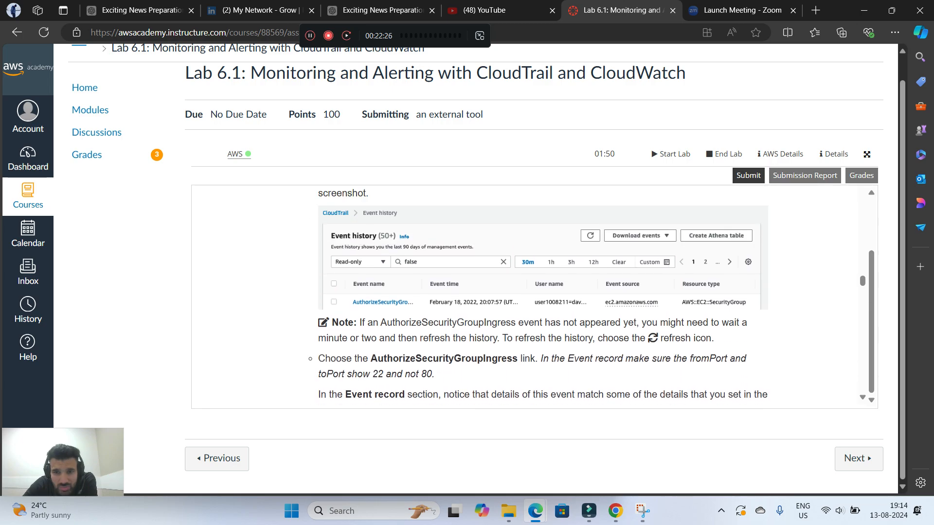
Restore the lab instructions beside the CloudTrail console and return to the Event history step
drag(839, 12, 933, 176)
scroll(759, 306, down, 10)
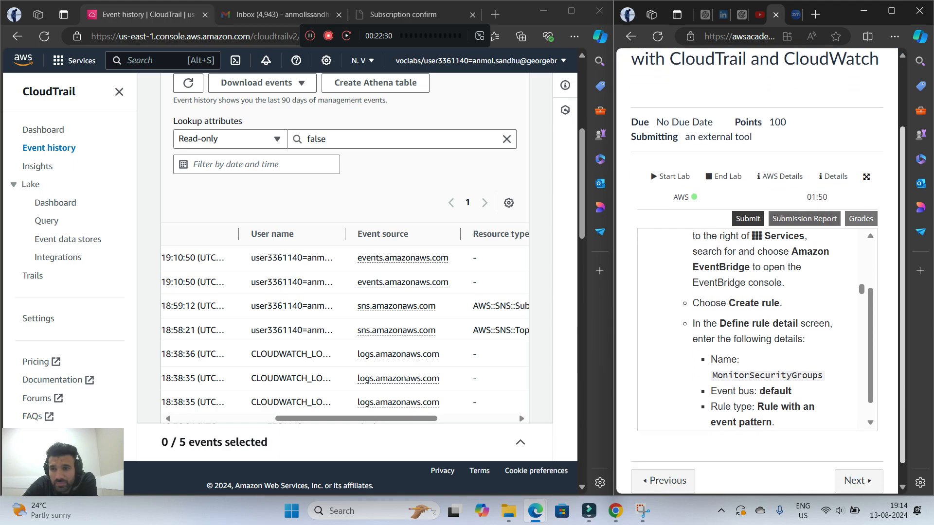
scroll(759, 306, down, 10)
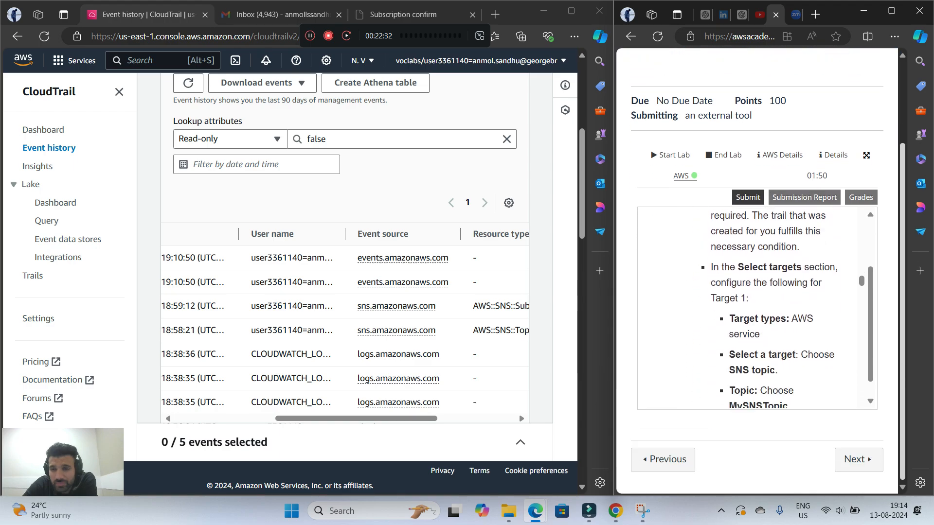
scroll(758, 308, down, 10)
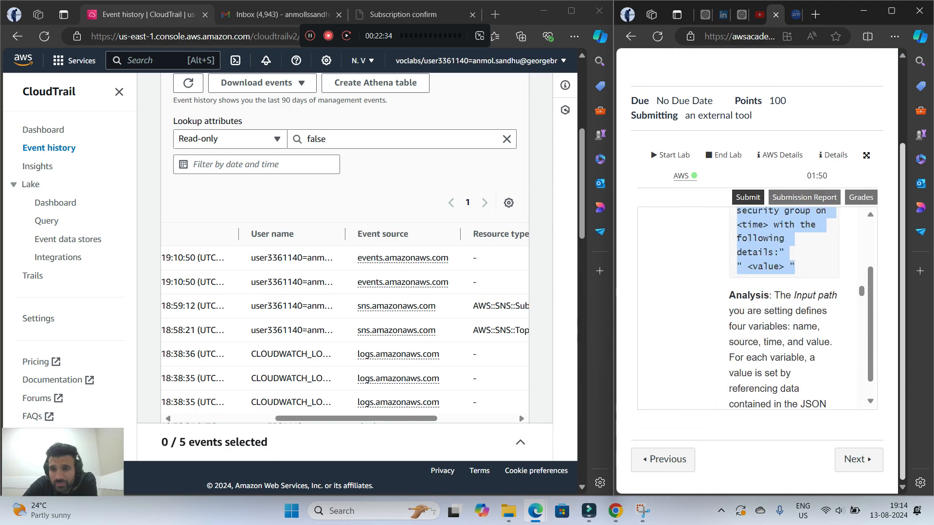
scroll(757, 308, down, 10)
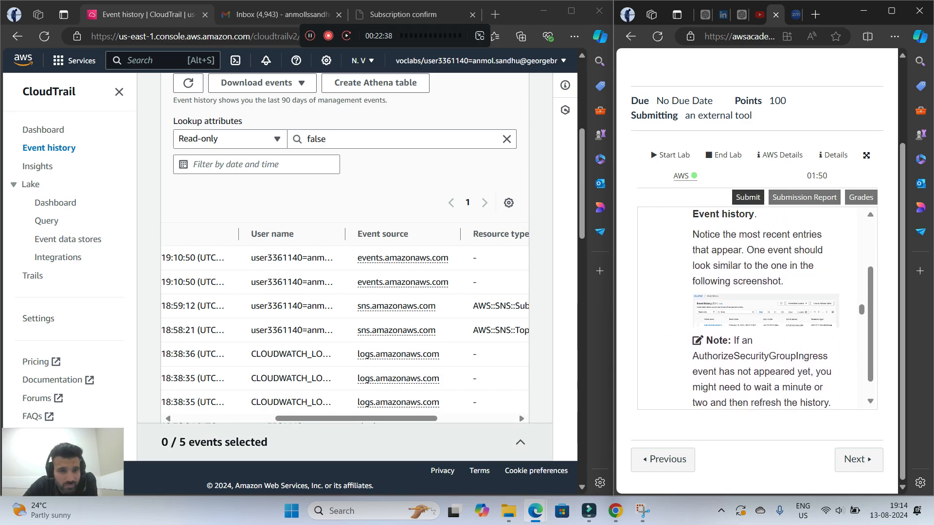
Refresh the CloudTrail event history and read the lab instruction about the AuthorizeSecurityGroupIngress link
drag(365, 419, 262, 419)
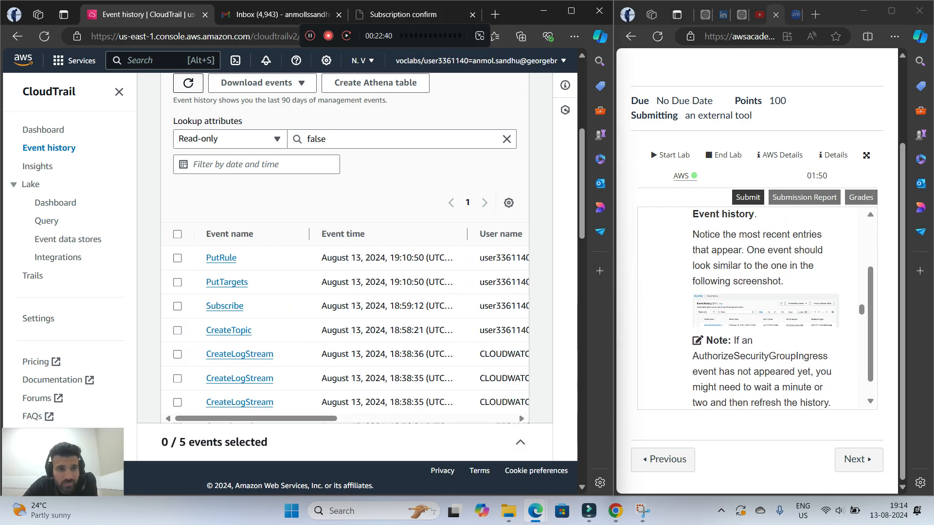
click(189, 83)
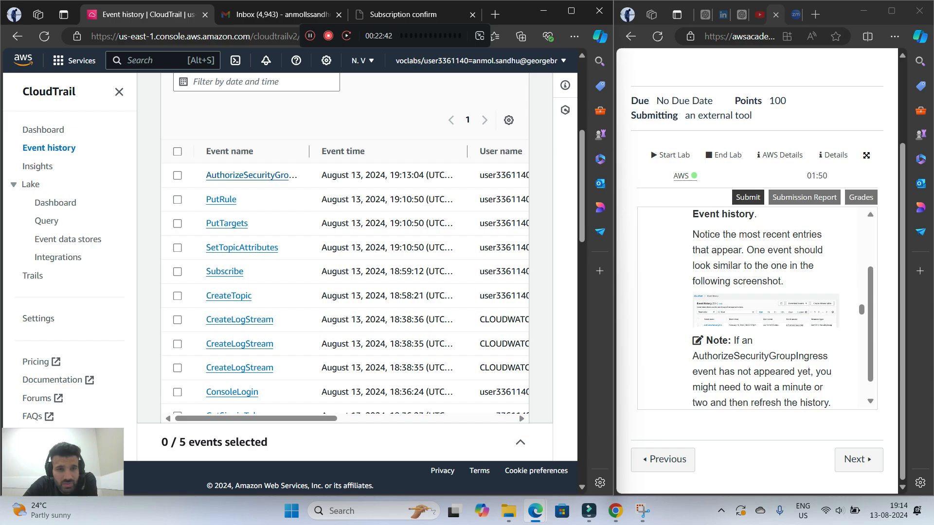
scroll(758, 307, down, 3)
scroll(758, 308, down, 1)
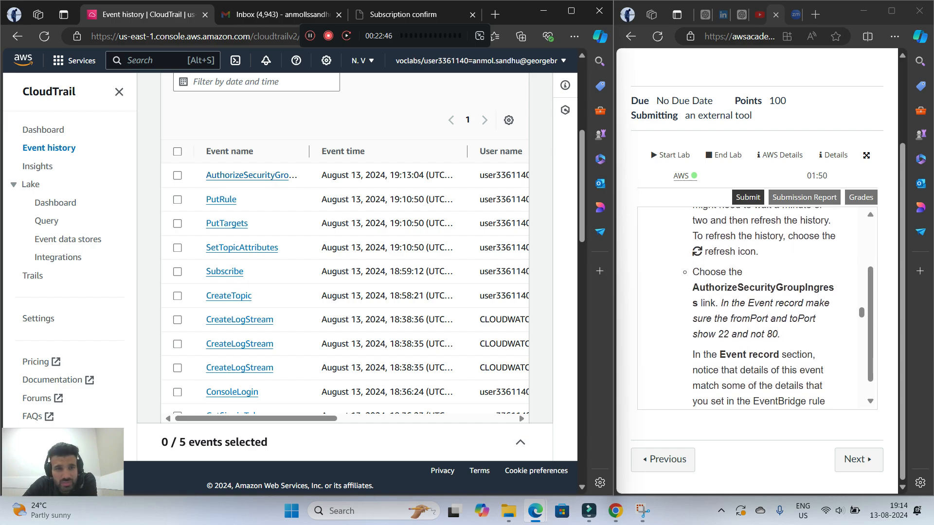
Open the details of the AuthorizeSecurityGroupIngress event from the event history
click(252, 175)
scroll(757, 308, down, 1)
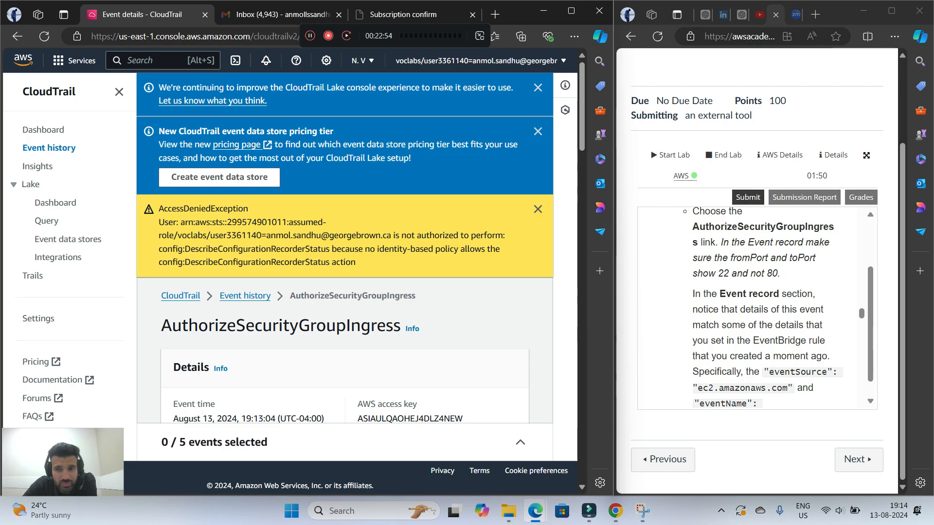
scroll(345, 244, down, 3)
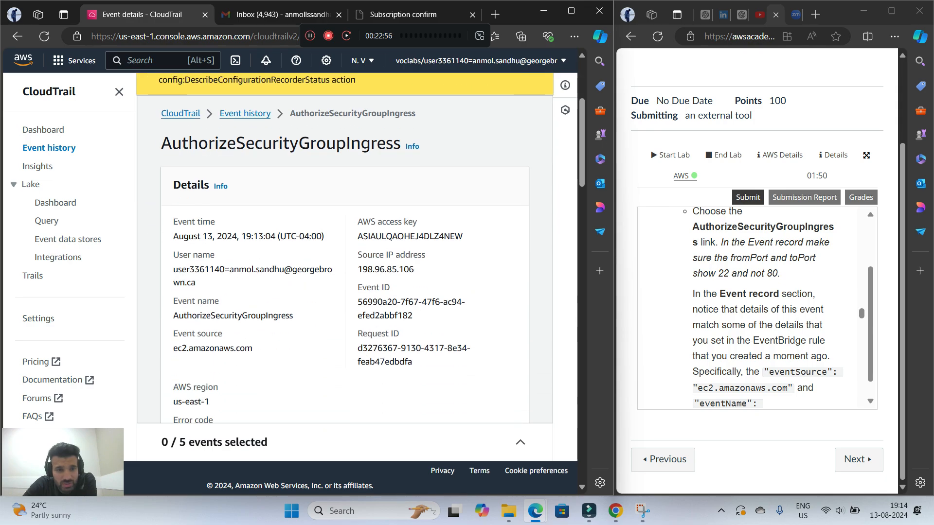
Examine the AuthorizeSecurityGroupIngress event record, checking its eventSource, eventName, fromPort and toPort values against the lab instructions
scroll(345, 244, down, 10)
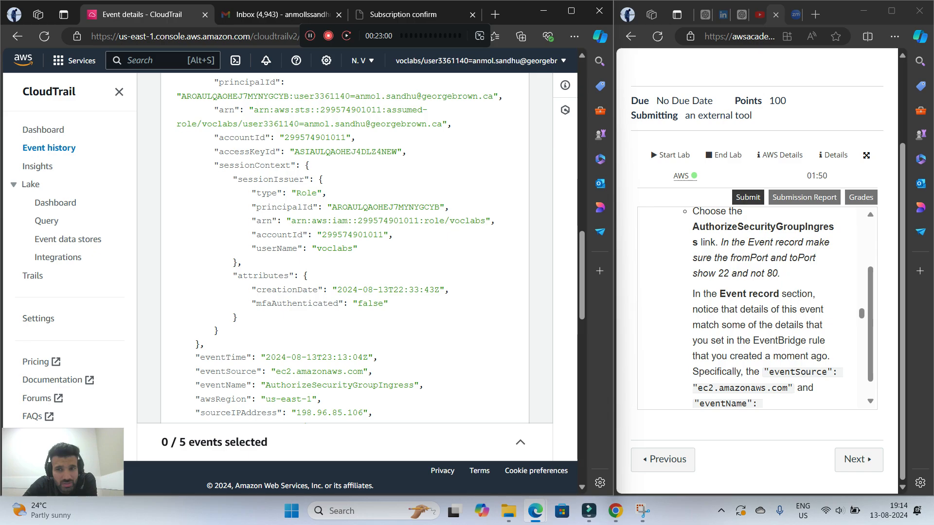
scroll(344, 244, up, 1)
scroll(345, 244, down, 4)
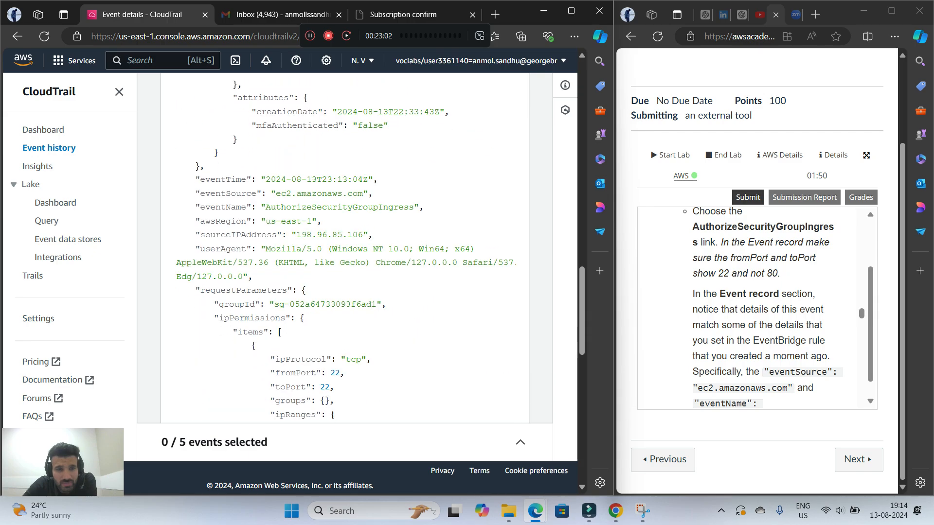
scroll(344, 244, up, 5)
scroll(344, 243, up, 3)
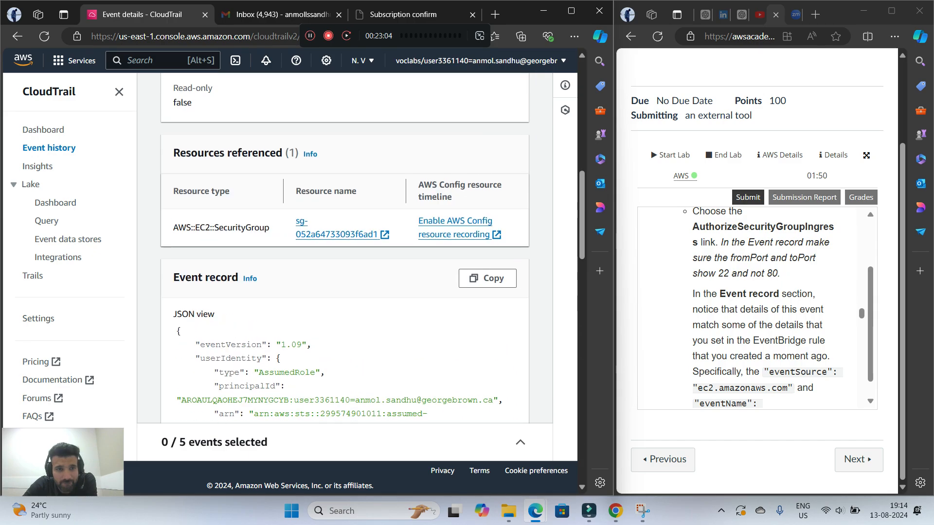
scroll(345, 243, down, 5)
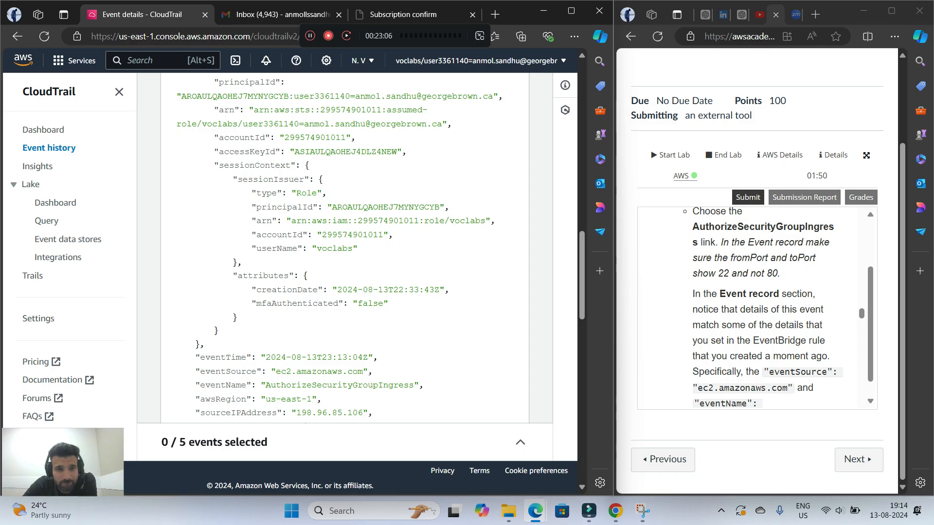
scroll(345, 243, up, 1)
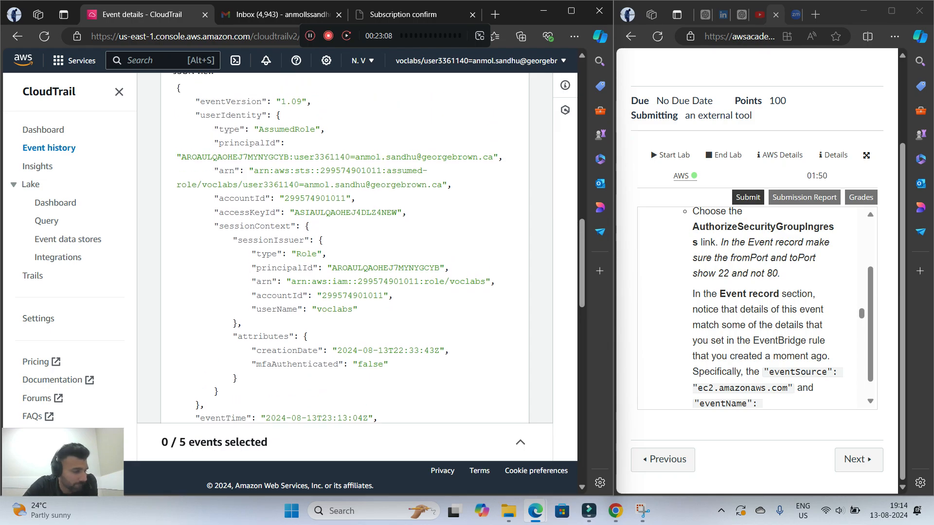
scroll(344, 243, up, 1)
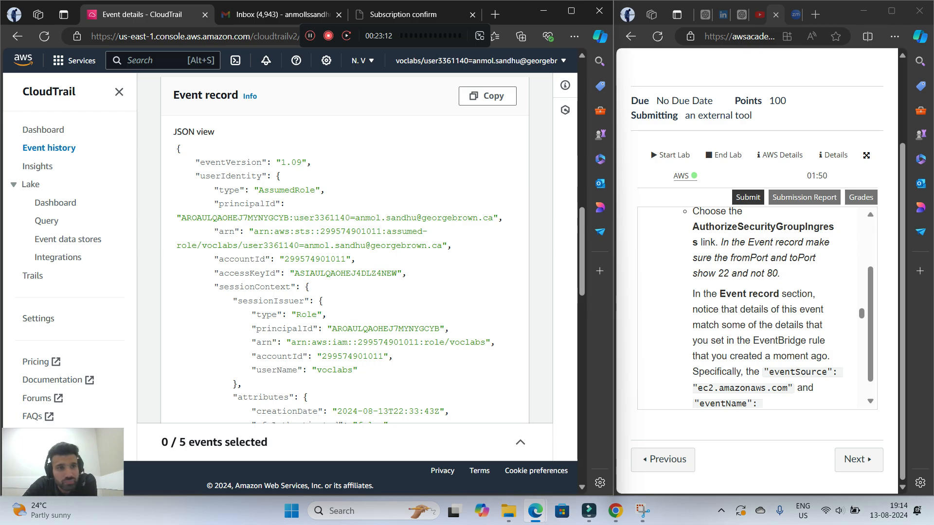
scroll(344, 243, down, 1)
scroll(344, 248, down, 3)
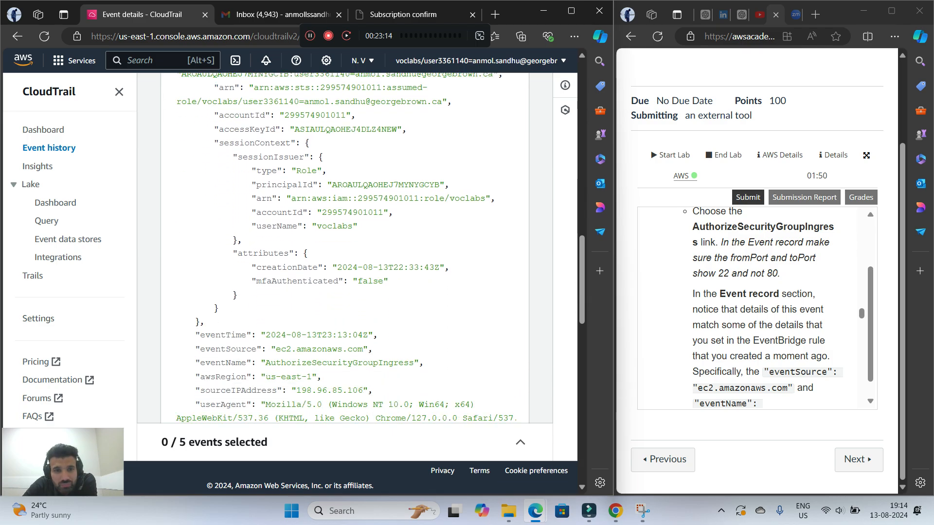
scroll(345, 248, down, 2)
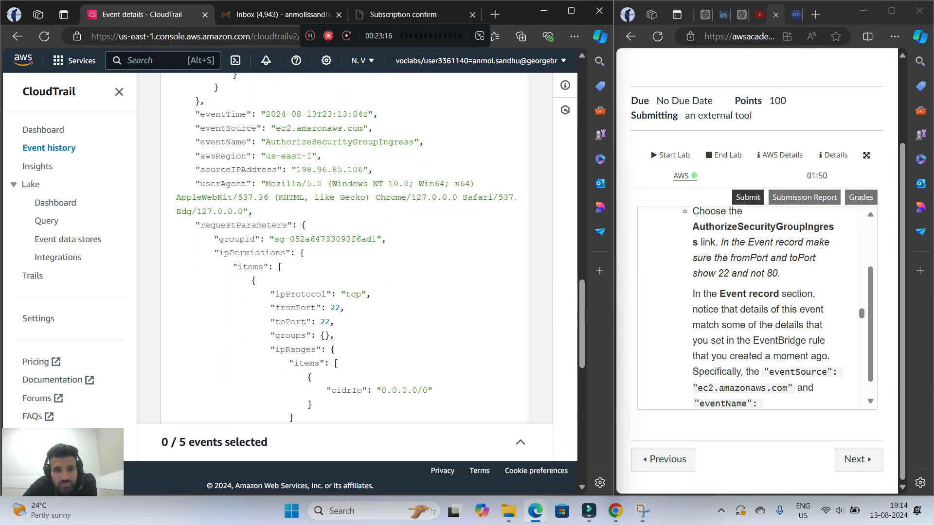
Compare the AuthorizeSecurityGroupIngress event record with the lab's notes on matching name-value pairs, and read lab step 12 about checking the inbox
scroll(345, 248, down, 1)
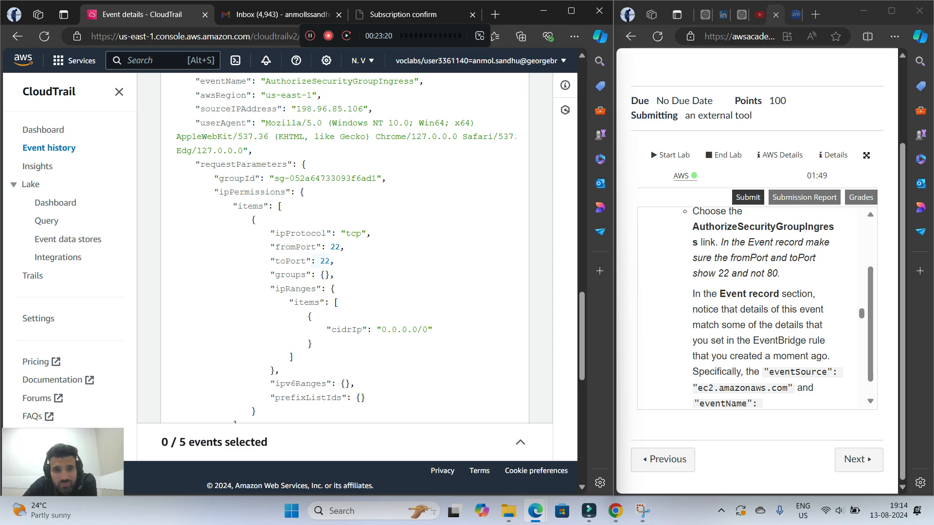
scroll(759, 306, down, 1)
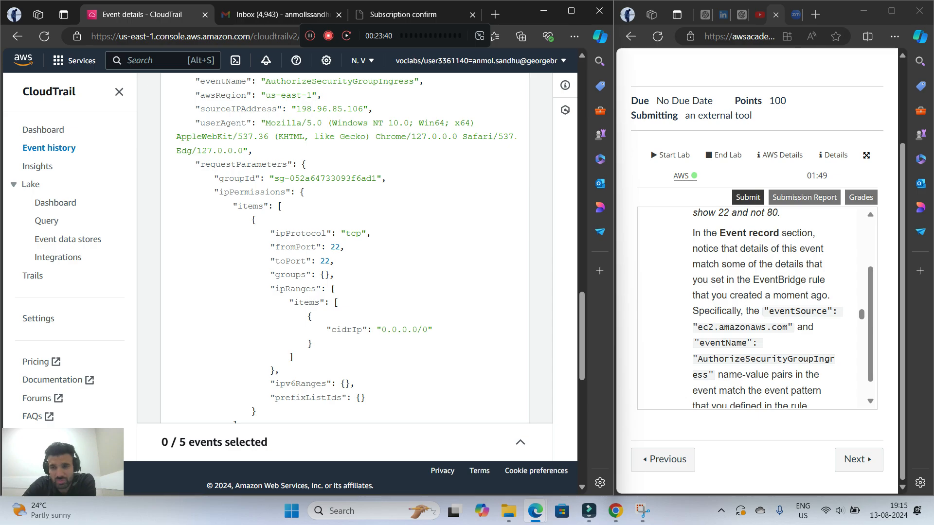
scroll(767, 311, down, 2)
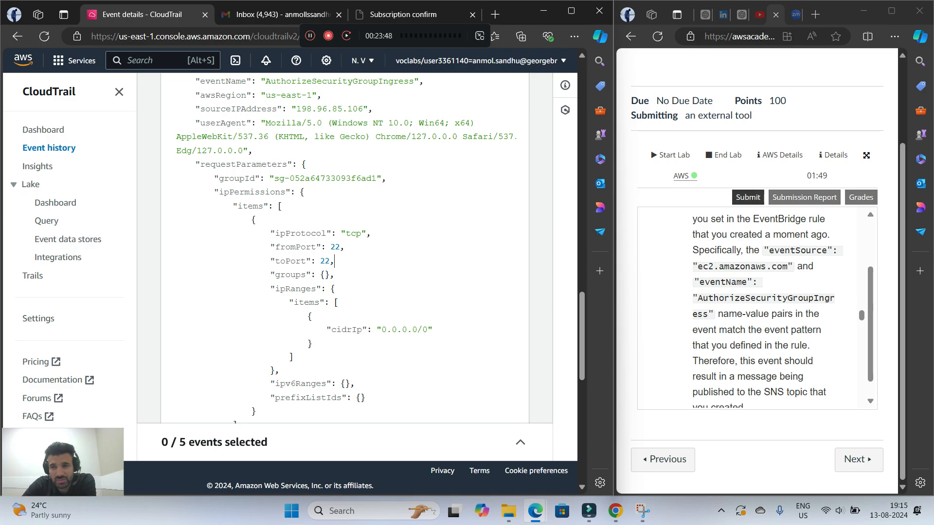
scroll(758, 309, down, 2)
scroll(758, 308, up, 1)
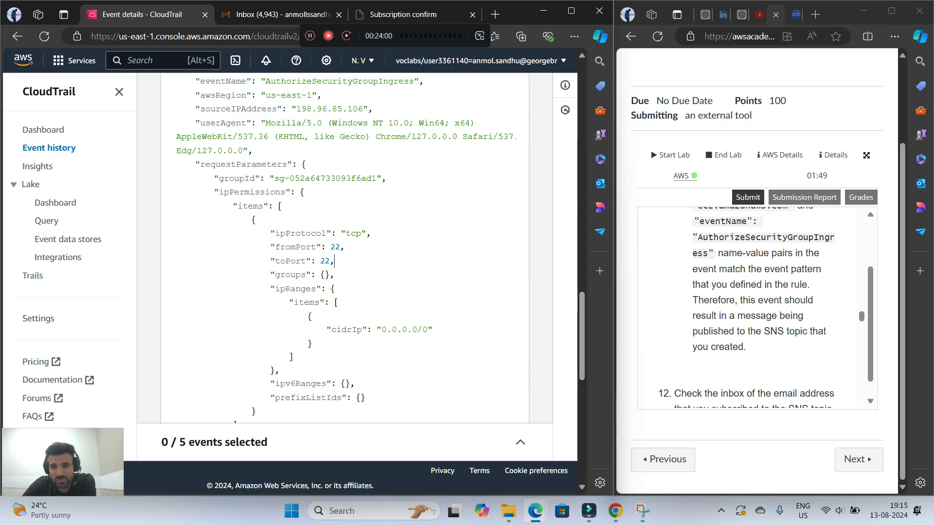
scroll(754, 306, down, 1)
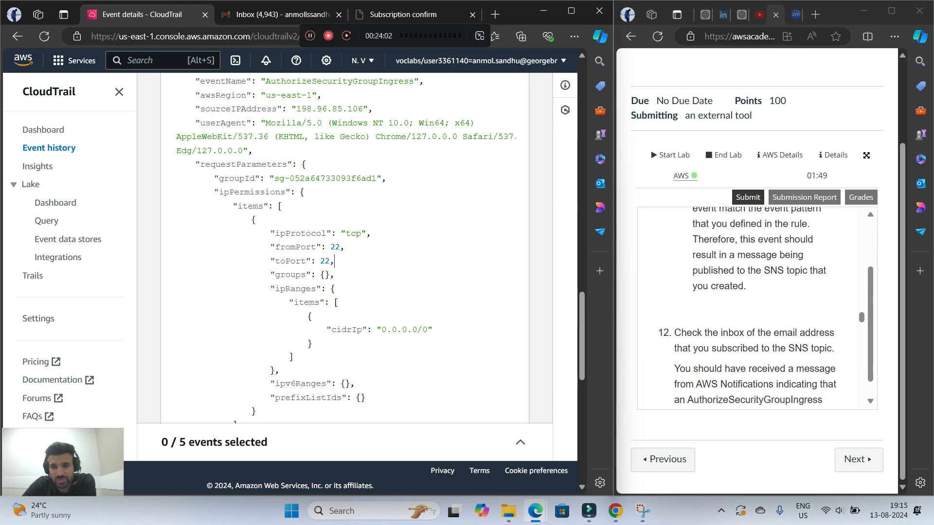
scroll(754, 307, down, 1)
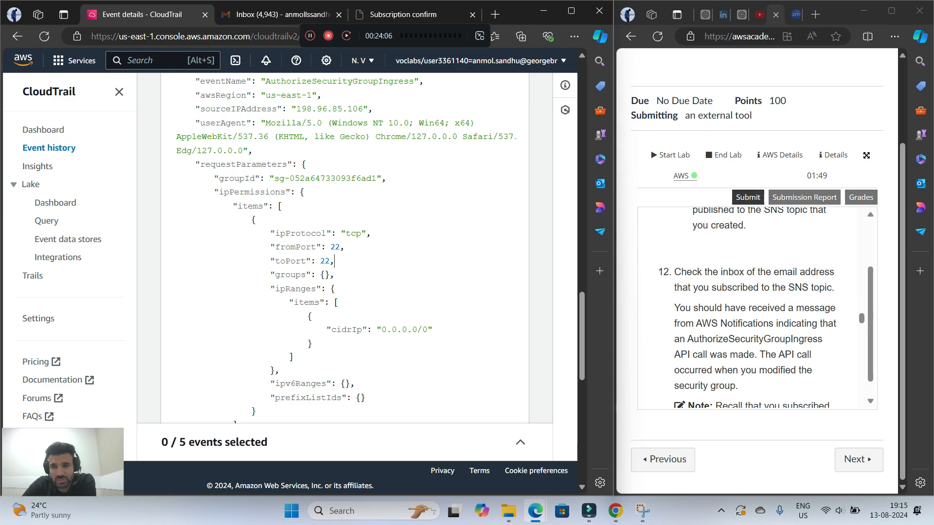
Switch to Gmail, refresh the inbox, and examine the AWS Notification Message in a maximized window before returning to the side-by-side layout
click(282, 14)
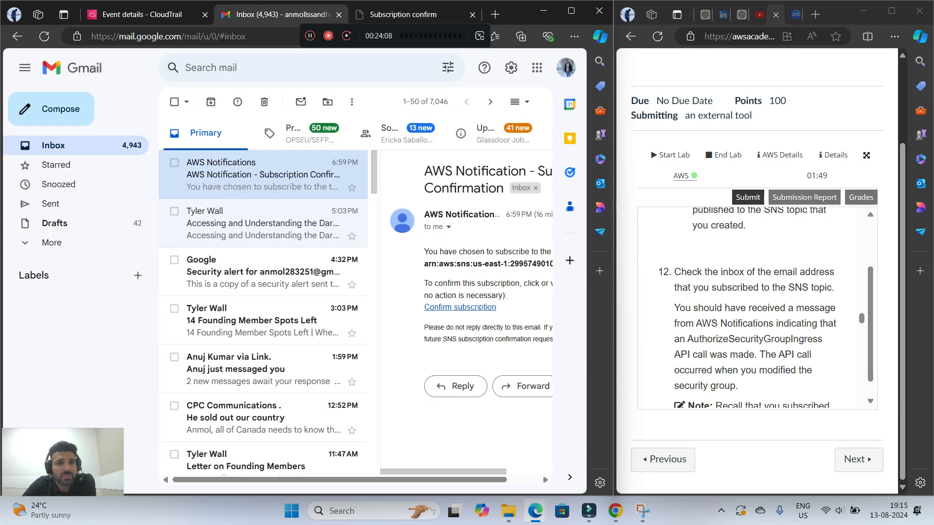
key(F5)
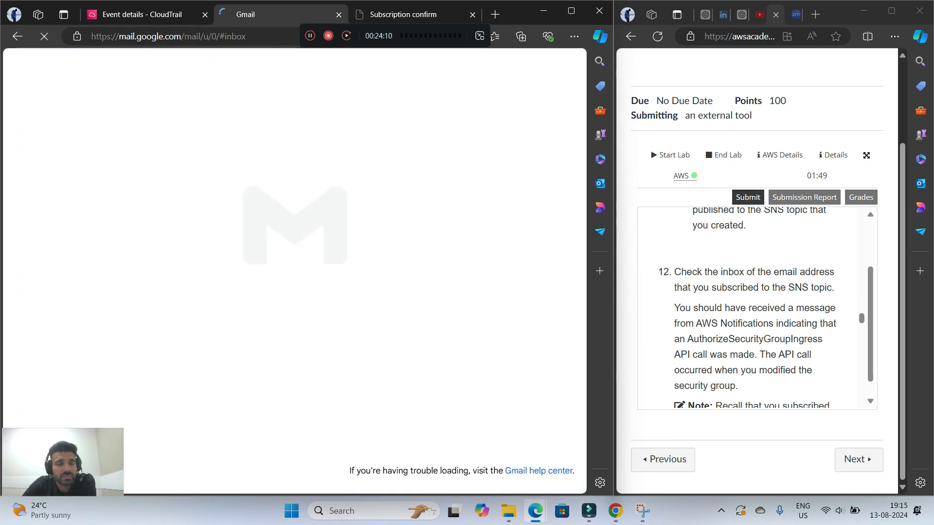
click(263, 174)
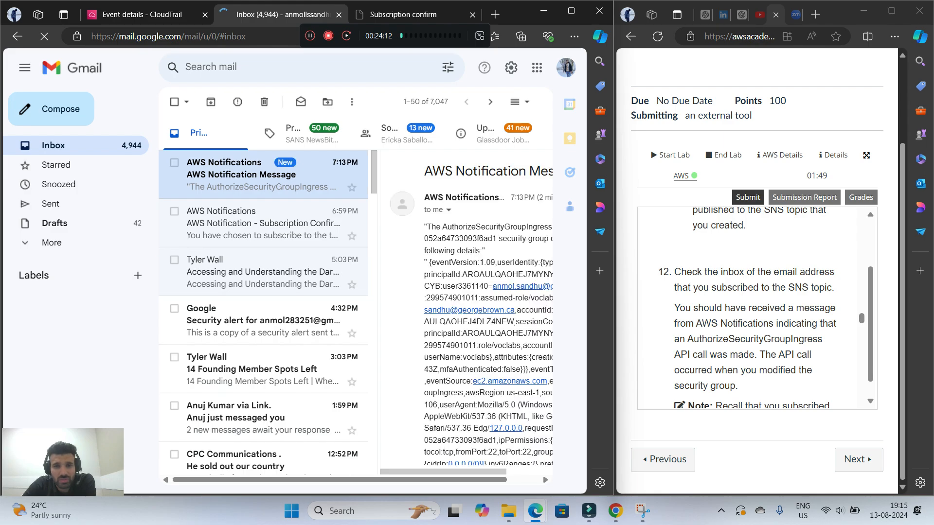
click(571, 10)
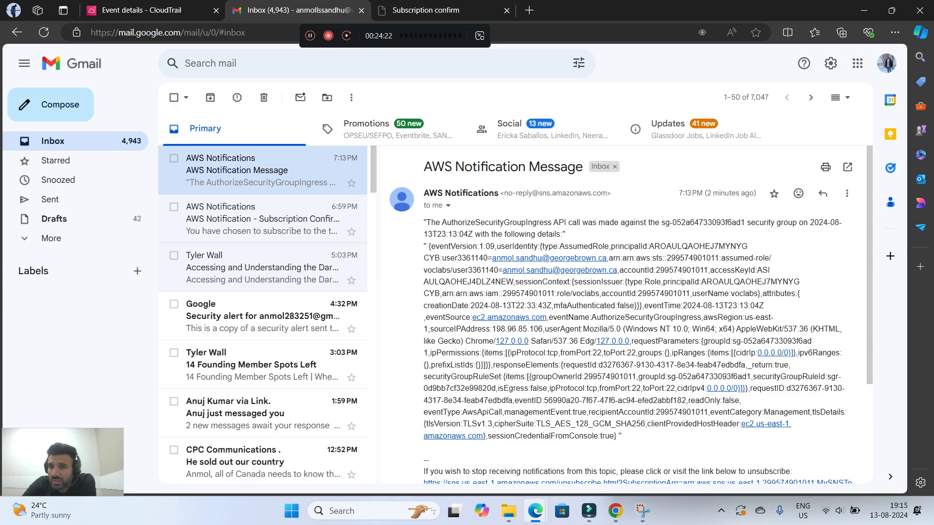
drag(708, 222, 764, 424)
click(764, 433)
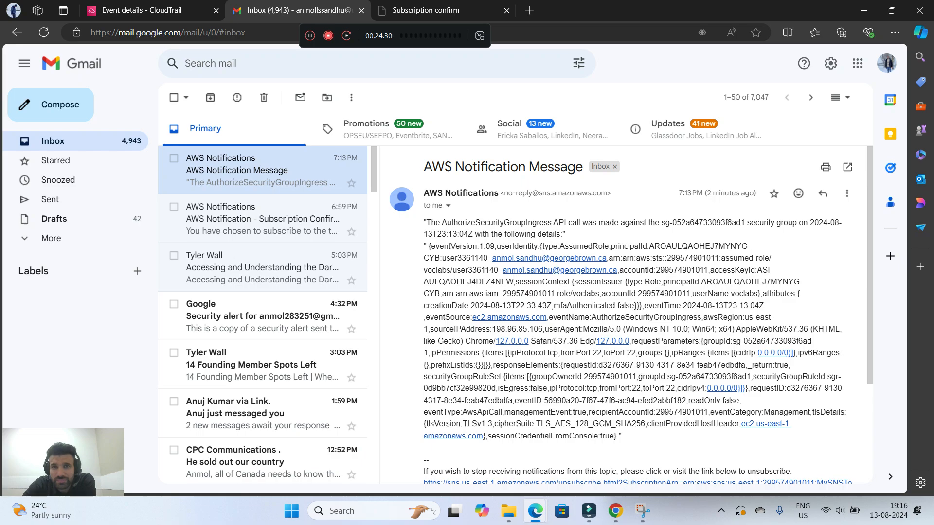
drag(554, 7, 1, 185)
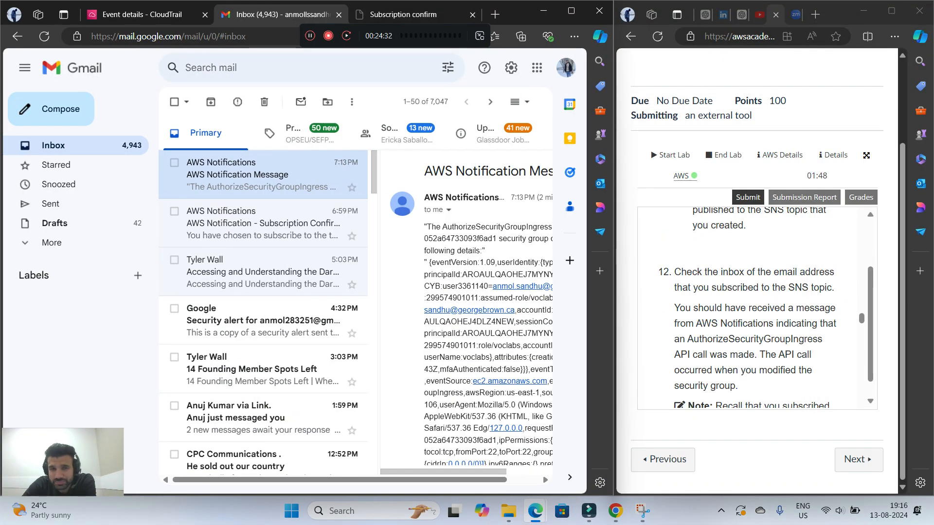
Return to the CloudTrail event details and read the remaining Task 3 instructions and the task's closing summary
click(146, 15)
scroll(757, 311, down, 2)
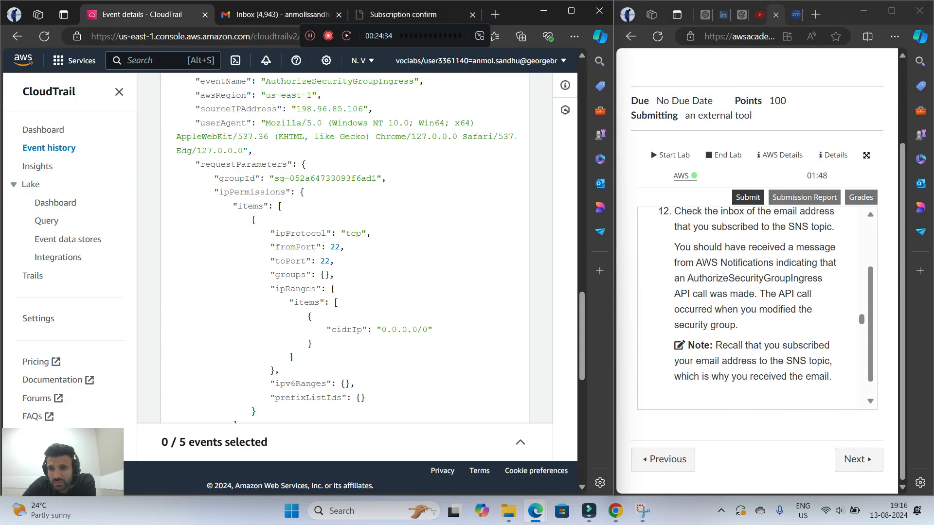
scroll(757, 311, down, 6)
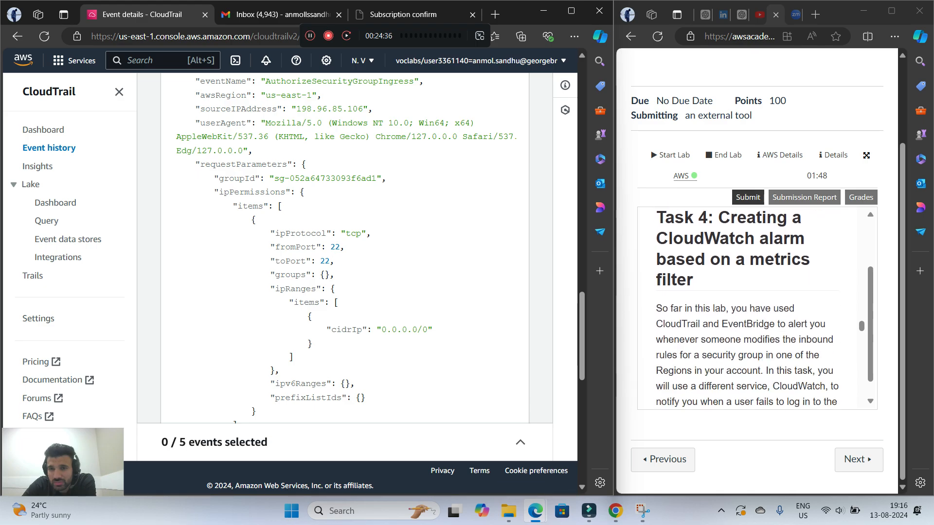
scroll(757, 311, up, 3)
click(310, 35)
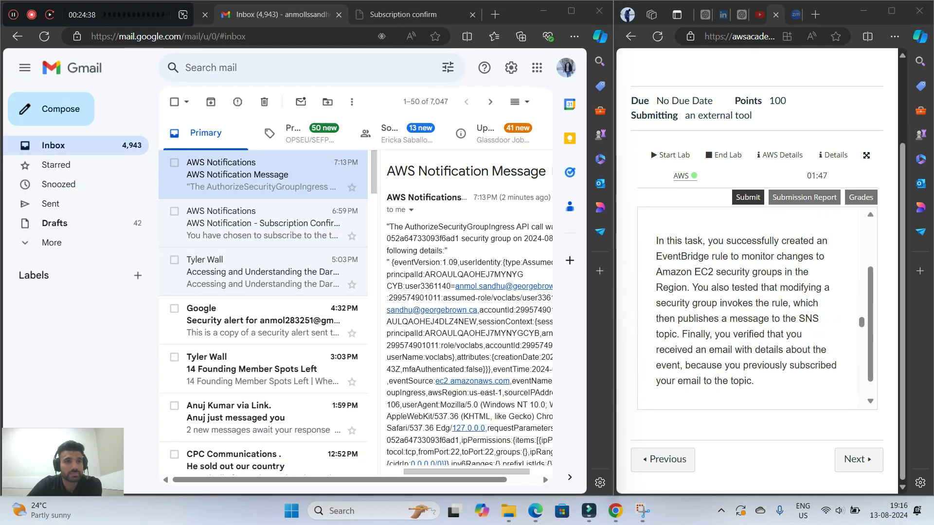
drag(83, 15, 384, 36)
Read the lab's Task 4 introduction on the CloudWatch alarm and step 13 on creating a CloudWatch metric filter
scroll(757, 311, down, 4)
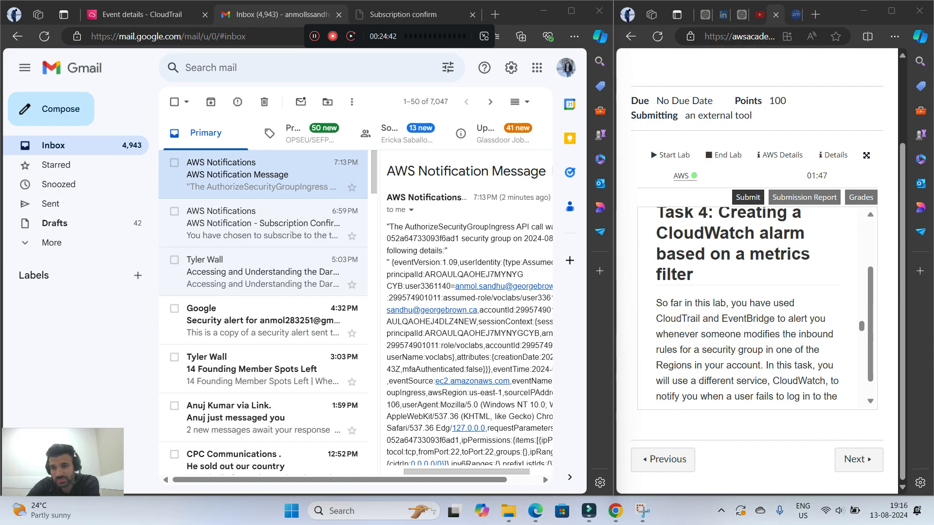
scroll(757, 307, up, 1)
scroll(757, 307, up, 1)
scroll(757, 307, down, 4)
scroll(757, 306, up, 2)
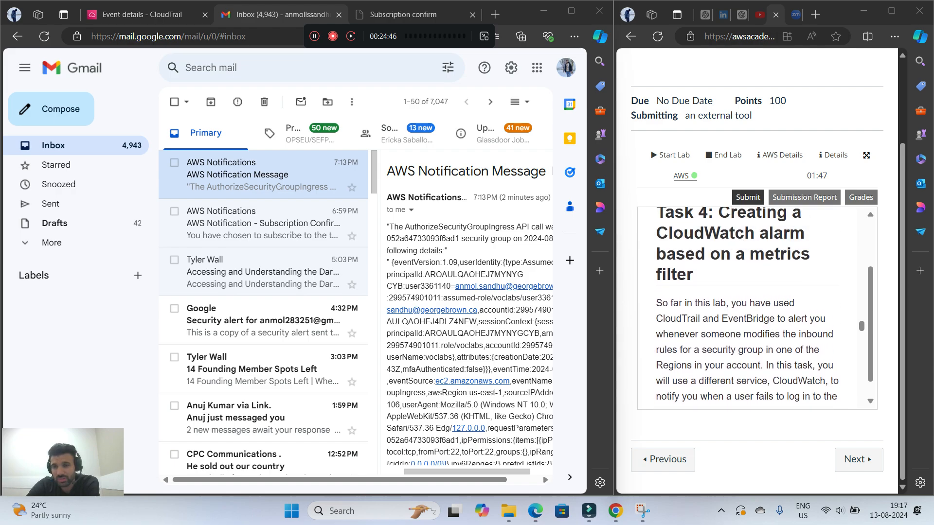
scroll(757, 306, down, 2)
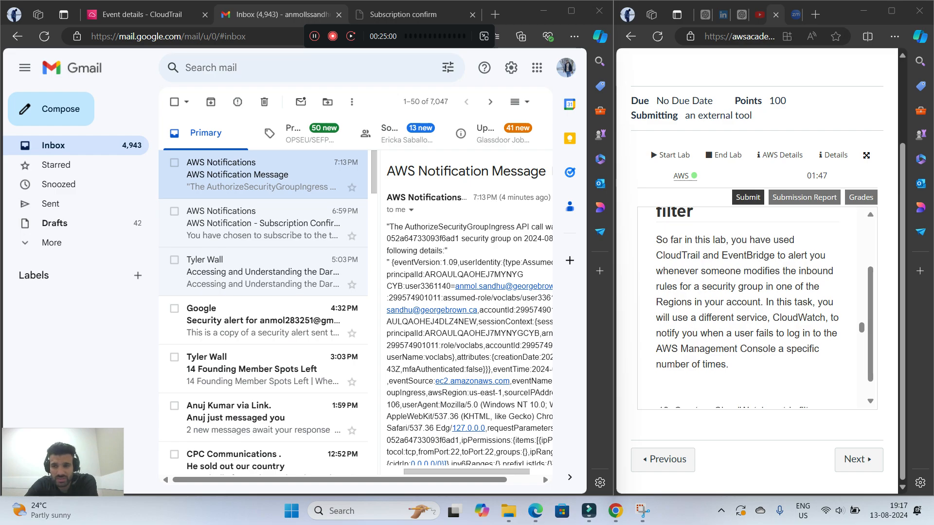
scroll(754, 307, down, 2)
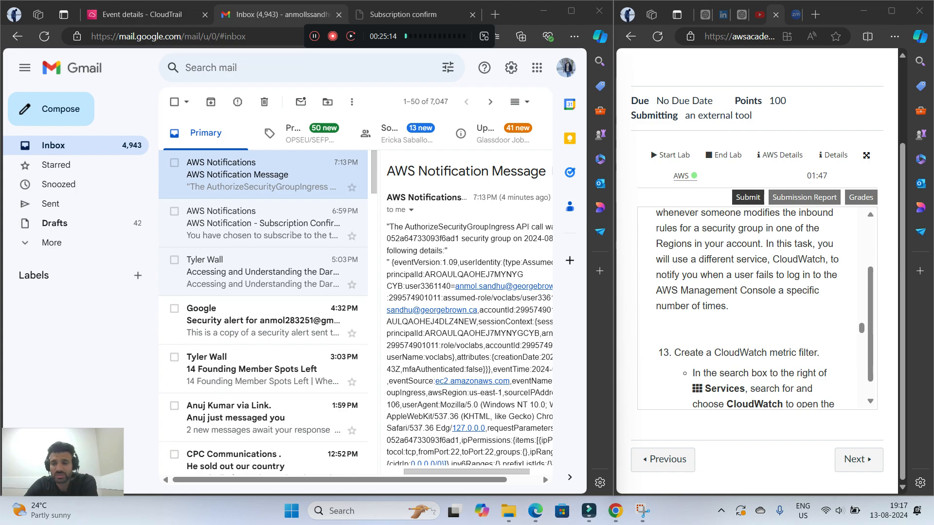
scroll(754, 307, down, 3)
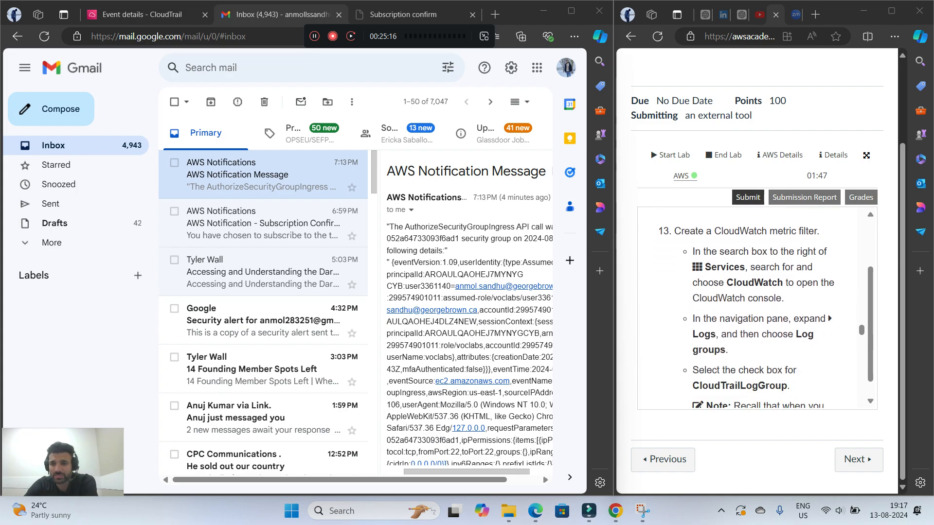
Return to the AWS console, search its services for "cloud watch", and open CloudWatch
click(146, 15)
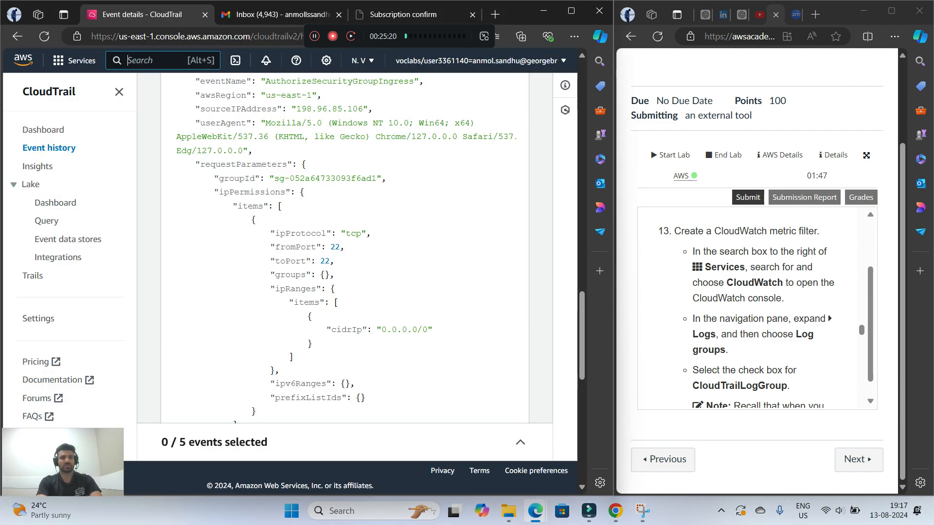
key(alt+s)
text(cloud )
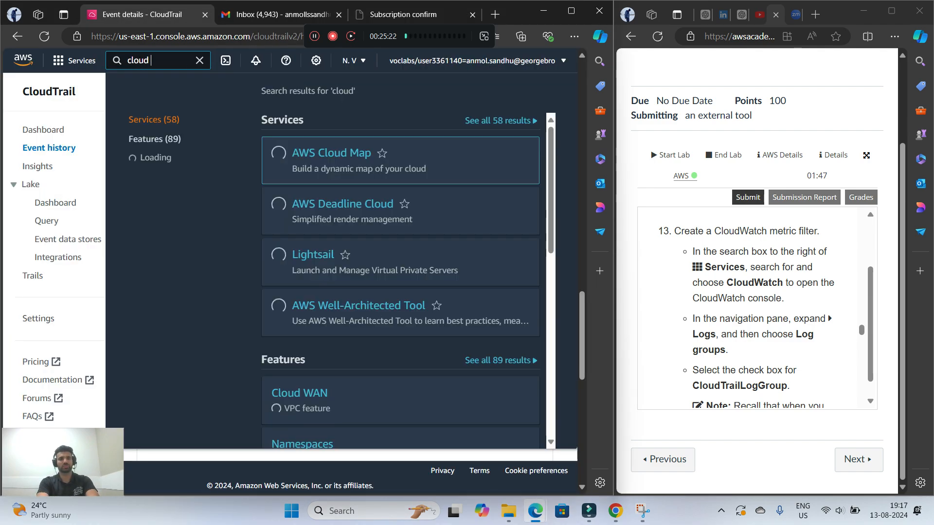
text(watch)
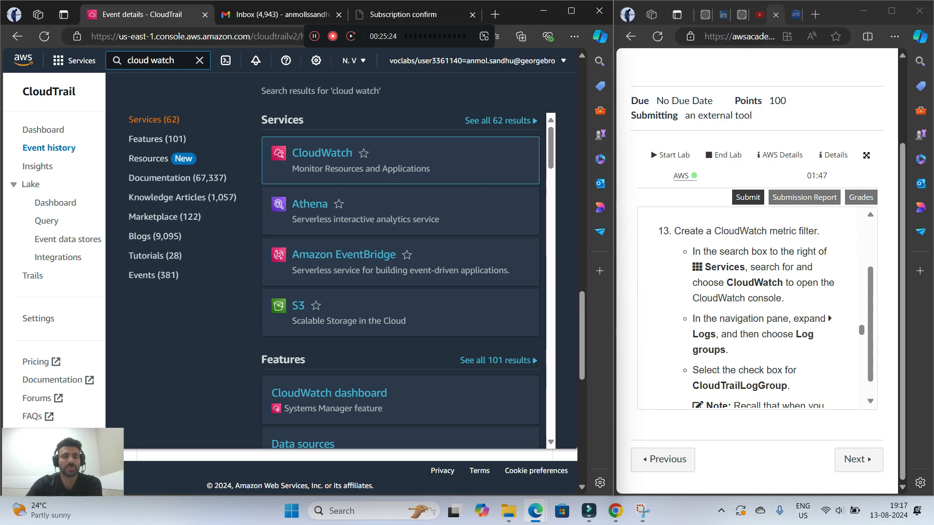
key(Return)
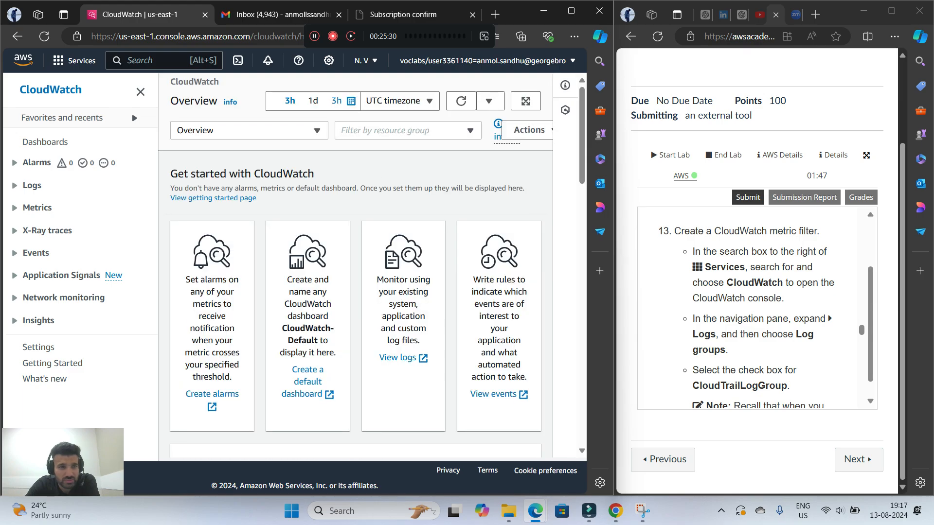
Open the CloudWatch log groups, select CloudTrailLogGroup, and start creating a metric filter for it
click(32, 186)
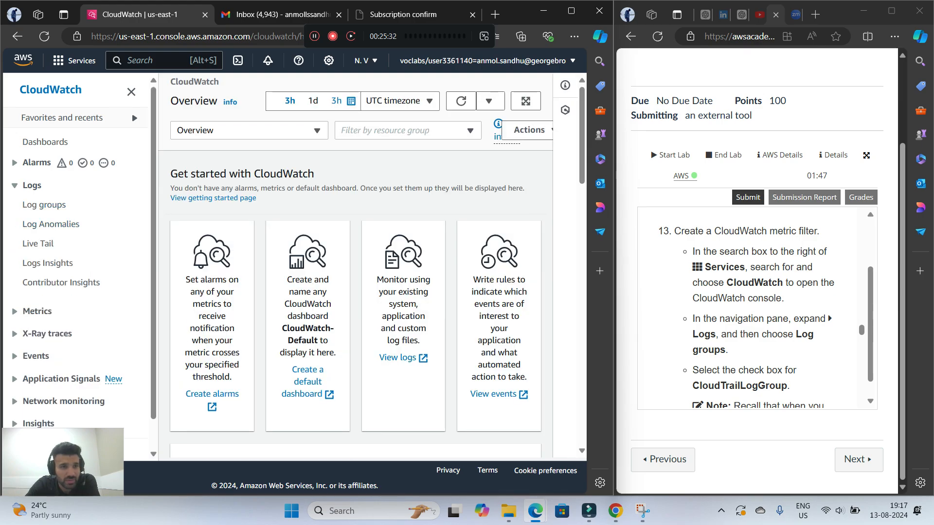
click(44, 205)
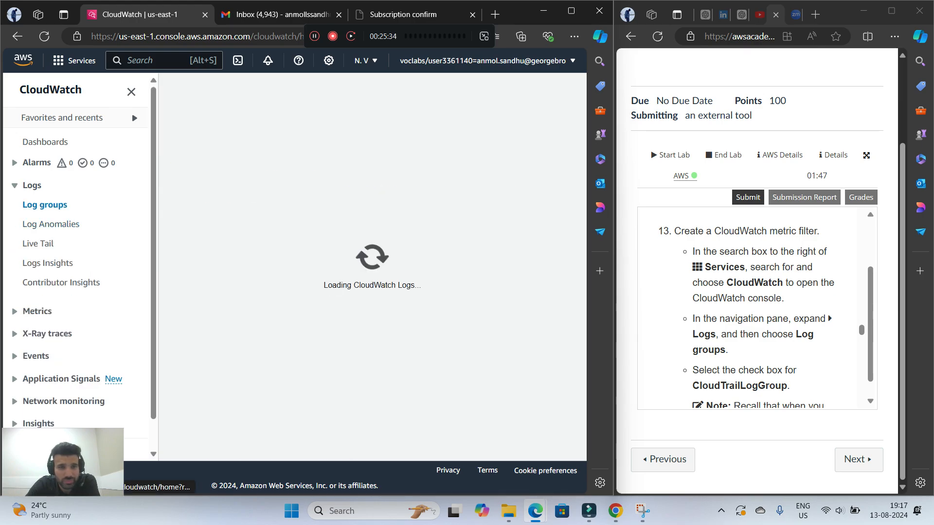
scroll(757, 312, down, 2)
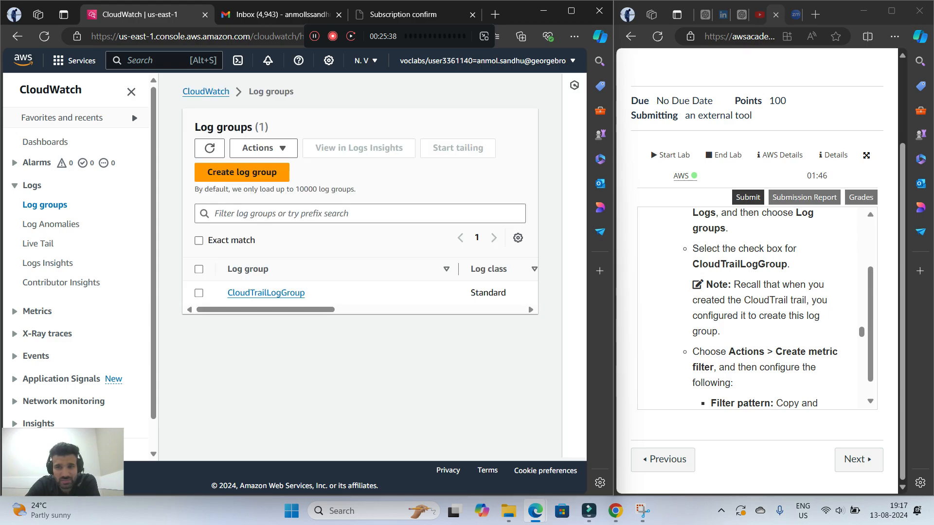
click(199, 293)
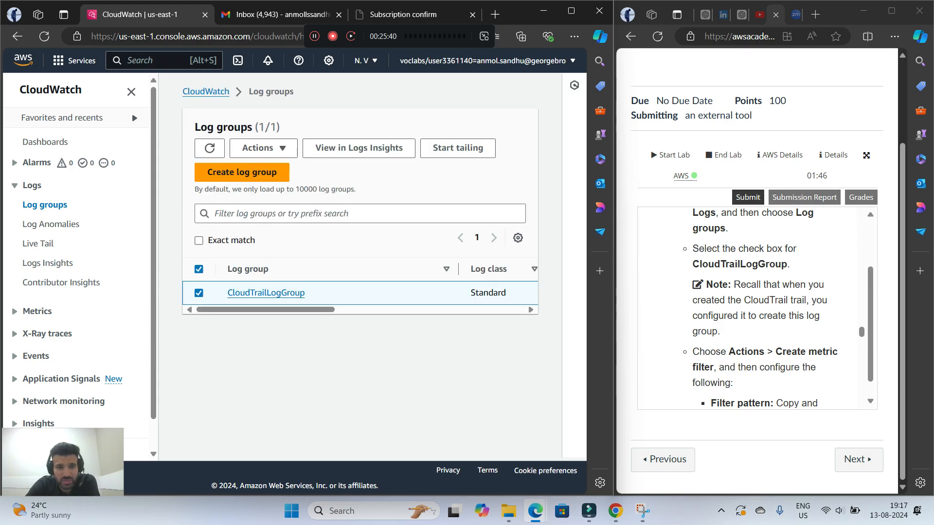
scroll(757, 311, down, 1)
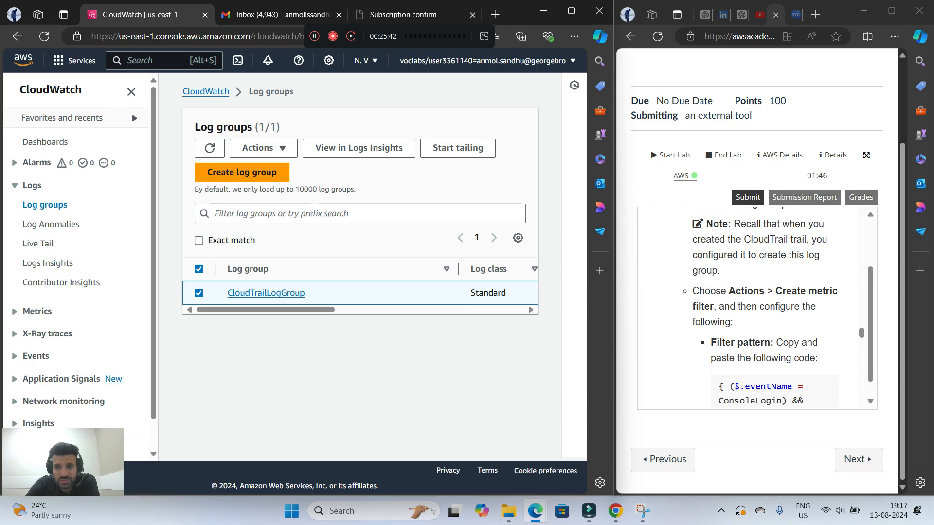
click(263, 148)
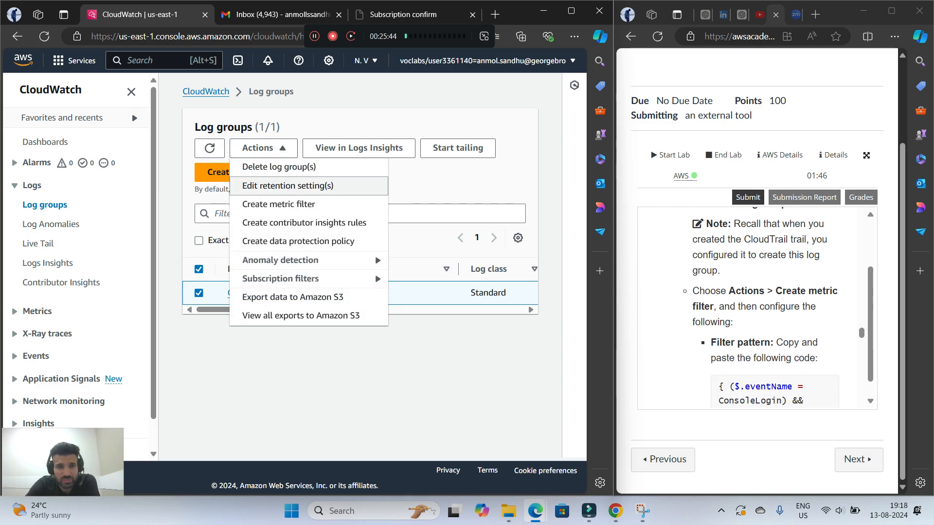
click(278, 204)
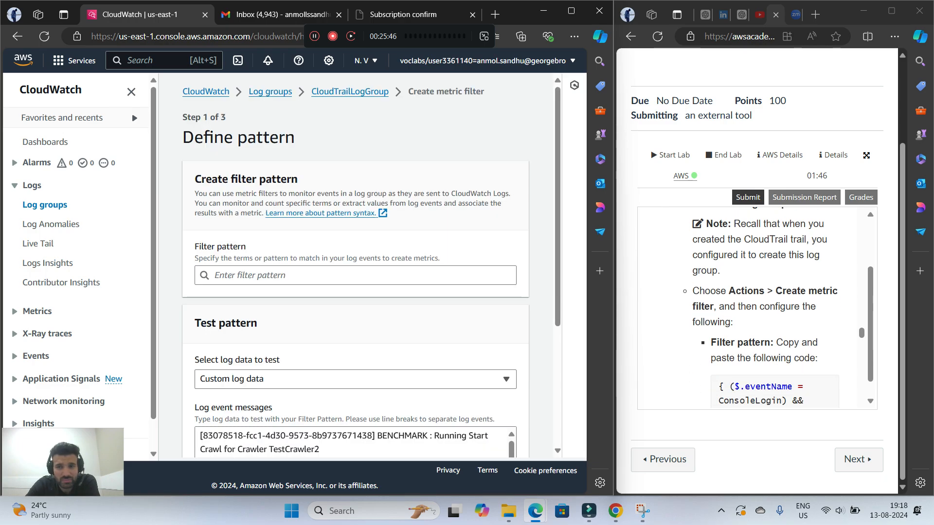
Copy the filter pattern { ($.eventName = ConsoleLogin) && ($.errorMessage = "Failed authentication") } from the lab instructions
scroll(757, 312, down, 1)
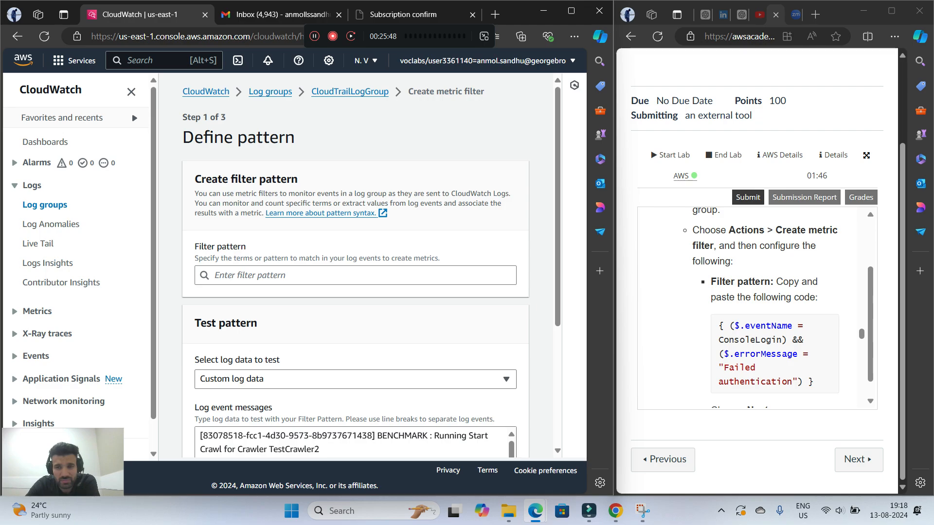
scroll(757, 311, down, 1)
click(721, 266)
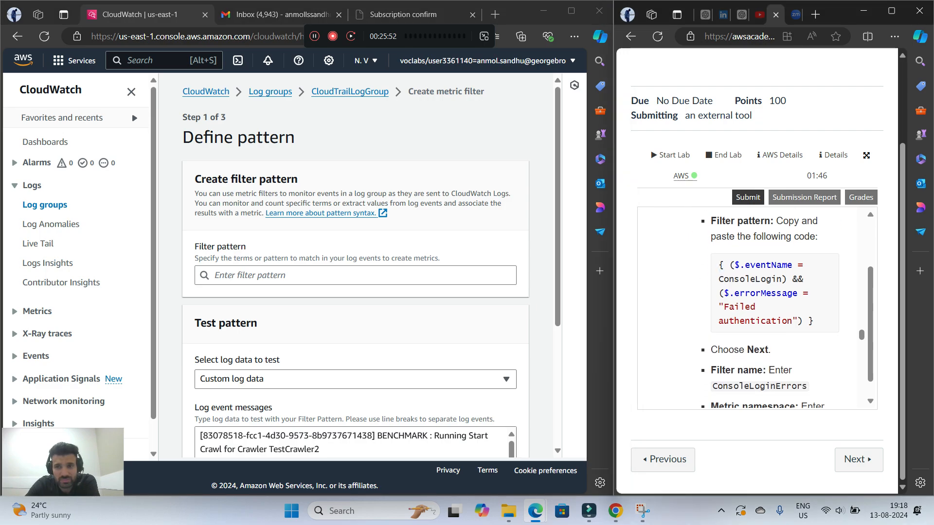
drag(814, 321, 719, 265)
right_click(752, 282)
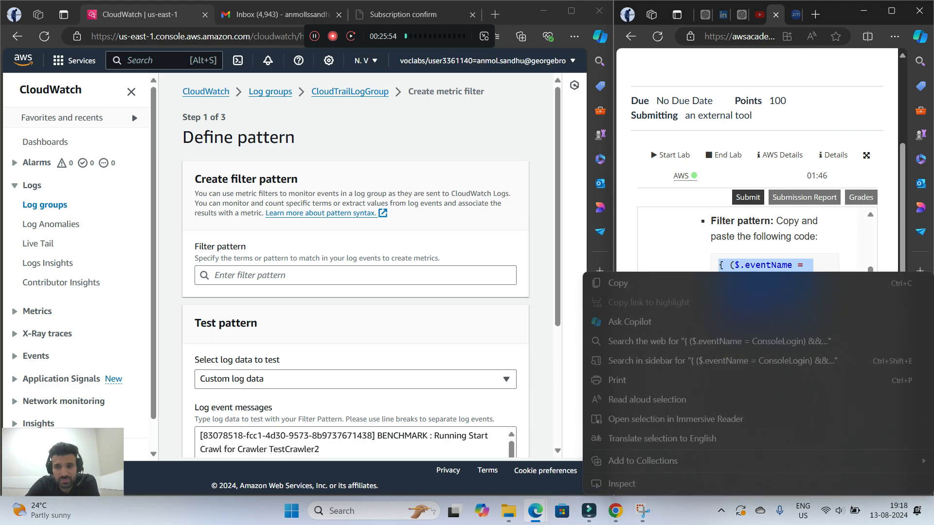
click(752, 283)
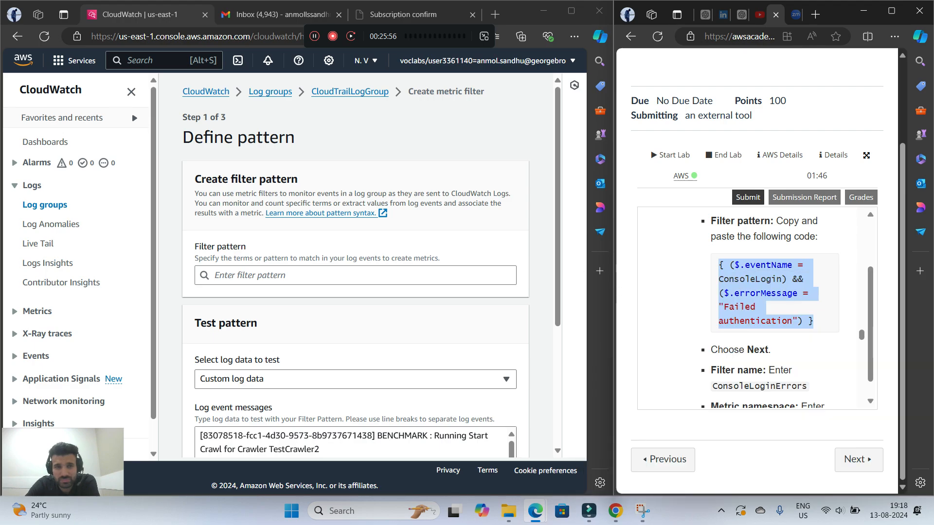
Paste the copied ConsoleLogin failed-authentication code as the filter pattern and continue to assigning the metric
right_click(273, 280)
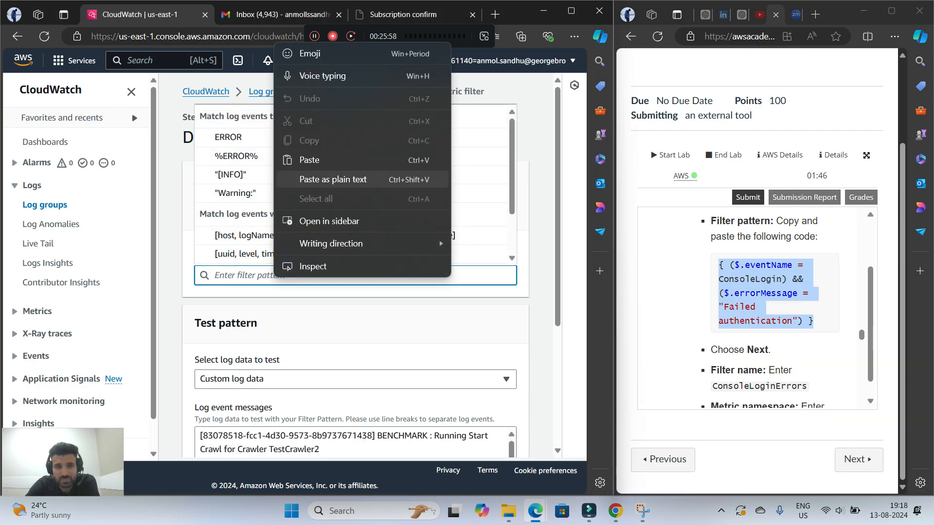
click(312, 159)
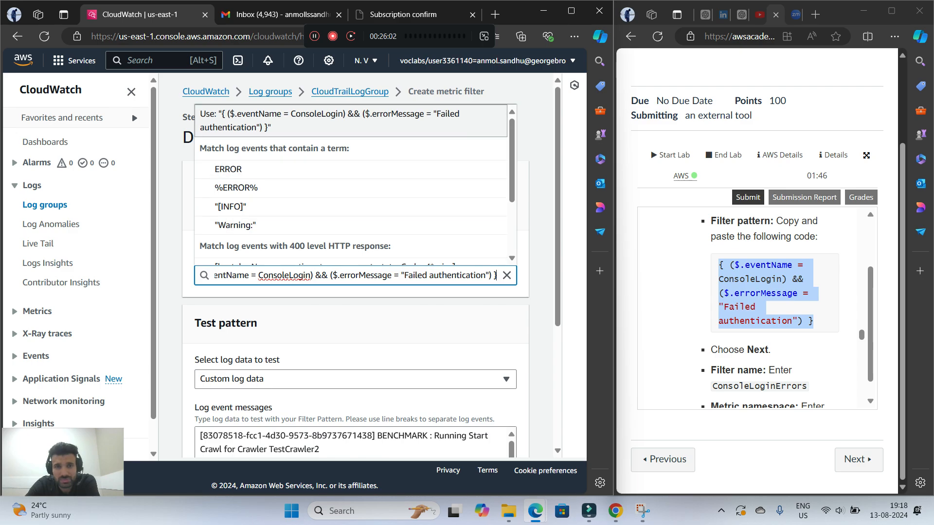
click(341, 121)
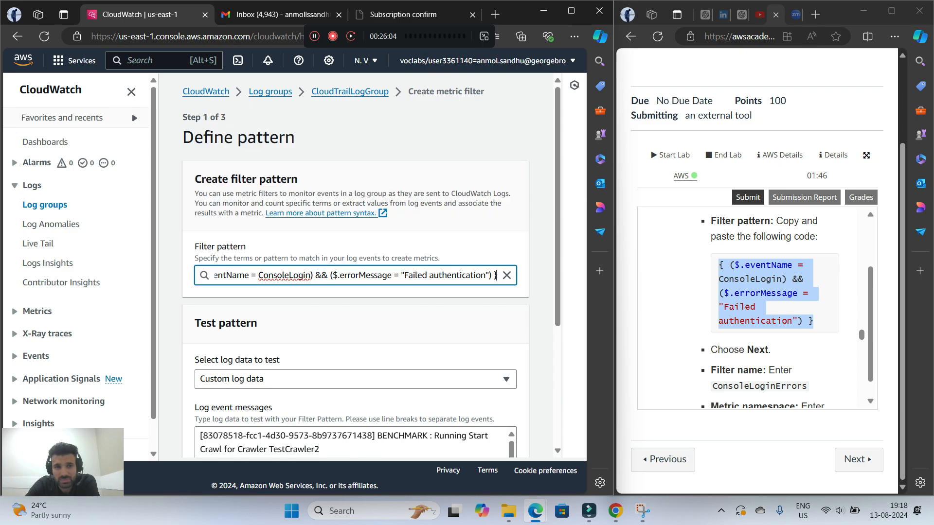
click(340, 120)
scroll(759, 306, down, 2)
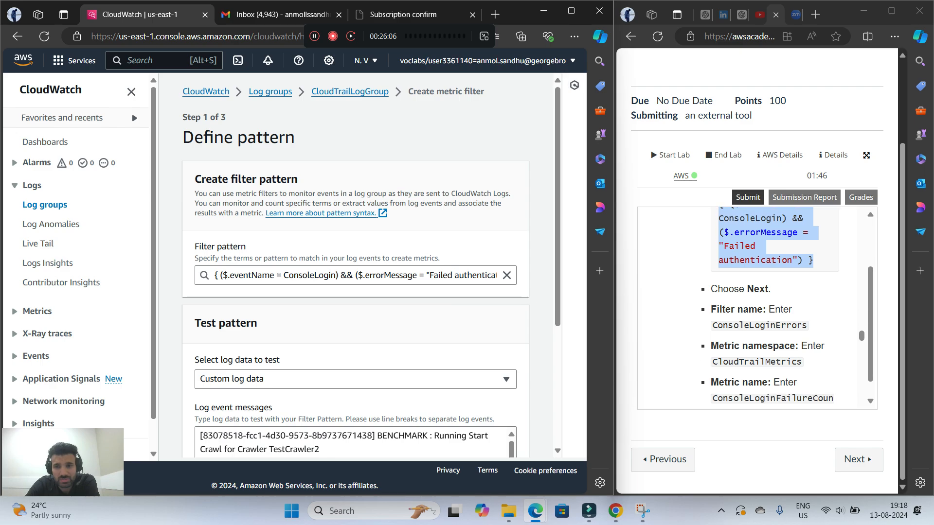
scroll(355, 262, down, 4)
click(506, 436)
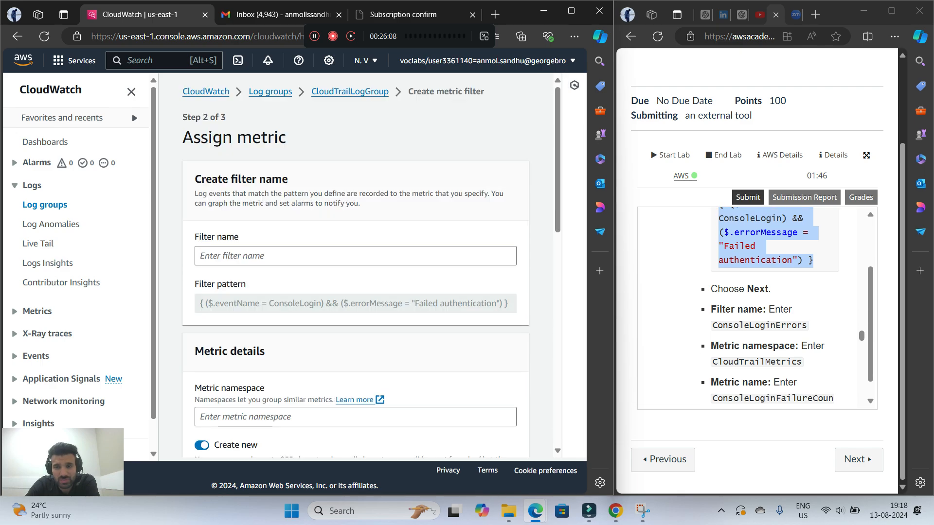
Copy ConsoleLoginErrors from the lab instructions and enter it as the filter name
drag(712, 325, 809, 326)
right_click(805, 325)
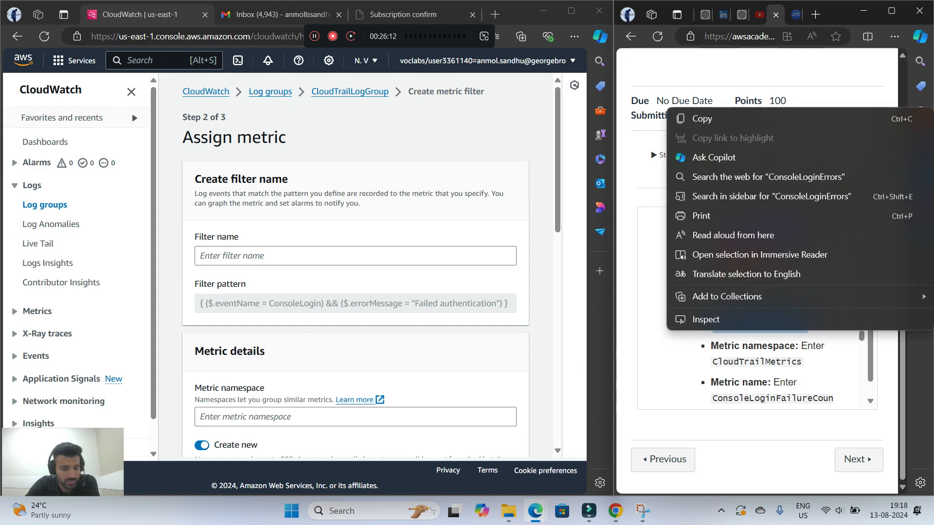
click(699, 119)
right_click(297, 253)
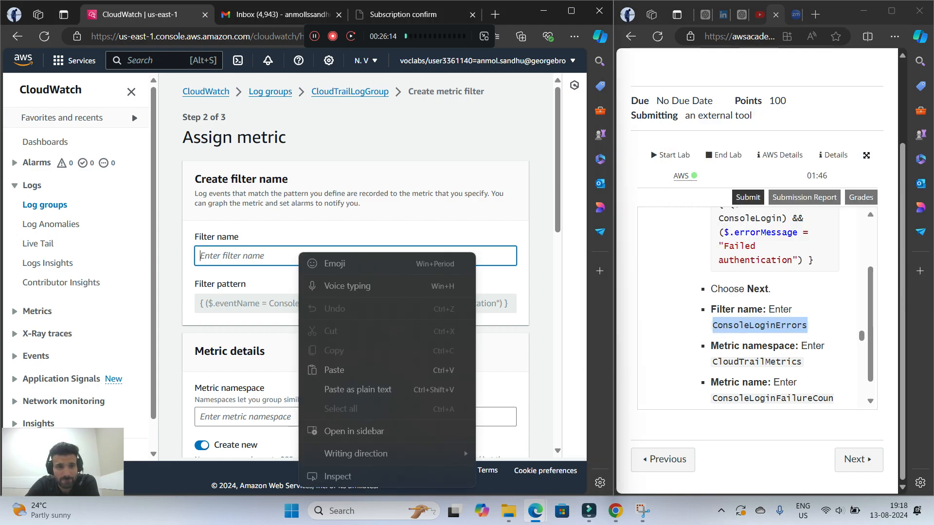
click(335, 369)
Copy CloudTrailMetrics from the lab instructions and enter it as the metric namespace
click(713, 362)
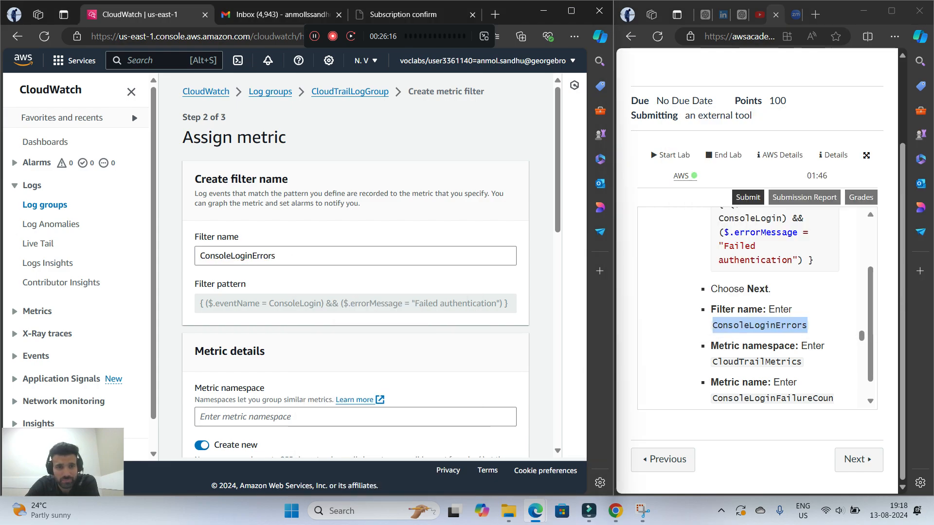
scroll(355, 267, down, 1)
scroll(756, 307, down, 1)
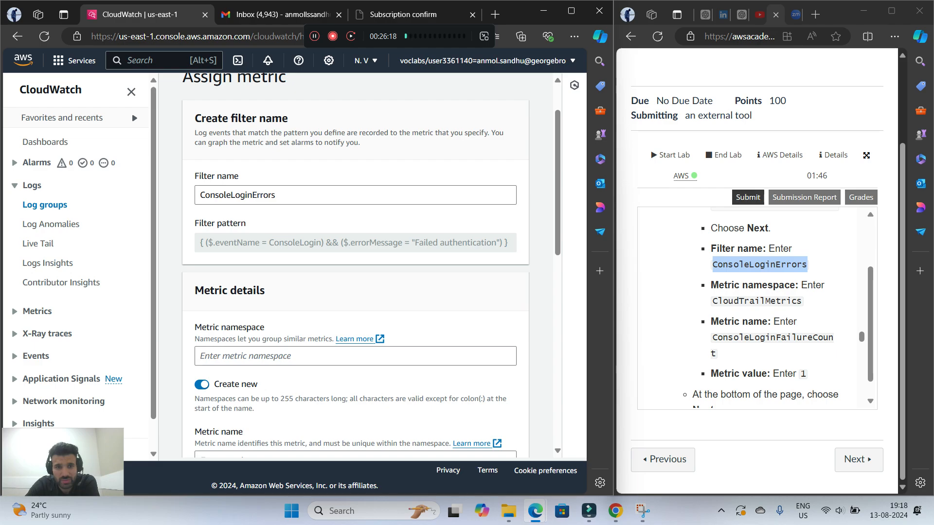
drag(713, 300, 801, 300)
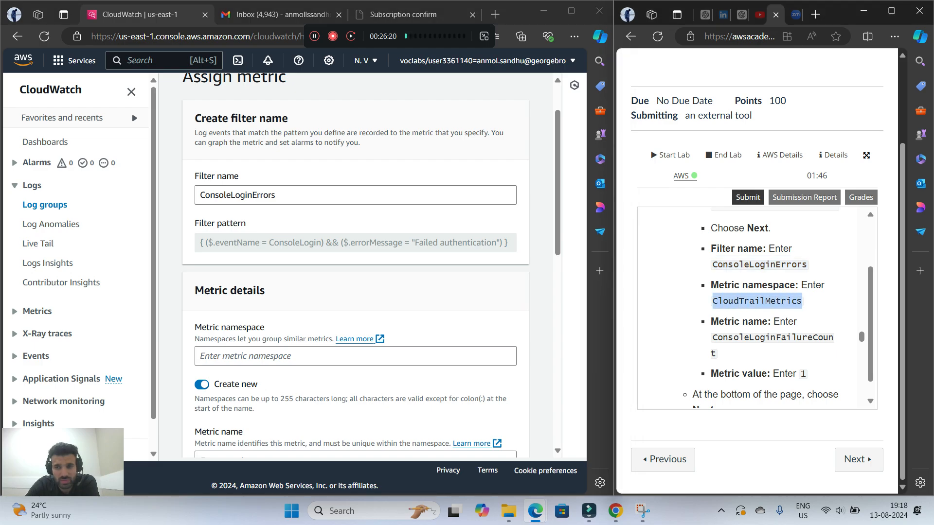
right_click(715, 301)
click(710, 90)
right_click(246, 358)
click(282, 299)
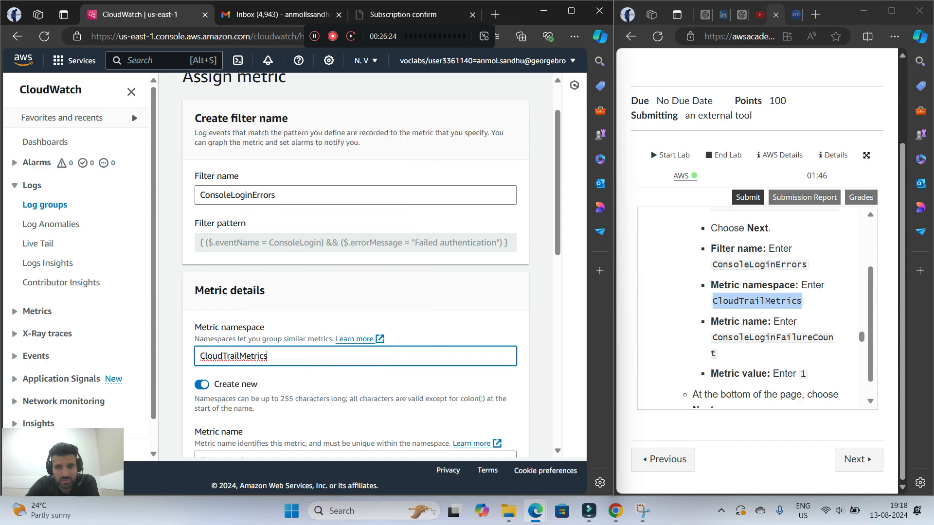
Copy ConsoleLoginFailureCount from the lab instructions and enter it as the metric name
scroll(355, 265, down, 5)
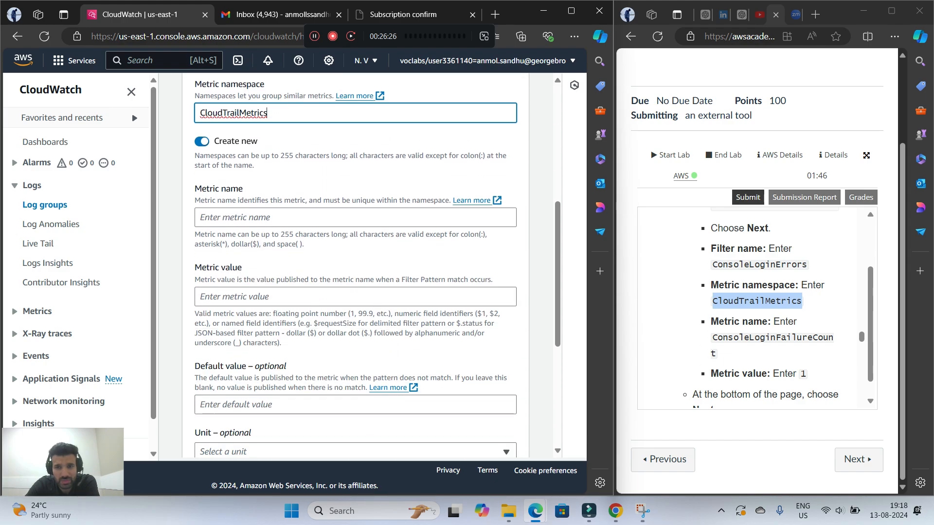
click(768, 312)
scroll(768, 312, down, 2)
scroll(768, 311, up, 1)
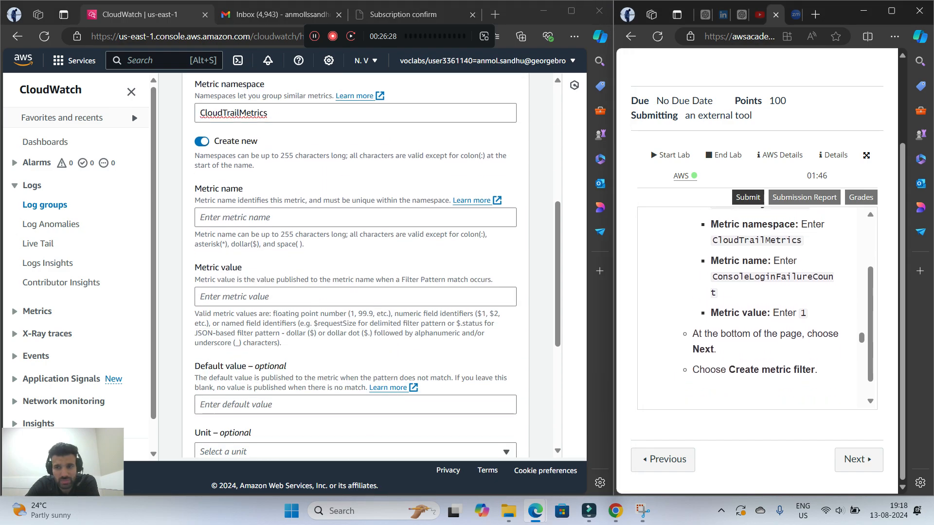
double_click(773, 277)
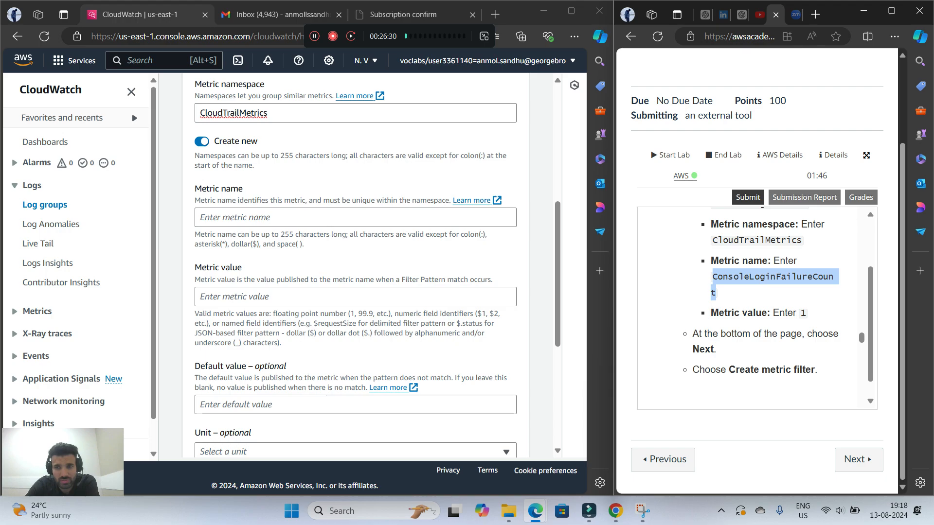
right_click(773, 278)
click(676, 67)
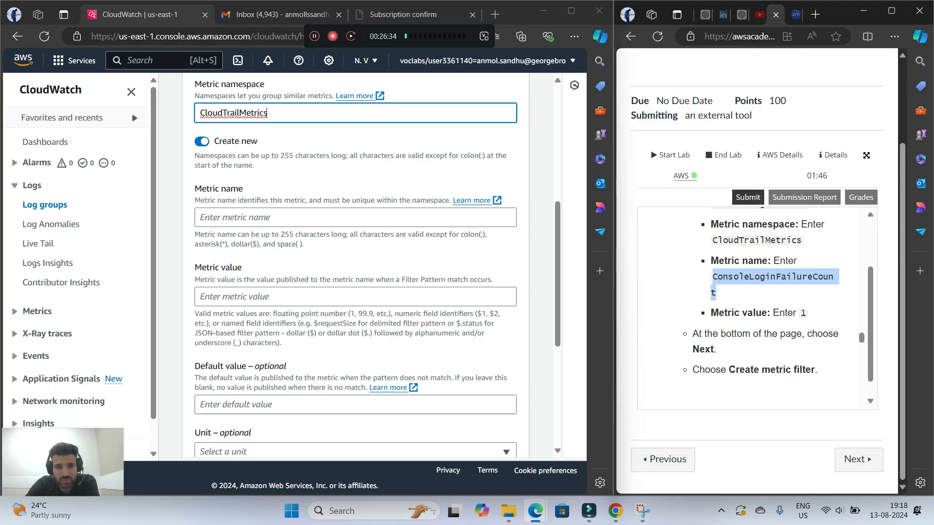
right_click(281, 217)
click(292, 329)
click(364, 256)
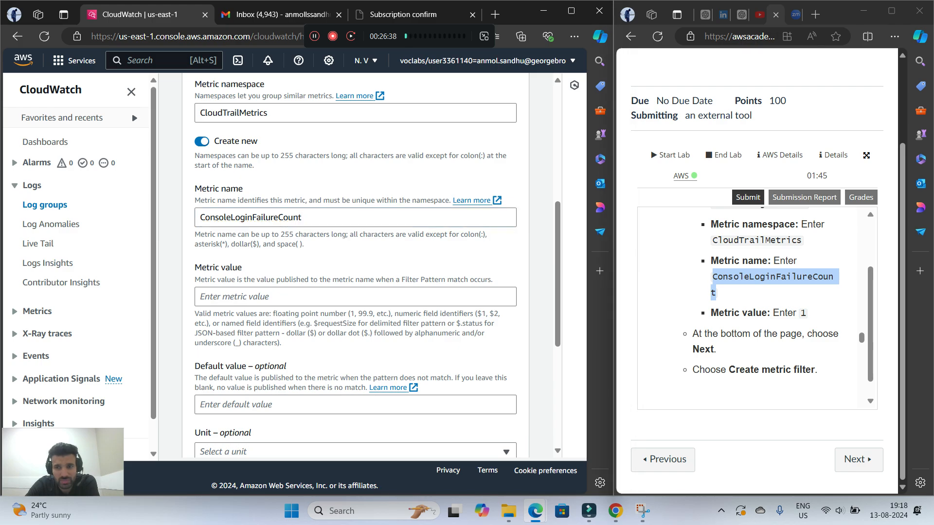
Set the metric value to 1, copied from the lab instructions
double_click(804, 313)
right_click(803, 313)
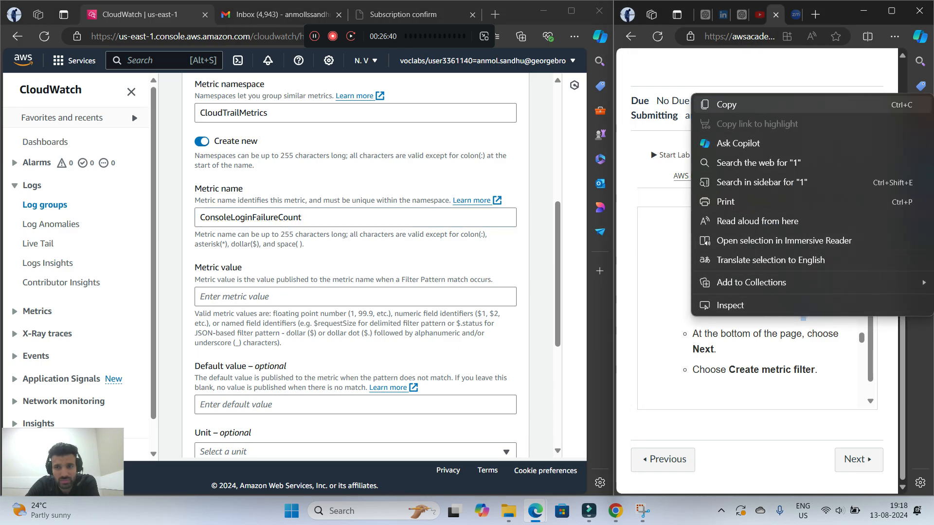
click(715, 104)
right_click(312, 298)
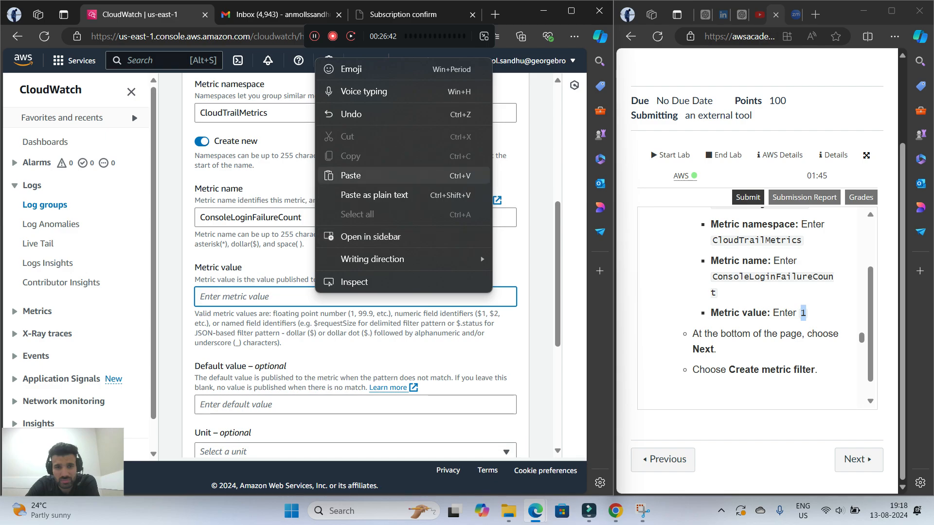
click(351, 176)
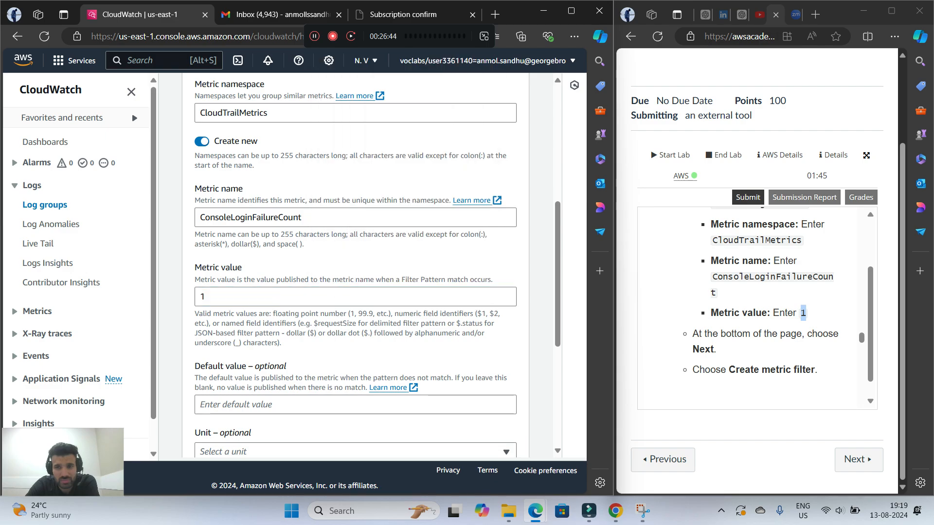
Leave the default value, unit and dimensions empty, continue to the review, and create the metric filter
scroll(756, 307, down, 1)
scroll(355, 268, down, 5)
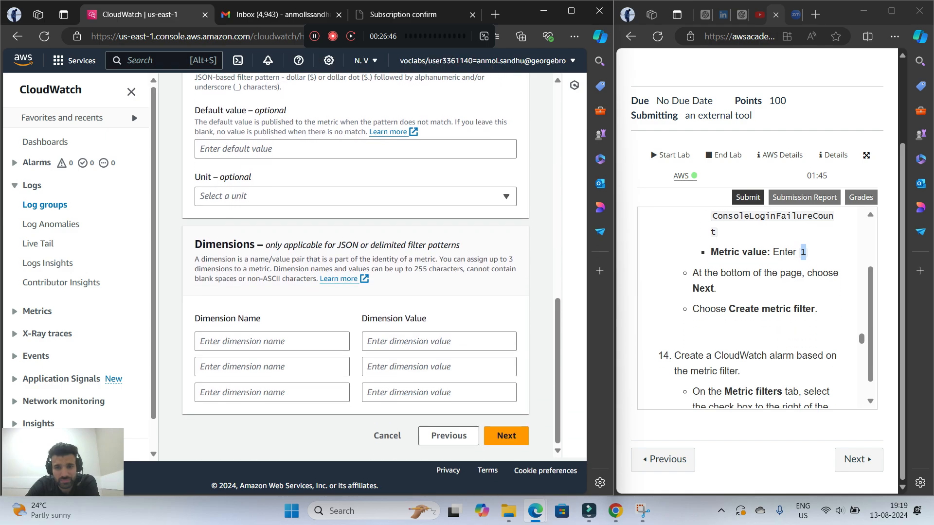
click(505, 435)
click(487, 447)
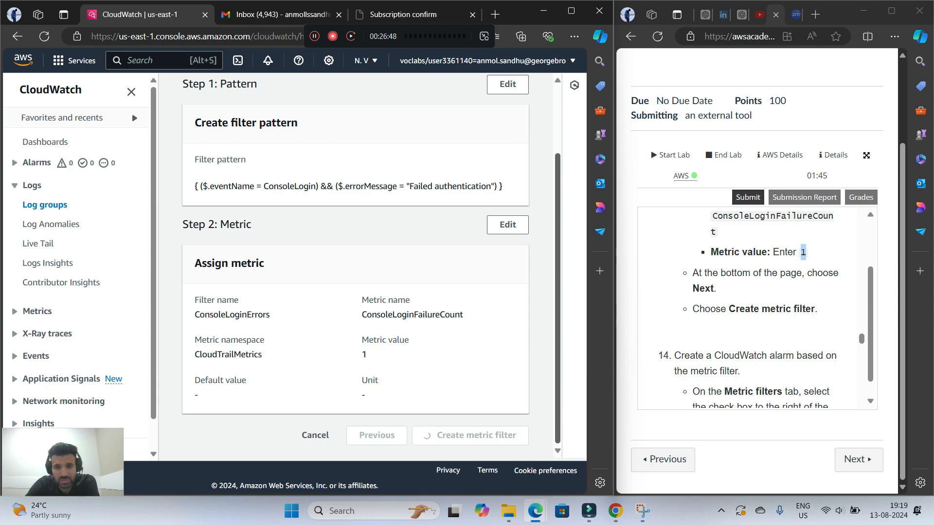
Read lab step 14 on creating the alarm and look for the metric filter in CloudWatch's All metrics and Explorer pages
scroll(756, 306, down, 2)
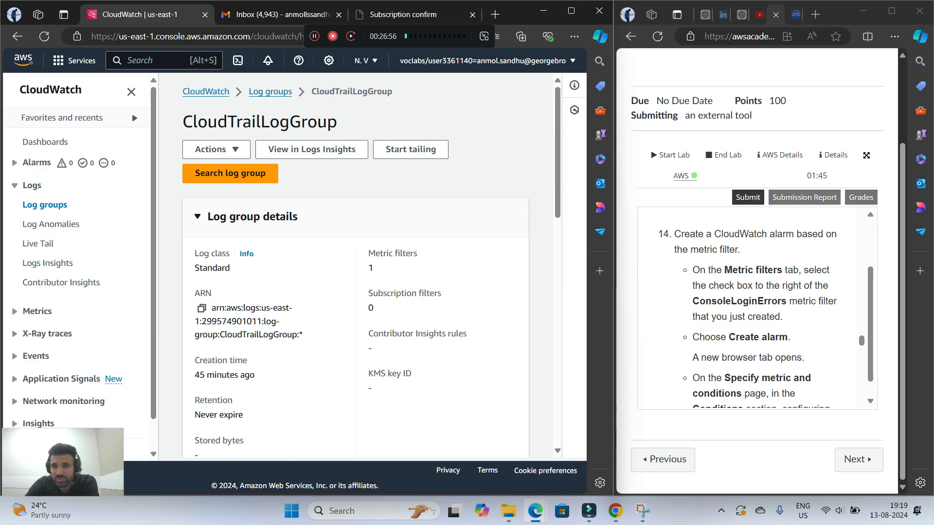
scroll(759, 312, down, 2)
scroll(759, 312, up, 2)
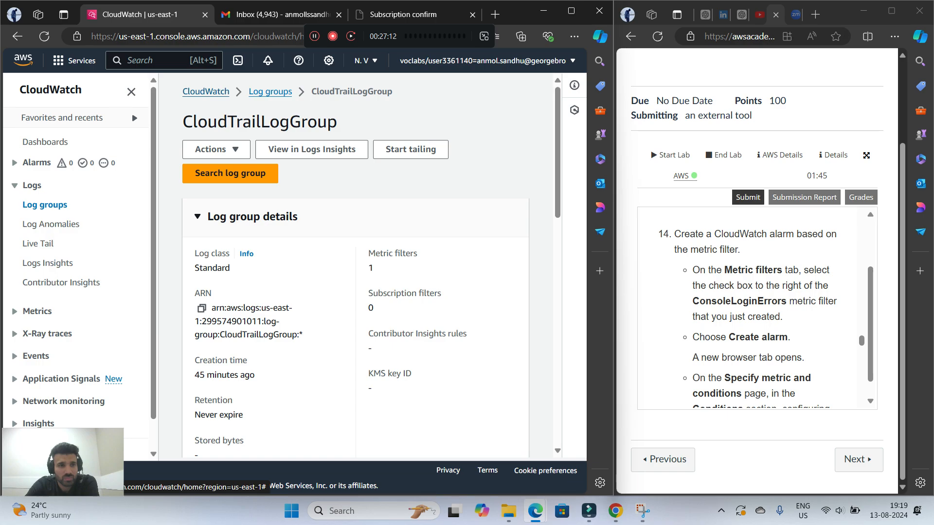
click(205, 91)
click(37, 311)
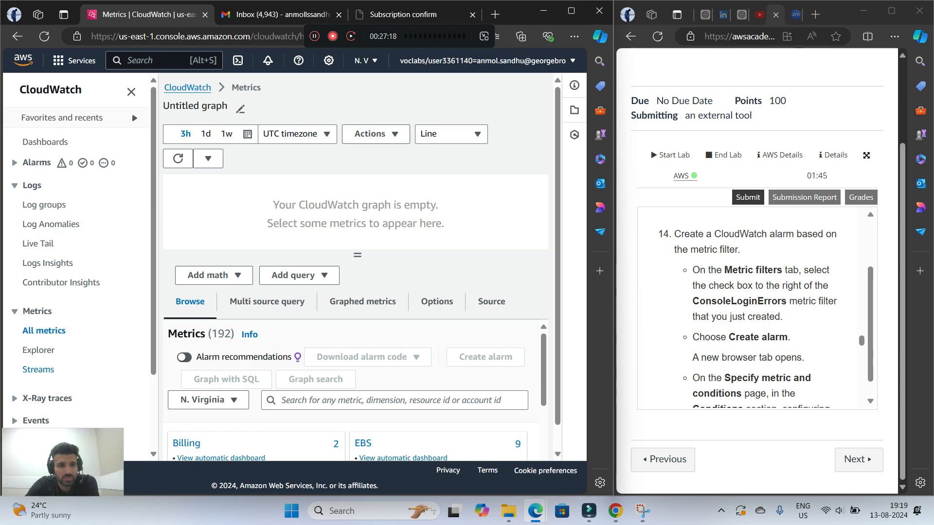
click(39, 350)
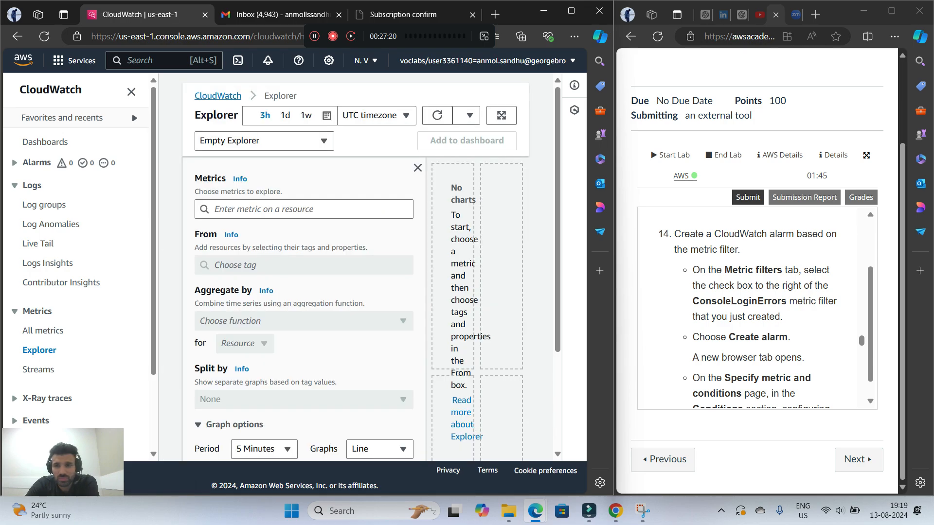
scroll(757, 308, up, 1)
scroll(757, 308, down, 1)
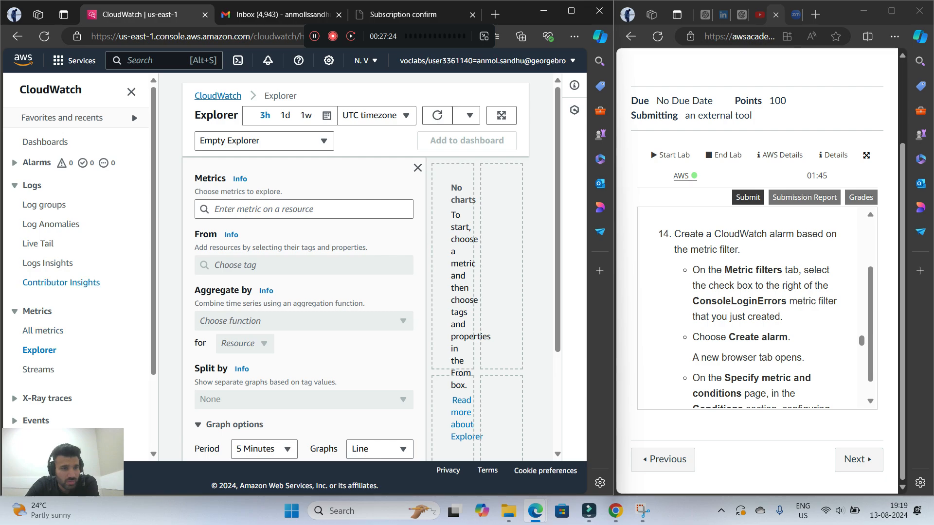
scroll(75, 268, down, 2)
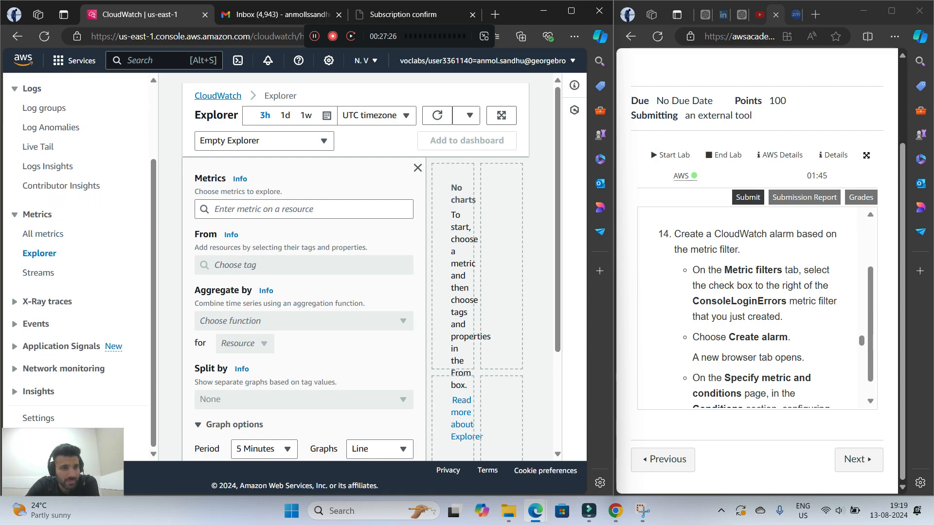
click(14, 324)
click(15, 324)
double_click(14, 302)
click(29, 238)
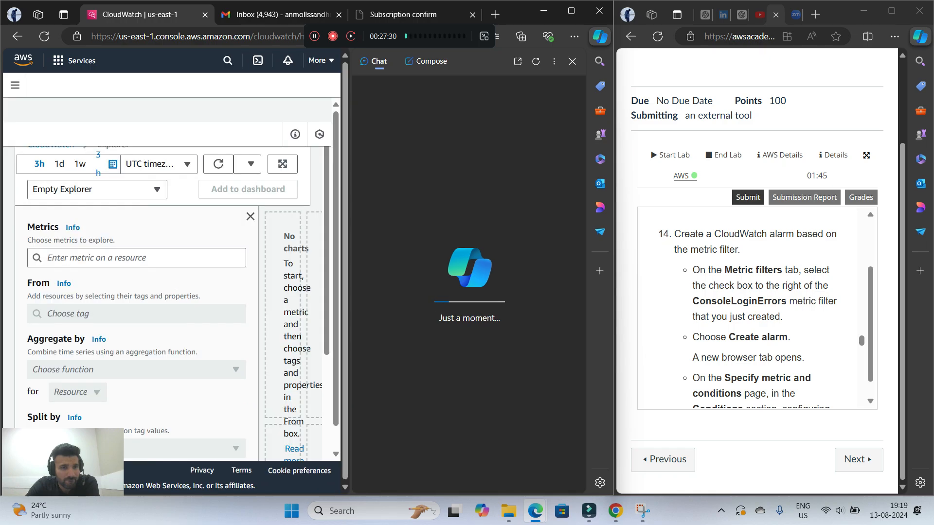
click(572, 61)
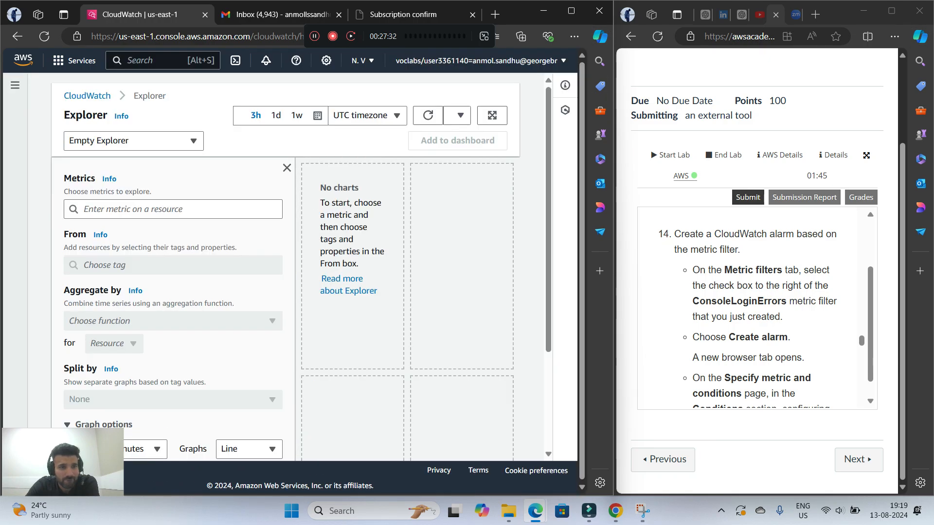
click(287, 168)
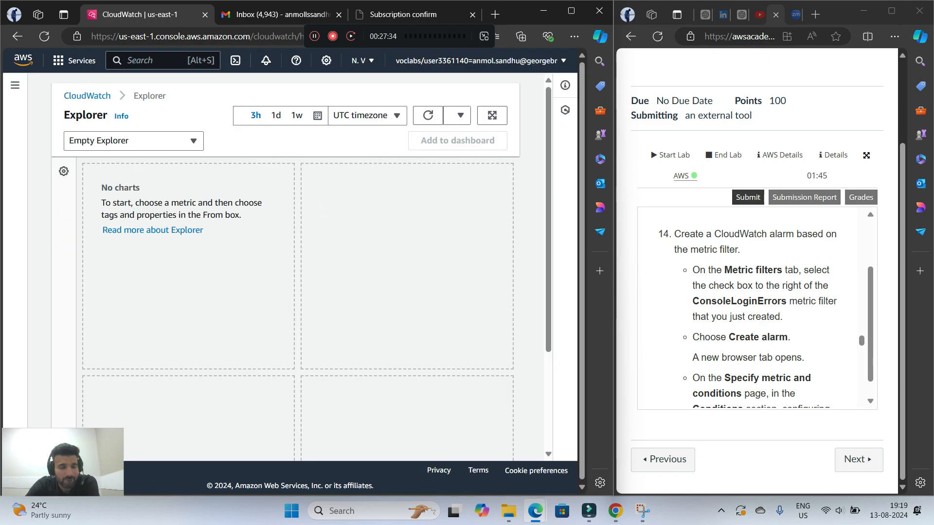
Return to the CloudWatch overview, look for the metric filter under All metrics, and recheck the end of lab step 13
click(88, 95)
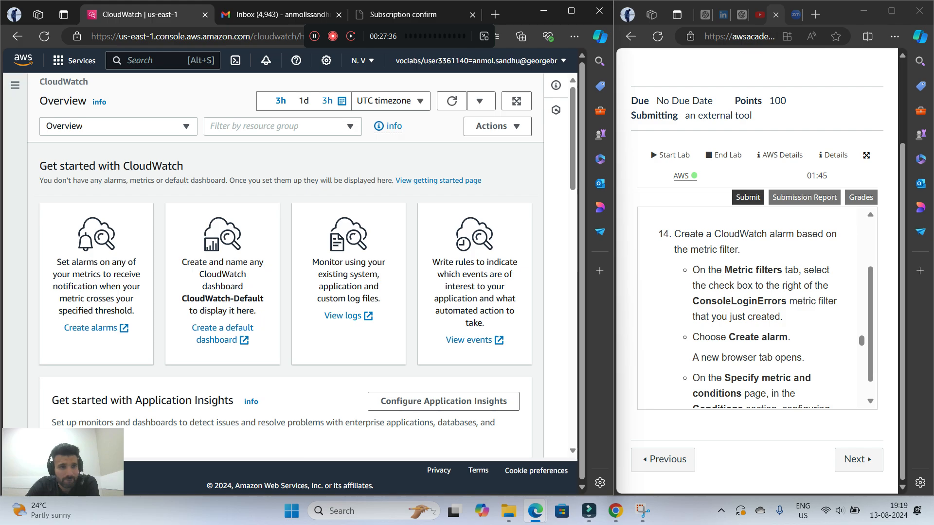
click(43, 331)
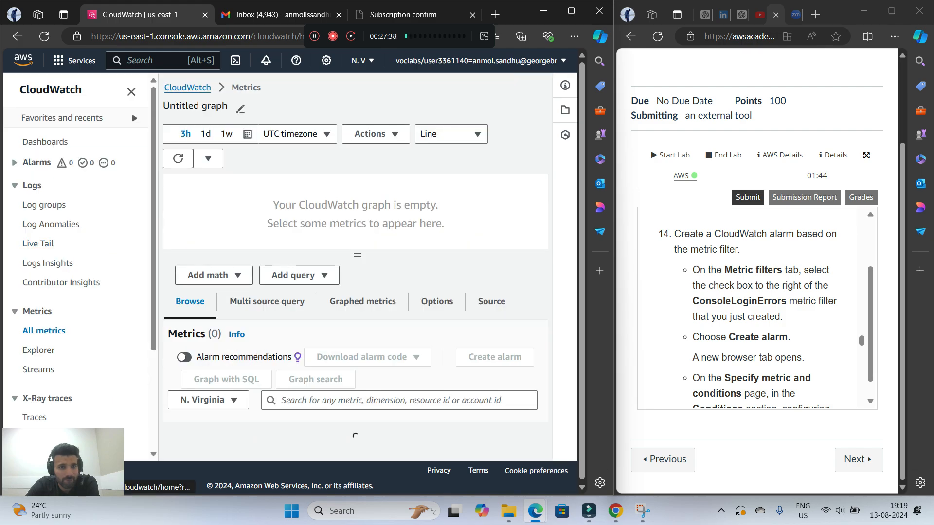
scroll(362, 300, down, 1)
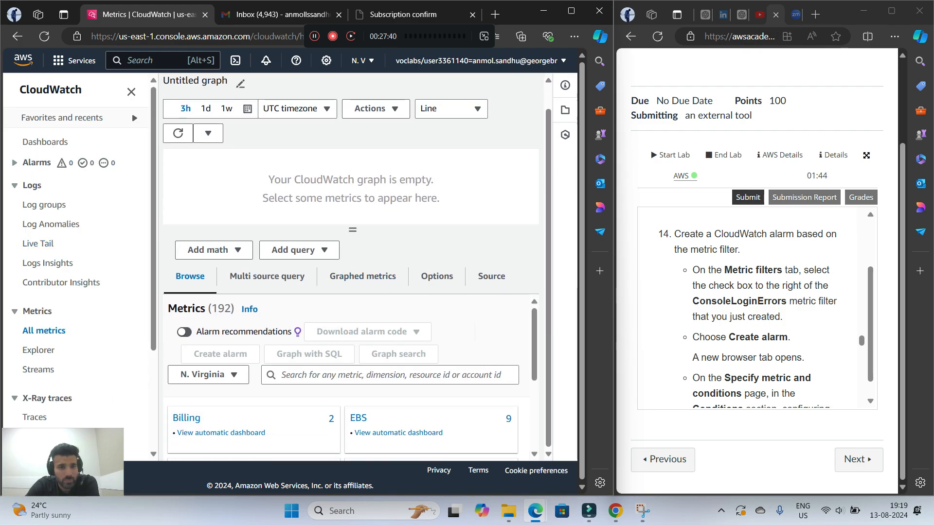
scroll(362, 300, up, 1)
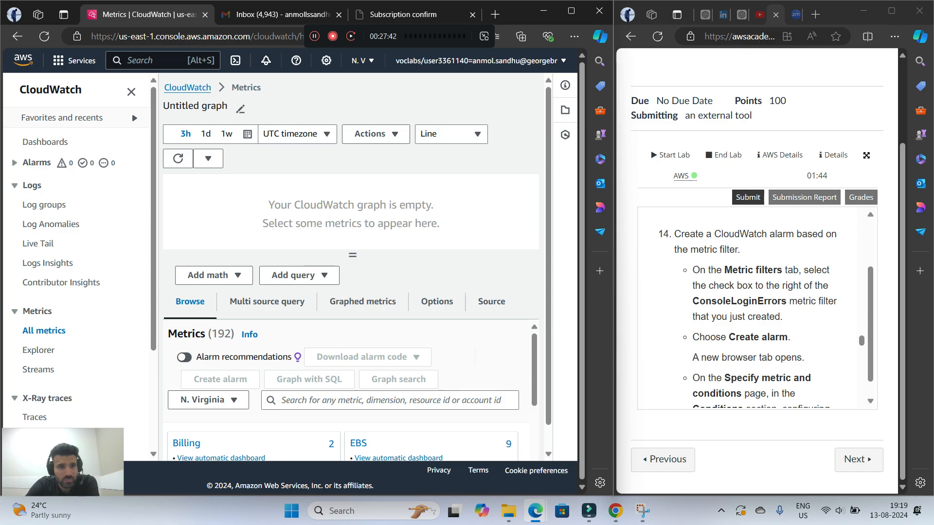
scroll(754, 306, up, 3)
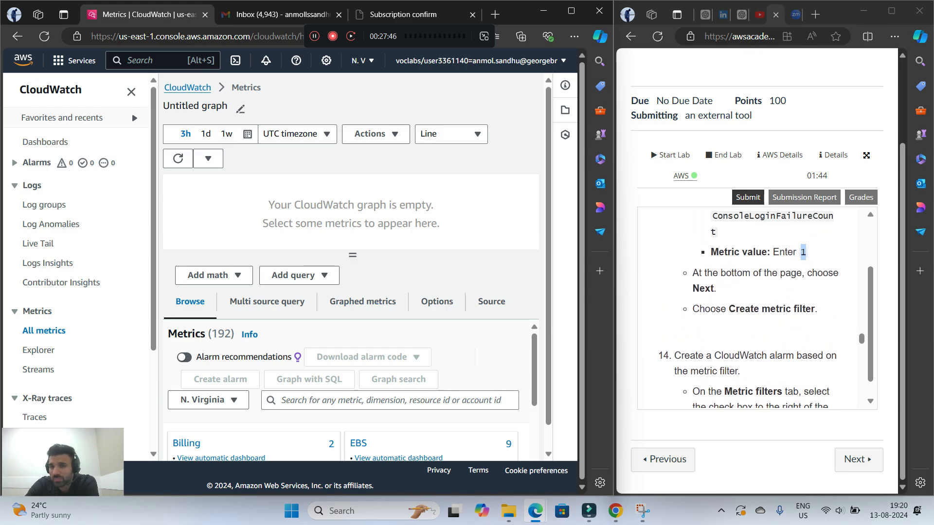
Reread lab step 14 and look for the ConsoleLoginErrors metric filter in CloudWatch's Log groups and Live Tail pages
scroll(754, 310, down, 2)
scroll(754, 310, down, 2)
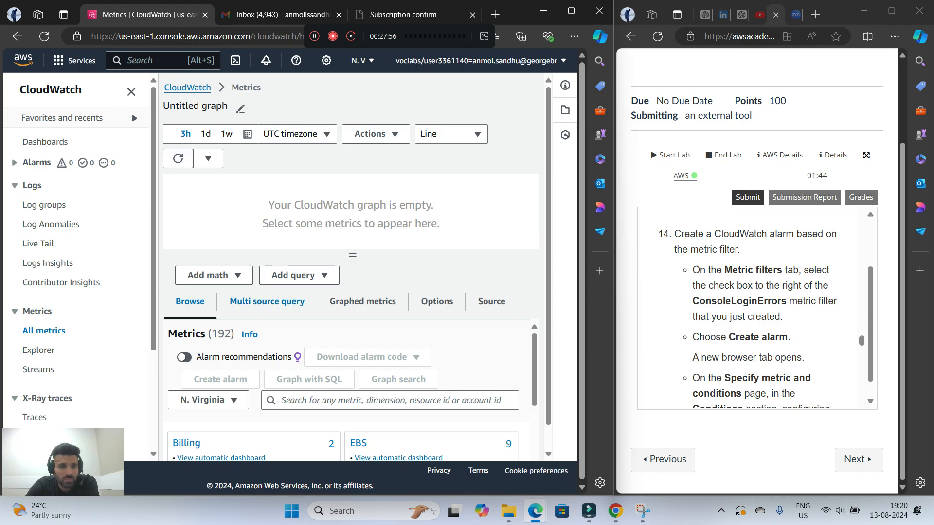
scroll(350, 389, down, 3)
scroll(350, 390, up, 3)
click(44, 205)
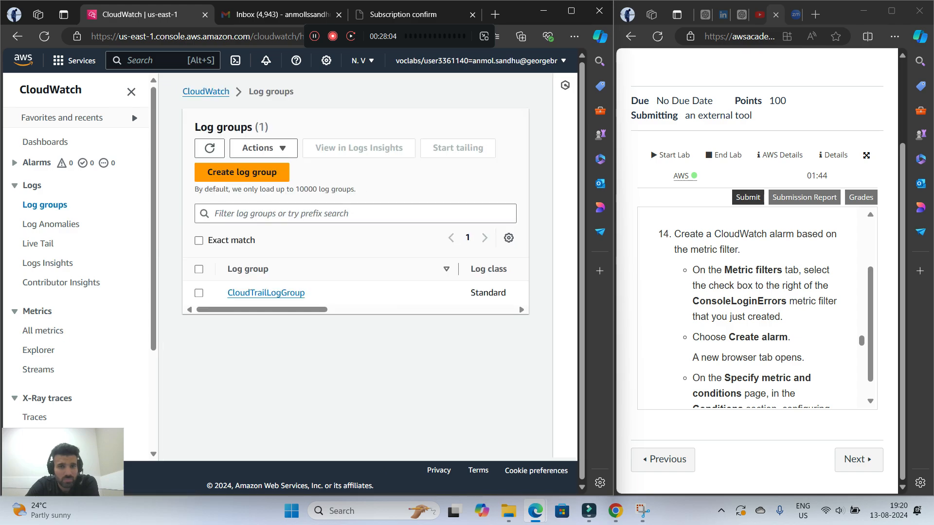
click(210, 148)
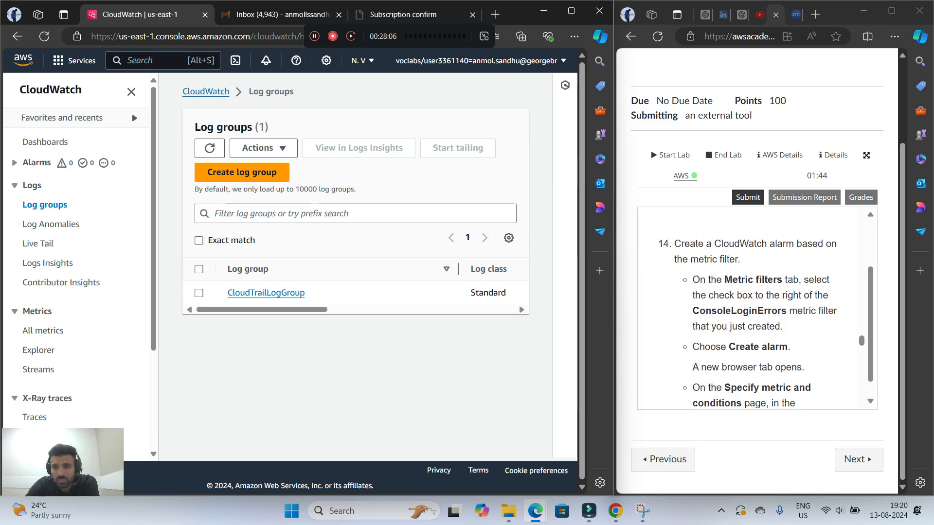
scroll(754, 307, up, 3)
scroll(754, 306, down, 3)
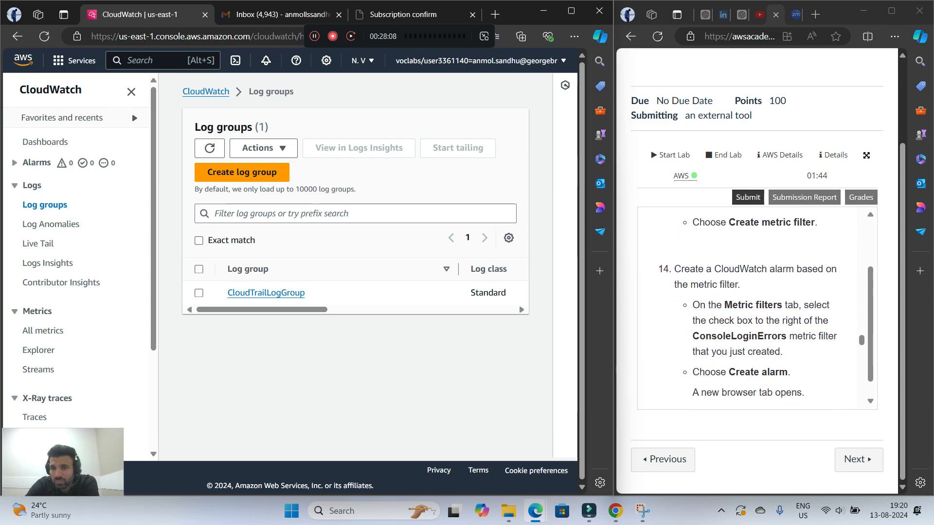
scroll(754, 306, down, 1)
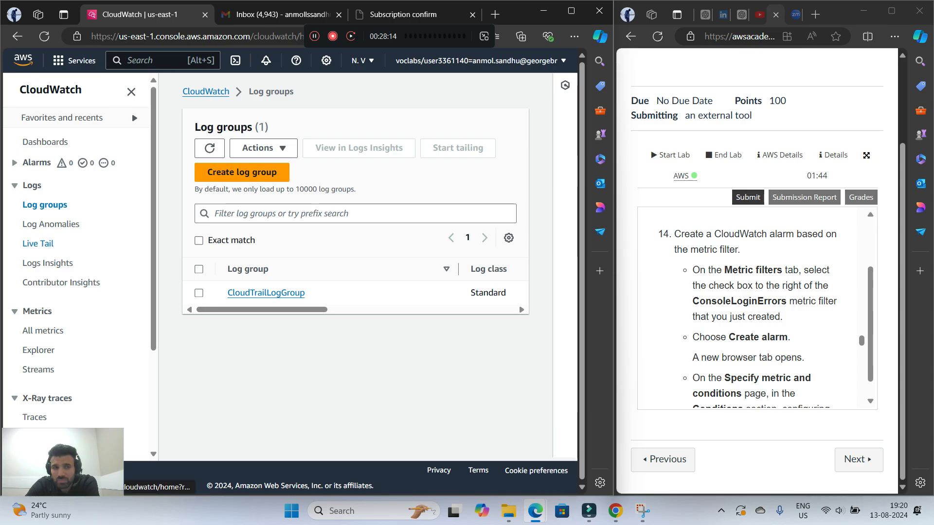
click(38, 243)
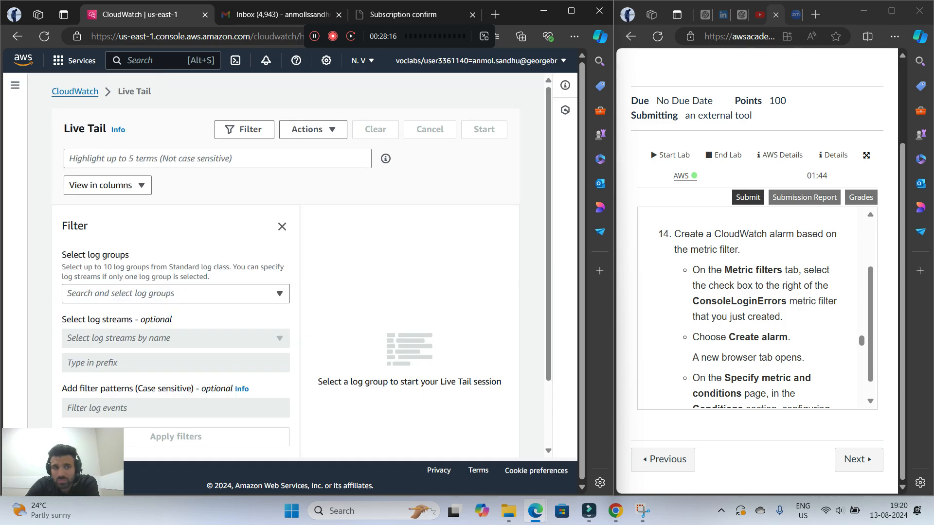
click(74, 92)
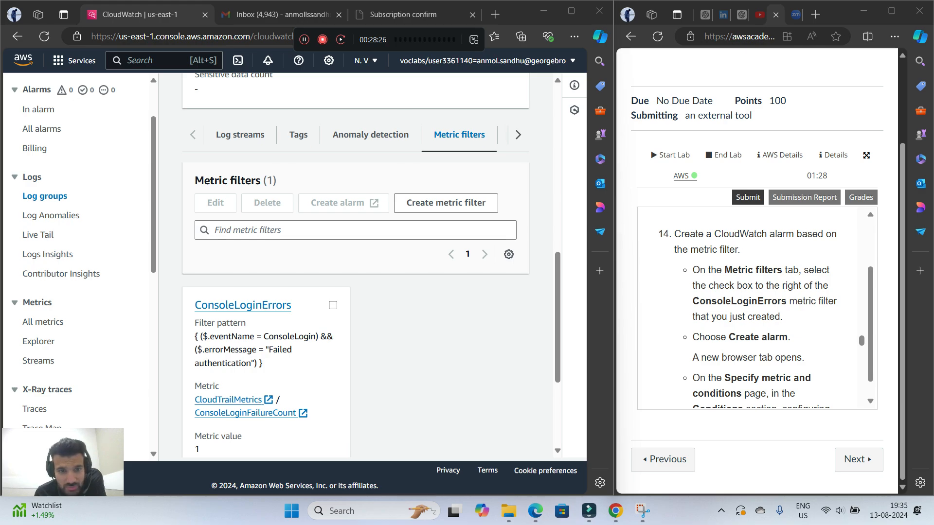
Select the ConsoleLoginErrors metric filter of CloudTrailLogGroup and start creating an alarm from it
click(333, 305)
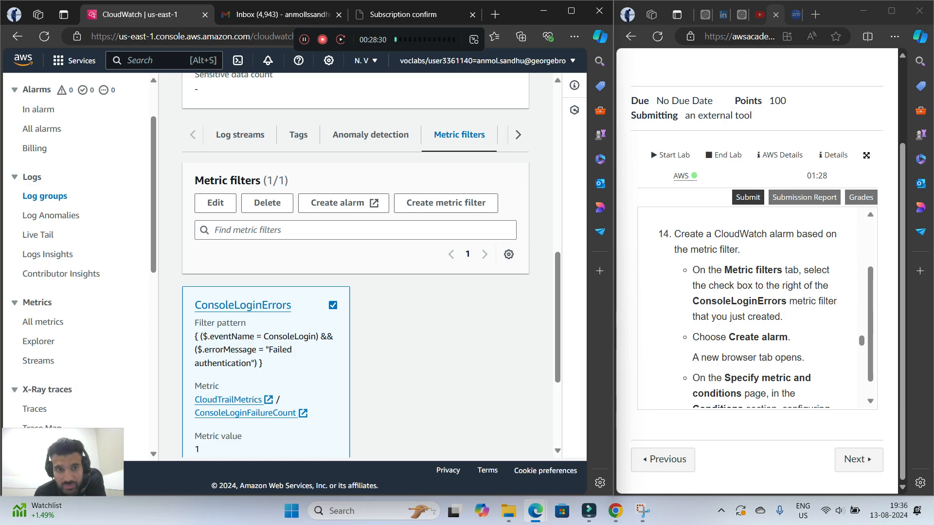
scroll(355, 265, down, 3)
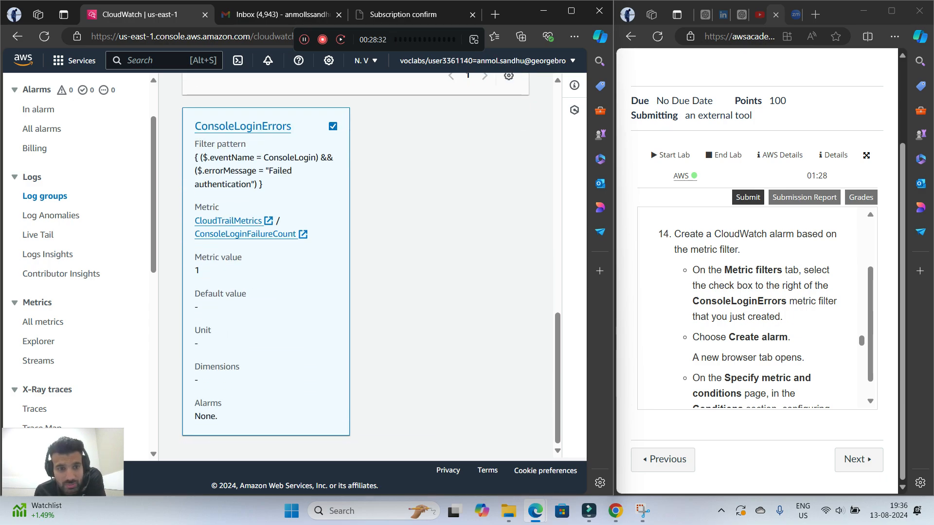
scroll(355, 265, up, 8)
scroll(218, 149, up, 2)
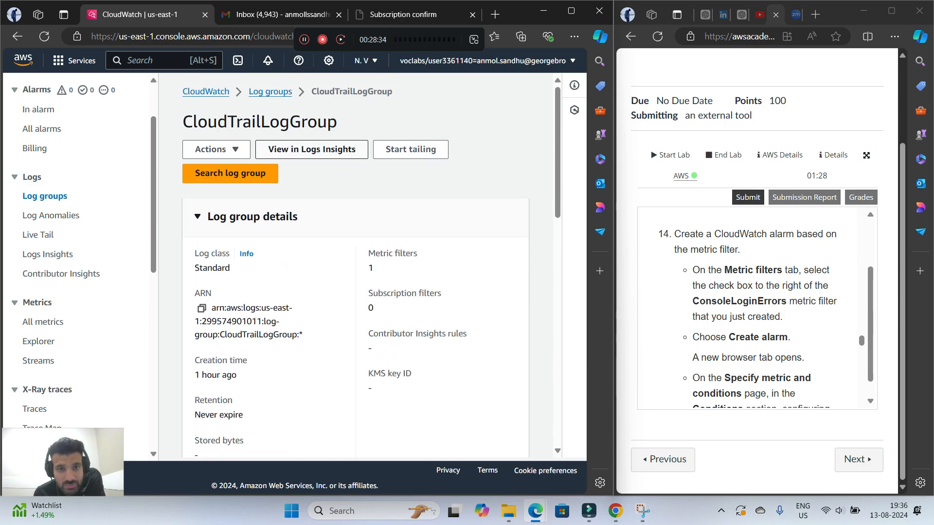
click(216, 150)
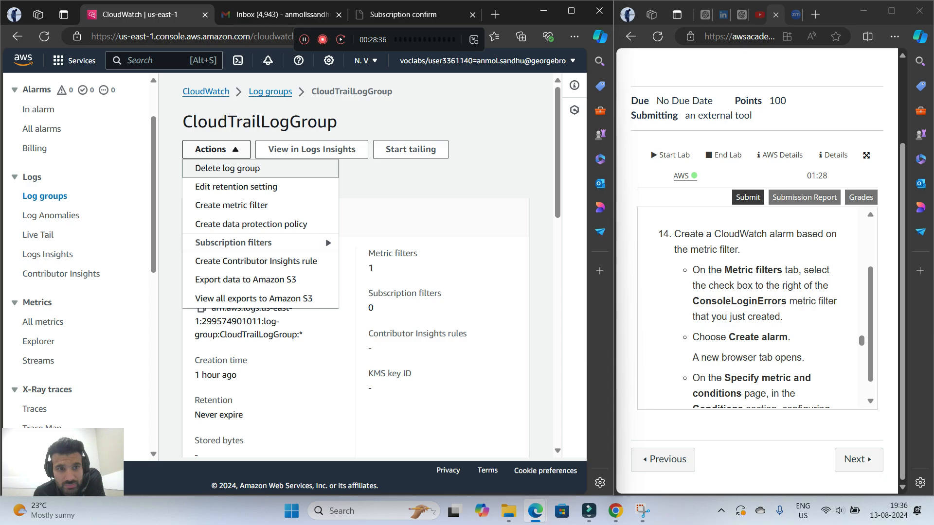
click(217, 150)
scroll(355, 265, down, 10)
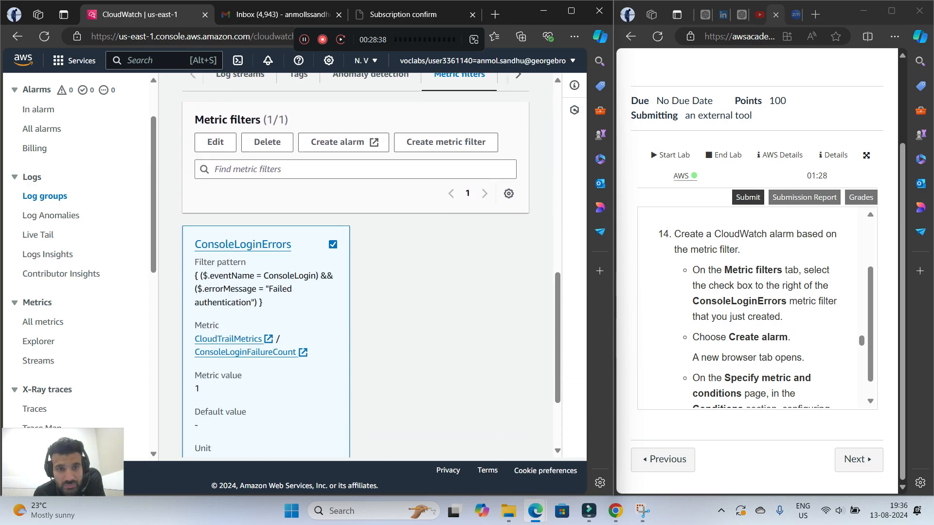
click(341, 142)
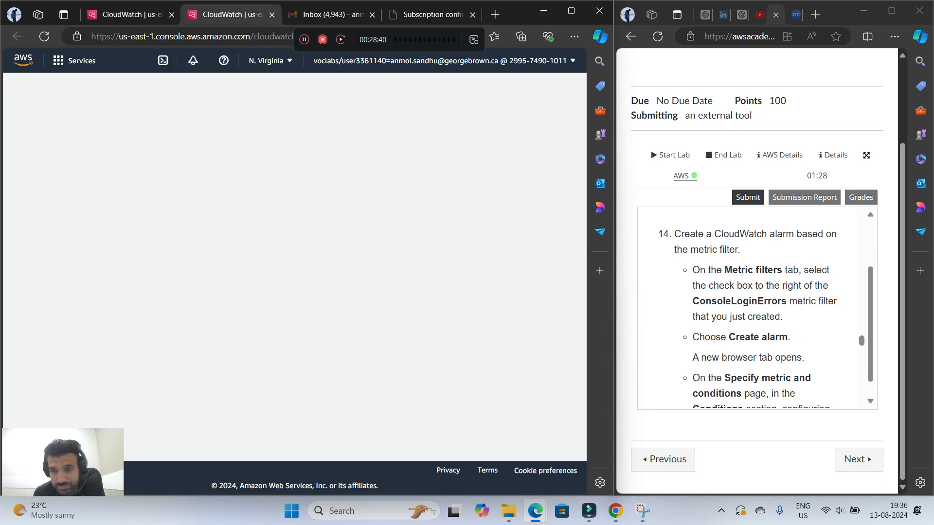
Set the alarm condition for ConsoleLoginFailureCount to Greater/Equal with a threshold of 3, and continue to the actions
scroll(756, 307, down, 3)
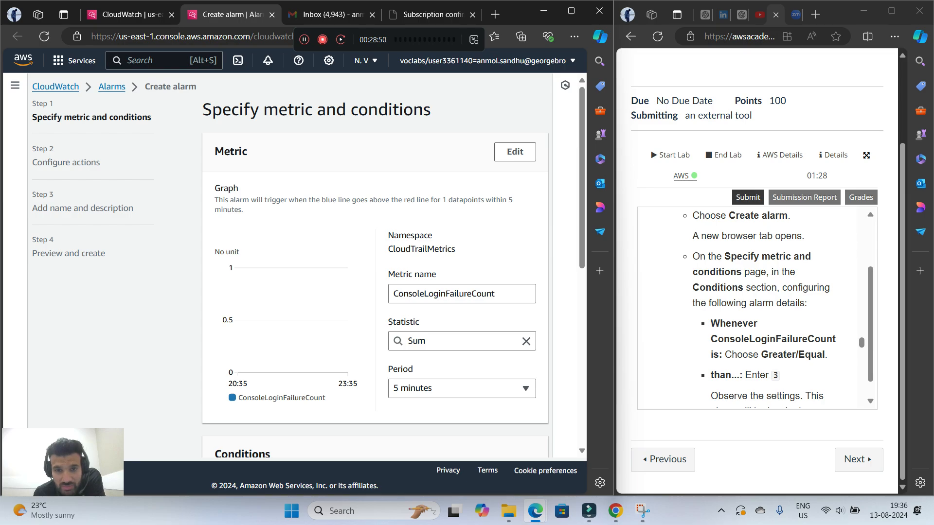
scroll(374, 266, down, 6)
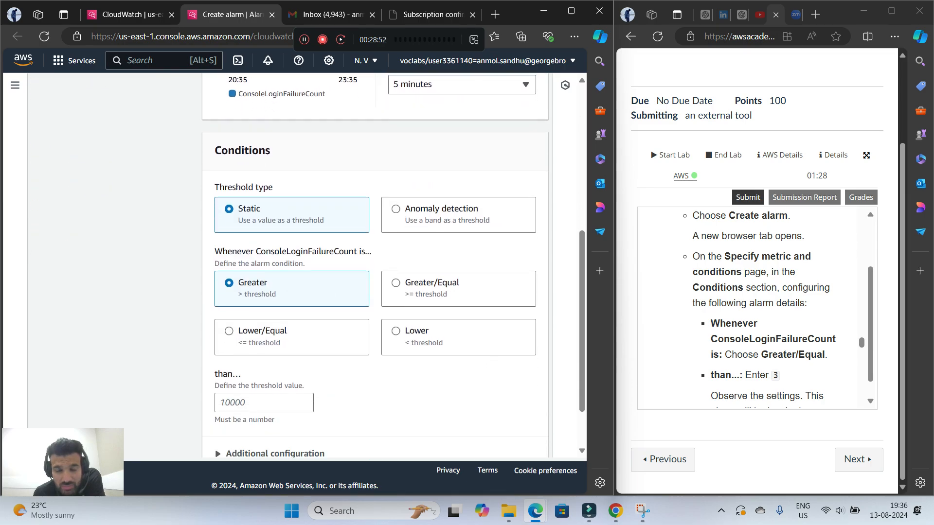
scroll(757, 308, down, 1)
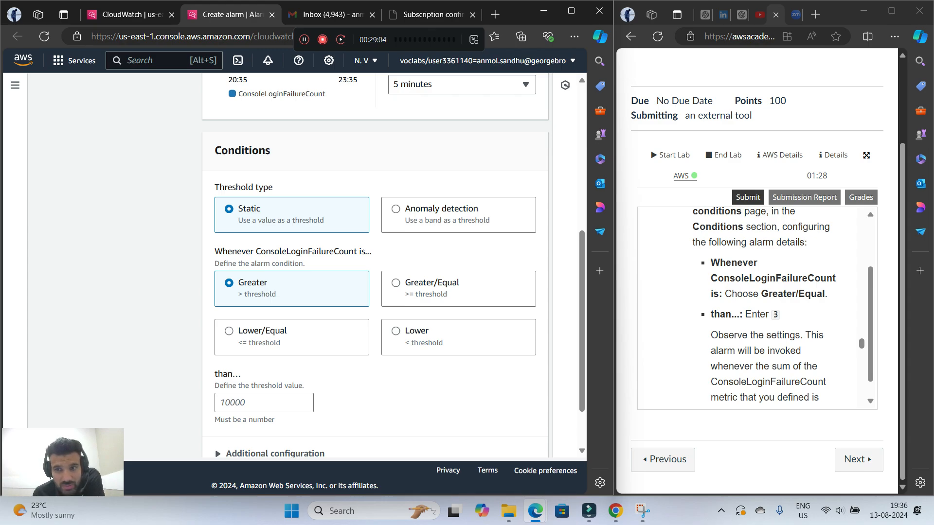
click(396, 283)
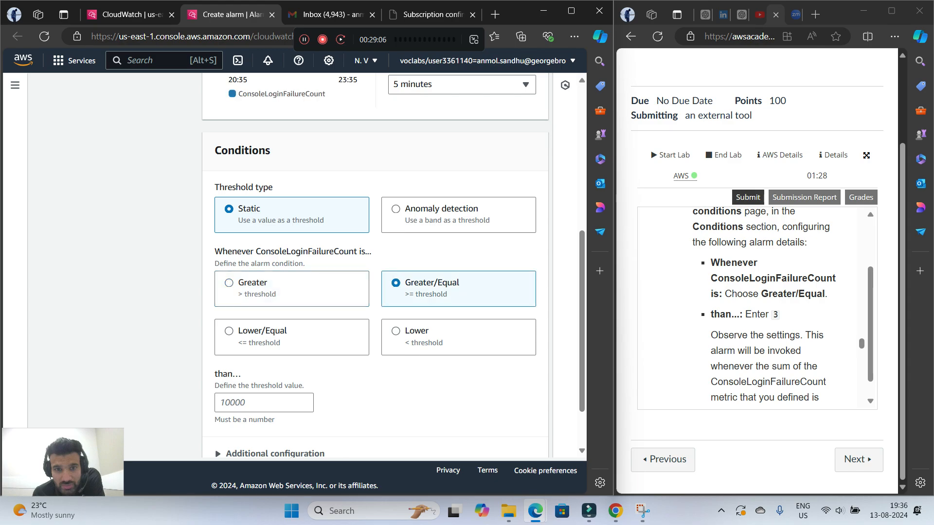
scroll(764, 306, down, 1)
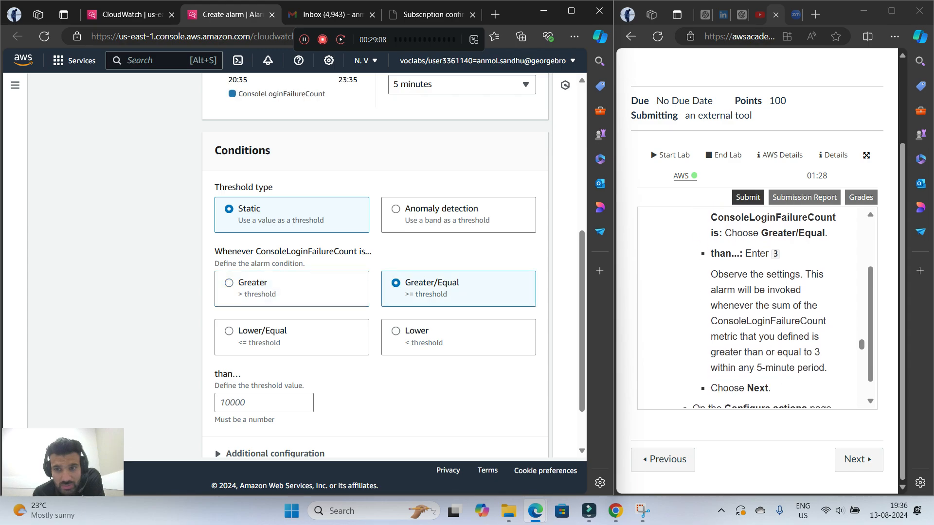
scroll(375, 268, down, 1)
click(264, 343)
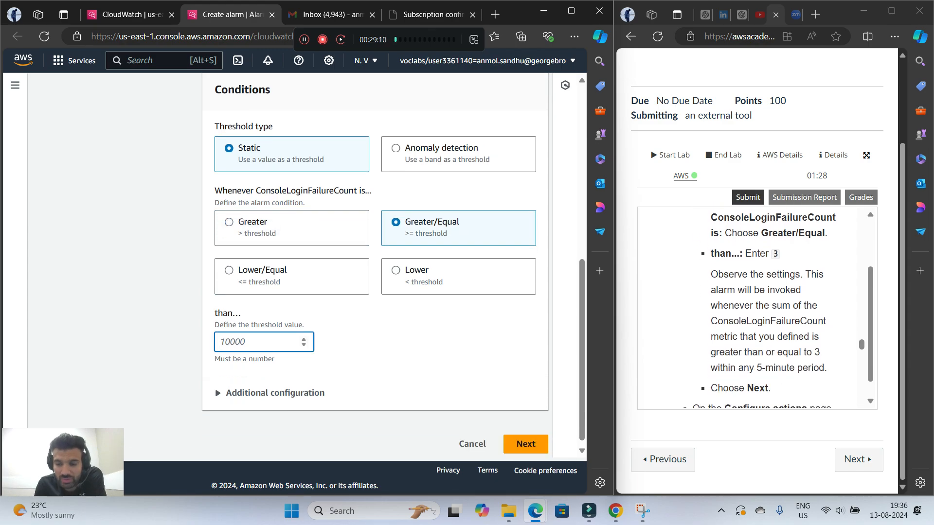
text(3)
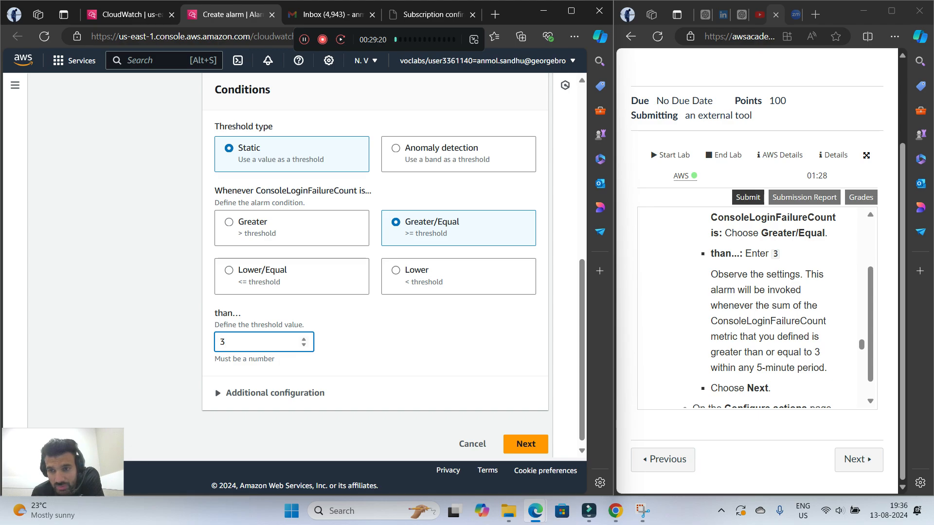
scroll(757, 307, down, 1)
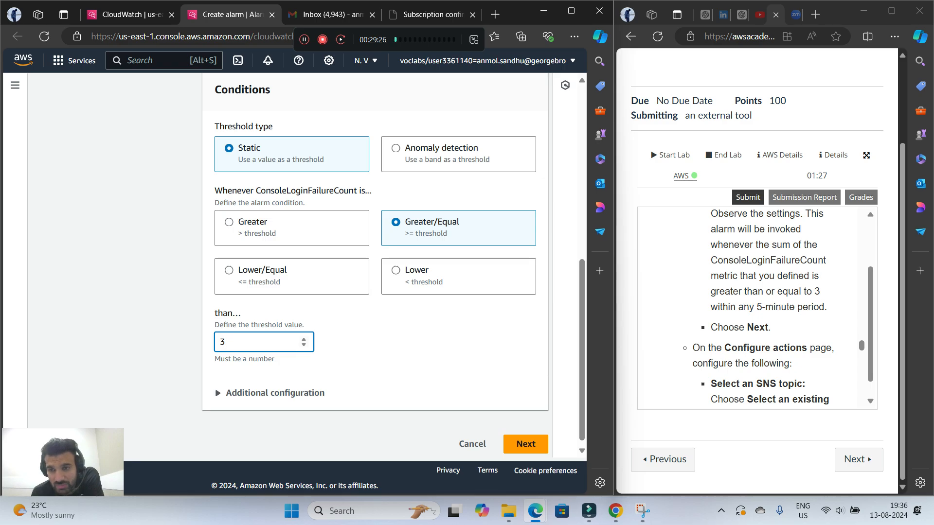
click(526, 444)
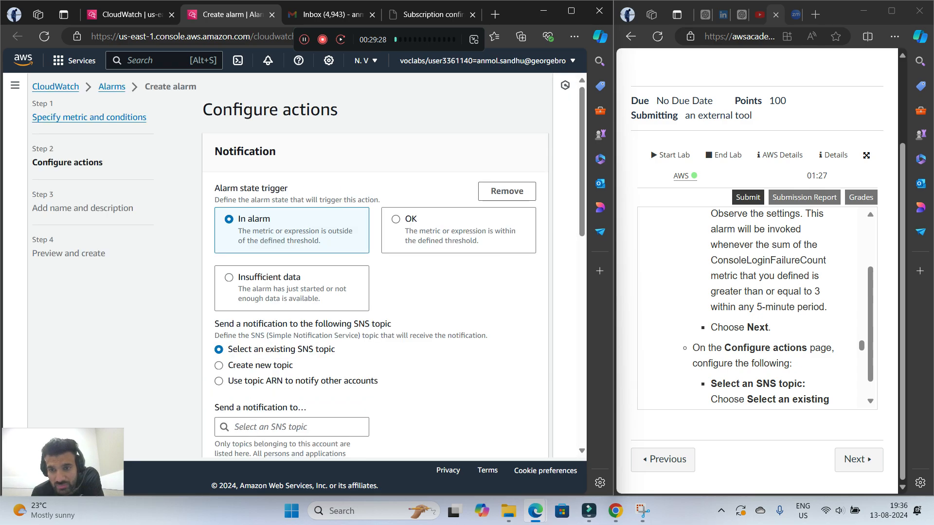
Send the alarm notification to the existing SNS topic MySNSTopic and continue to the name and description
scroll(757, 306, down, 2)
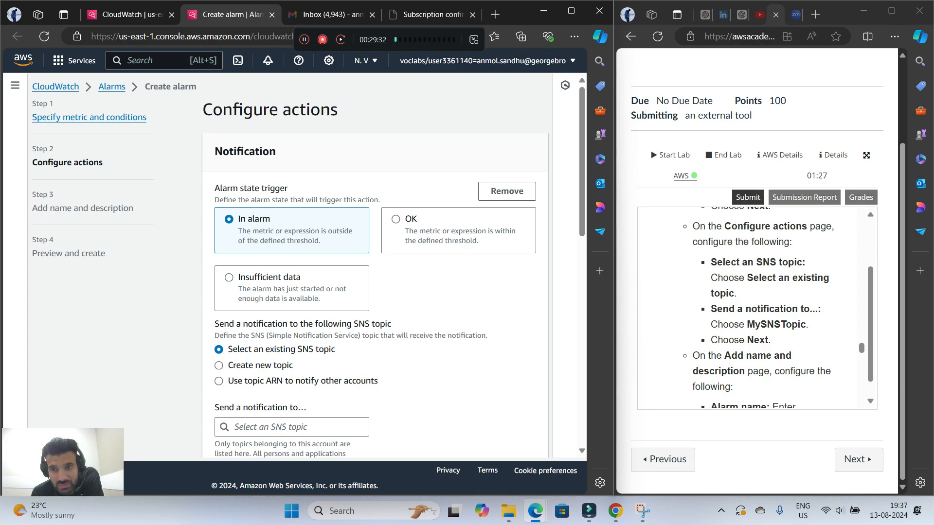
scroll(308, 266, down, 2)
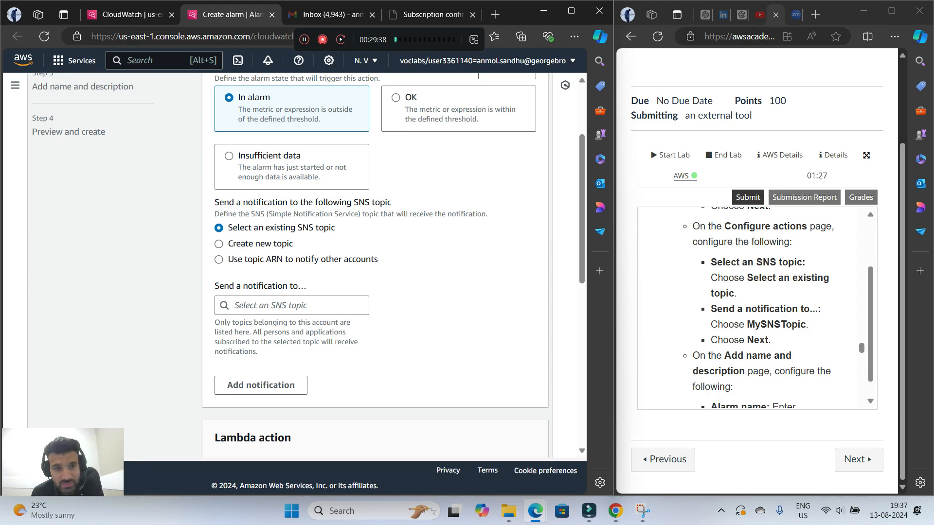
click(292, 305)
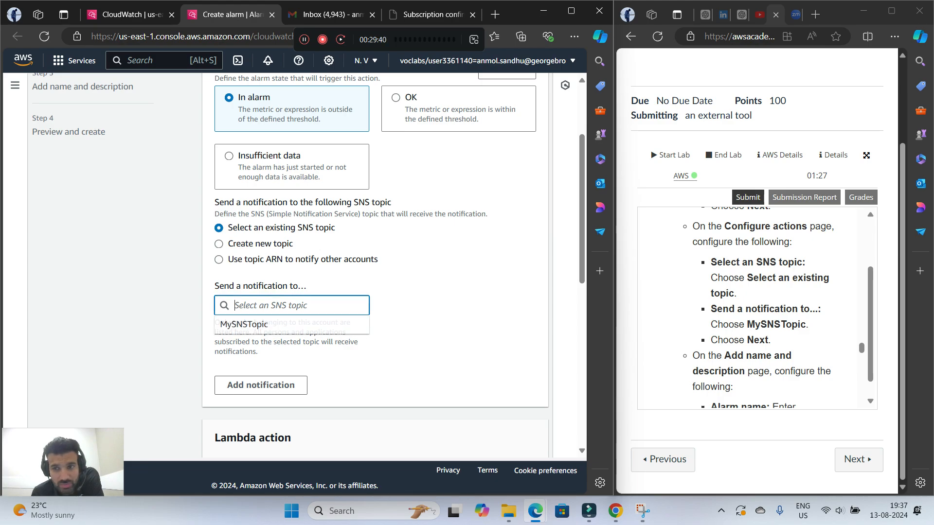
click(277, 324)
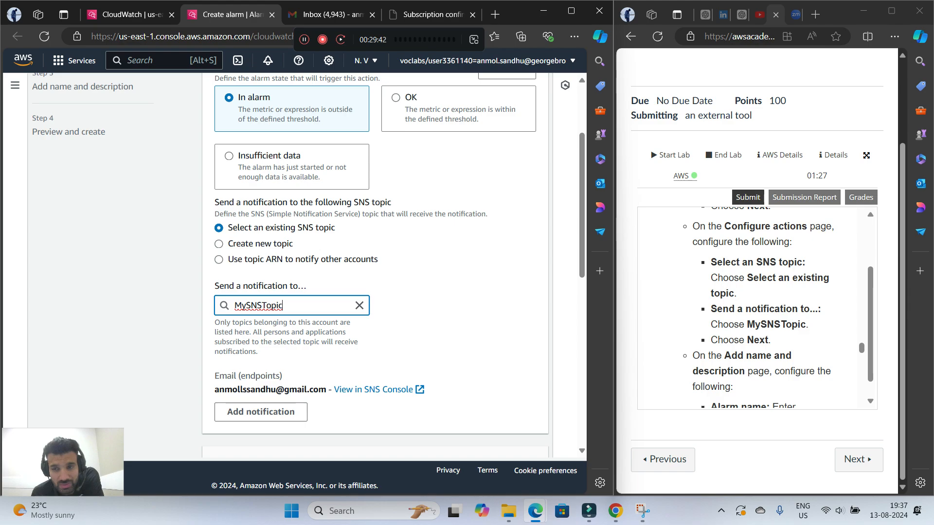
scroll(757, 306, down, 2)
scroll(375, 266, down, 9)
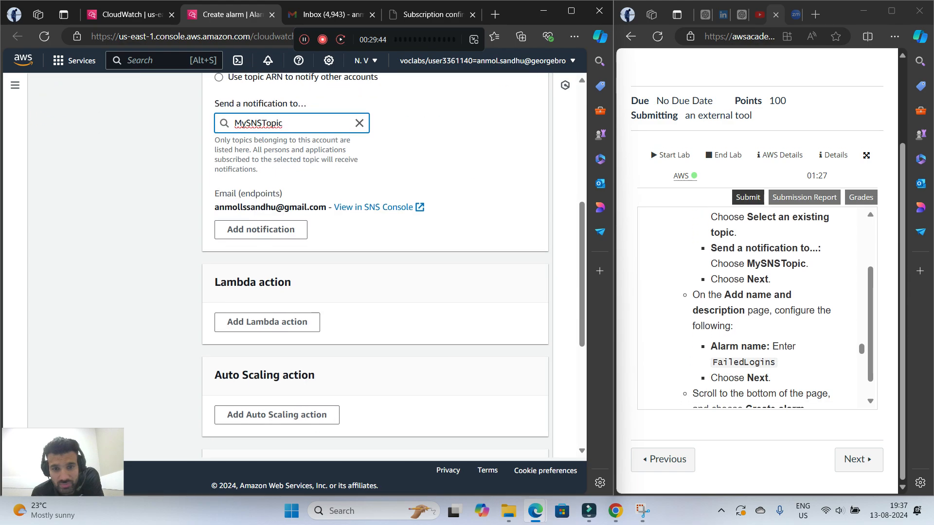
click(526, 438)
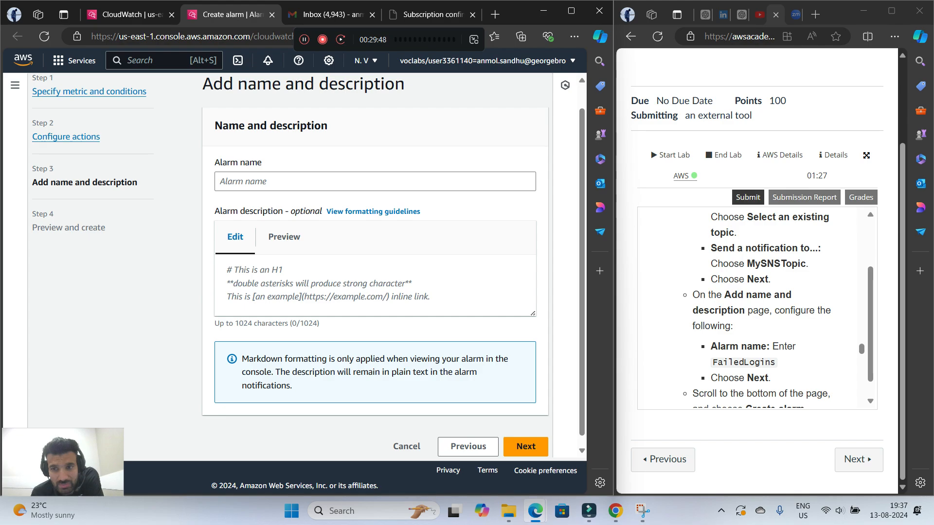
Name the alarm FailedLogins, copied from the lab instructions, continue to the preview, and create the alarm
drag(712, 361, 776, 362)
right_click(740, 364)
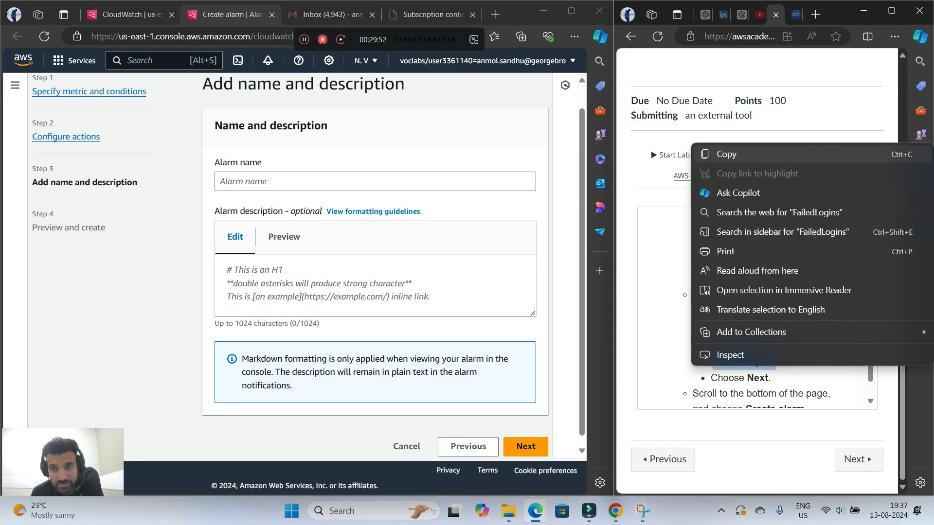
click(711, 154)
right_click(335, 182)
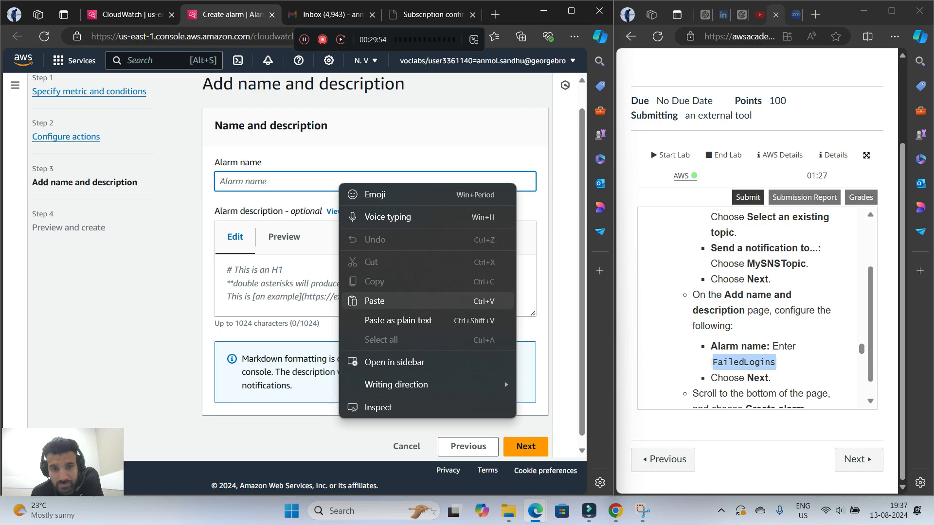
click(369, 300)
scroll(759, 316, down, 2)
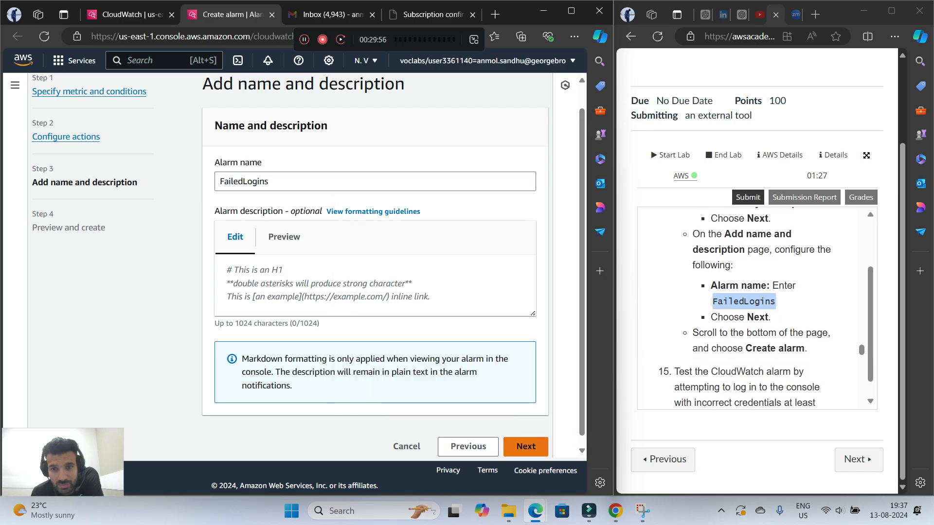
click(526, 446)
scroll(375, 268, down, 10)
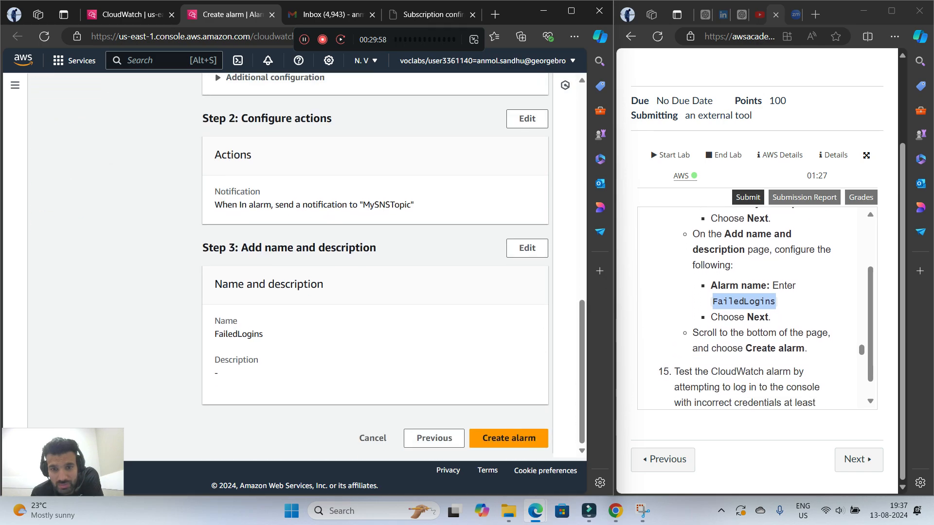
click(506, 439)
Open the IAM console and display its list of users, following step 15 of the lab instructions
scroll(758, 307, down, 5)
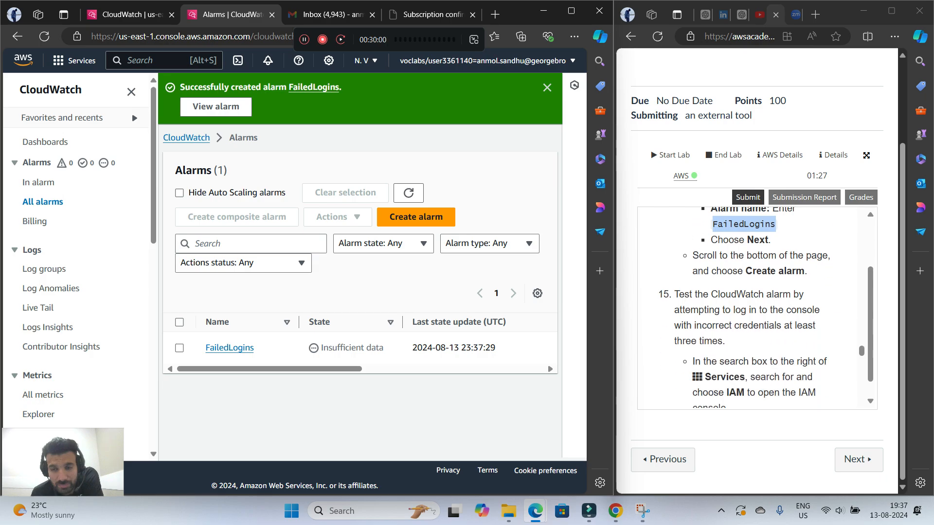
scroll(759, 307, up, 3)
scroll(759, 307, down, 2)
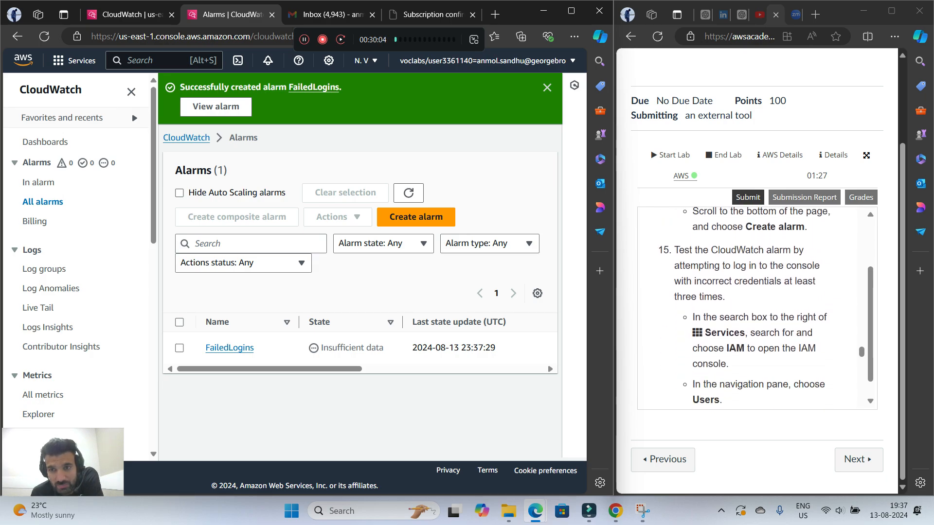
scroll(759, 307, down, 1)
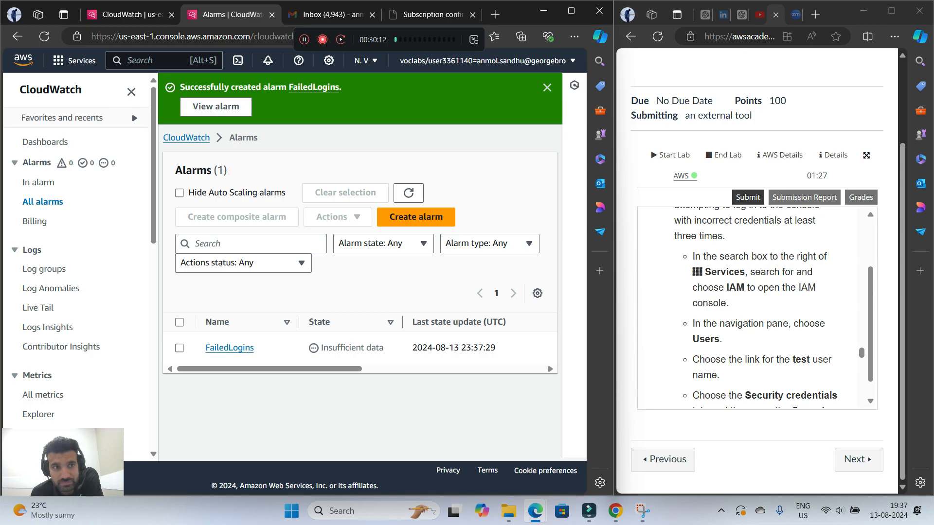
click(152, 60)
text(iam)
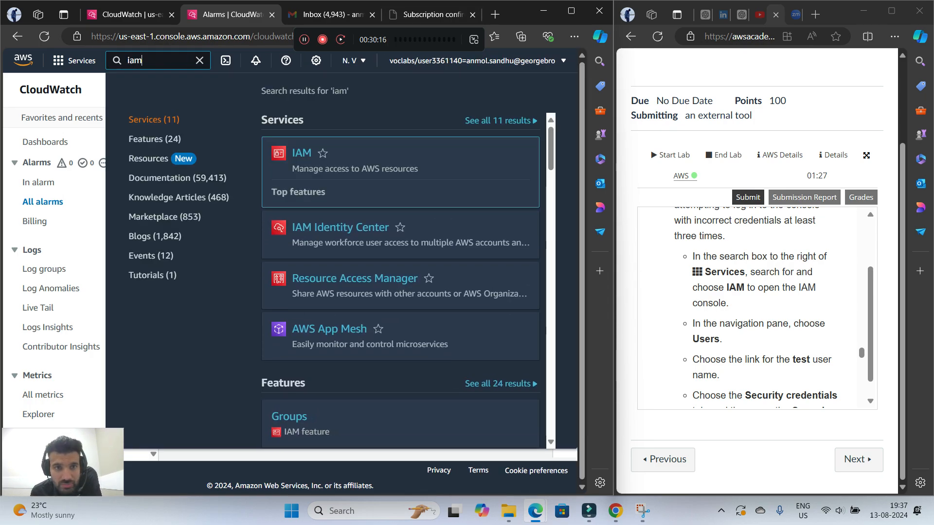
key(Return)
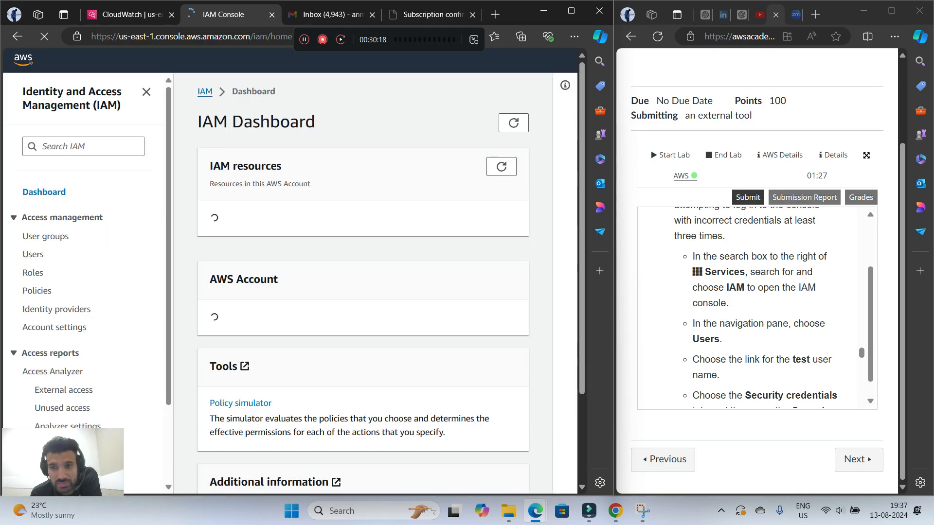
click(33, 254)
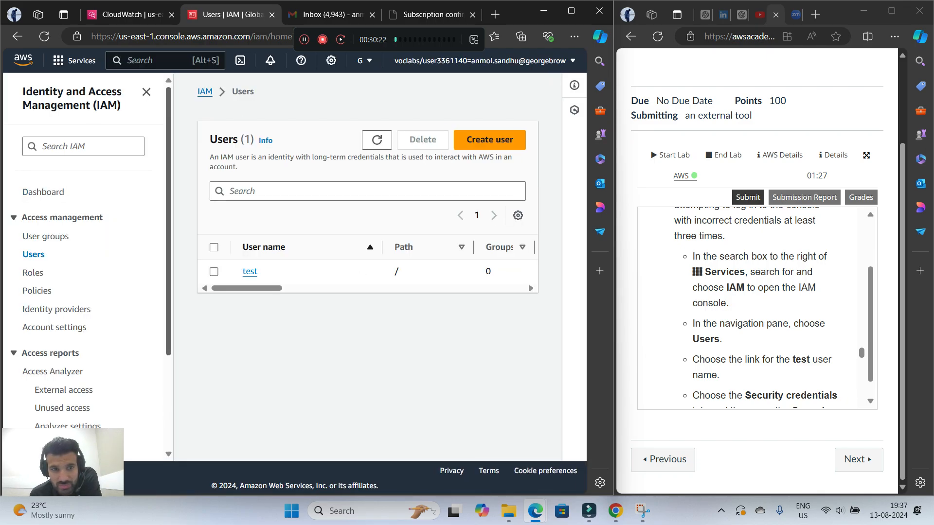
Open the test user's security credentials and copy the console sign-in link
click(214, 272)
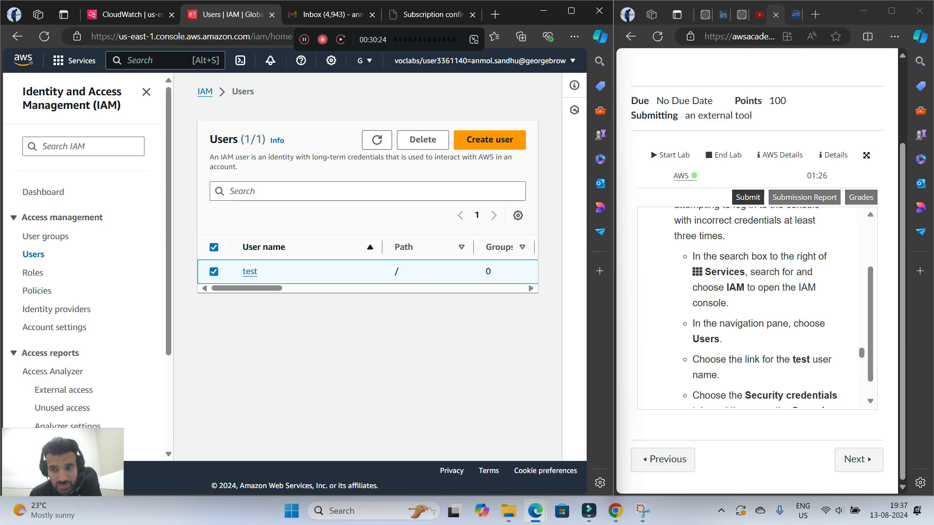
scroll(756, 304, down, 1)
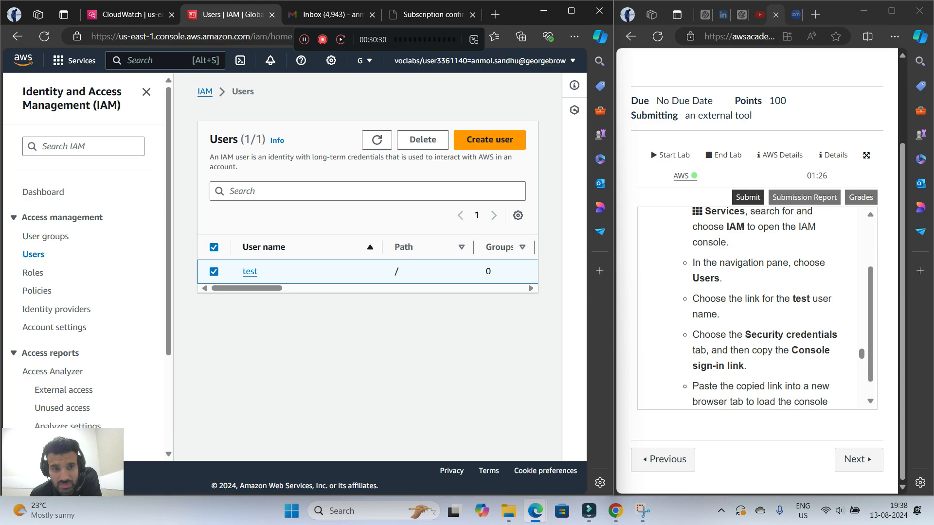
click(249, 272)
scroll(362, 263, down, 5)
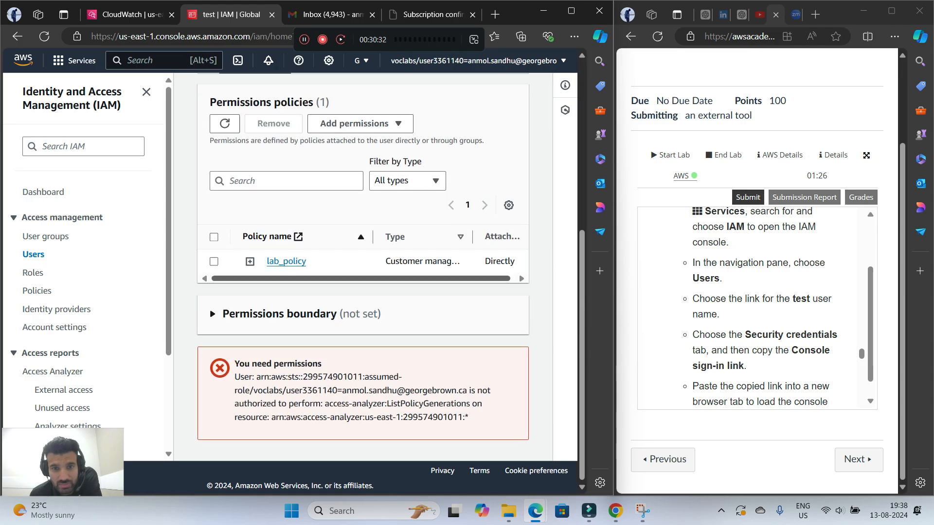
scroll(363, 263, up, 3)
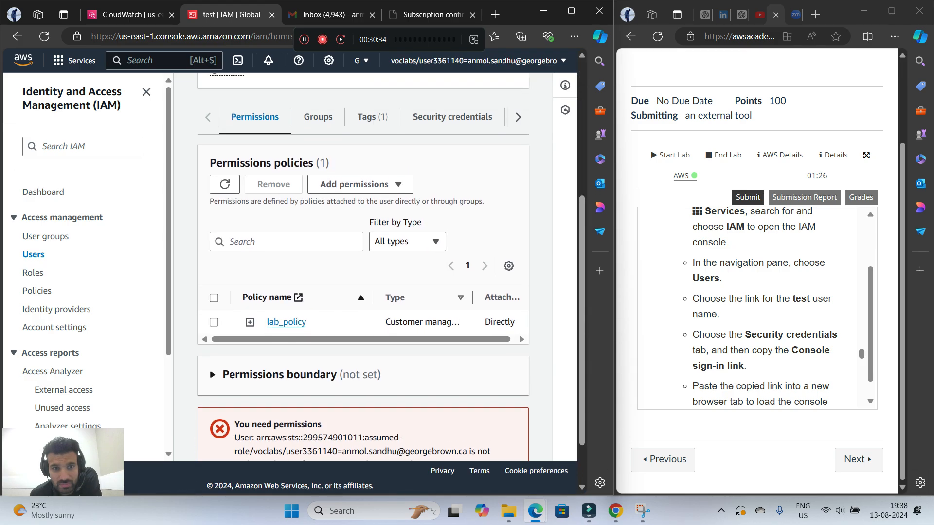
click(453, 177)
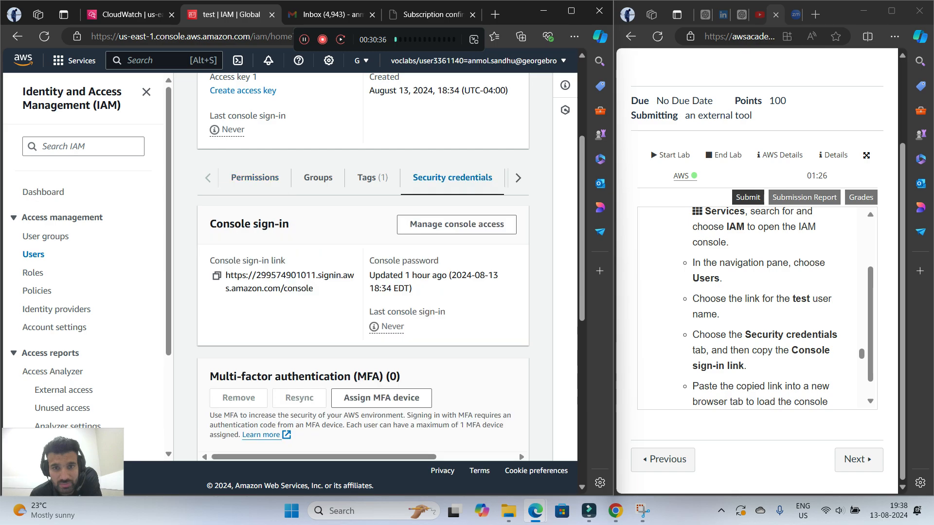
scroll(754, 307, down, 1)
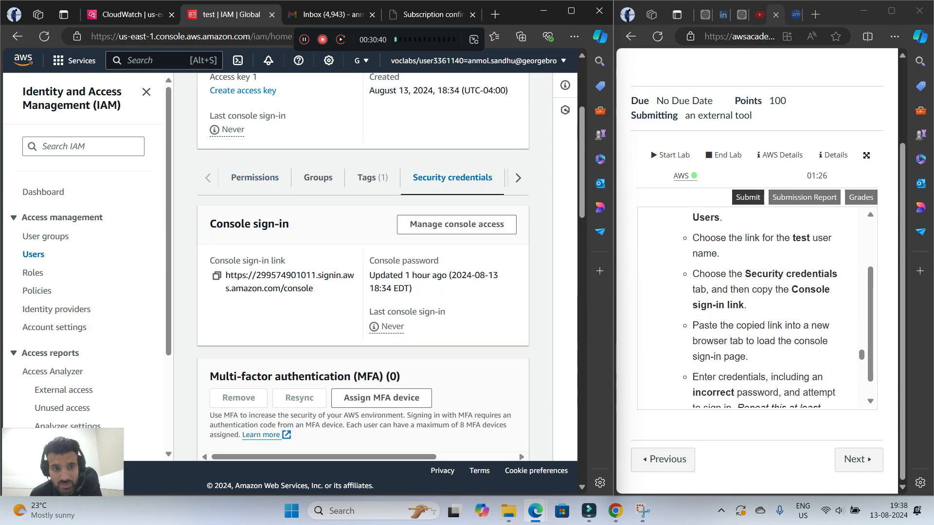
click(217, 275)
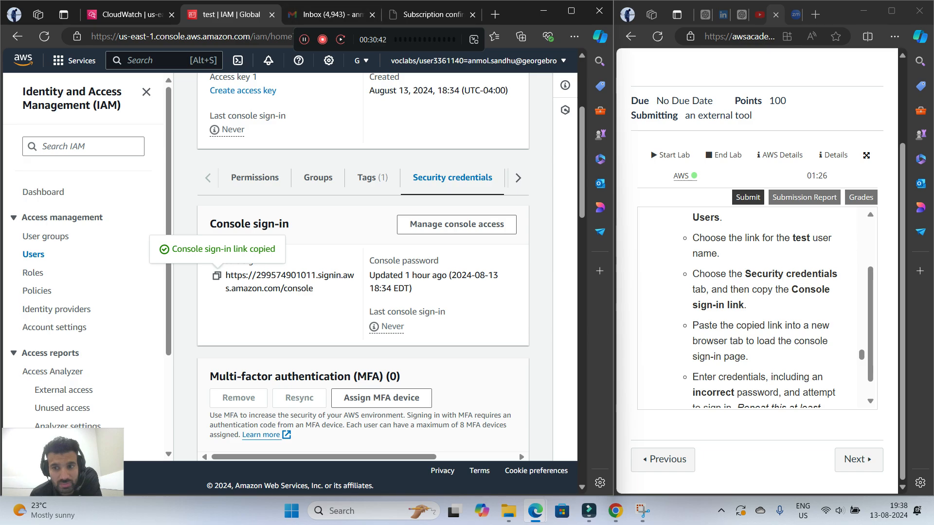
Read the failed-login instructions and load the copied console sign-in link in the browser tab showing Gmail
scroll(754, 306, down, 1)
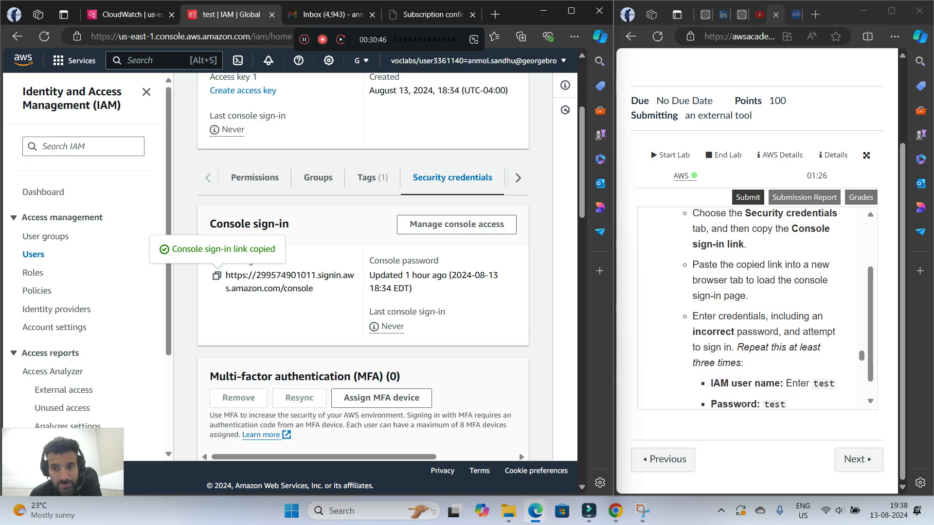
scroll(754, 306, down, 1)
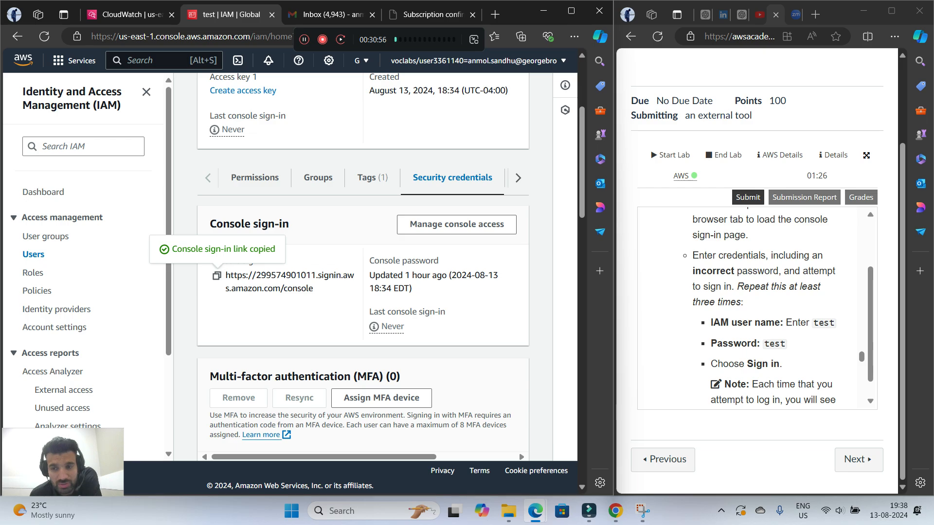
scroll(759, 307, down, 1)
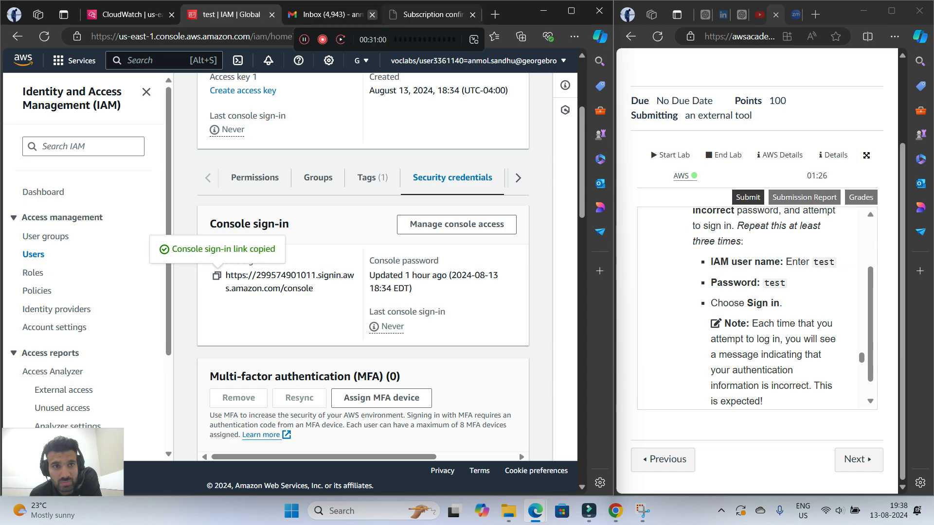
click(333, 15)
right_click(236, 36)
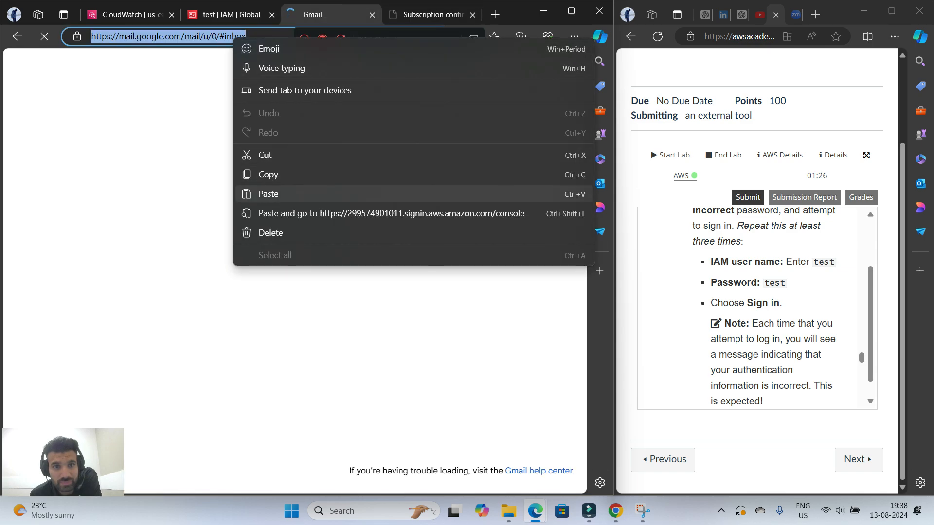
click(273, 213)
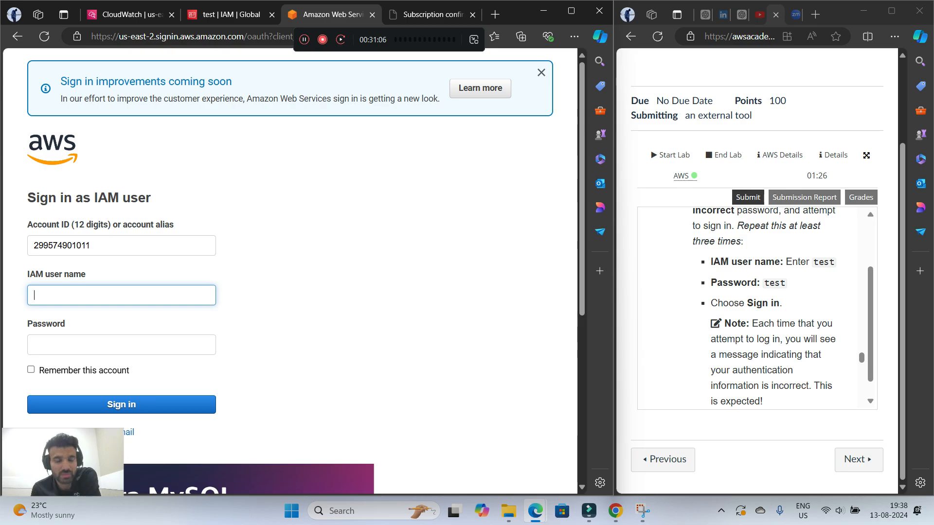
Attempt to sign in with the IAM user name zsdfgasrf and an incorrect password
text(zsdfgasrf)
key(Tab)
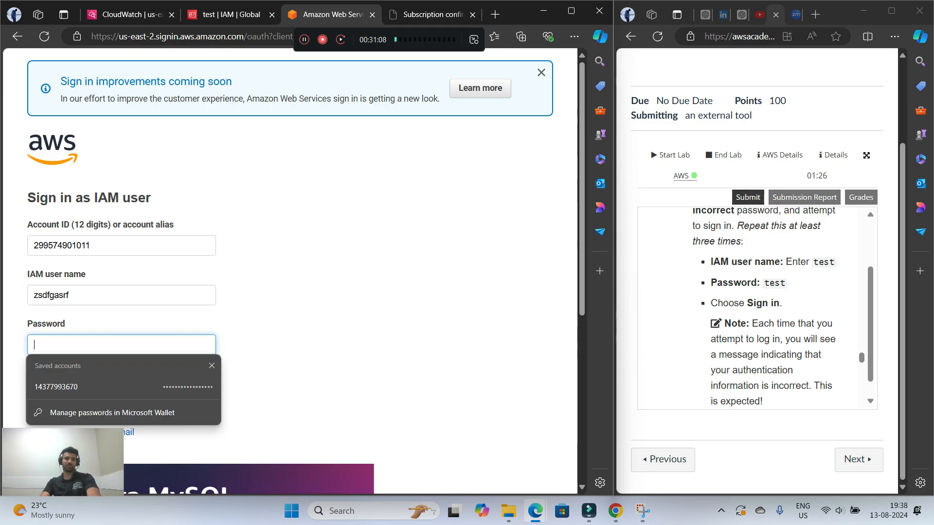
text(asdfg)
key(Return)
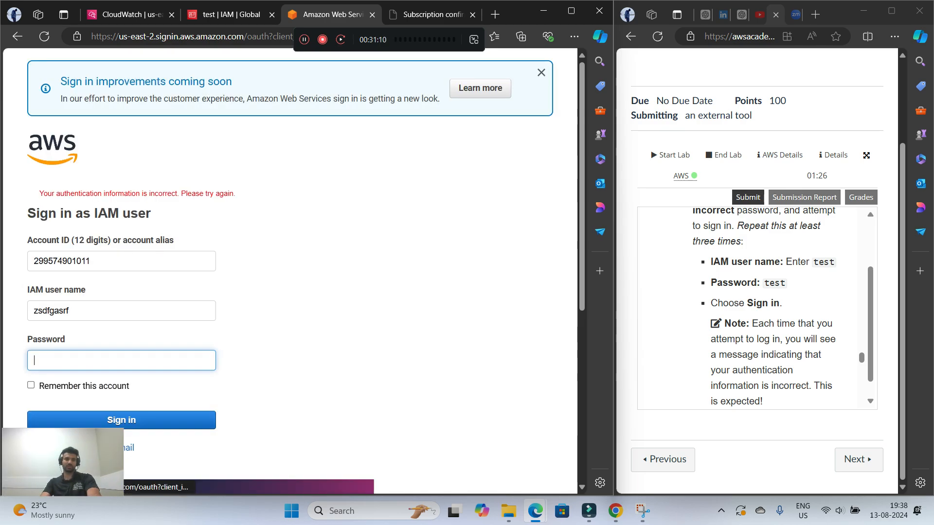
Attempt to sign in with the IAM user name szfszfsf and an incorrect password
key(shift+Tab)
text(szfszfsf)
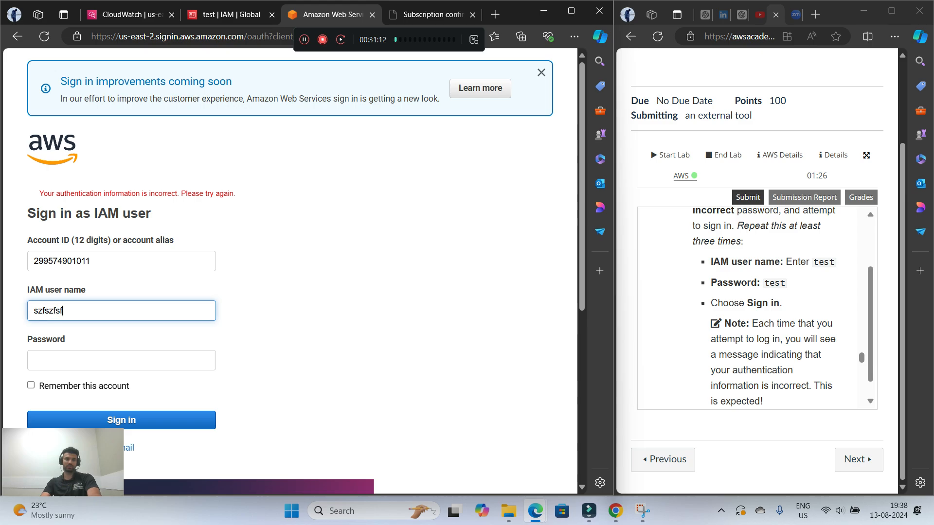
key(Tab)
text(szfszfsf)
key(Return)
Attempt to sign in with the IAM user name zsfszdf and an incorrect password
key(shift+Tab)
text(zsfszdf)
key(Tab)
text(sdfsdfsd)
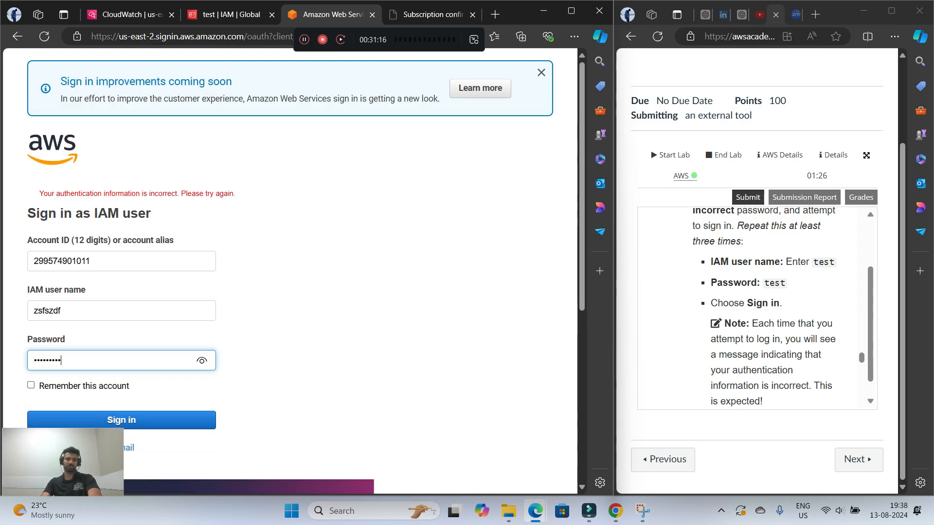
key(Return)
Attempt to sign in with the IAM user name zsfzsfs and an incorrect password
key(shift+Tab)
text(zsfzsfs)
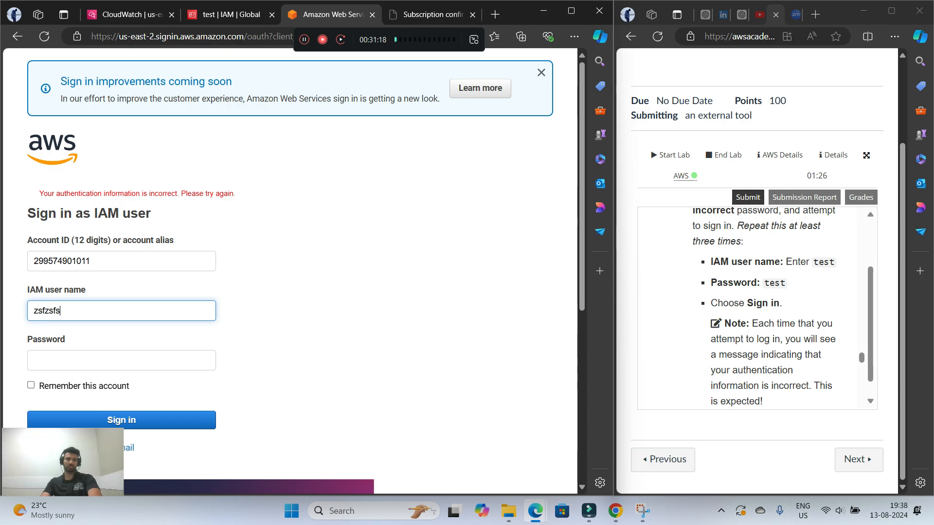
key(Tab)
text(sdfsdfs)
key(Return)
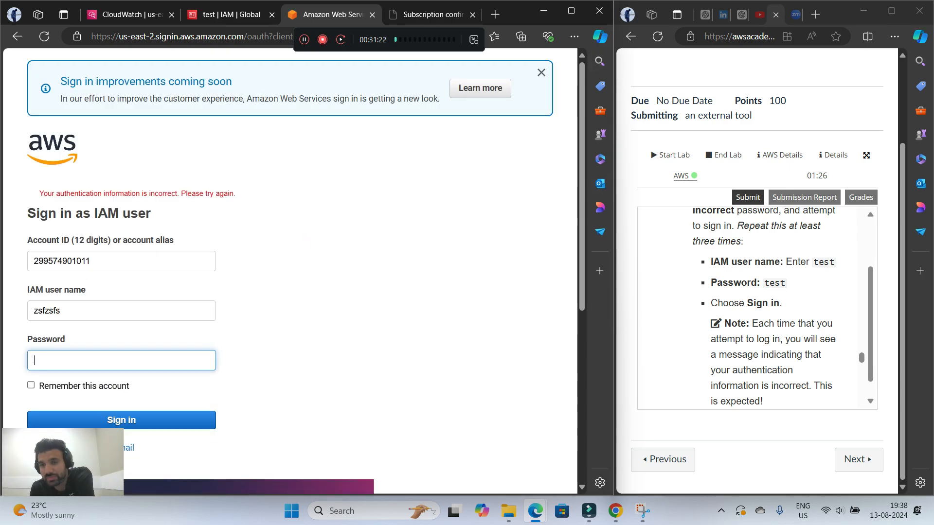
Close all tabs of the console's browser window, including the AWS sign-in pages, the IAM page and the subscription confirmation, as step 16 requires
scroll(757, 307, down, 4)
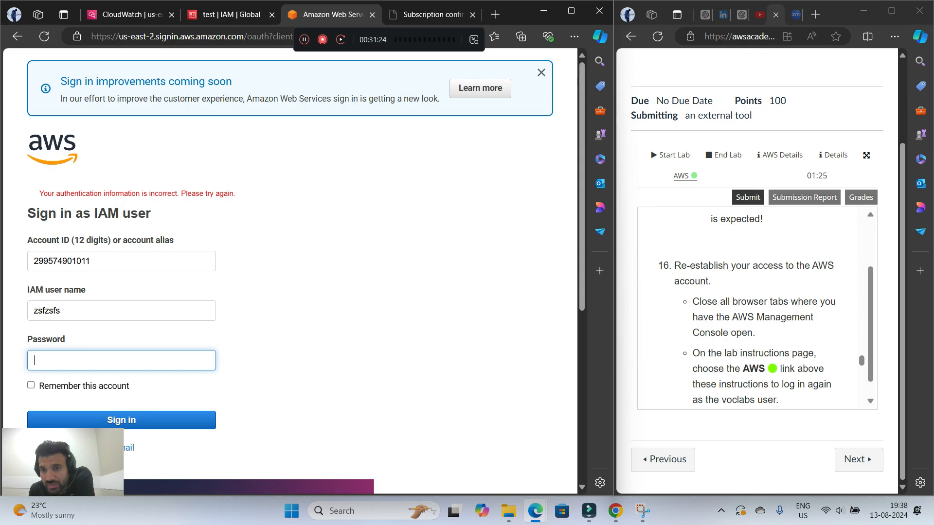
scroll(757, 308, up, 2)
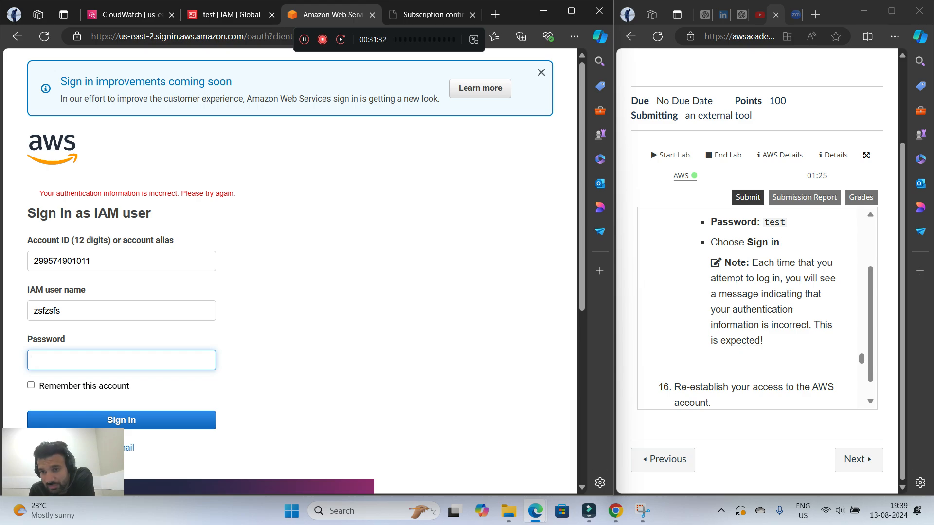
scroll(754, 307, down, 3)
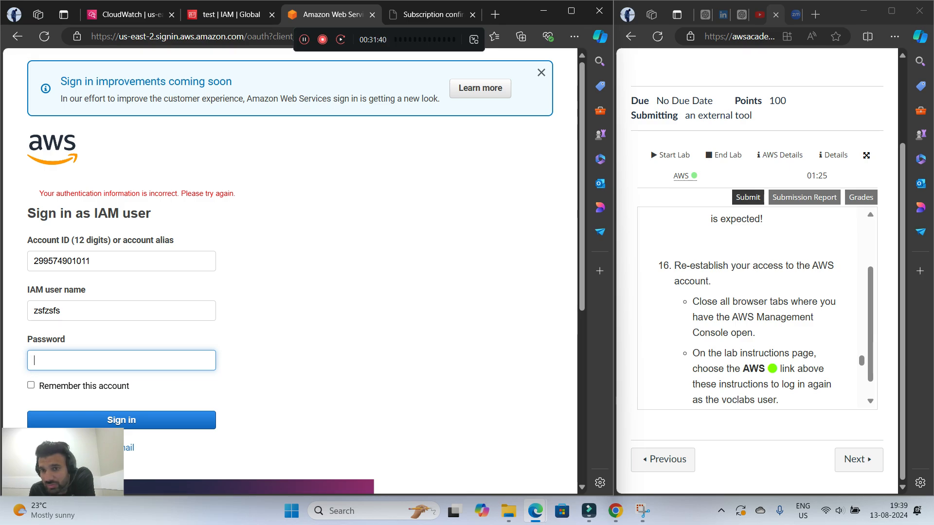
scroll(757, 306, down, 2)
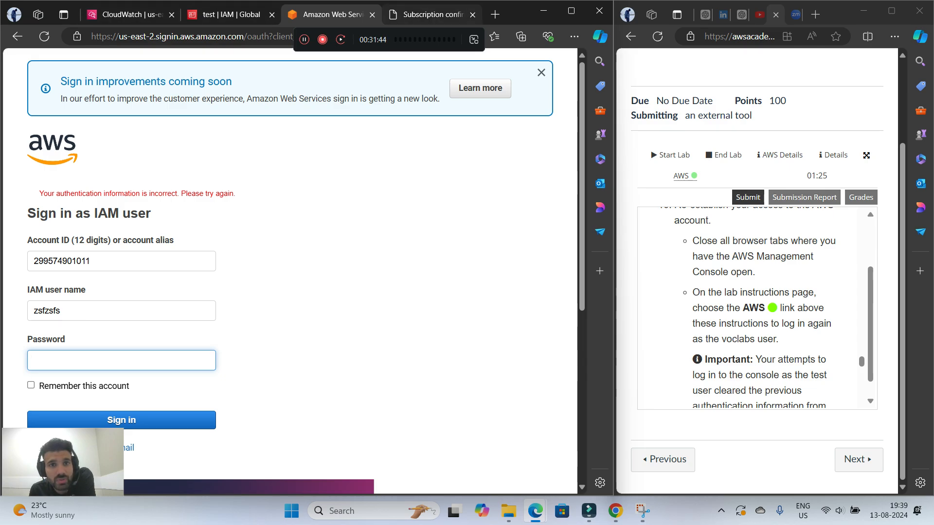
click(129, 14)
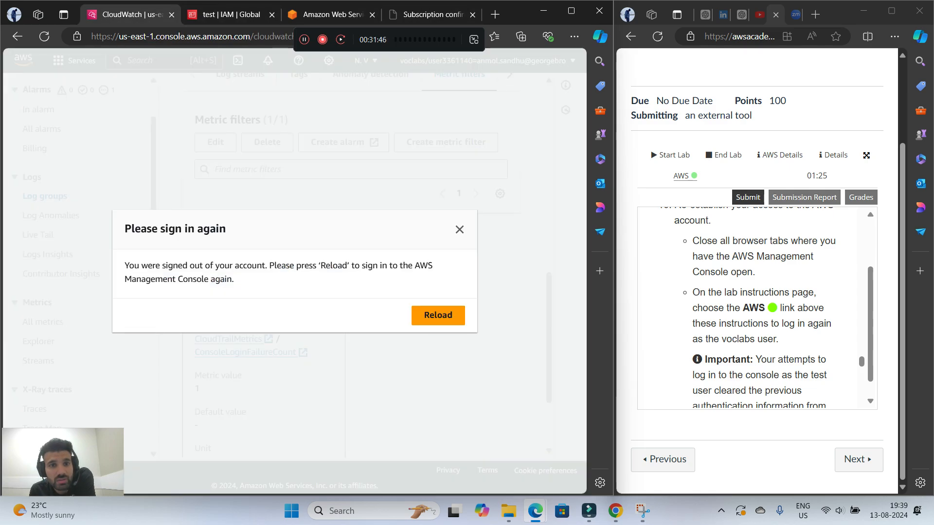
click(438, 315)
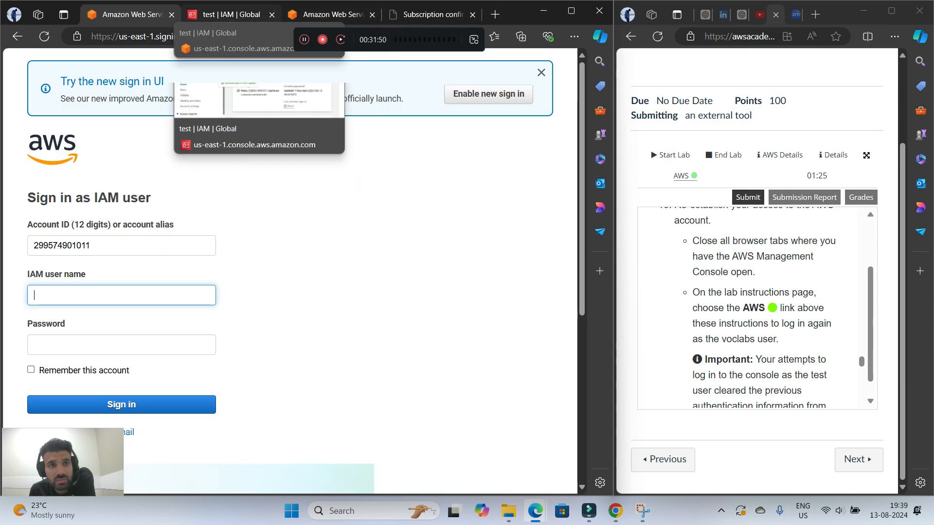
click(171, 15)
click(171, 15)
click(171, 15)
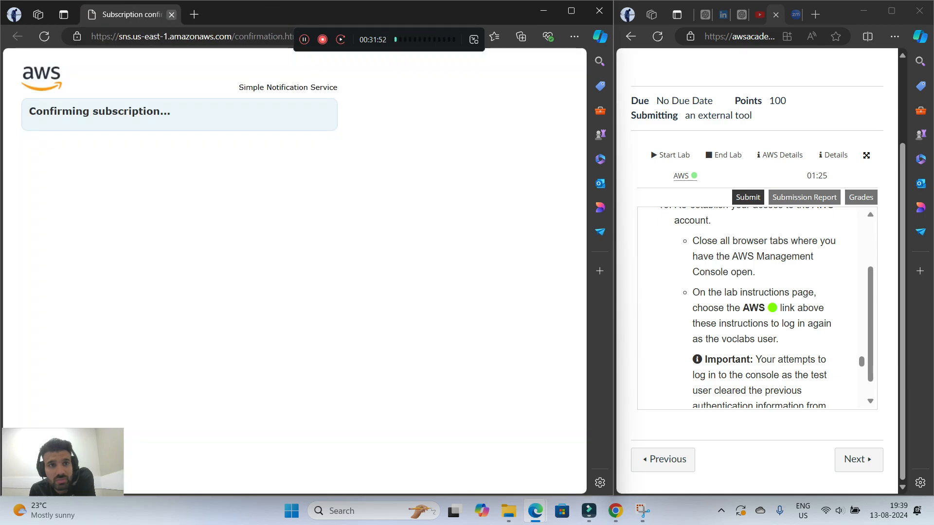
click(171, 14)
Reopen the AWS console from the lab page, place it in its own window beside the instructions, and read step 17
click(681, 175)
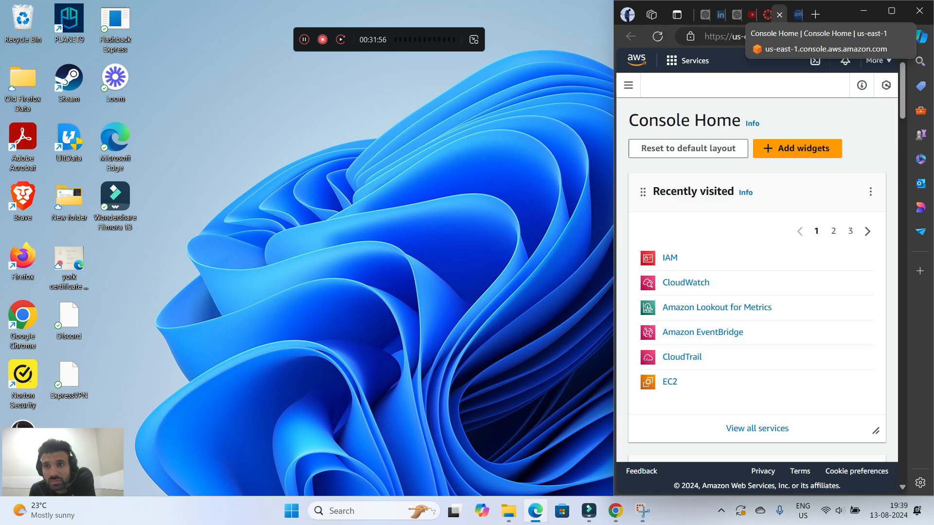
drag(771, 15, 0, 103)
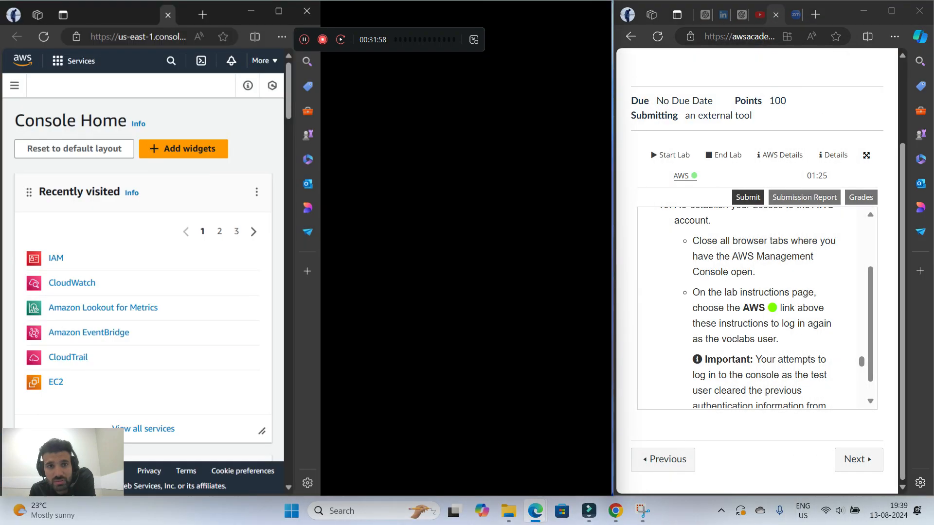
scroll(756, 306, down, 6)
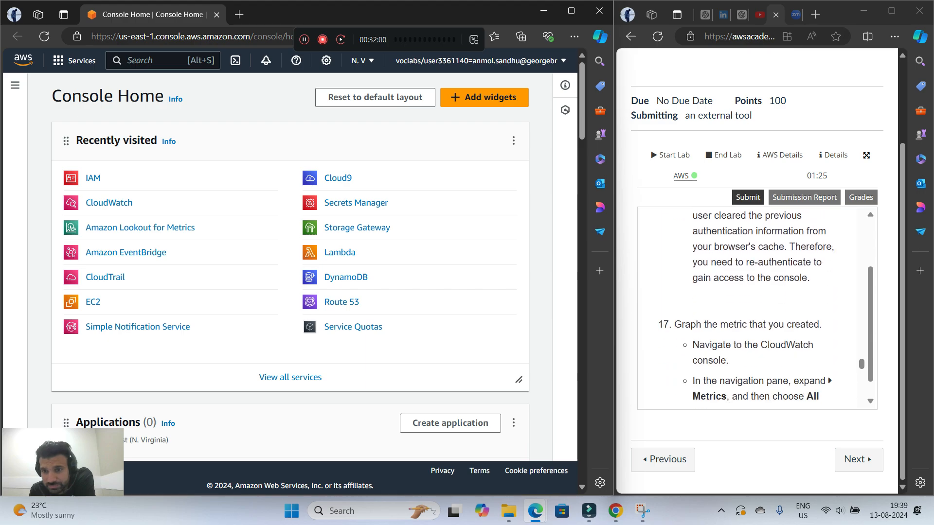
scroll(756, 307, up, 1)
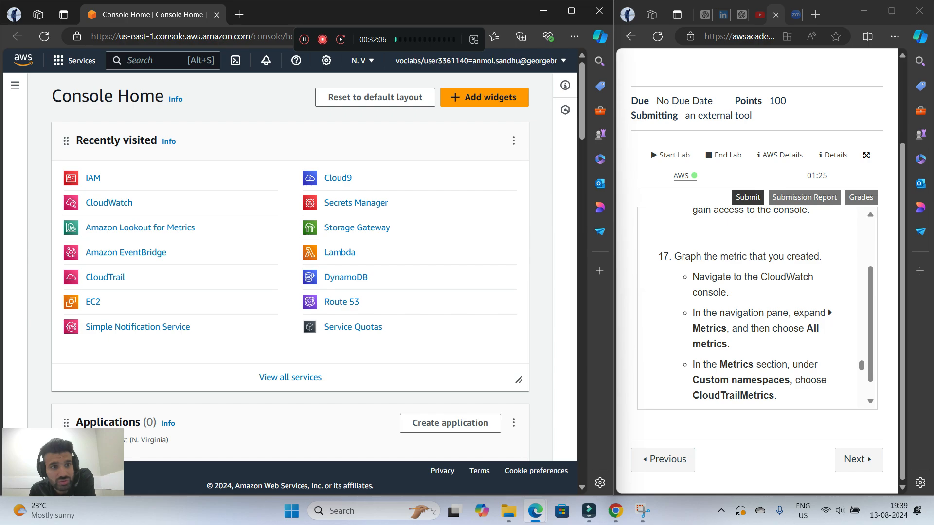
Open the CloudWatch console and display all metrics, as step 17 of the lab instructions requires
click(109, 203)
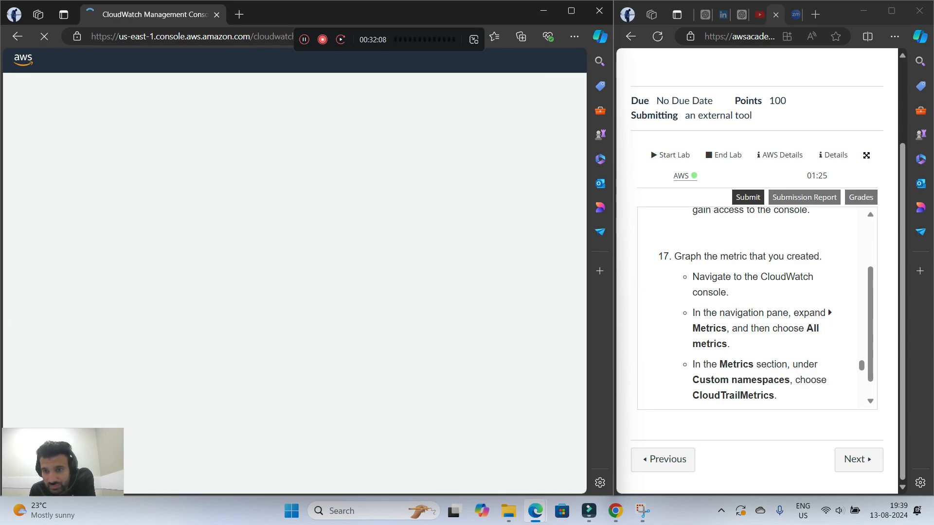
scroll(756, 306, down, 1)
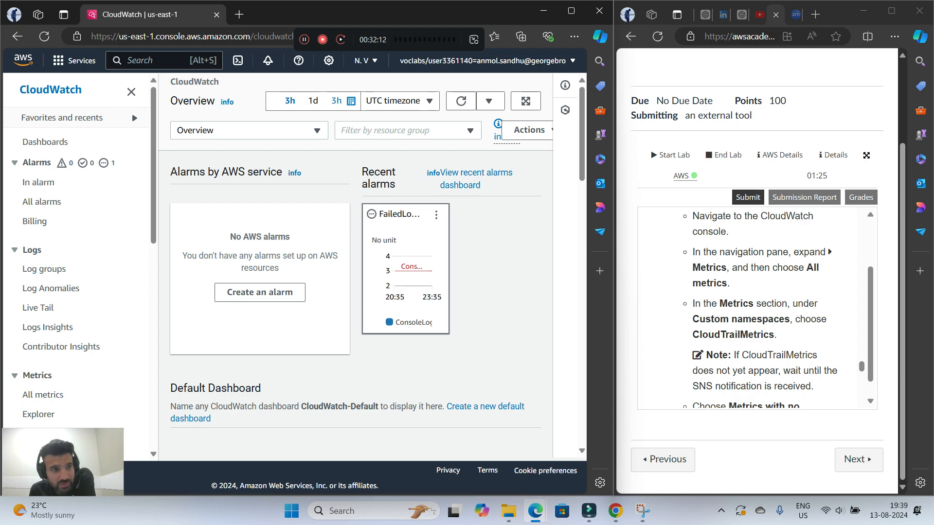
scroll(50, 228, down, 1)
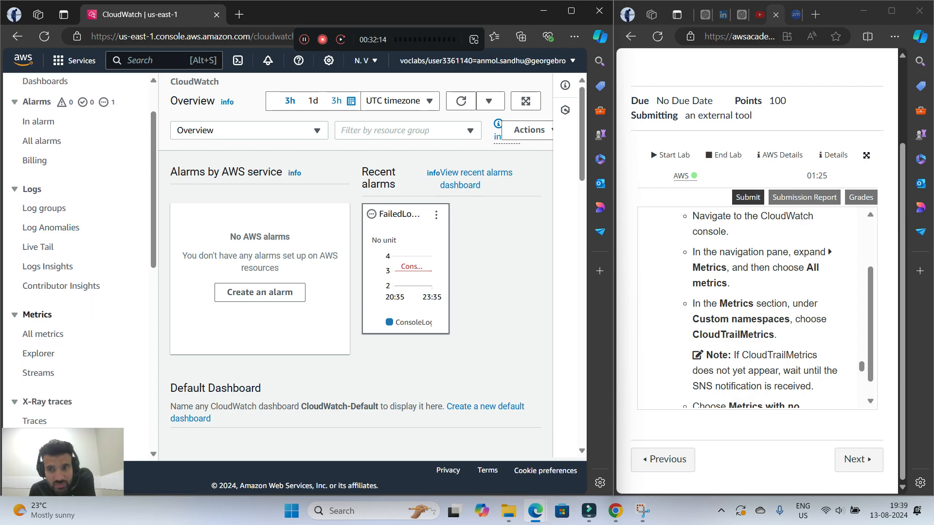
click(43, 335)
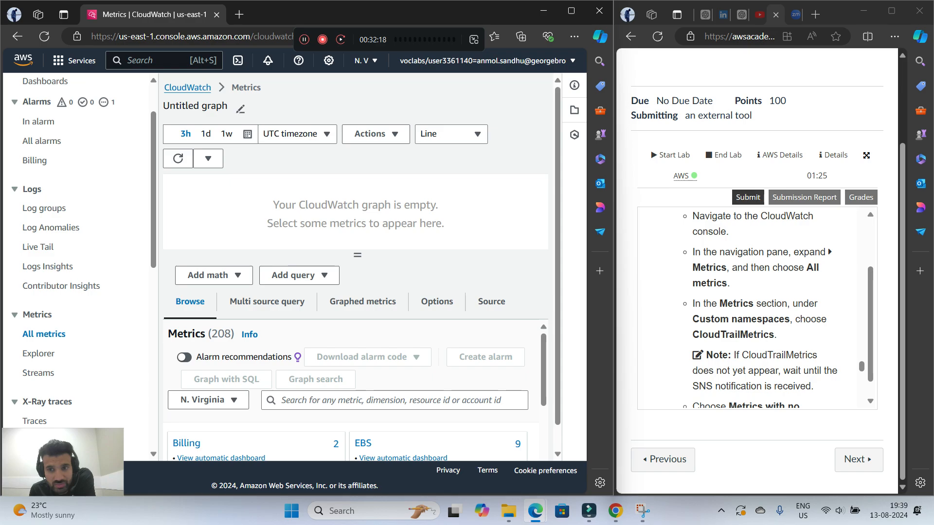
Look through the metric namespaces for CloudTrailMetrics under the custom namespaces
scroll(356, 234, down, 1)
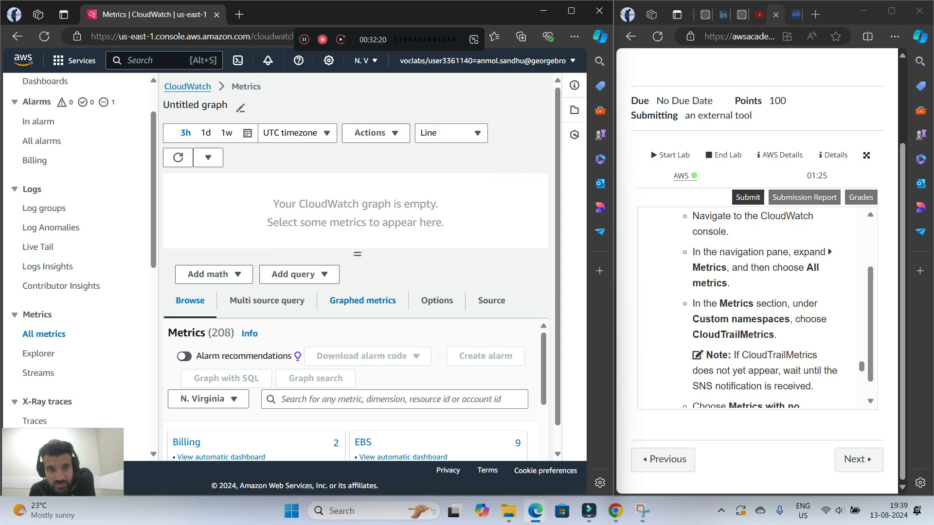
scroll(355, 233, up, 1)
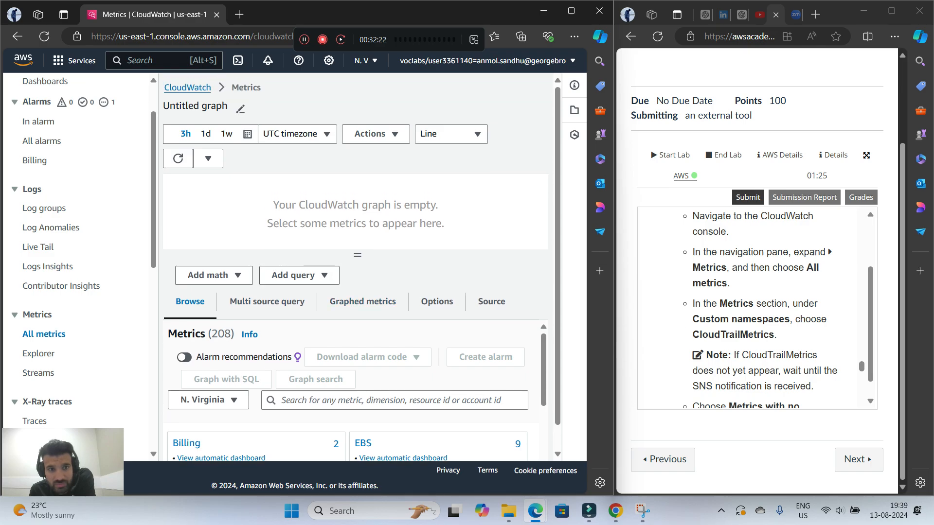
scroll(355, 267, down, 1)
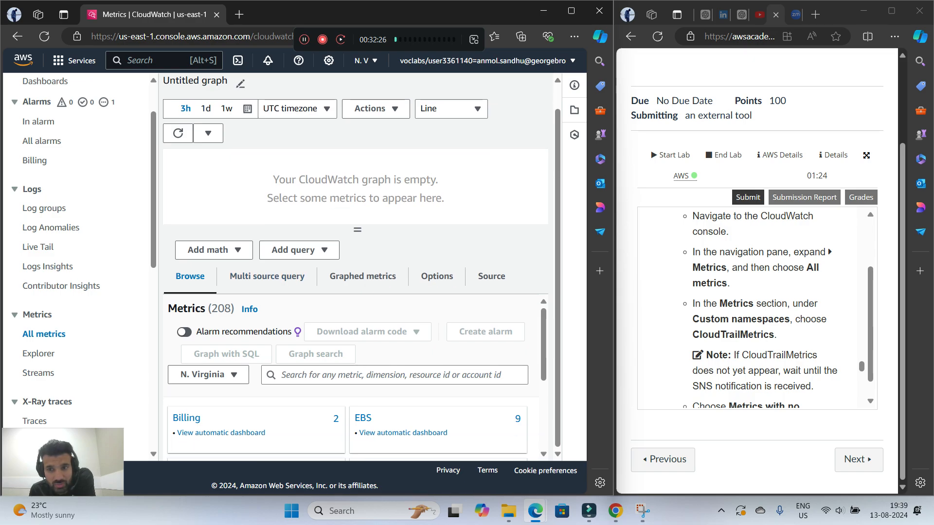
scroll(355, 377, down, 3)
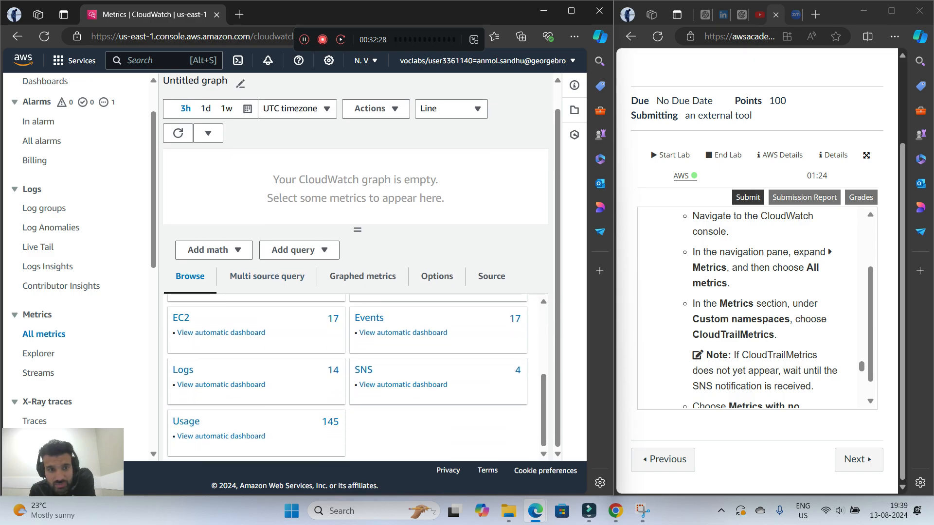
scroll(356, 377, up, 3)
scroll(355, 377, down, 3)
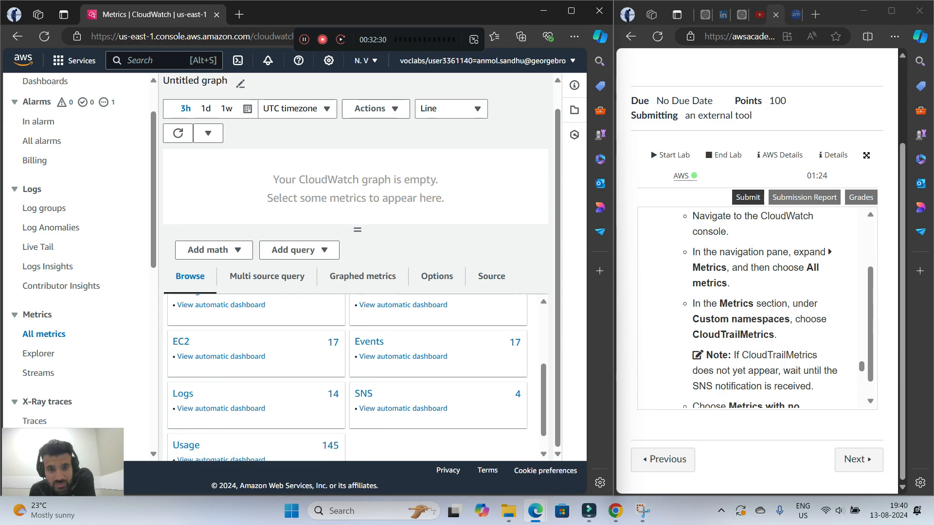
scroll(355, 377, down, 1)
scroll(355, 377, up, 5)
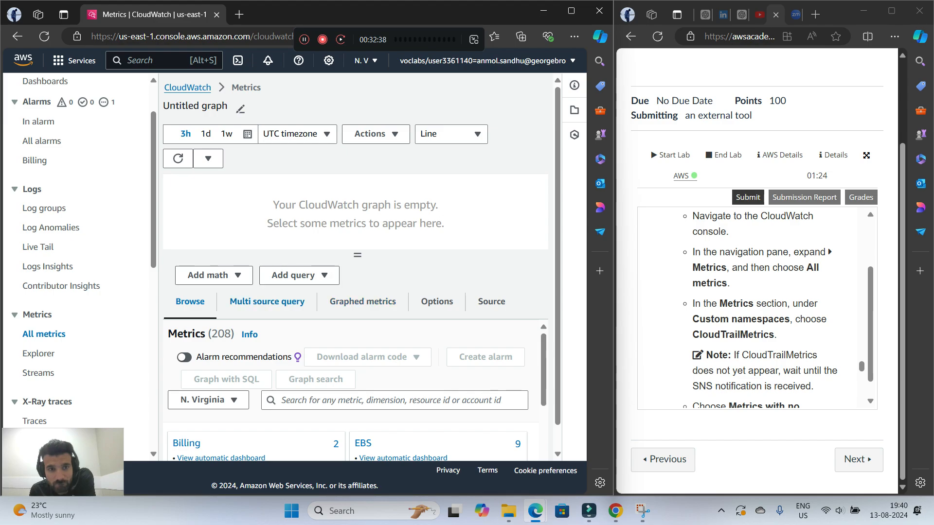
scroll(355, 389, down, 5)
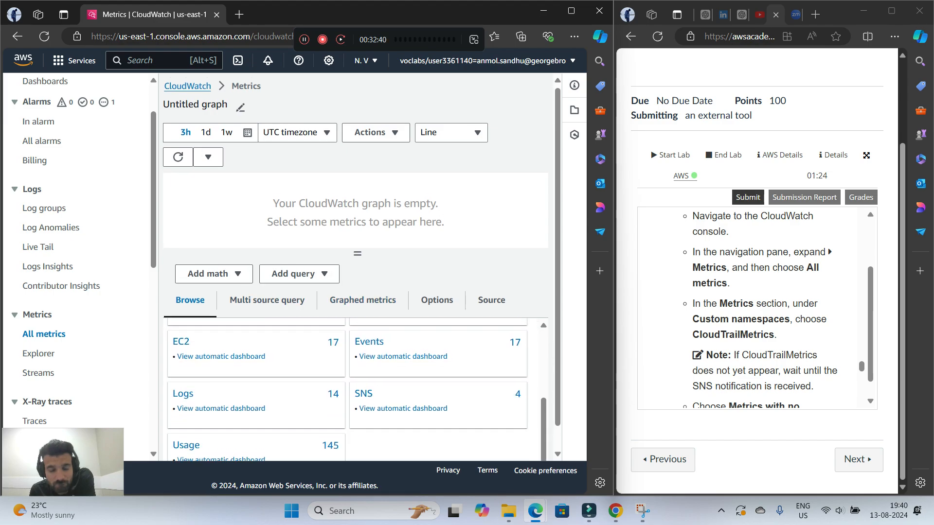
scroll(355, 380, up, 2)
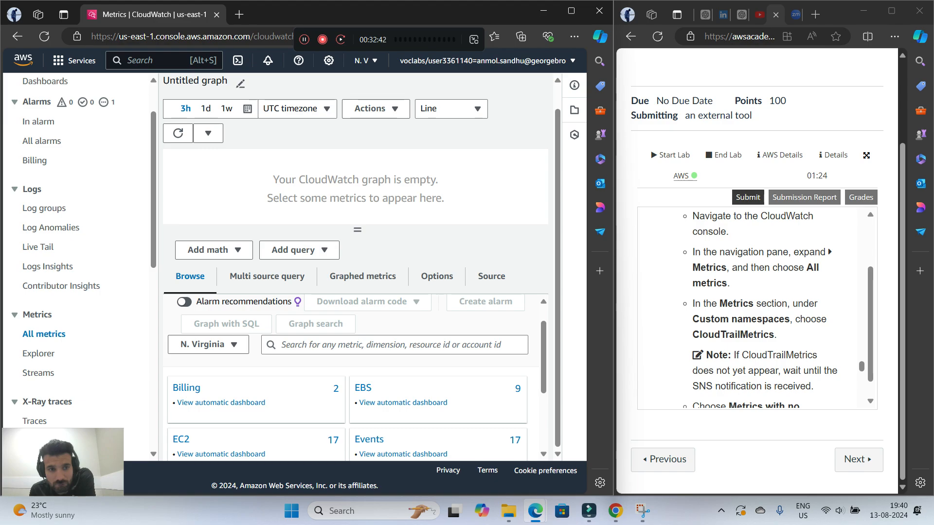
Search the metrics for "cloud" and check the matching namespaces for CloudTrailMetrics
click(311, 345)
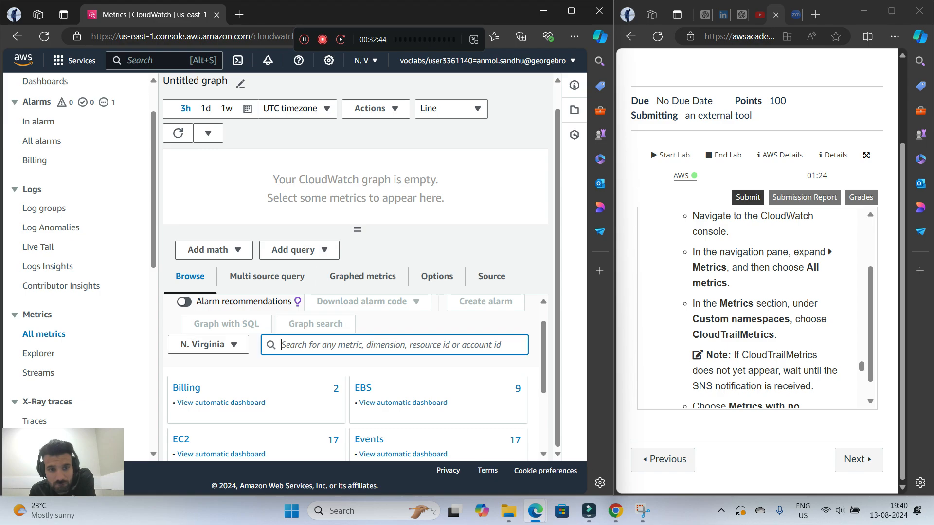
scroll(355, 341, up, 3)
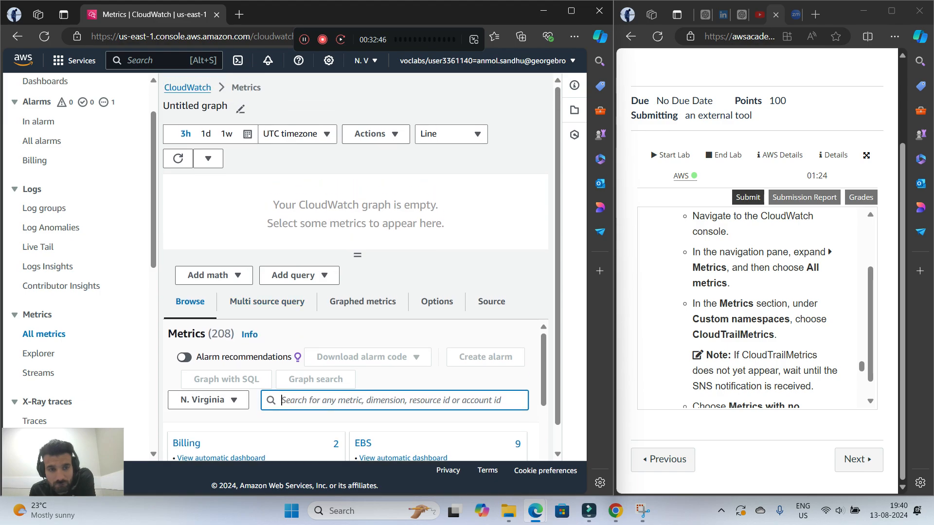
scroll(355, 390, down, 3)
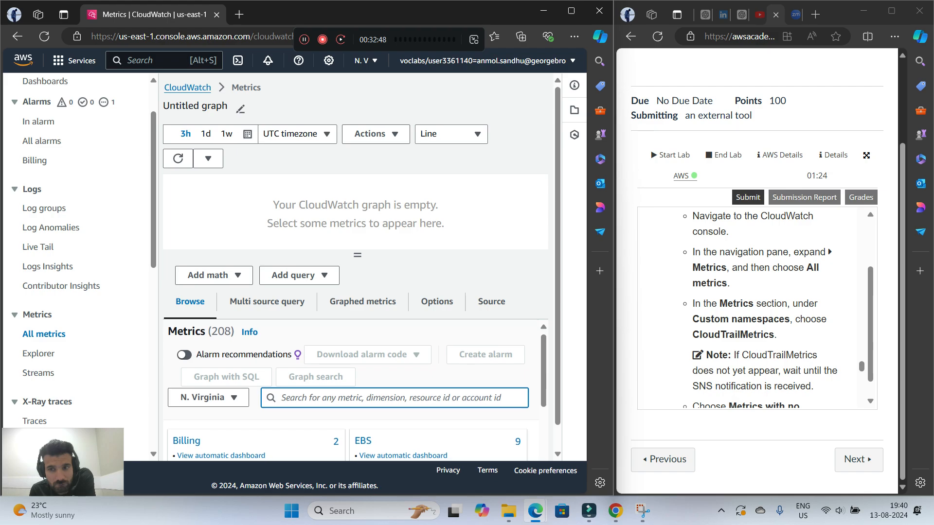
scroll(355, 389, up, 1)
scroll(355, 390, up, 1)
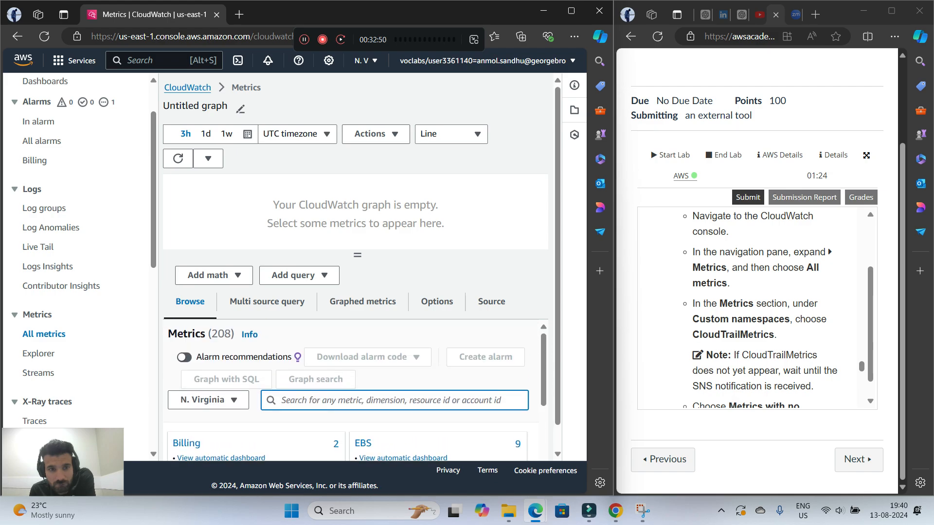
scroll(355, 389, down, 1)
scroll(355, 389, up, 1)
scroll(361, 267, down, 1)
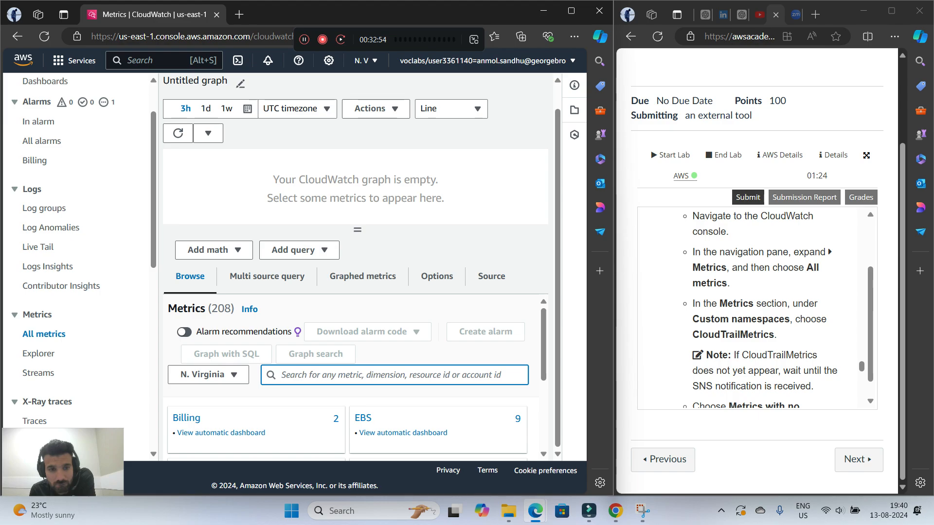
scroll(356, 389, down, 1)
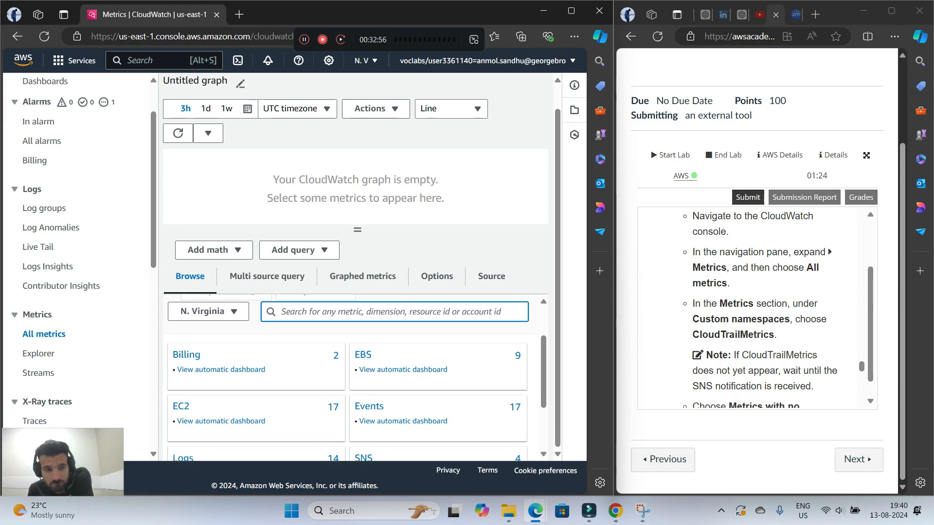
scroll(355, 390, down, 1)
scroll(356, 389, up, 3)
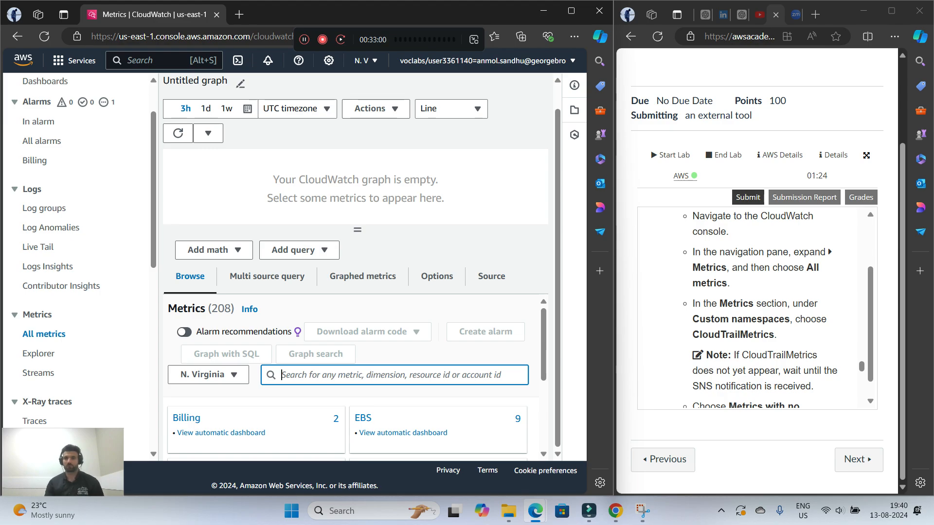
text(cloud)
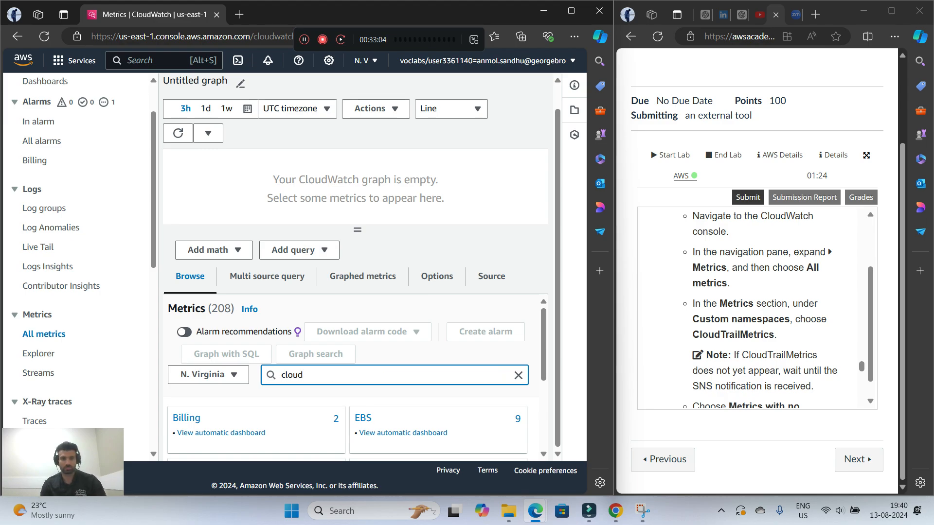
click(282, 375)
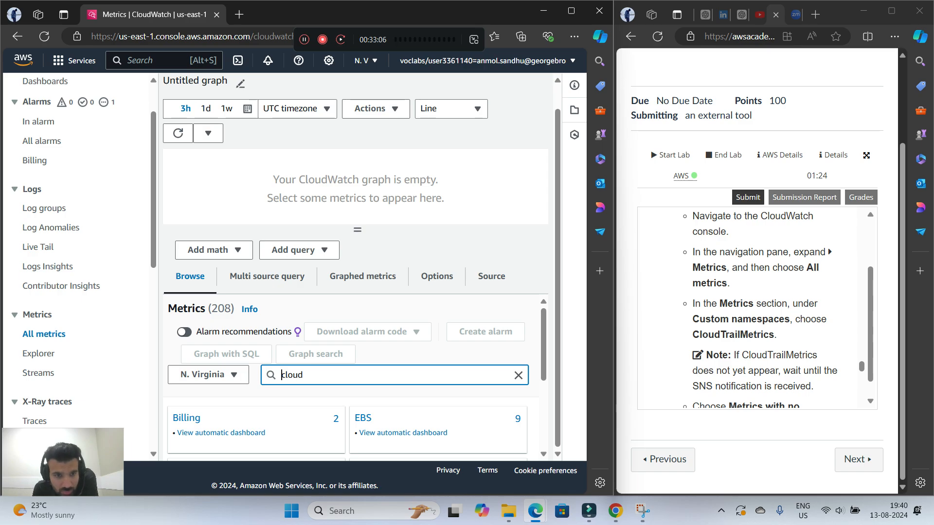
key(Return)
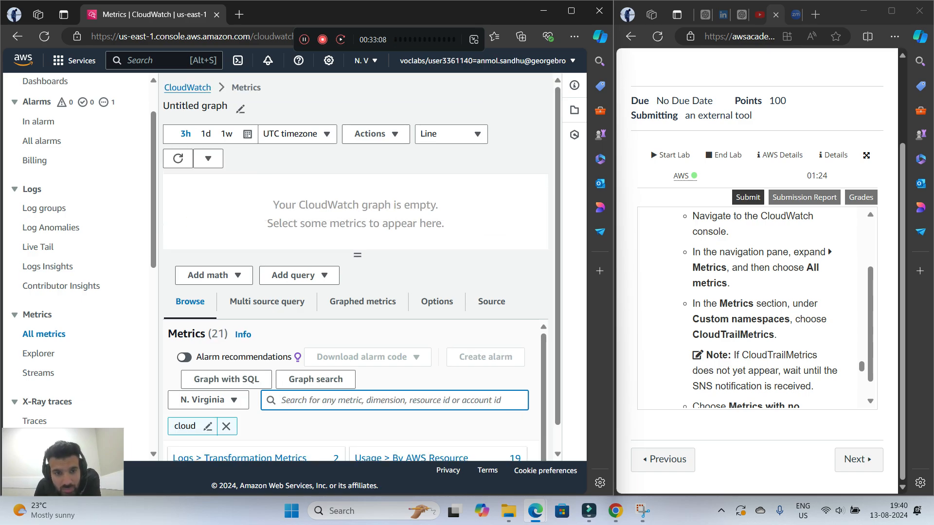
scroll(437, 278, down, 1)
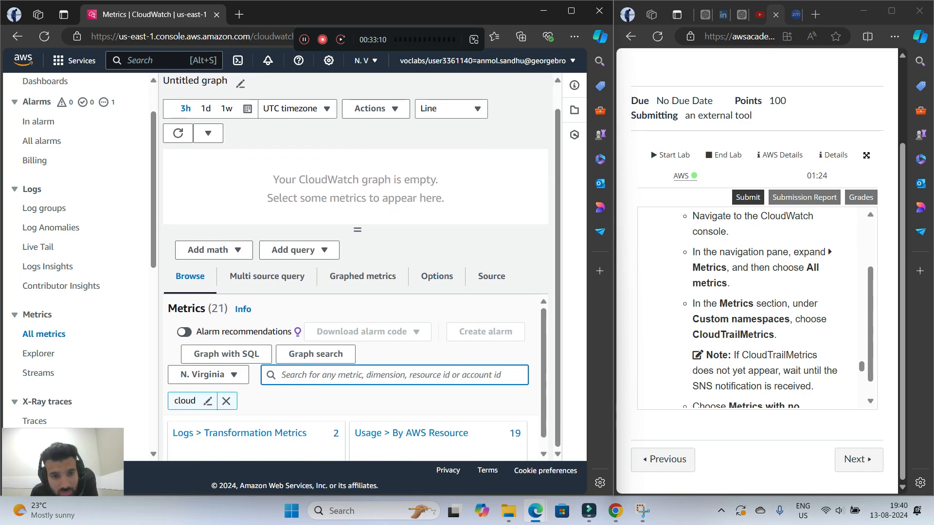
scroll(357, 377, down, 1)
Clear the "cloud" search filter and recheck the full list of metric namespaces for CloudTrailMetrics
click(227, 390)
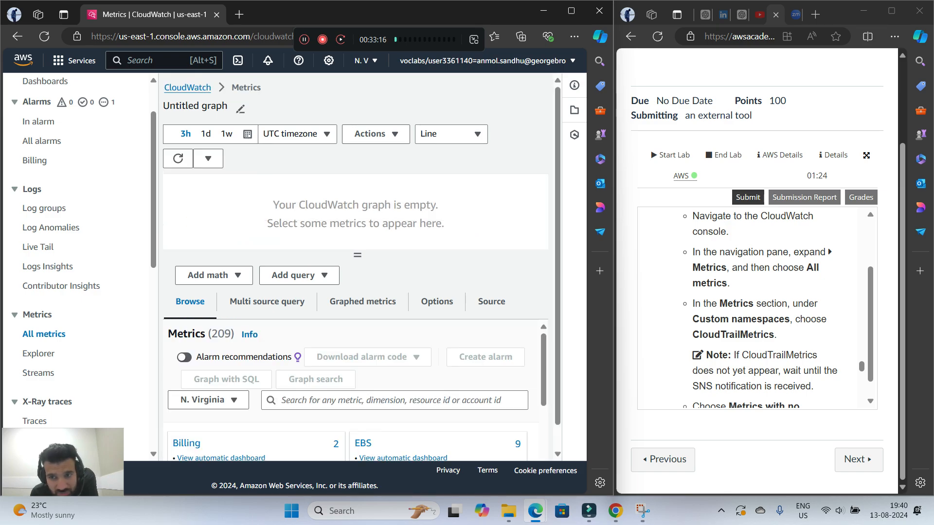
scroll(355, 389, down, 3)
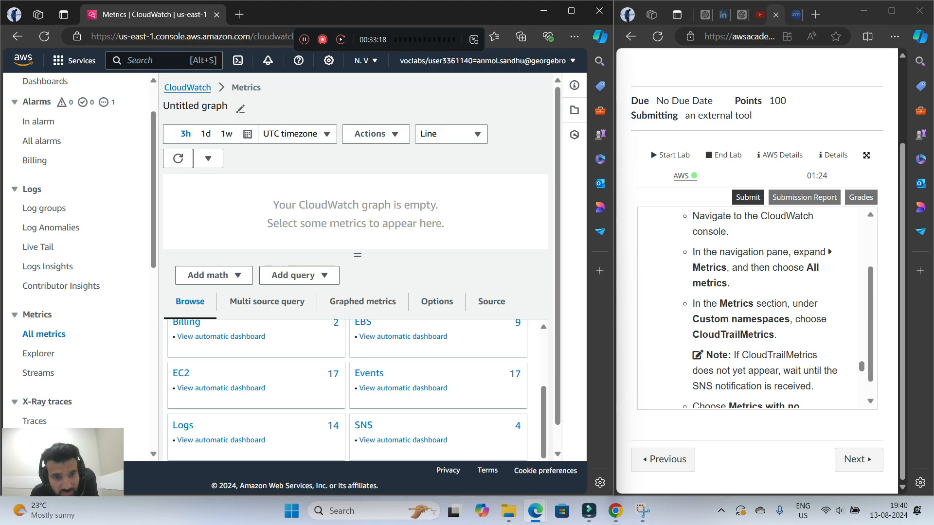
scroll(357, 390, down, 1)
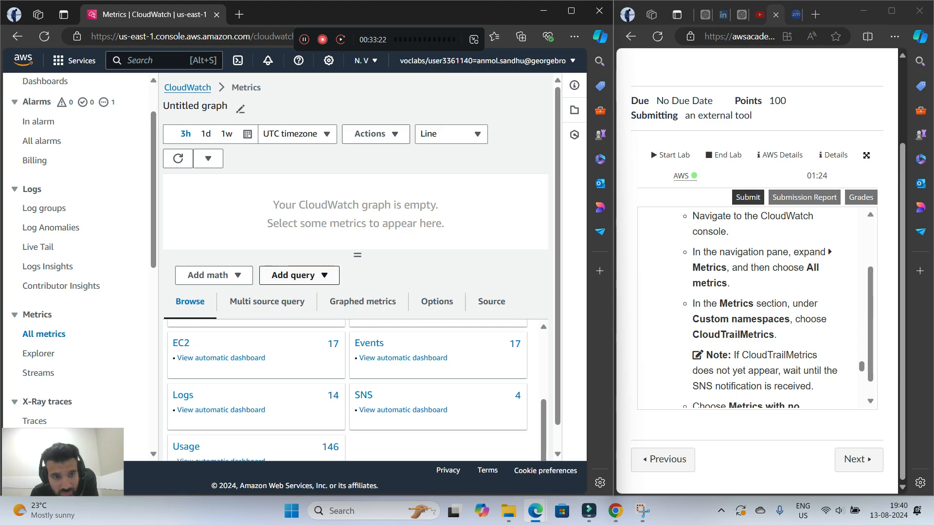
click(293, 276)
click(293, 275)
click(209, 276)
click(210, 275)
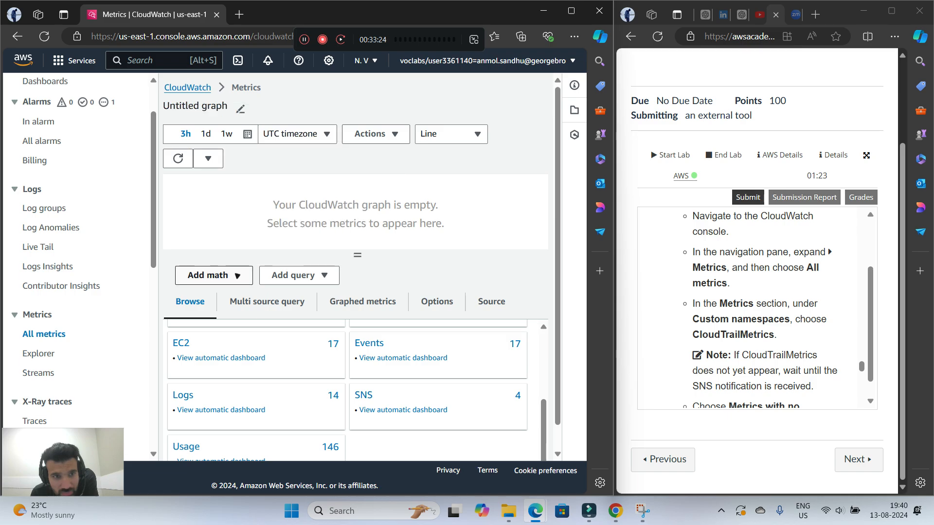
click(209, 276)
click(209, 275)
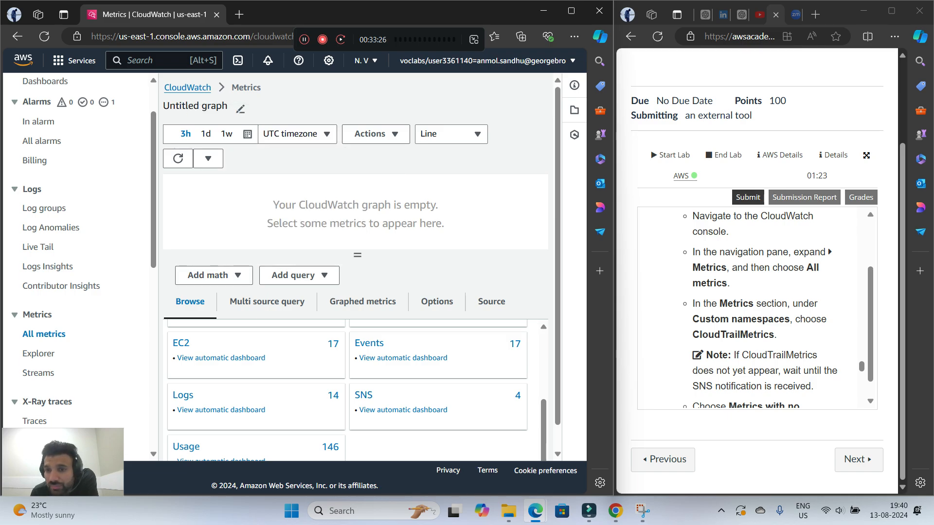
Reload the CloudWatch metrics page and read the rest of step 17 about graphing ConsoleLoginFailureCount
scroll(760, 309, down, 1)
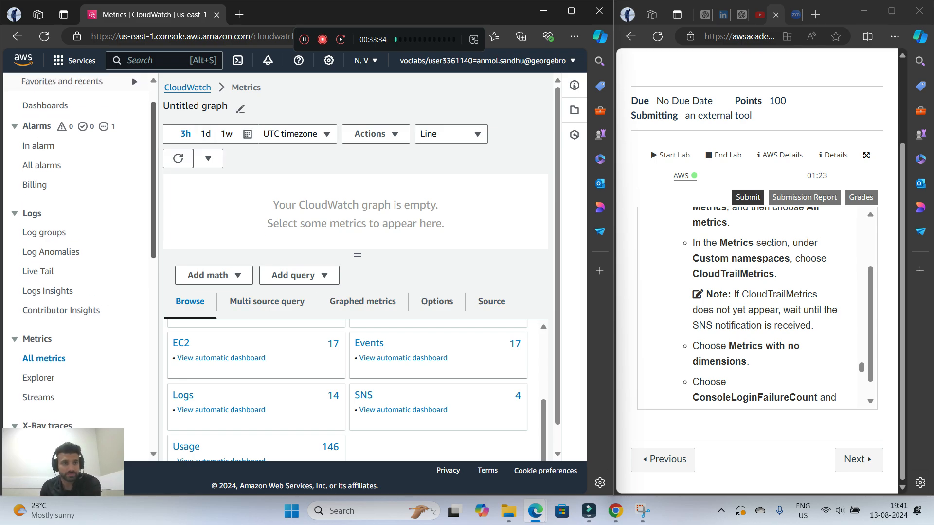
click(44, 36)
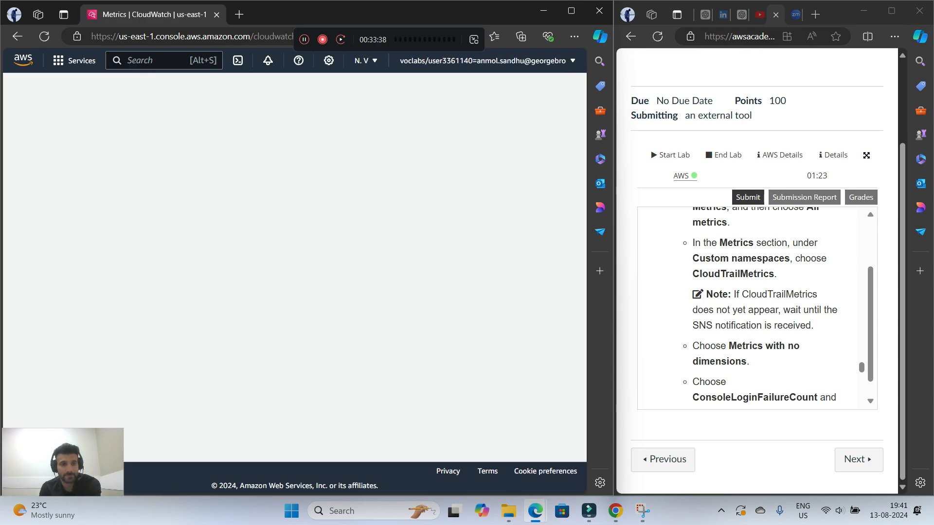
scroll(239, 278, down, 1)
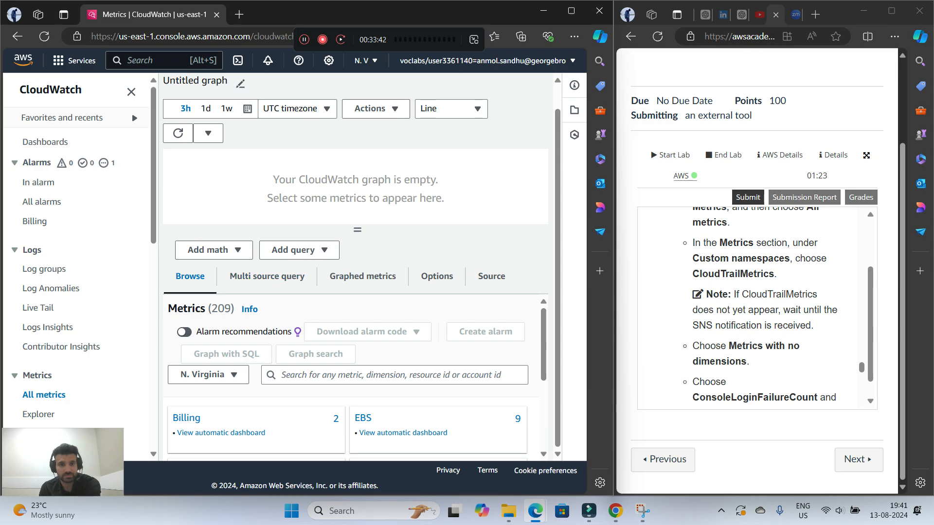
scroll(757, 306, down, 2)
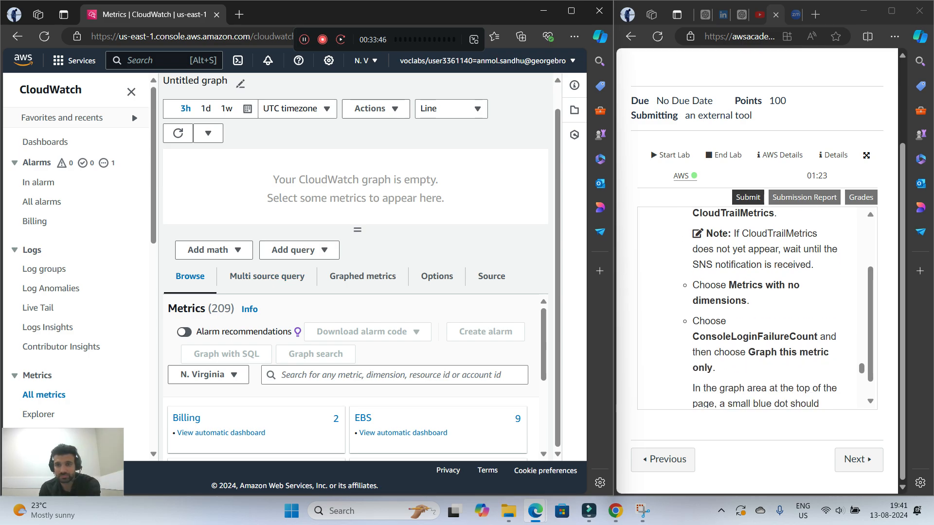
scroll(757, 307, down, 2)
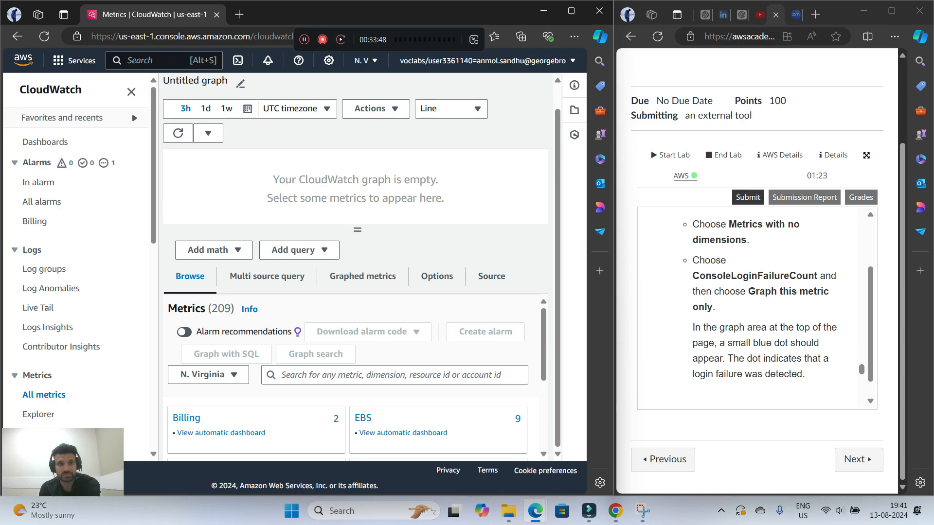
Read step 18 of the lab instructions about checking the status of the FailedLogins alarm
scroll(757, 306, up, 2)
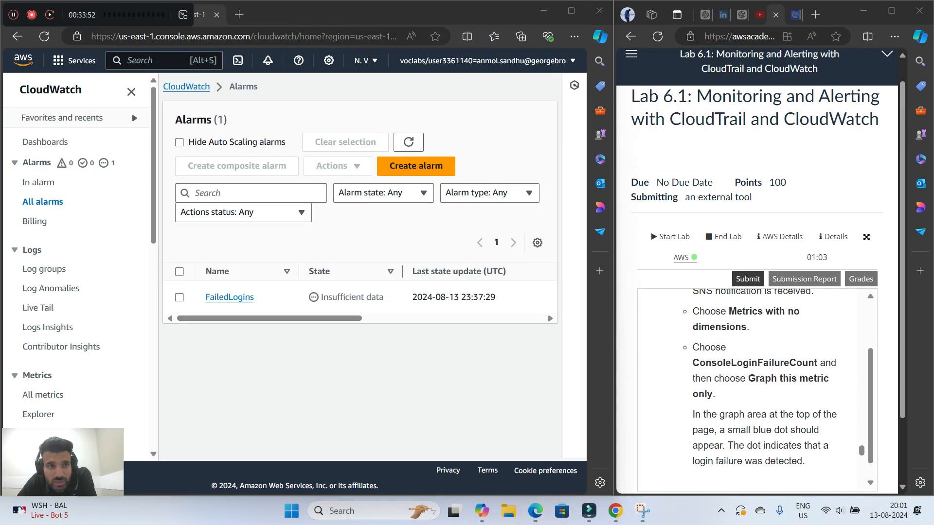
drag(248, 34, 497, 40)
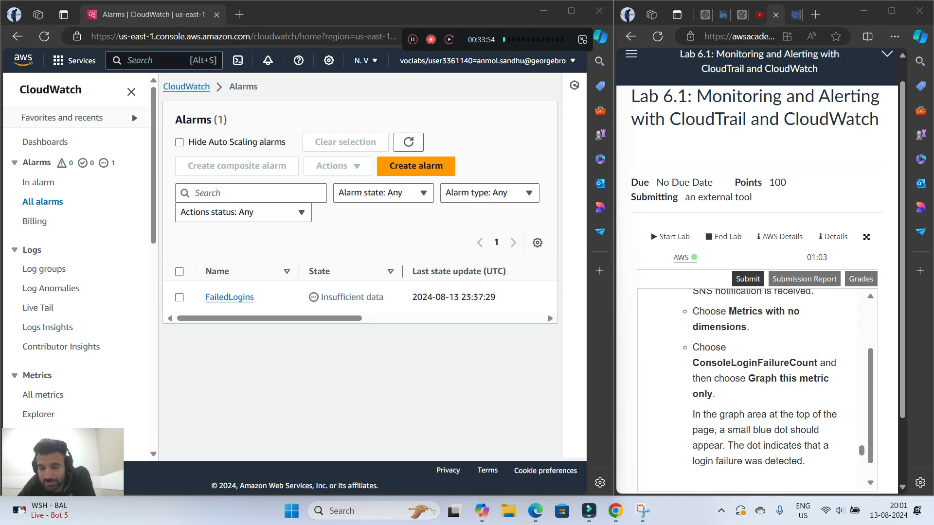
scroll(757, 389, down, 4)
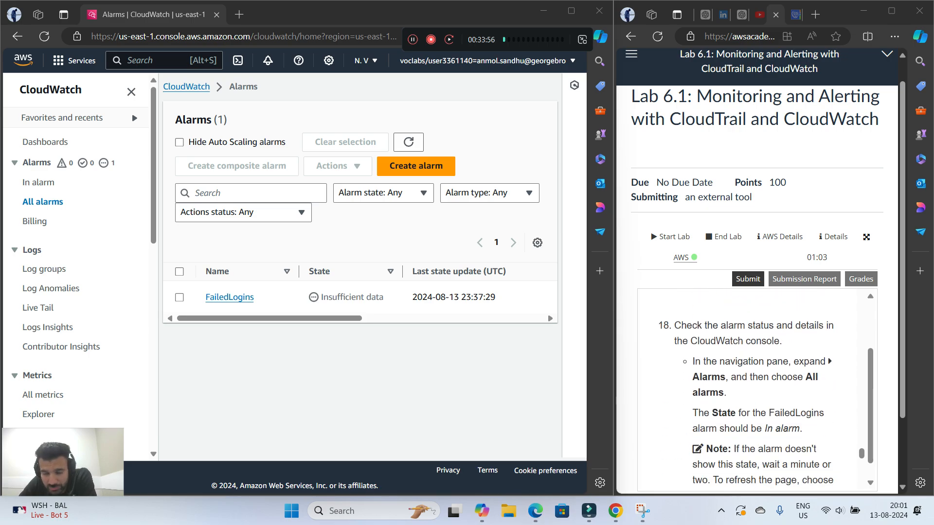
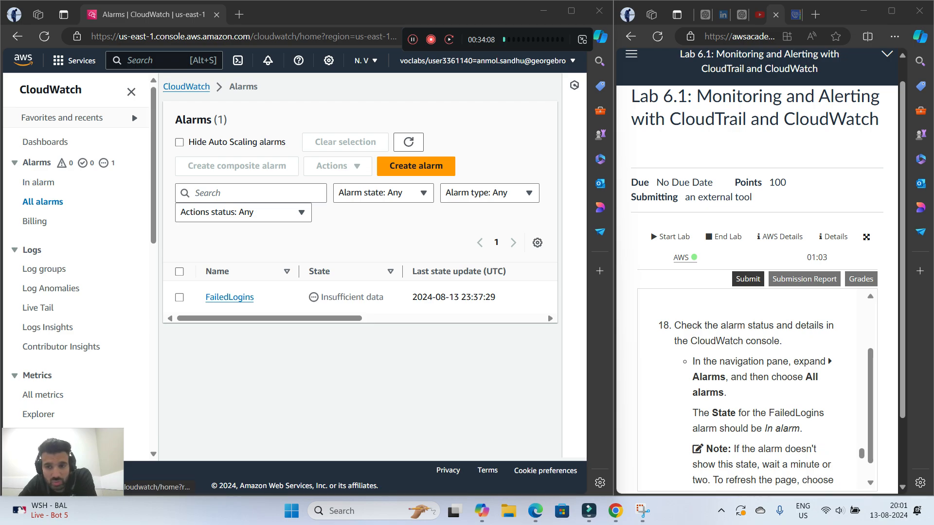
Read the step 18 note and tip on the expected alarm state and compare it with the FailedLogins alarm's state
scroll(746, 393, down, 1)
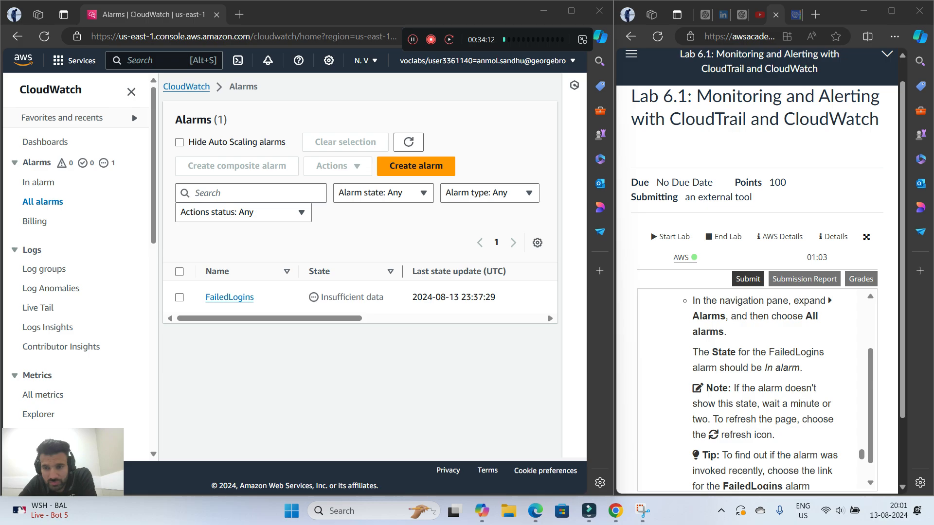
mouse_move(269, 318)
mouse_down()
mouse_move(362, 319)
mouse_move(270, 319)
mouse_up()
drag(321, 297, 384, 297)
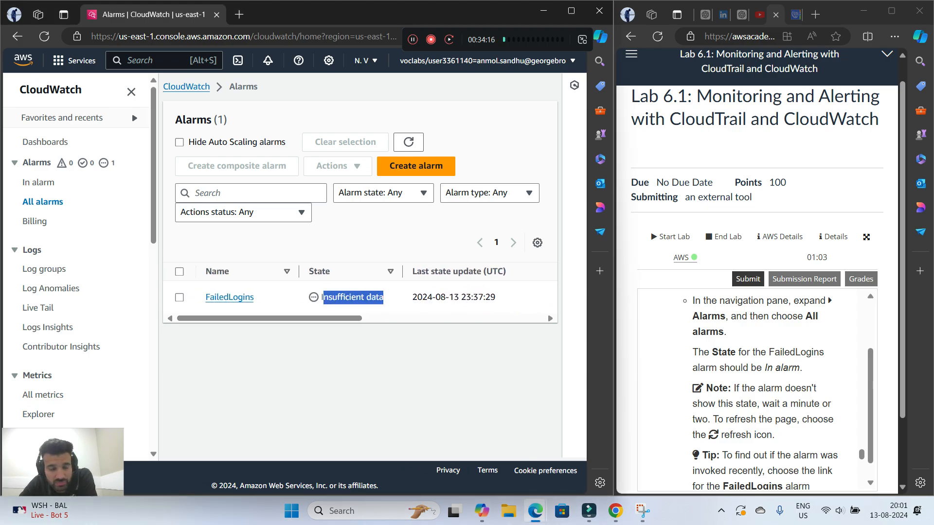
mouse_move(312, 319)
mouse_down()
mouse_move(493, 319)
mouse_move(311, 319)
mouse_up()
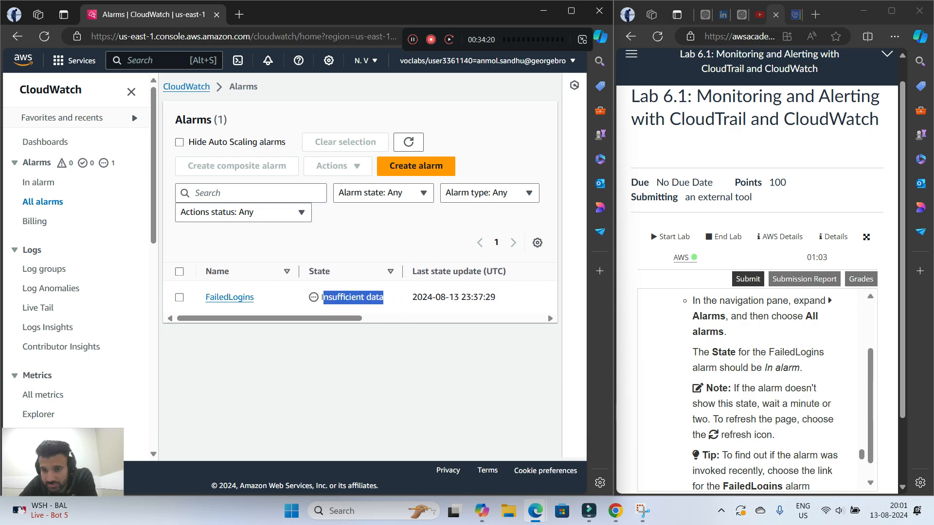
Go back through the lab instructions to step 15 and reread how to test the alarm with incorrect credentials
scroll(757, 389, up, 11)
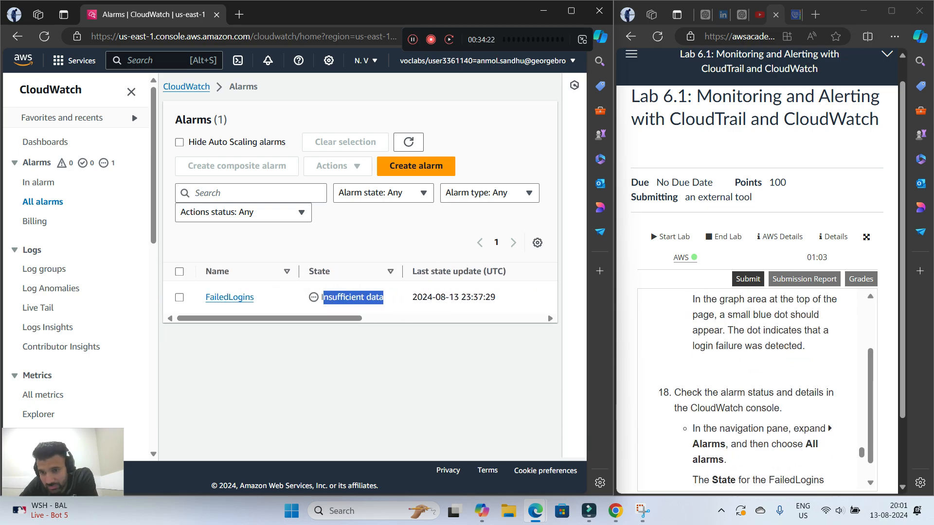
scroll(757, 389, up, 8)
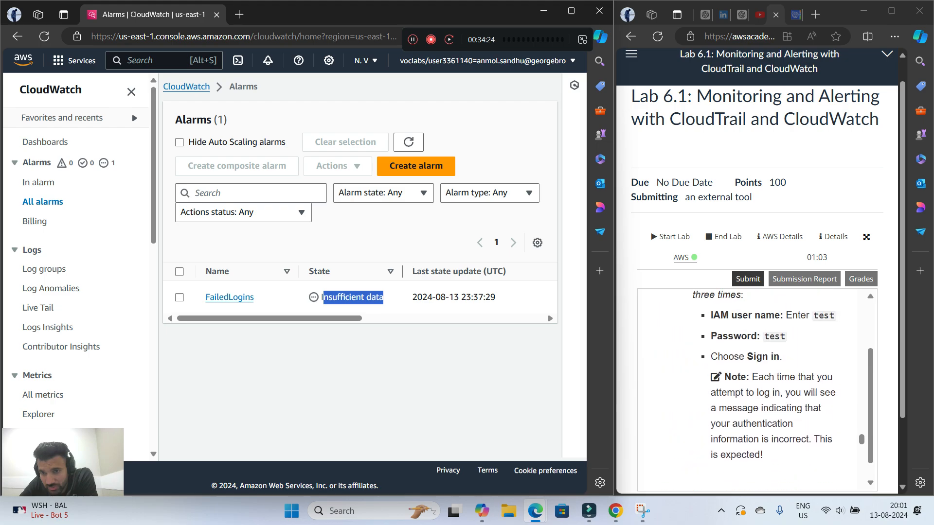
scroll(757, 390, up, 10)
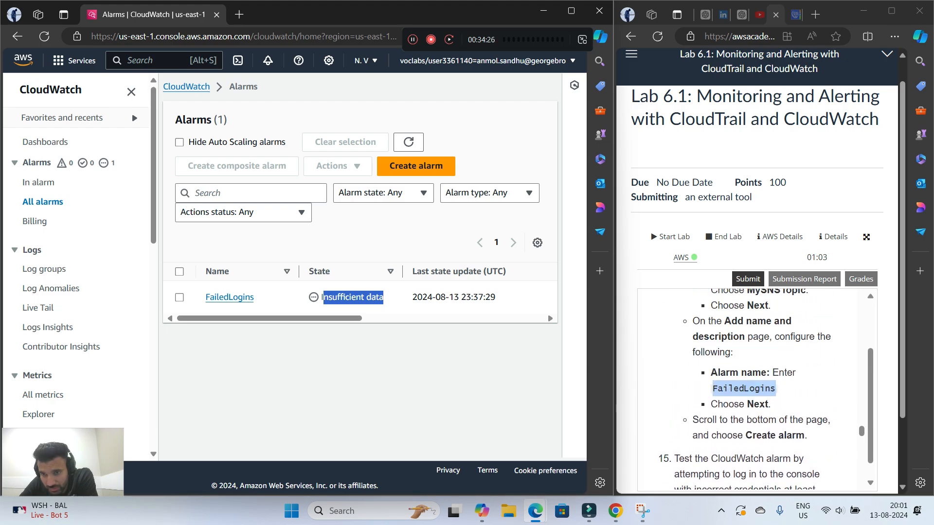
scroll(757, 389, down, 10)
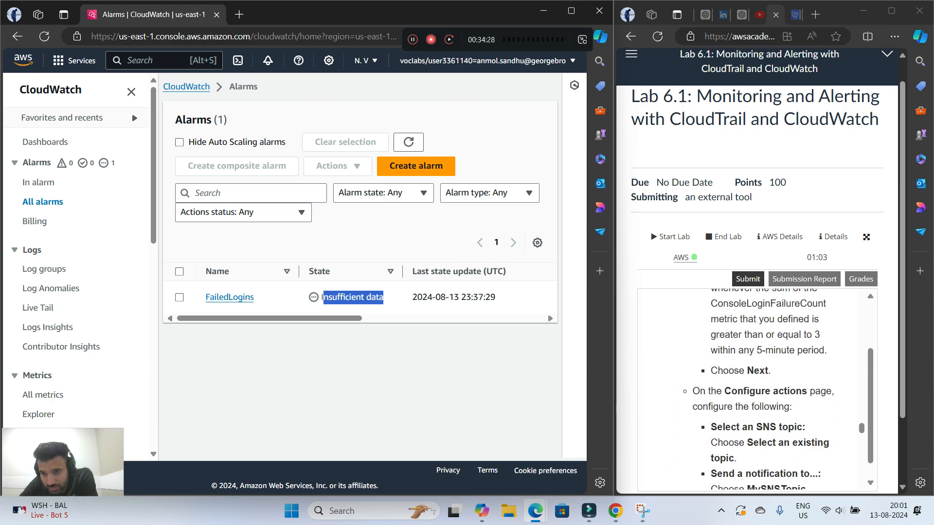
scroll(757, 389, down, 3)
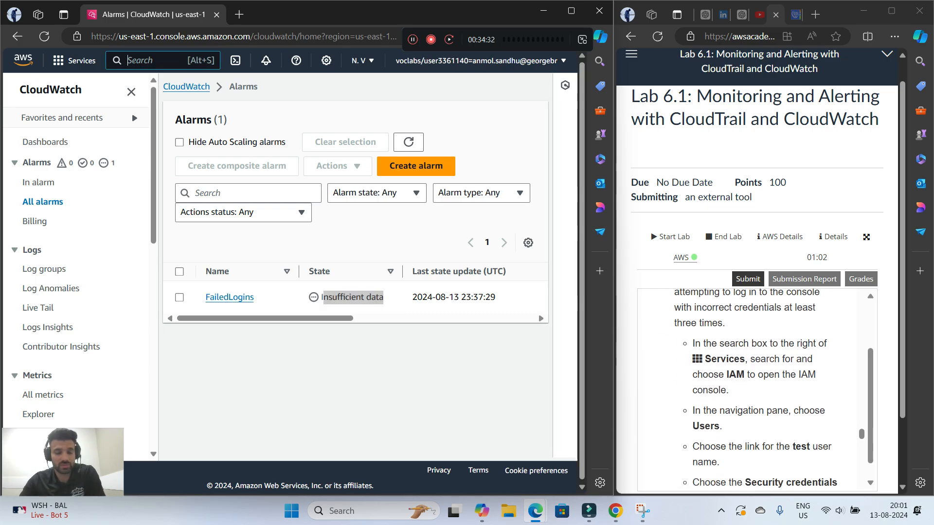
Search the AWS services for iam, open the IAM users list and open the test user's details
key(alt+s)
text(iam)
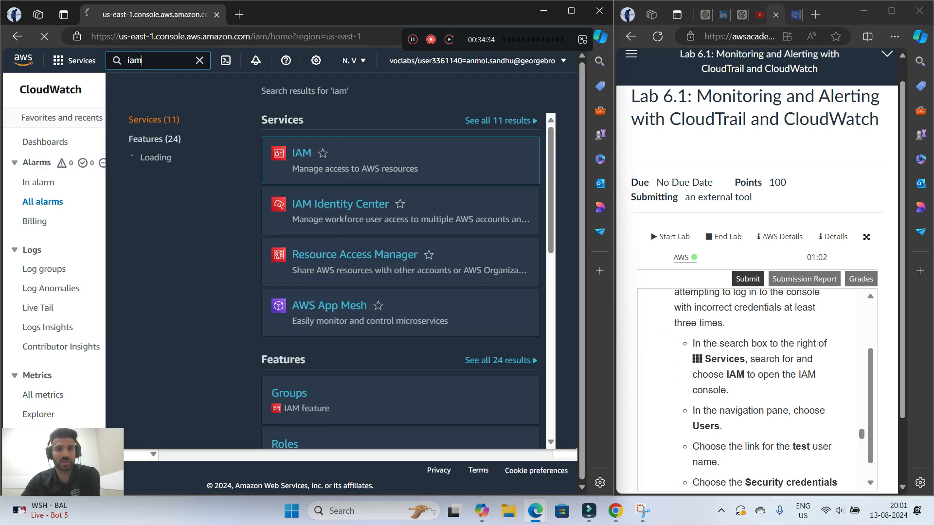
key(Return)
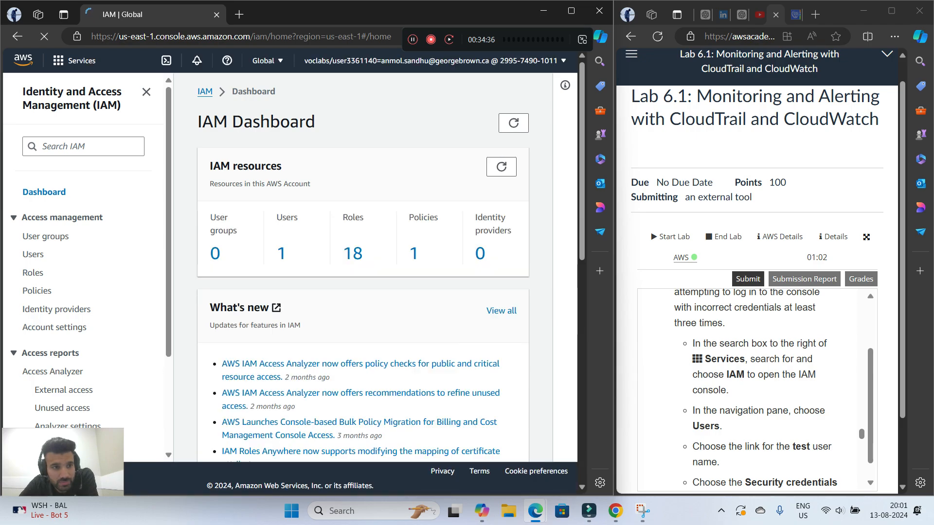
click(33, 254)
click(214, 272)
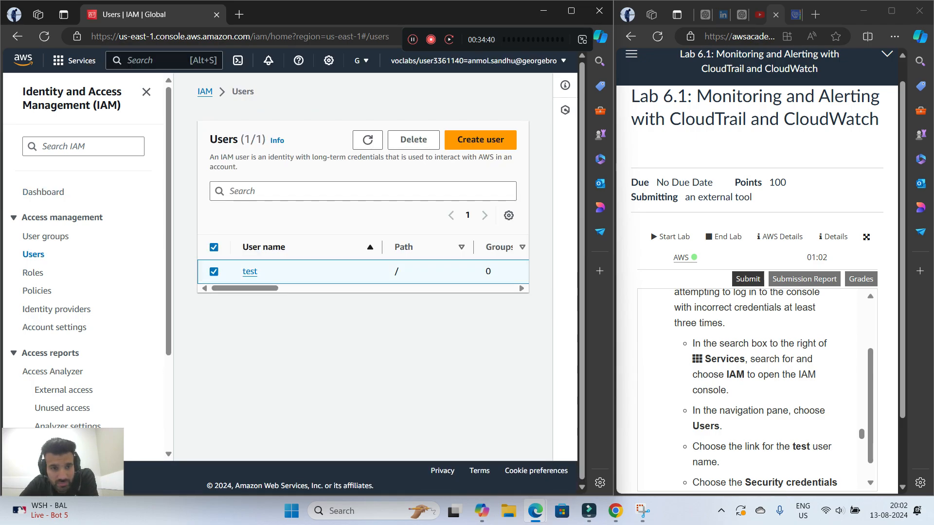
click(250, 272)
Copy the console sign-in link from the test user's security credentials and open it in a new browser tab
scroll(363, 268, down, 6)
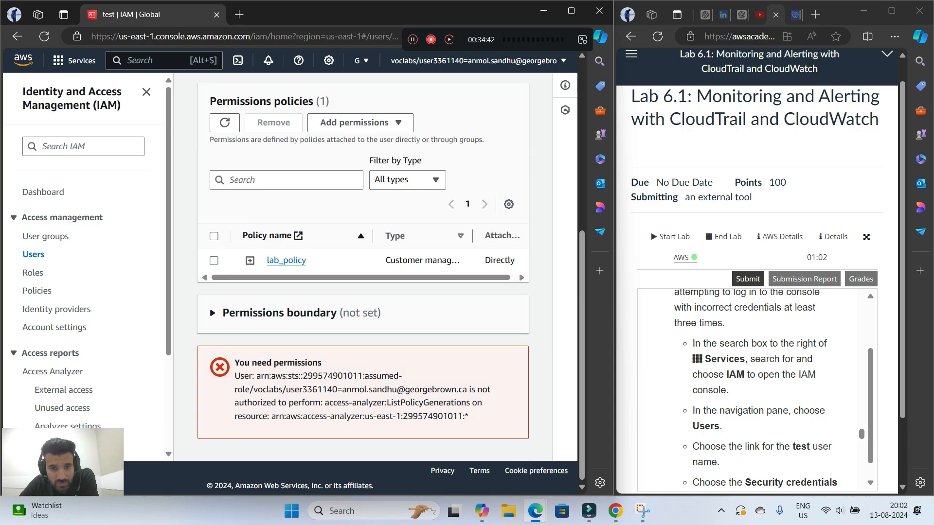
scroll(362, 268, up, 3)
click(452, 238)
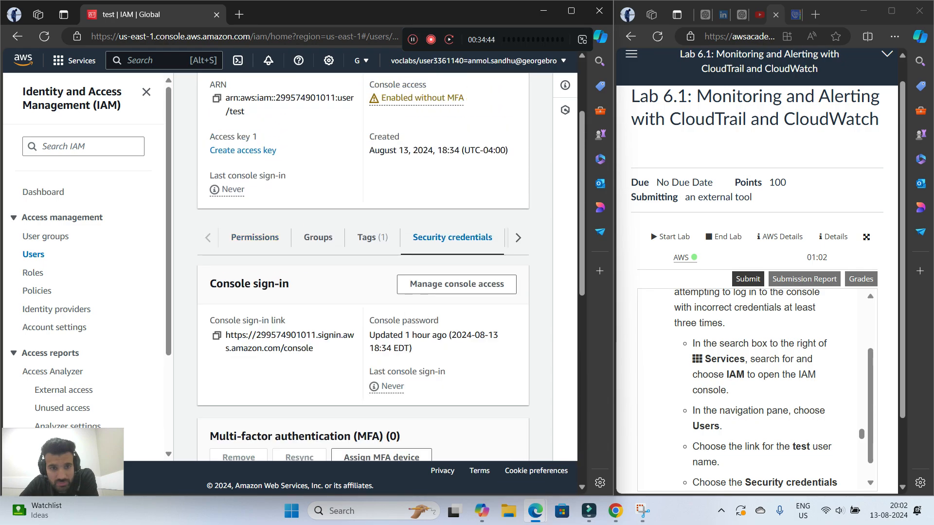
scroll(452, 237, down, 2)
click(217, 214)
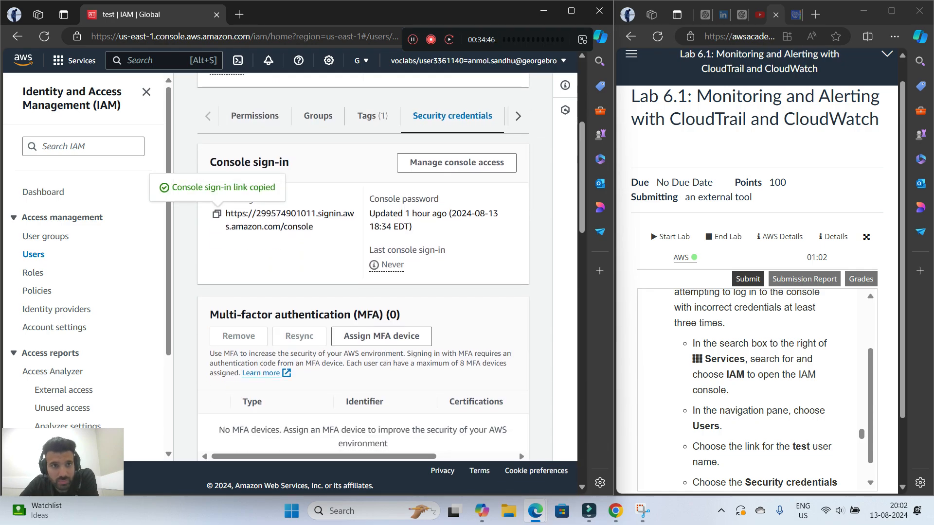
click(239, 14)
right_click(182, 36)
click(233, 187)
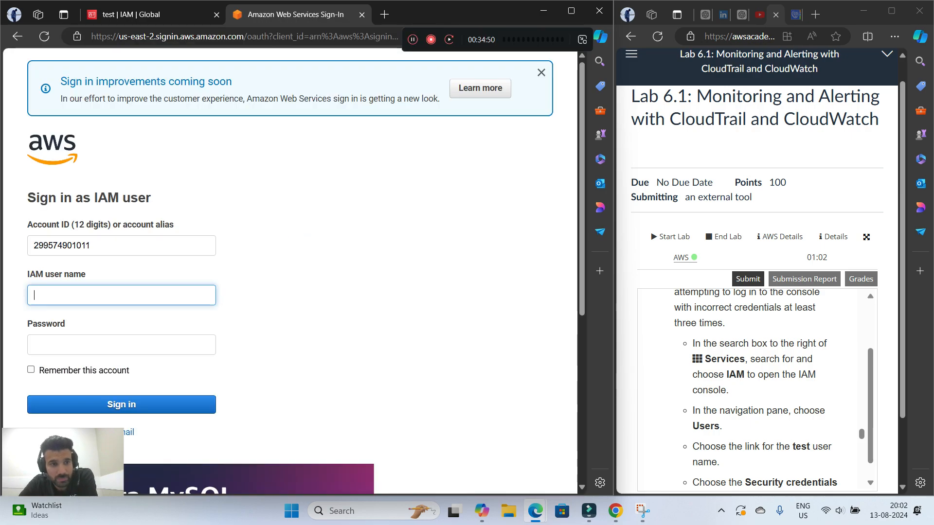
Attempt to sign in with IAM user name test and an incorrect value in the password field
text(test)
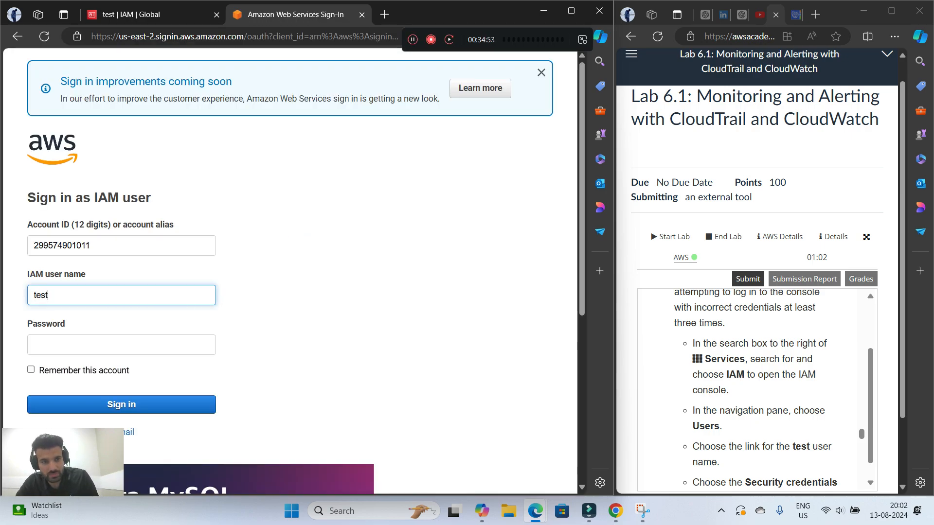
key(Tab)
text(••)
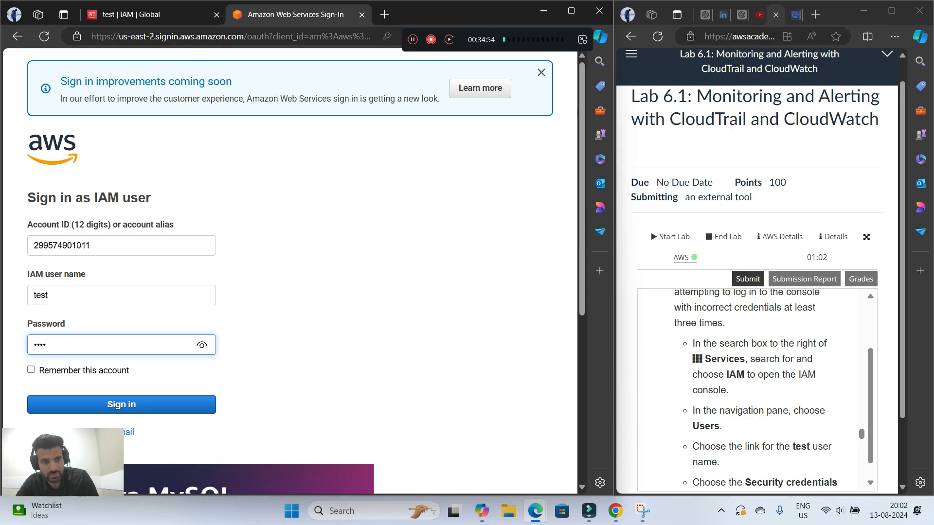
key(Return)
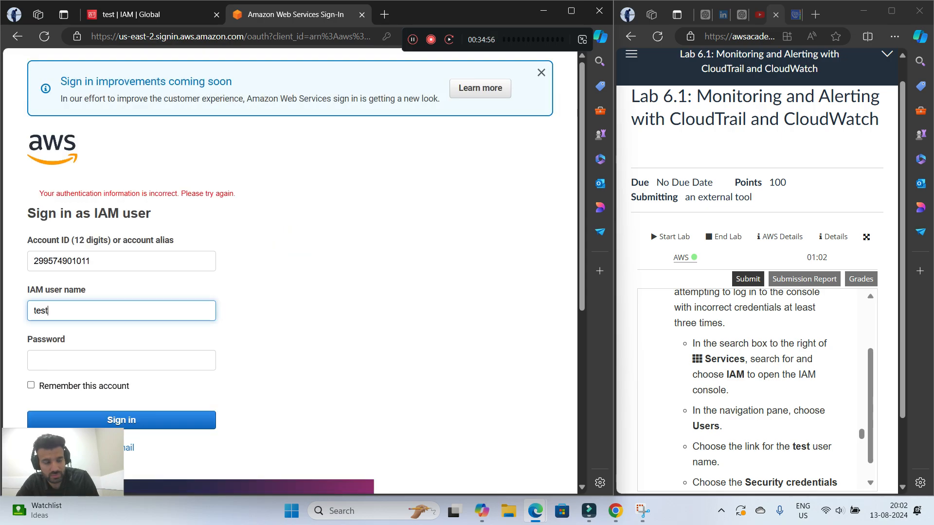
Repeat the sign-in attempt for IAM user test, entering an incorrect password each time
key(Tab)
text(•••)
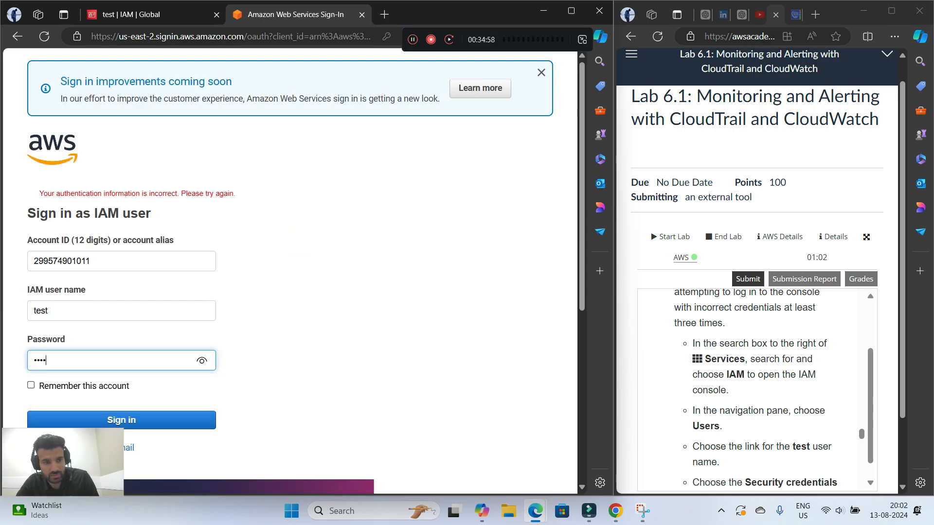
key(BackSpace)
key(BackSpace)
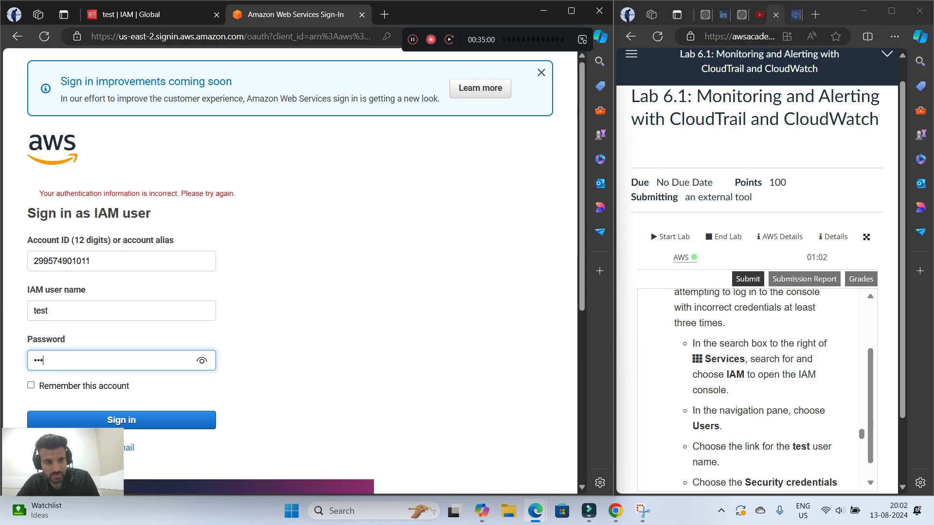
text(••)
key(Return)
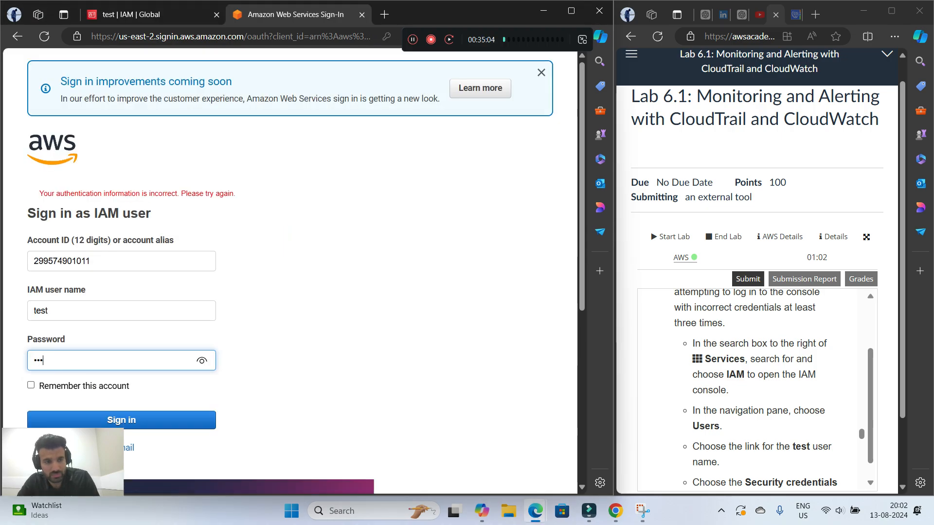
key(Return)
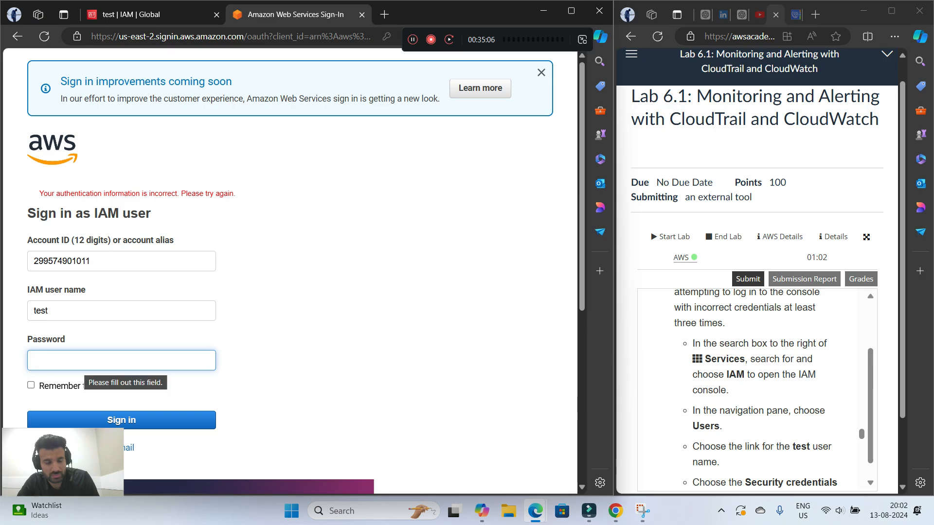
text(••••)
key(Return)
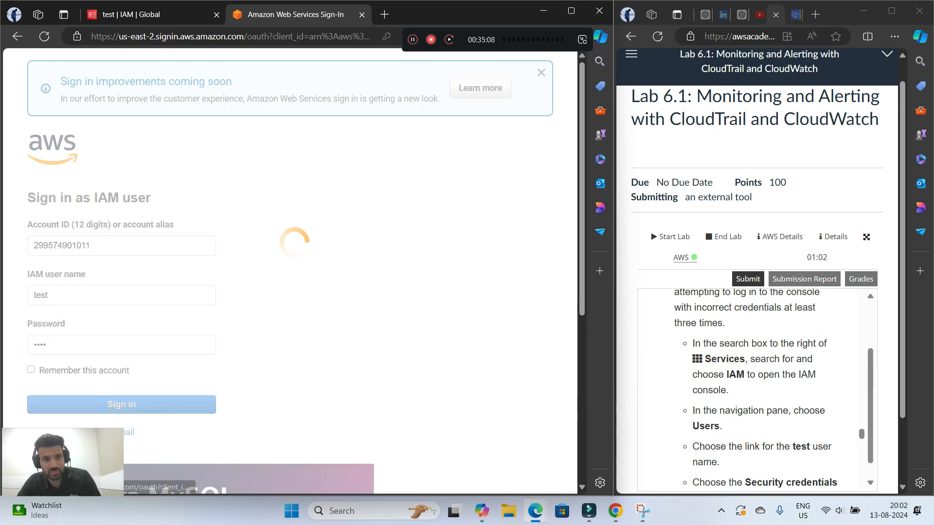
Close the sign-in page, relaunch the AWS console from the lab into the console window, and close the signed-out IAM tab
key(ctrl+w)
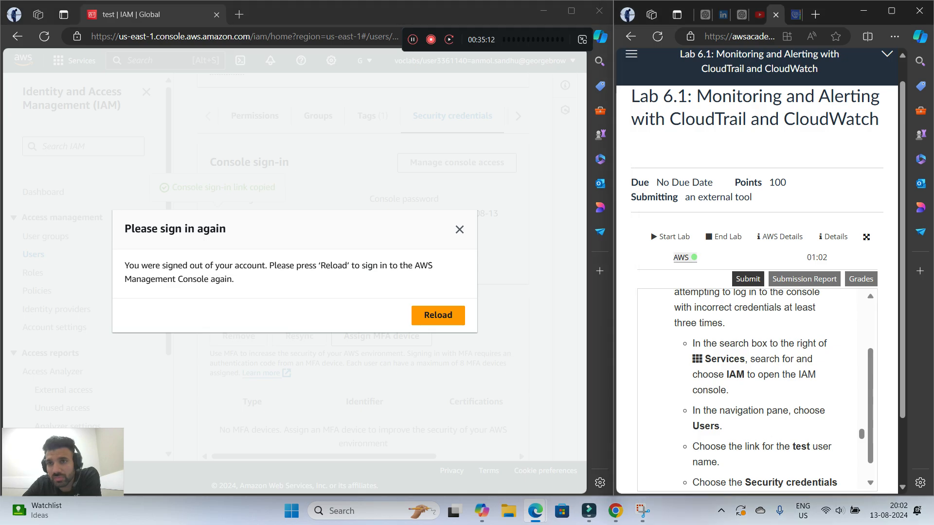
click(681, 257)
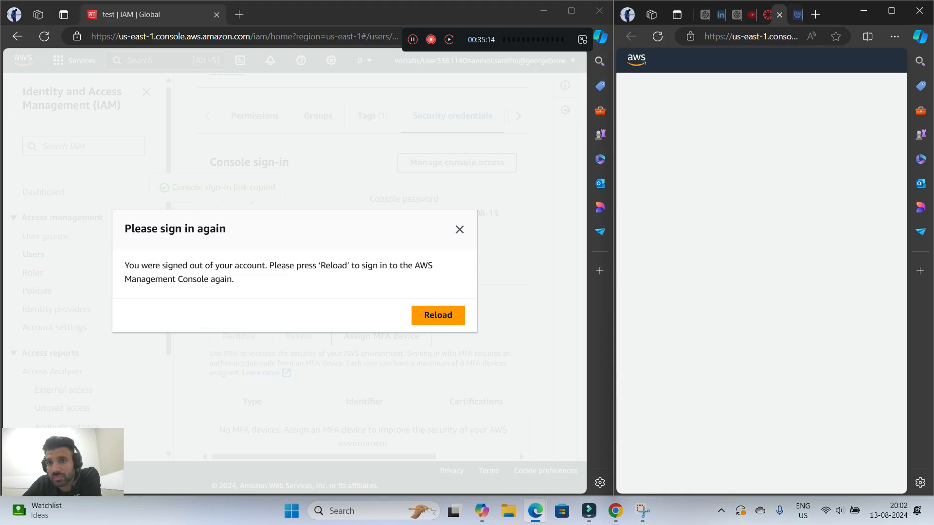
drag(780, 13, 243, 14)
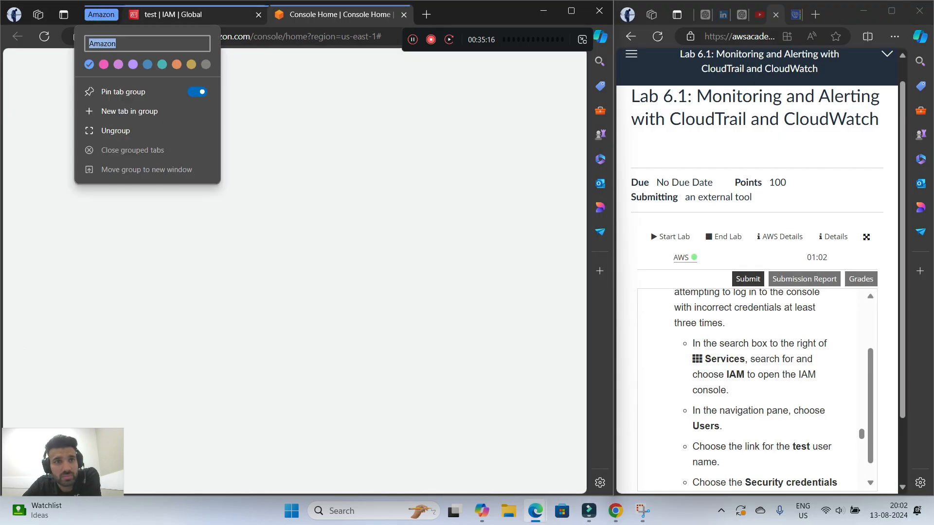
click(258, 15)
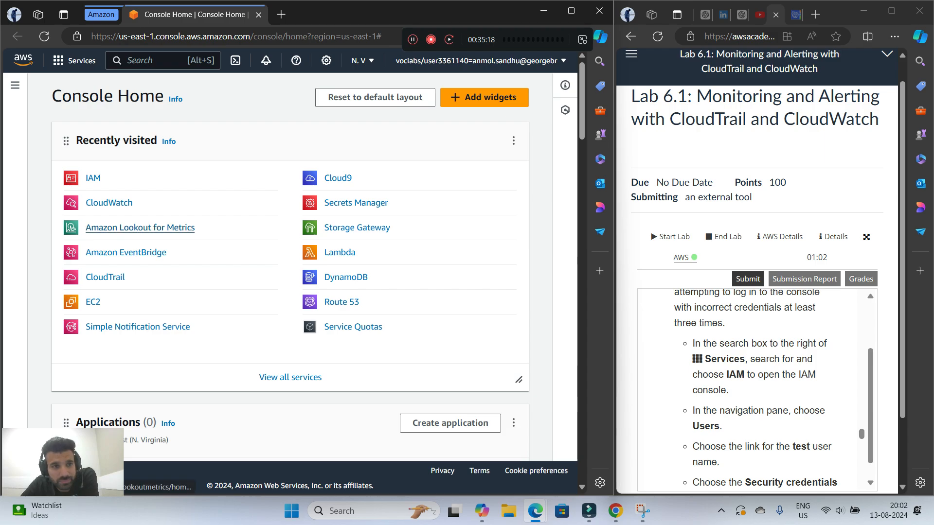
Open the list of all alarms in CloudWatch and refresh it to check the FailedLogins alarm's state
click(109, 202)
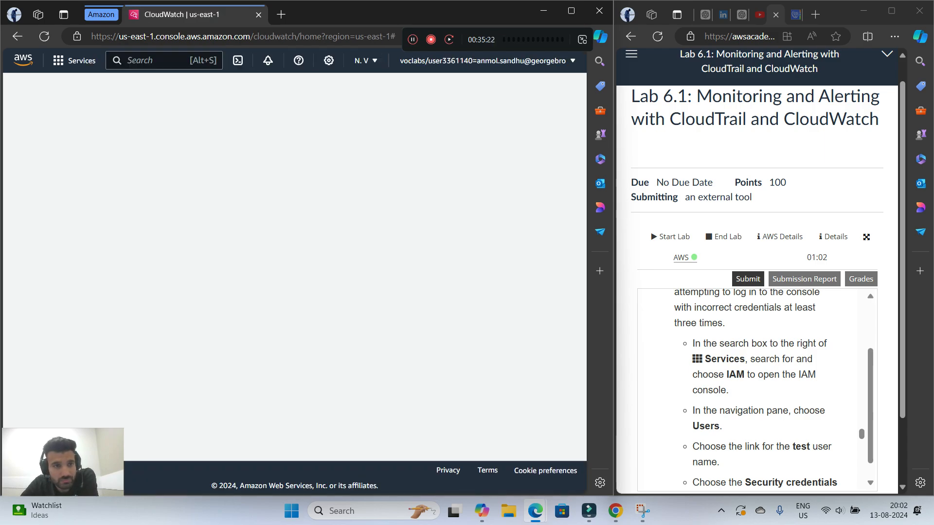
click(38, 183)
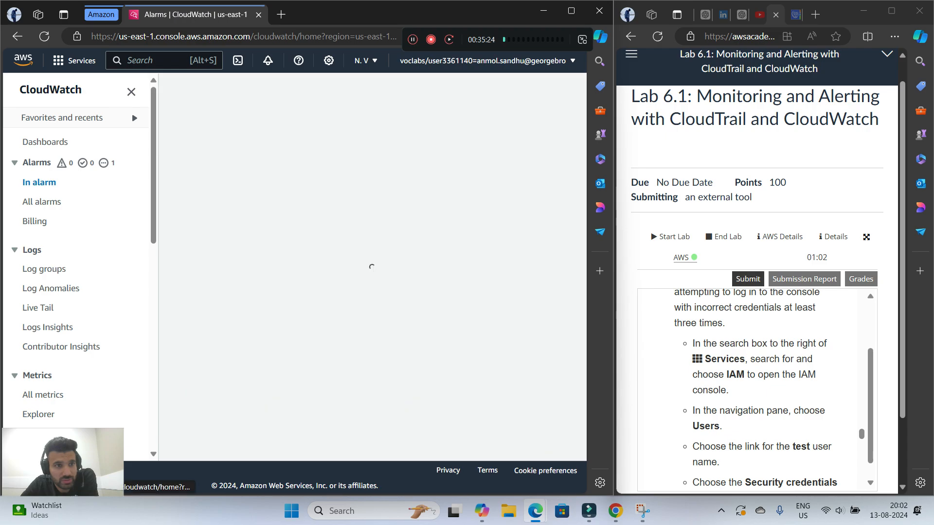
click(42, 202)
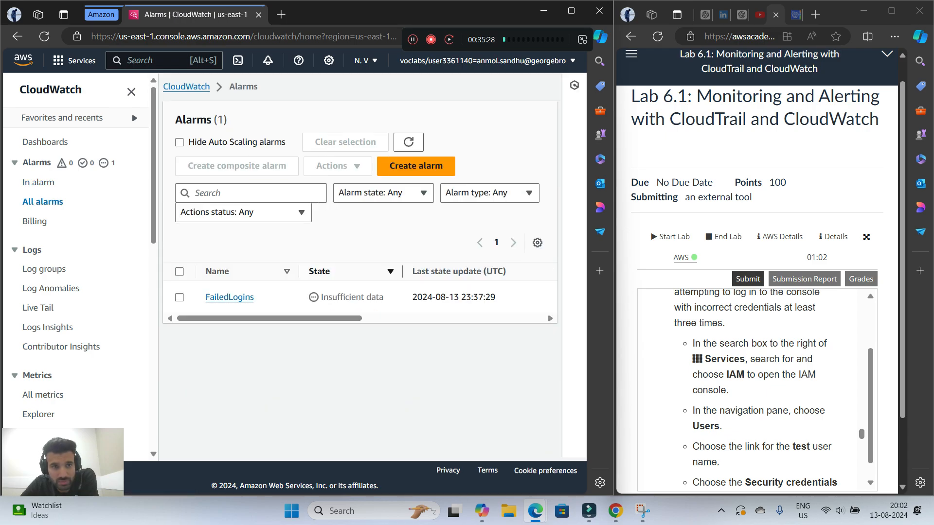
click(408, 142)
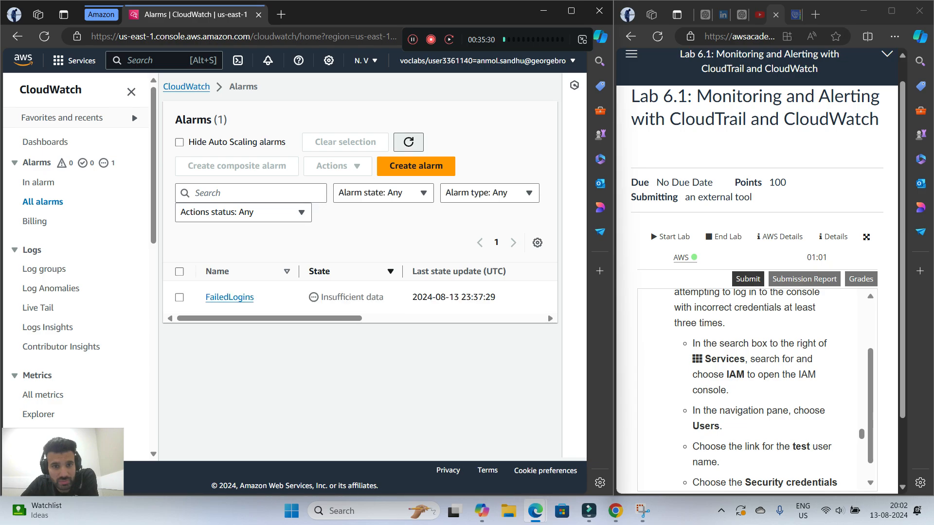
click(409, 142)
click(409, 142)
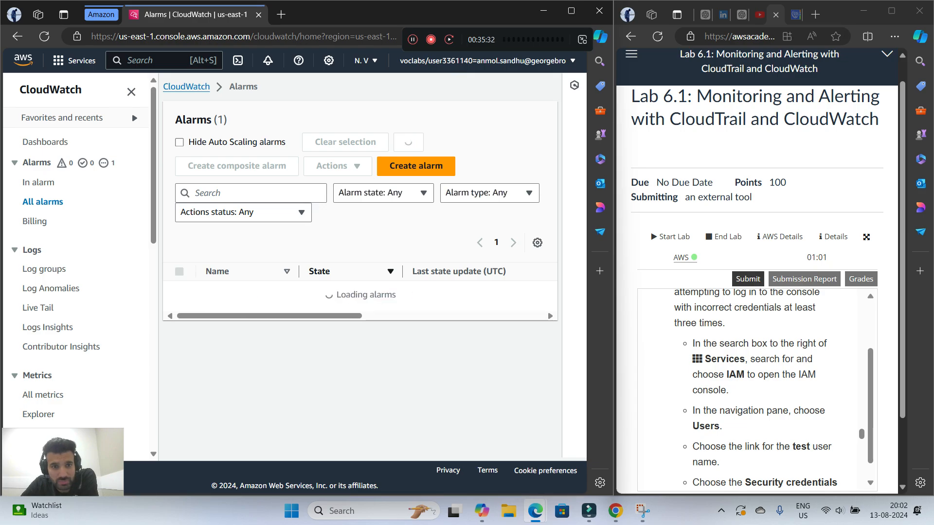
Reread the lab instructions from step 15 through the step 18 tip on viewing the FailedLogins alarm's history
scroll(756, 389, down, 10)
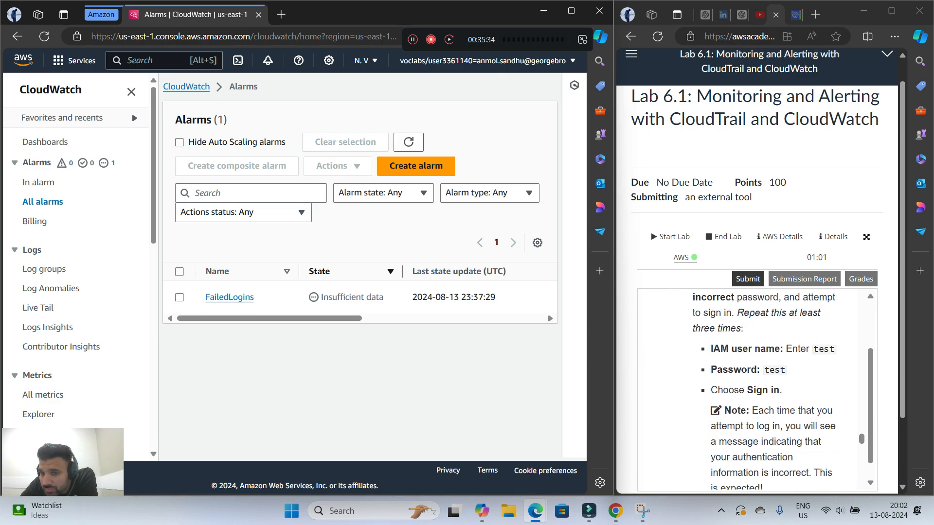
scroll(756, 390, down, 10)
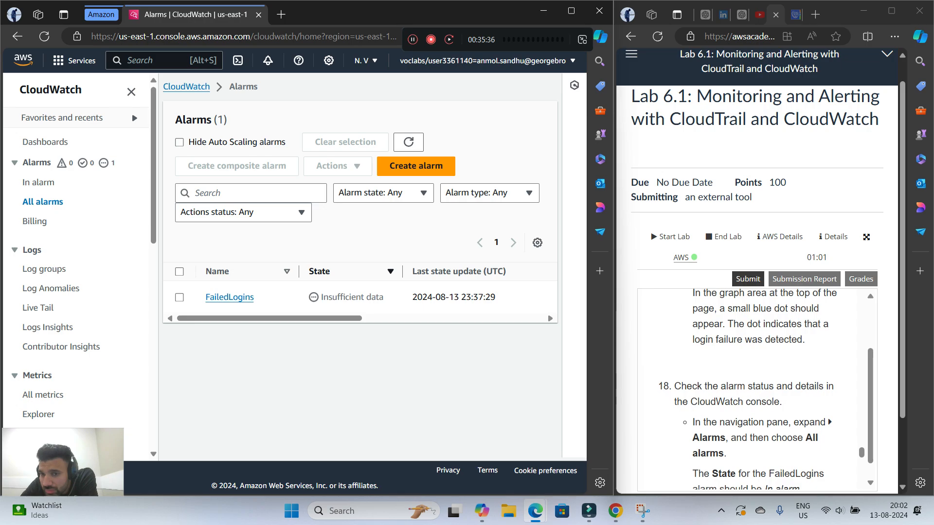
scroll(756, 389, down, 1)
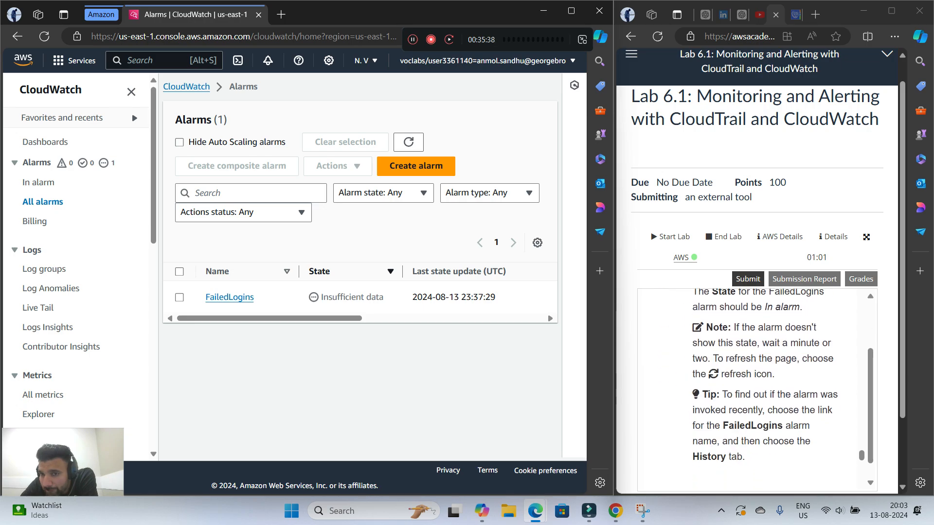
Reread the lab note on refreshing and refresh the alarms list repeatedly to check the FailedLogins alarm's state
scroll(756, 389, up, 1)
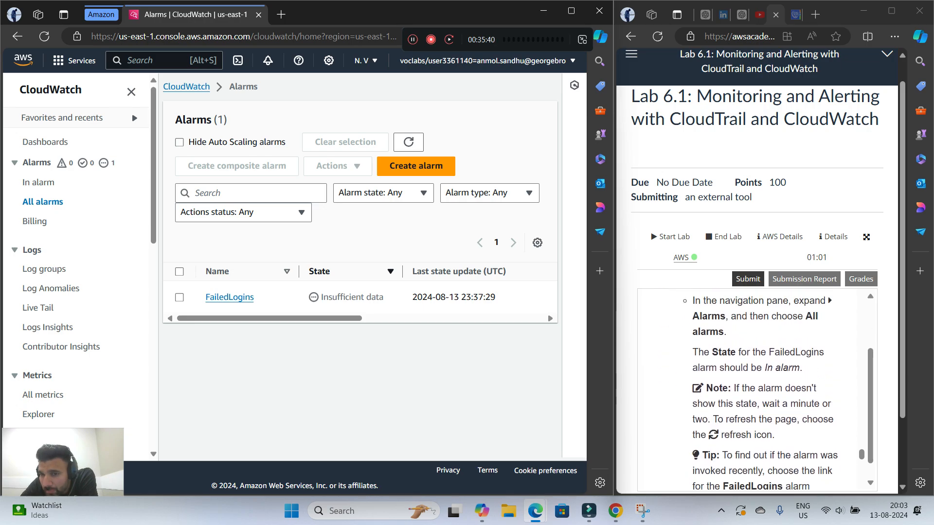
scroll(756, 389, down, 1)
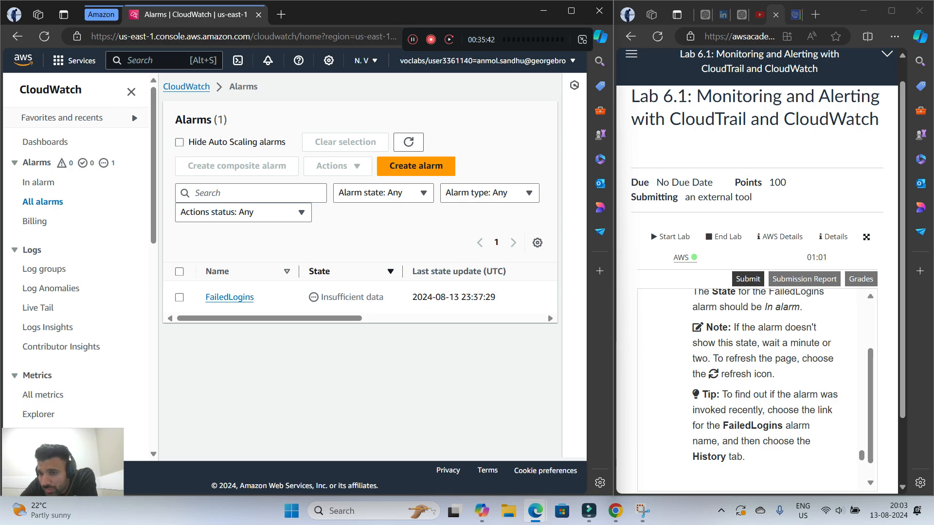
drag(722, 374, 752, 374)
click(751, 374)
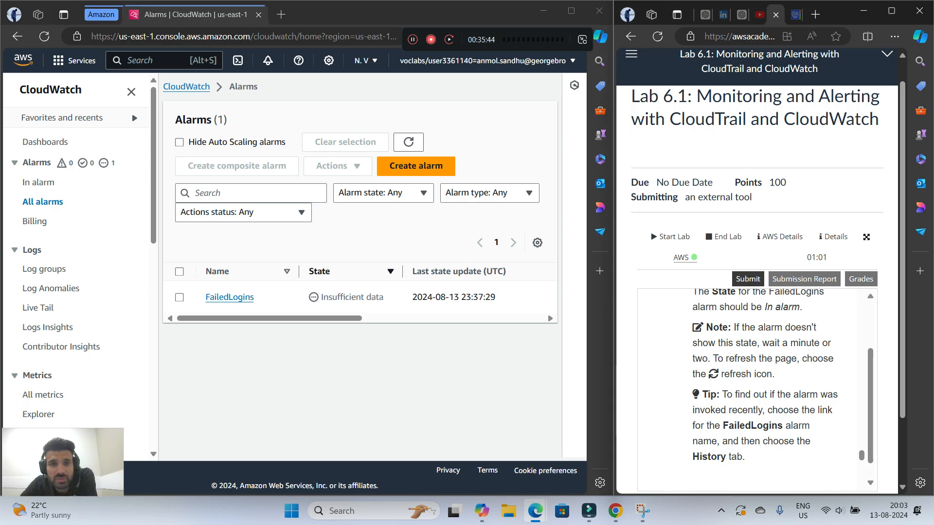
click(408, 141)
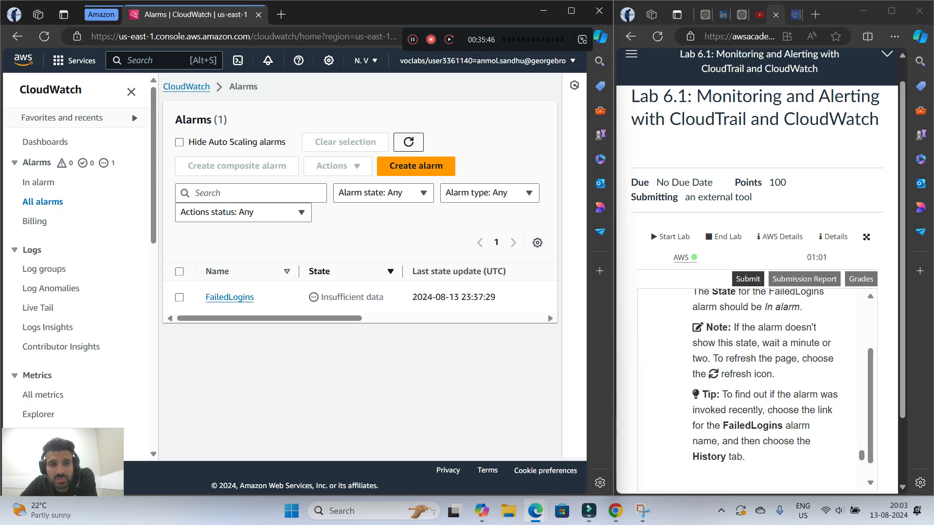
click(408, 142)
click(408, 141)
click(408, 142)
click(408, 141)
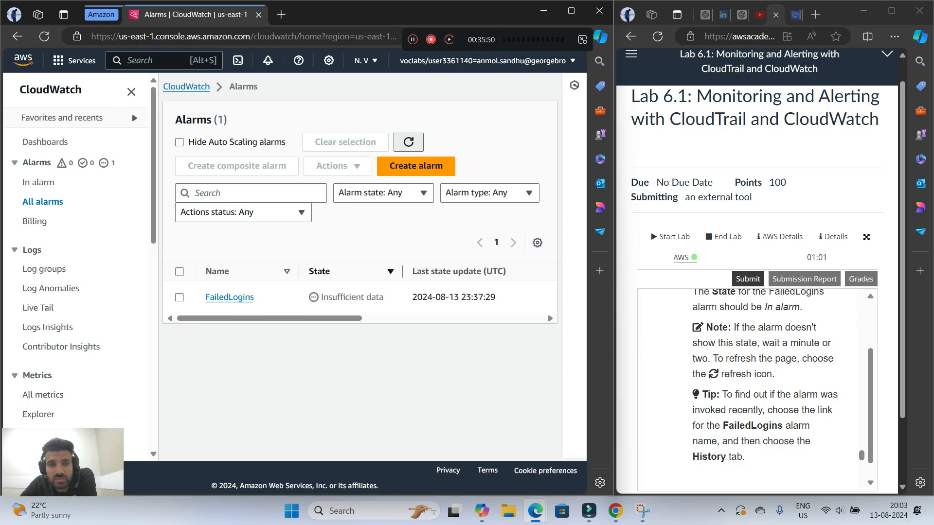
click(409, 142)
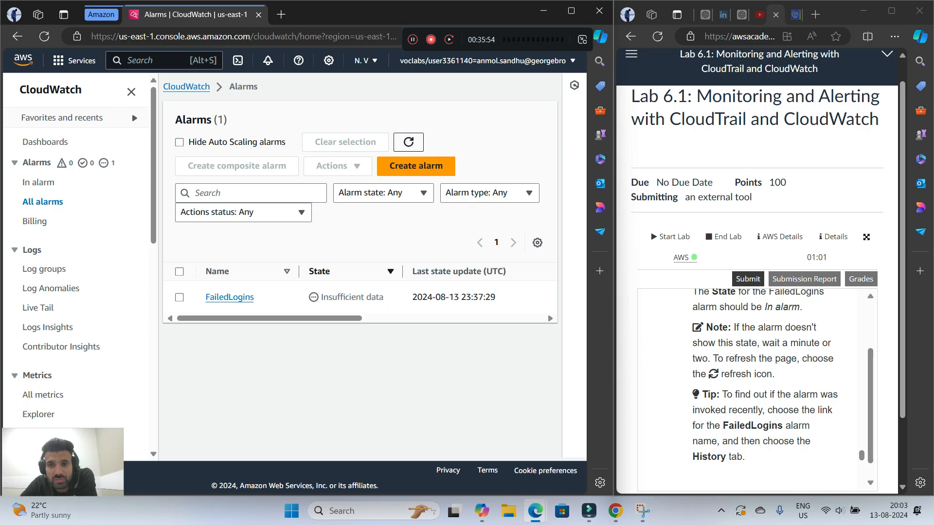
click(409, 142)
click(409, 141)
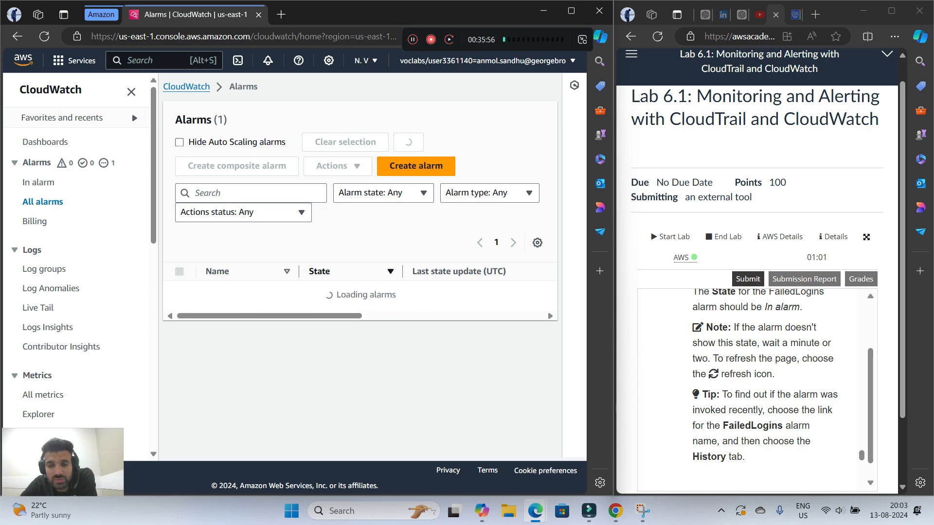
click(408, 141)
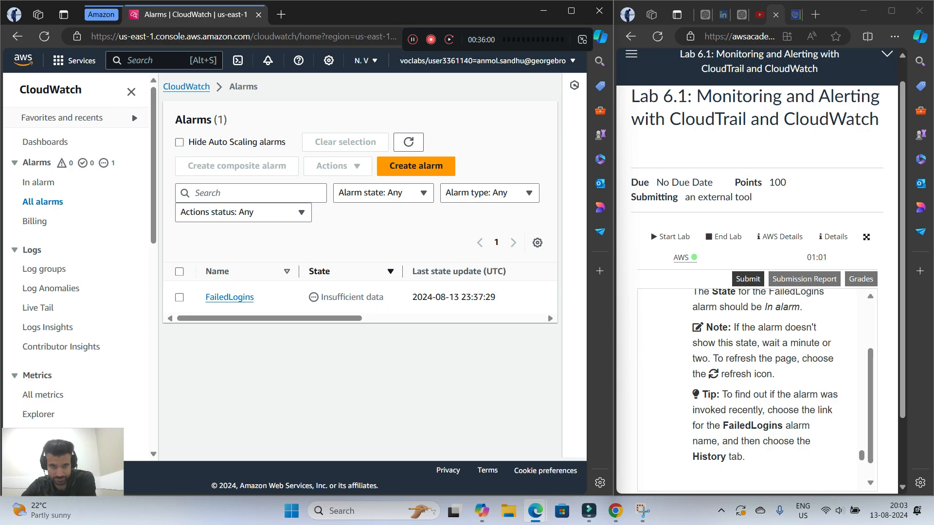
click(409, 142)
click(408, 141)
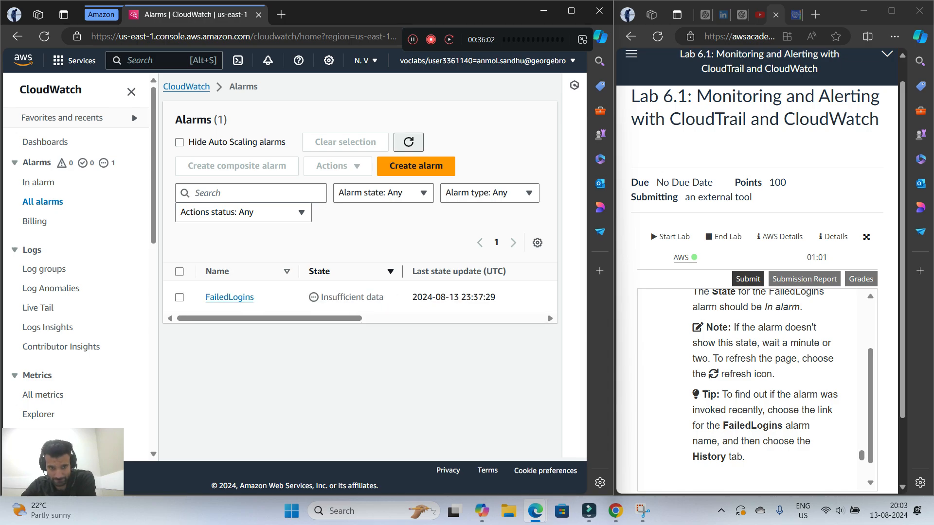
click(408, 141)
click(408, 141)
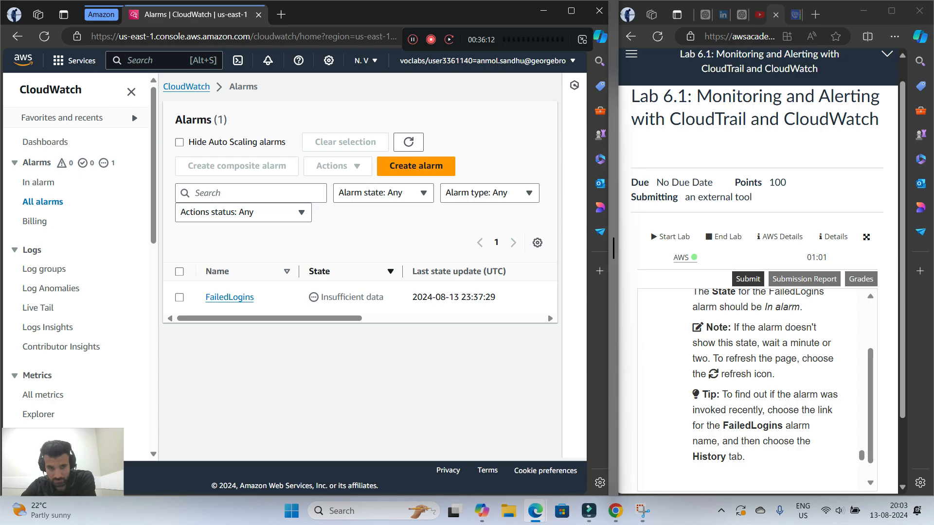
Select the FailedLogins alarm and look through its available actions and the CloudWatch navigation entries
click(179, 297)
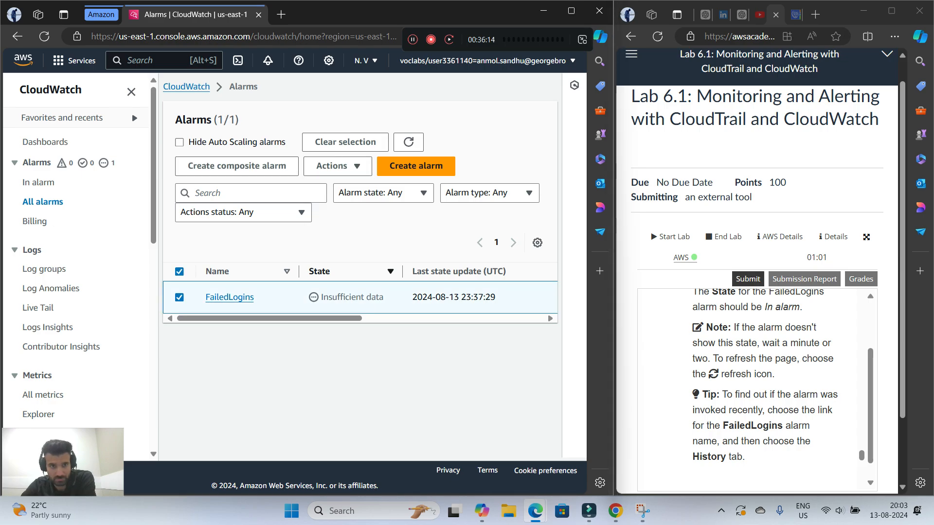
click(337, 166)
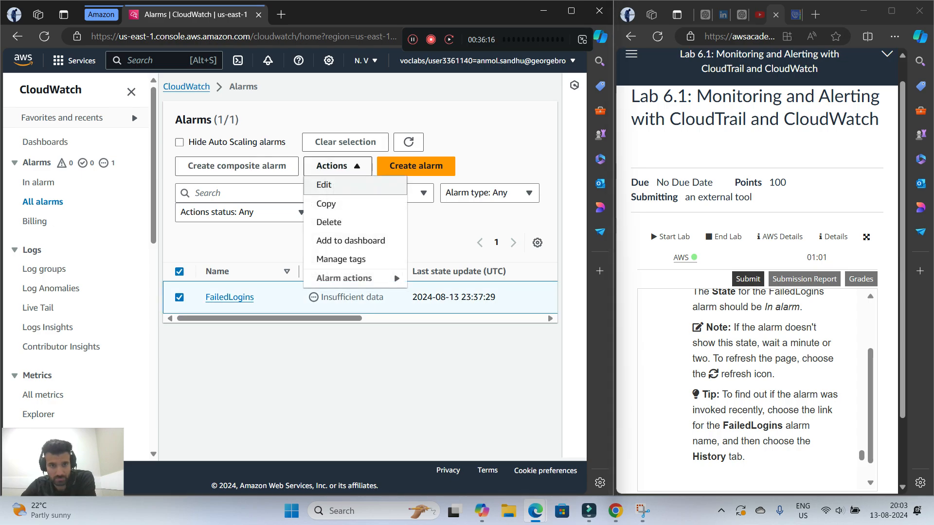
click(338, 166)
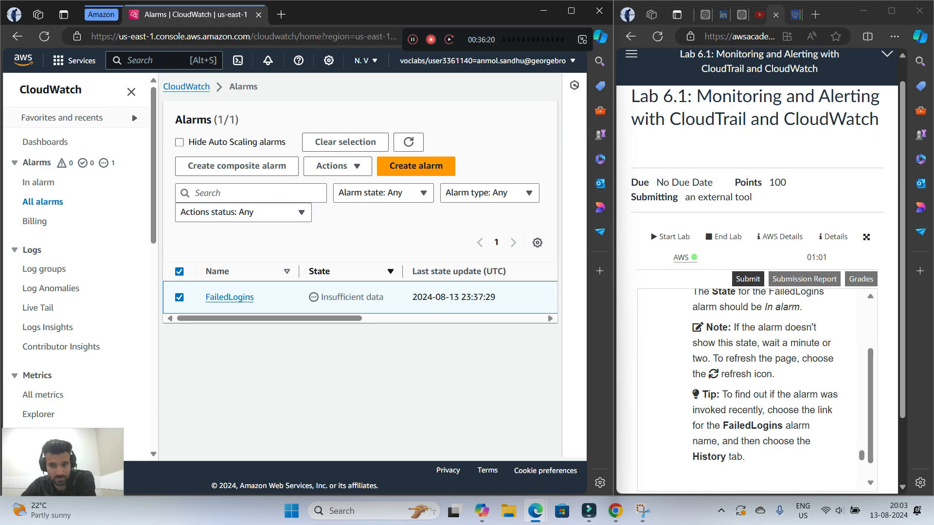
scroll(78, 263, down, 9)
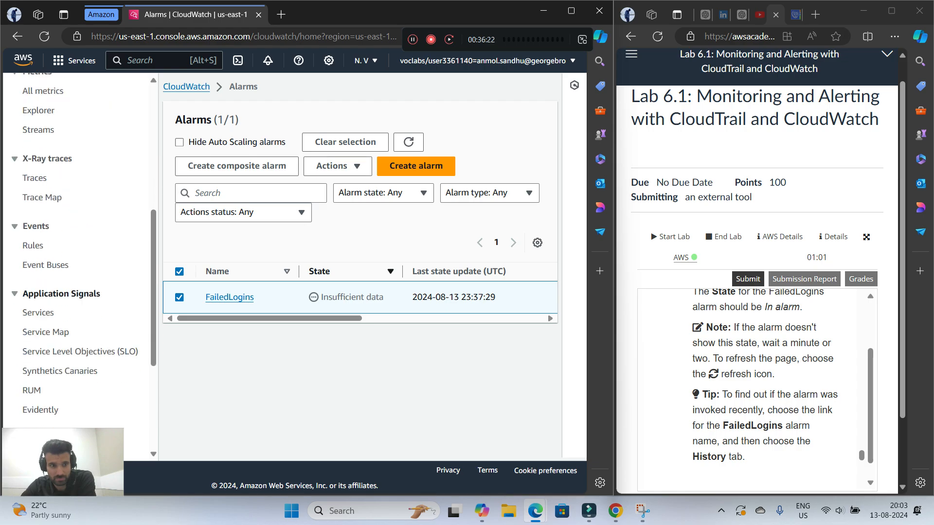
scroll(78, 262, up, 3)
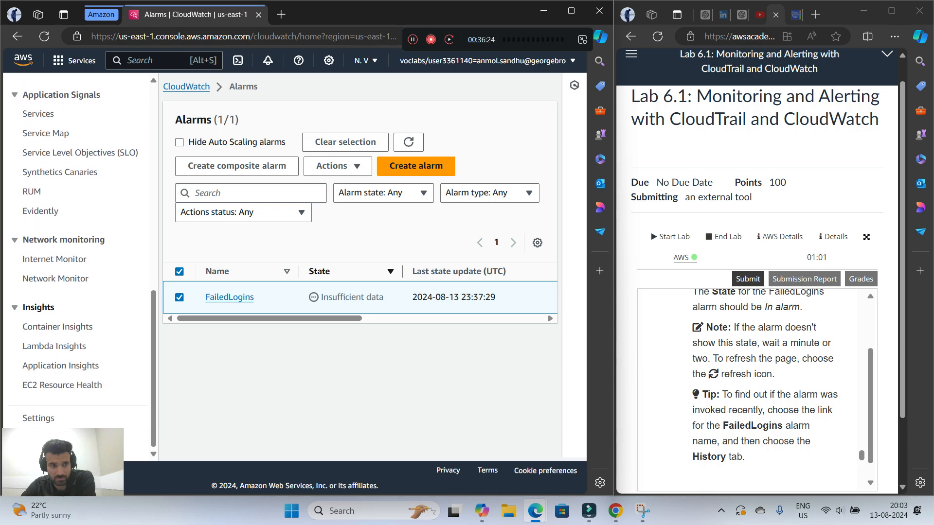
scroll(78, 262, up, 4)
scroll(78, 262, up, 5)
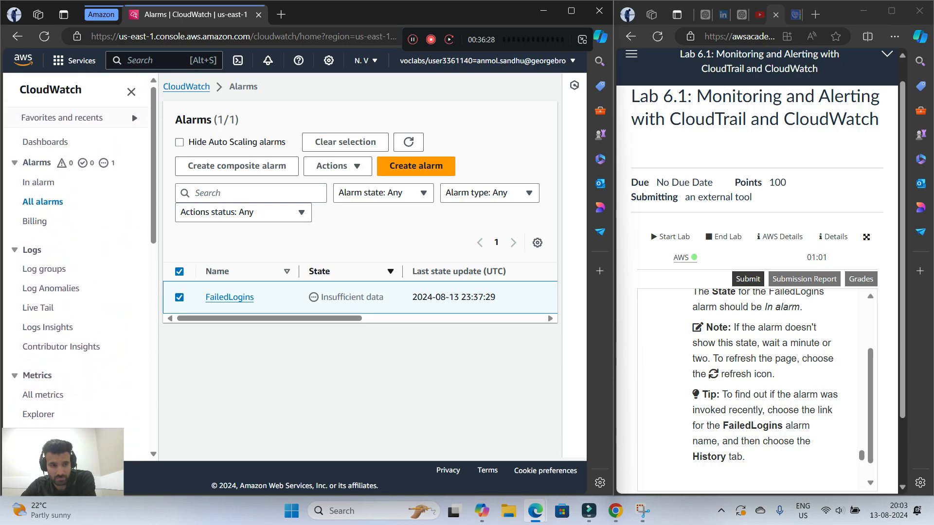
scroll(78, 262, down, 6)
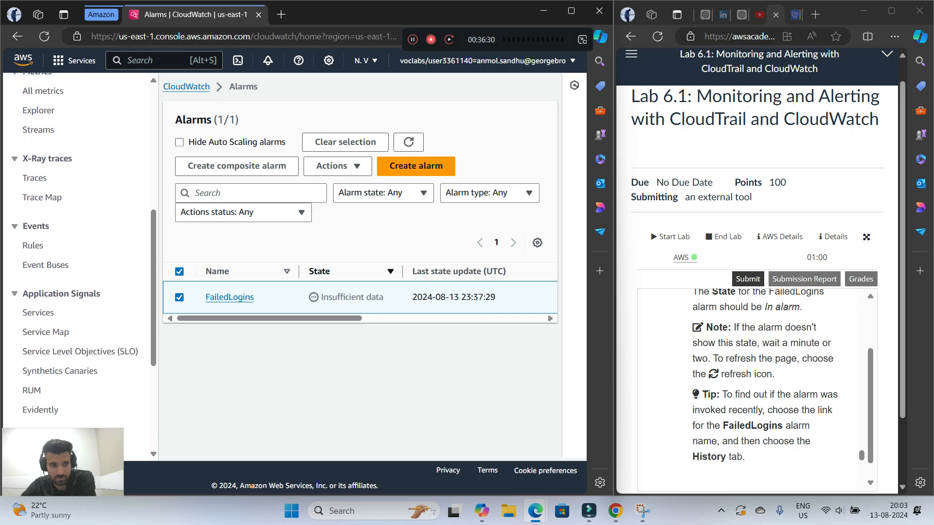
scroll(78, 263, down, 3)
scroll(78, 263, down, 2)
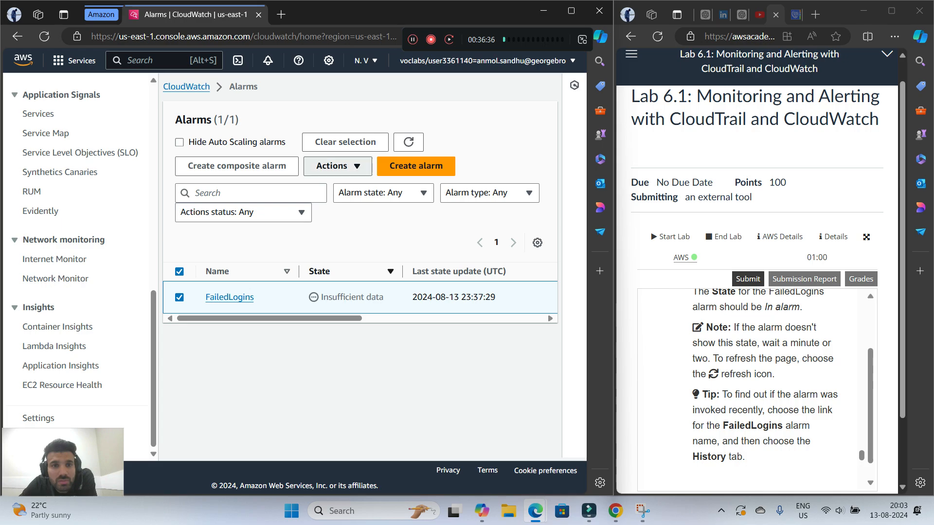
click(338, 166)
click(337, 166)
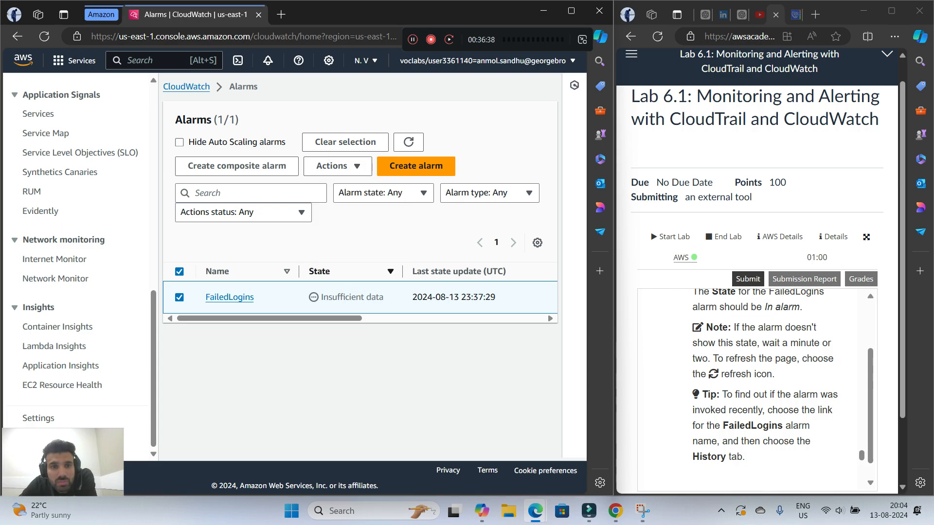
Filter the alarms list by the In alarm state to check for triggered alarms, and restore the filter to Any state
click(384, 193)
click(384, 193)
click(383, 193)
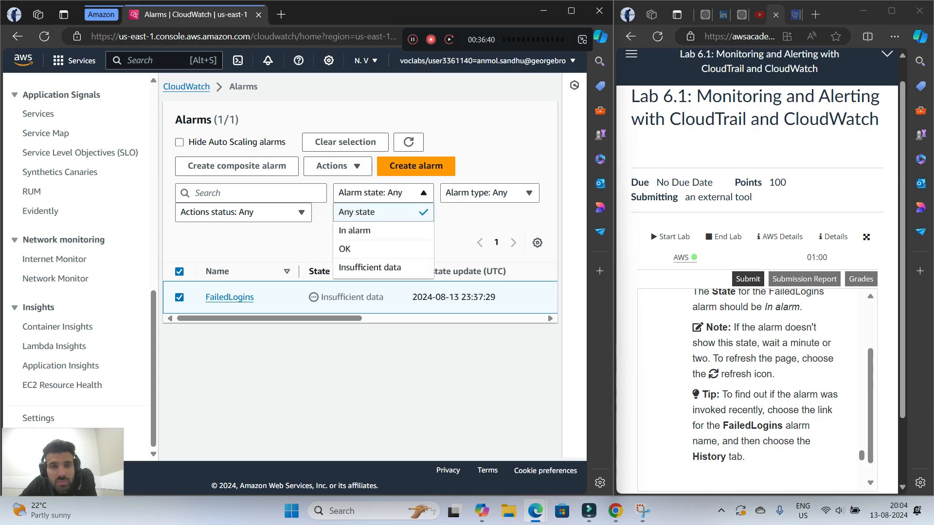
click(354, 231)
click(383, 194)
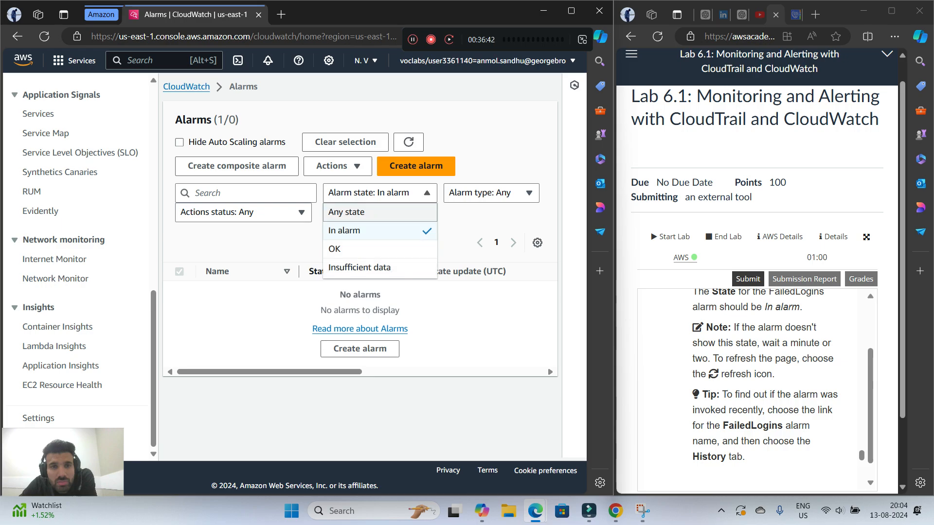
click(357, 212)
click(383, 193)
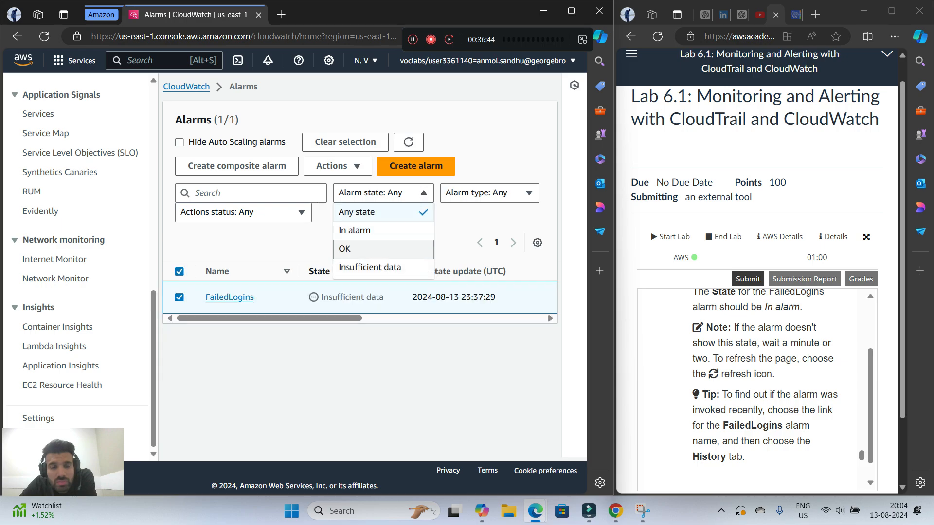
click(360, 249)
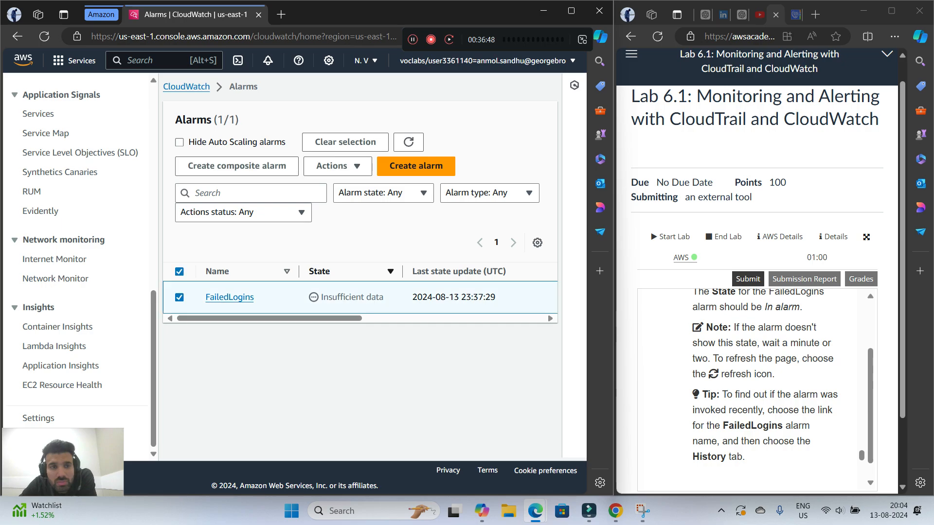
click(244, 213)
click(243, 212)
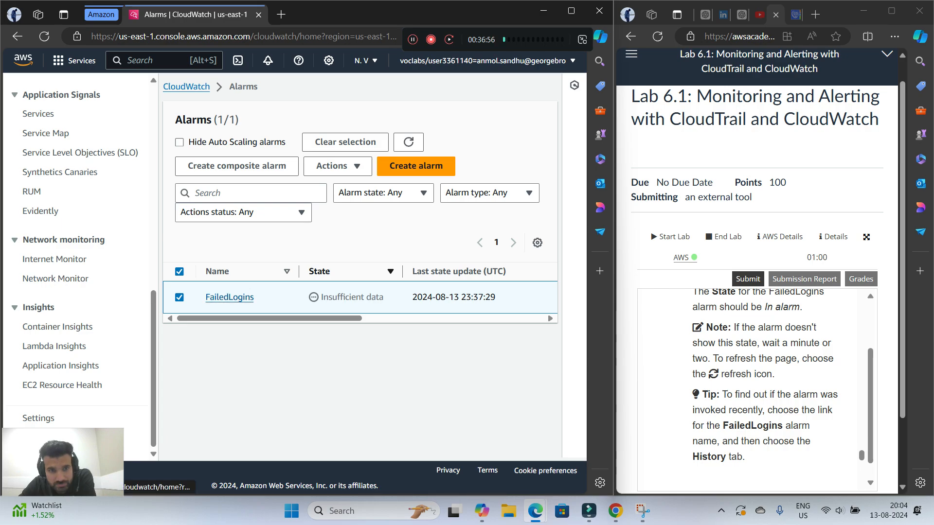
Open the FailedLogins alarm's details and view its history
click(238, 299)
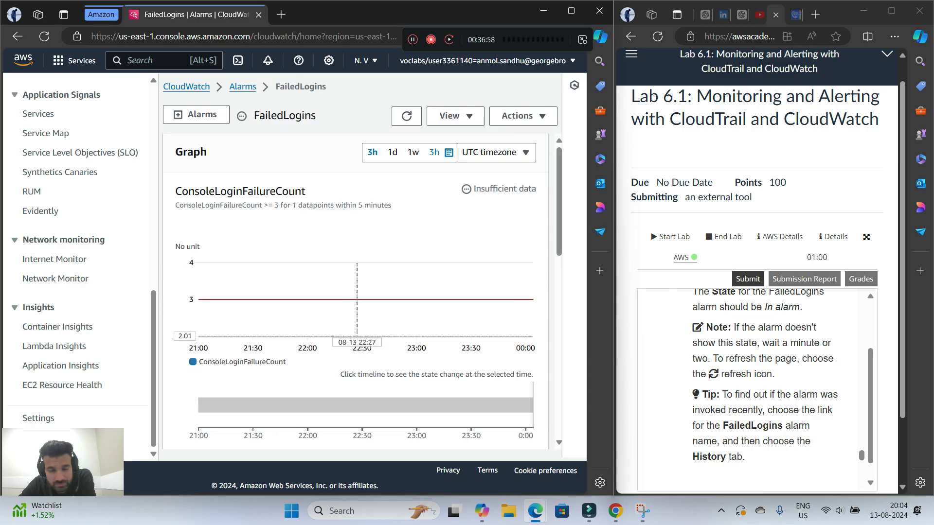
scroll(355, 292, down, 1)
scroll(355, 292, down, 3)
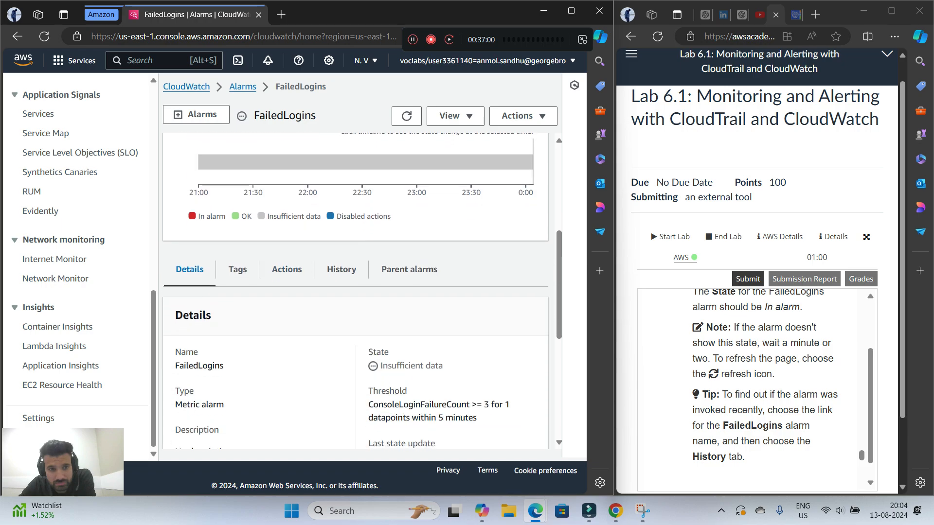
click(341, 269)
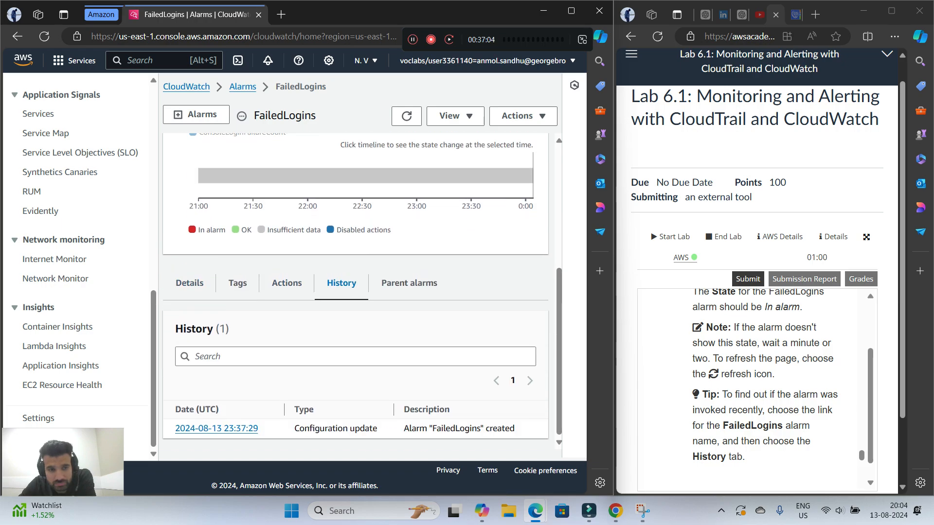
Read lab step 19 and open the Gmail inbox in a new browser tab to look for the alarm notification
scroll(756, 389, down, 1)
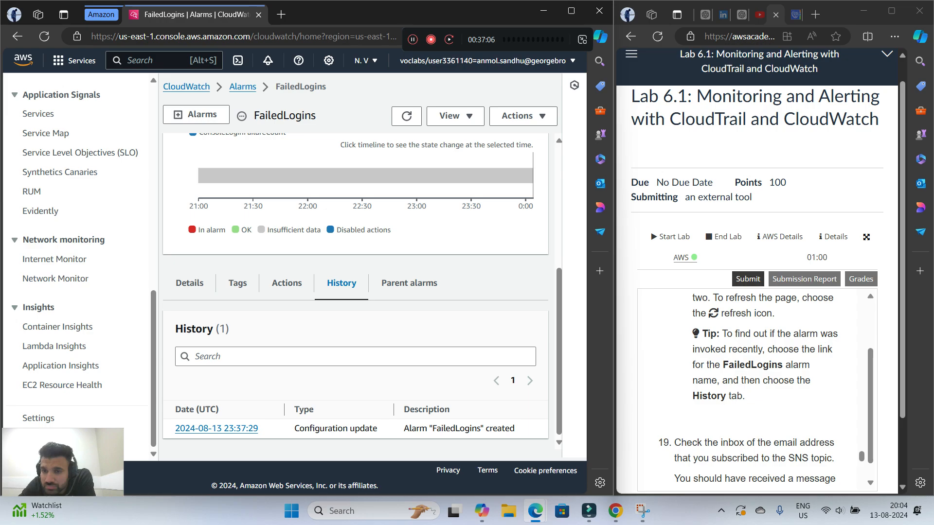
scroll(757, 389, down, 1)
scroll(756, 389, down, 1)
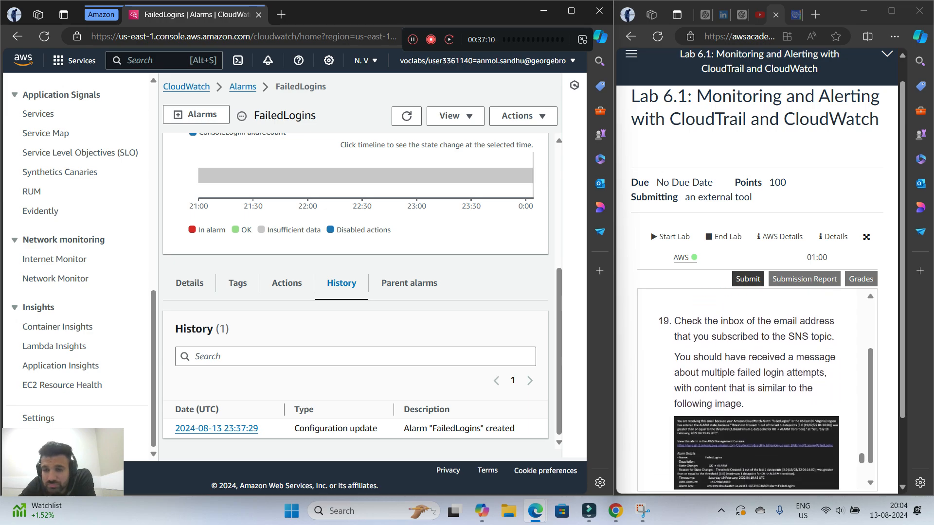
scroll(756, 389, down, 1)
scroll(756, 389, up, 1)
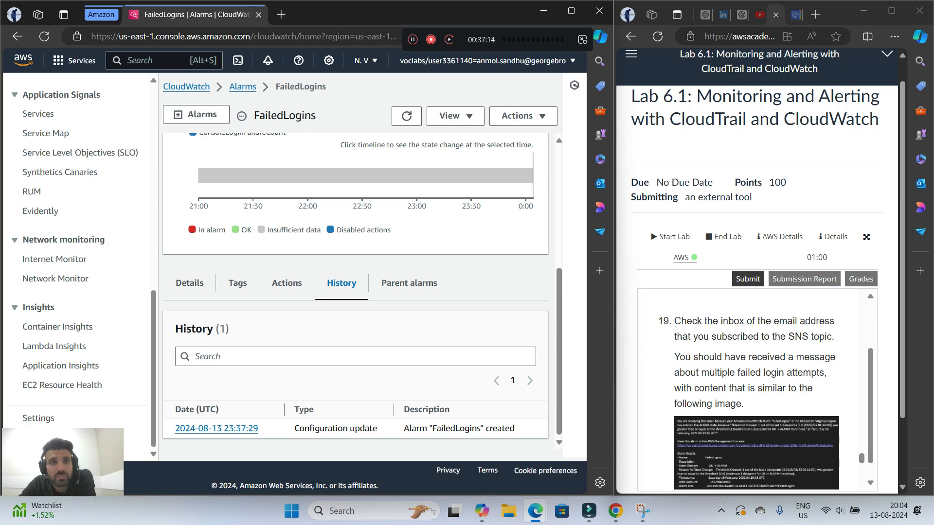
click(281, 14)
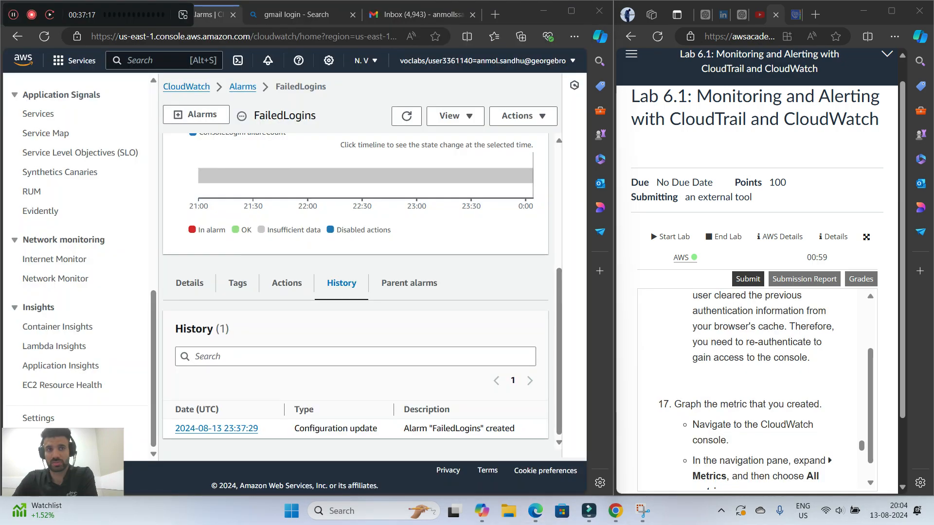
drag(100, 15, 506, 39)
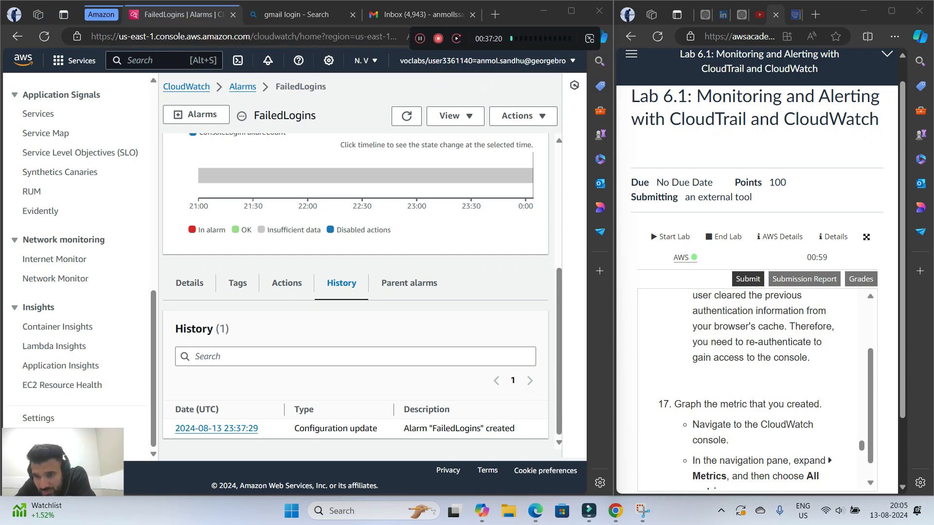
Reread lab steps 16 and 17 and return from the FailedLogins alarm's details to the alarms list
scroll(759, 389, up, 3)
scroll(759, 389, up, 3)
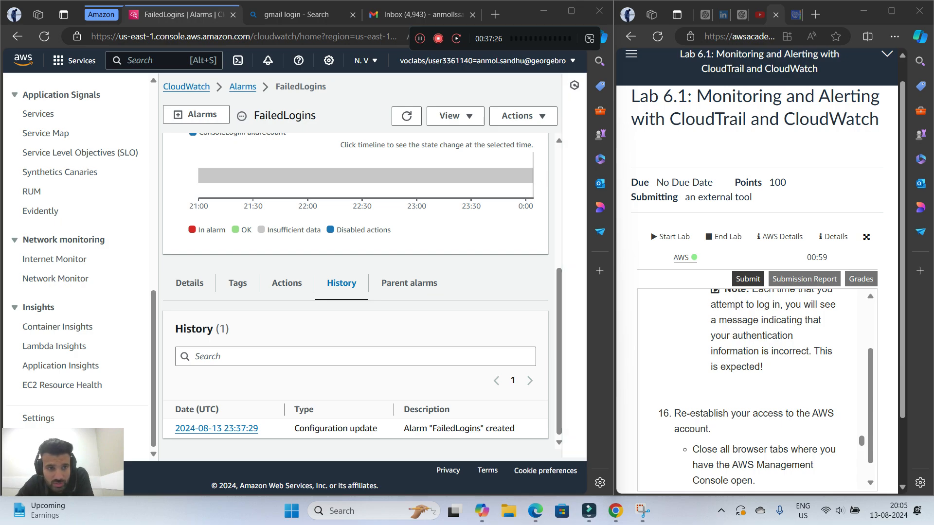
scroll(356, 292, up, 5)
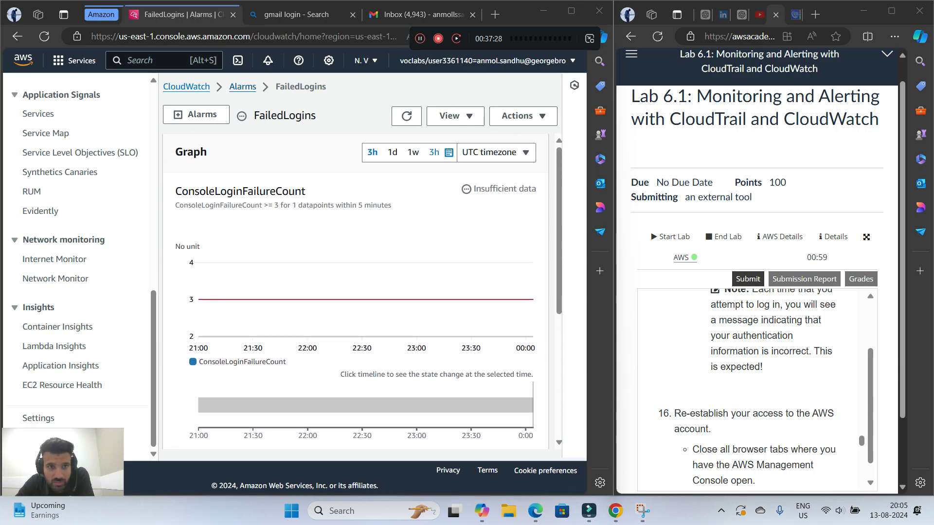
click(242, 86)
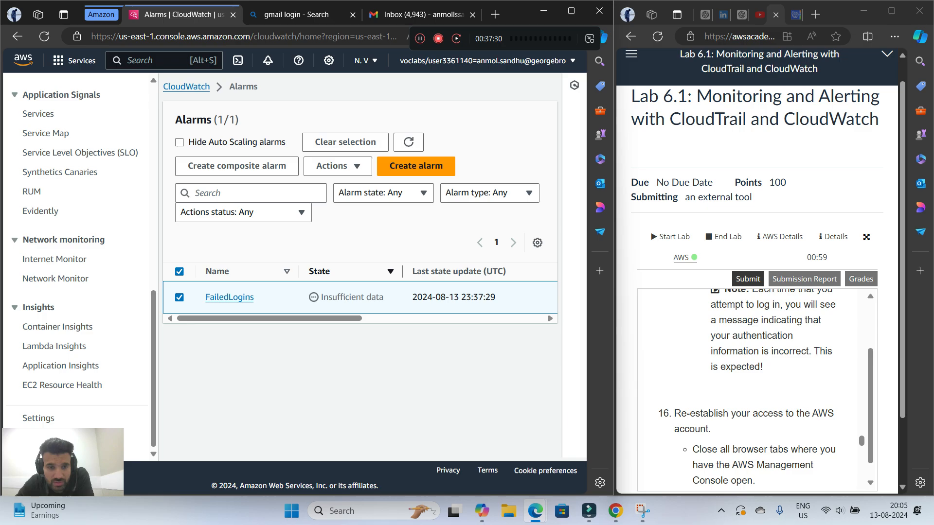
Check the FailedLogins alarm's state and review lab steps 14 and 15 on creating and testing the alarm
drag(321, 297, 383, 297)
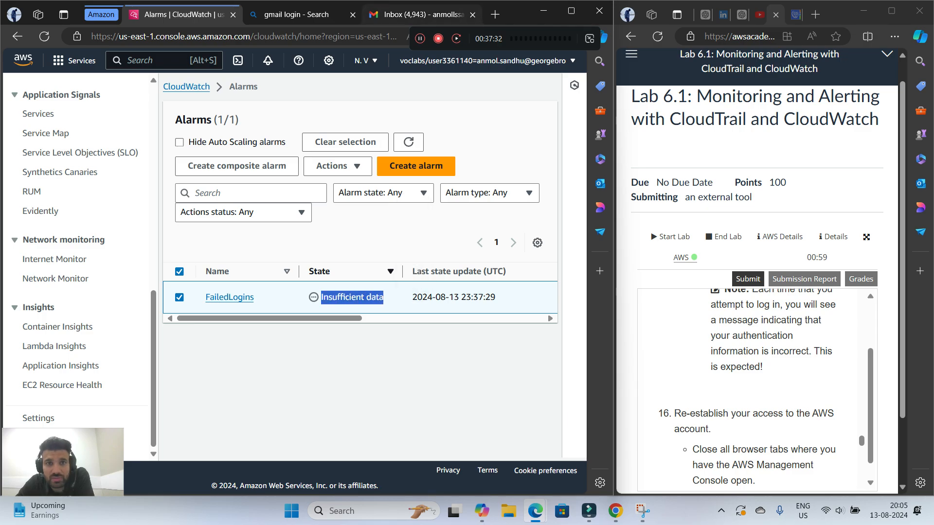
scroll(757, 389, up, 5)
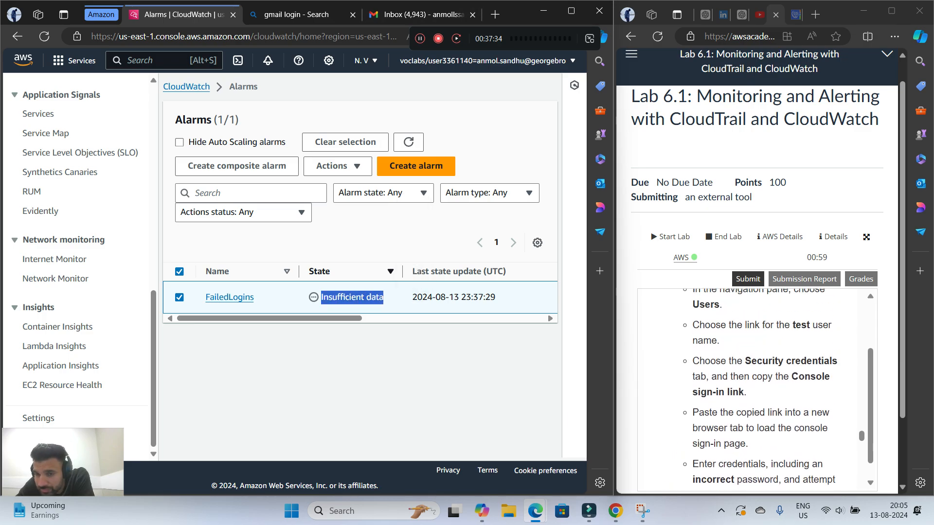
scroll(757, 389, up, 5)
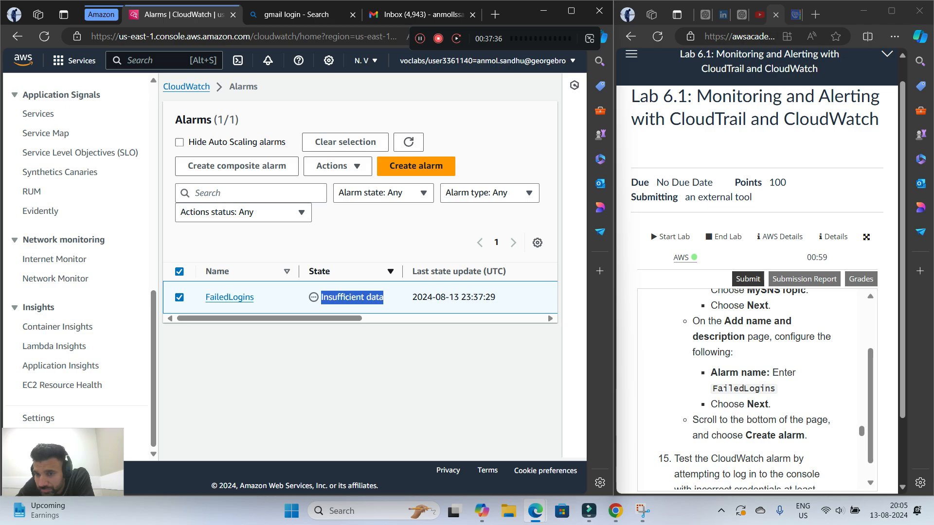
scroll(757, 389, up, 3)
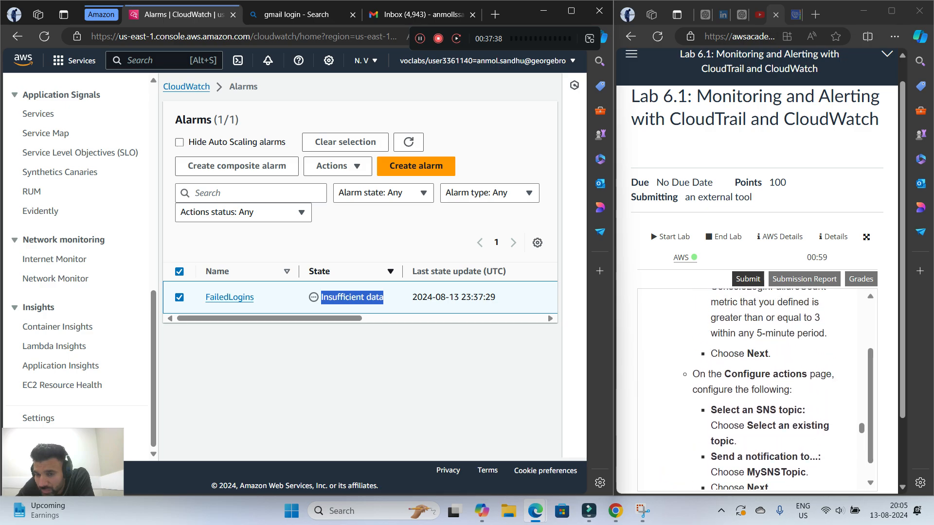
scroll(757, 389, down, 3)
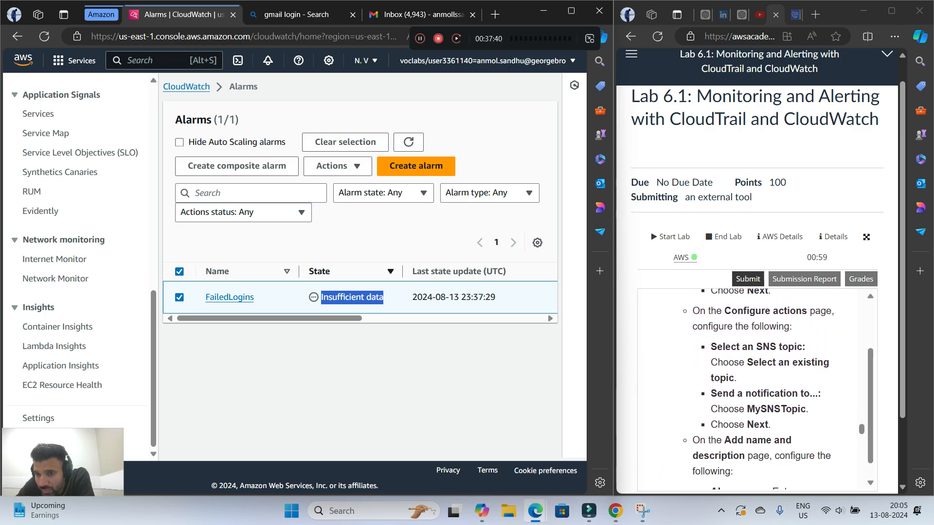
scroll(757, 389, down, 1)
scroll(757, 389, up, 5)
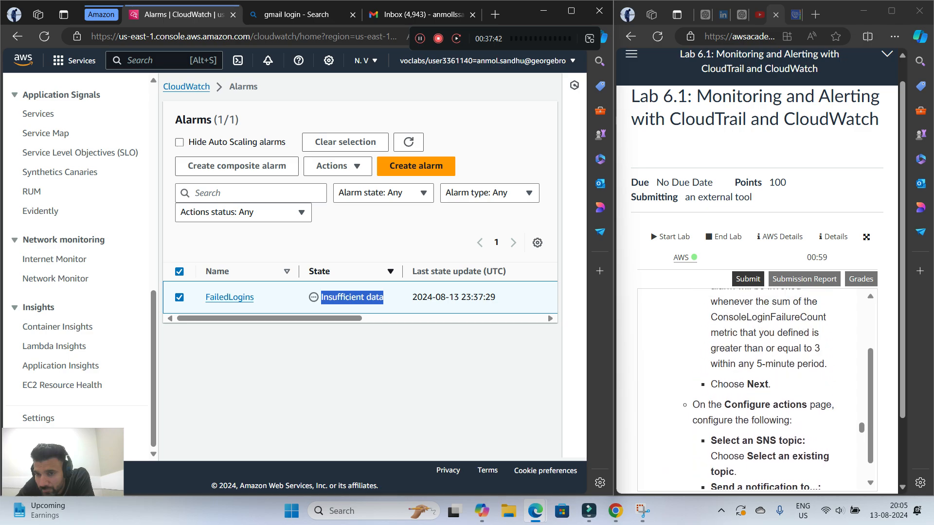
scroll(757, 389, up, 3)
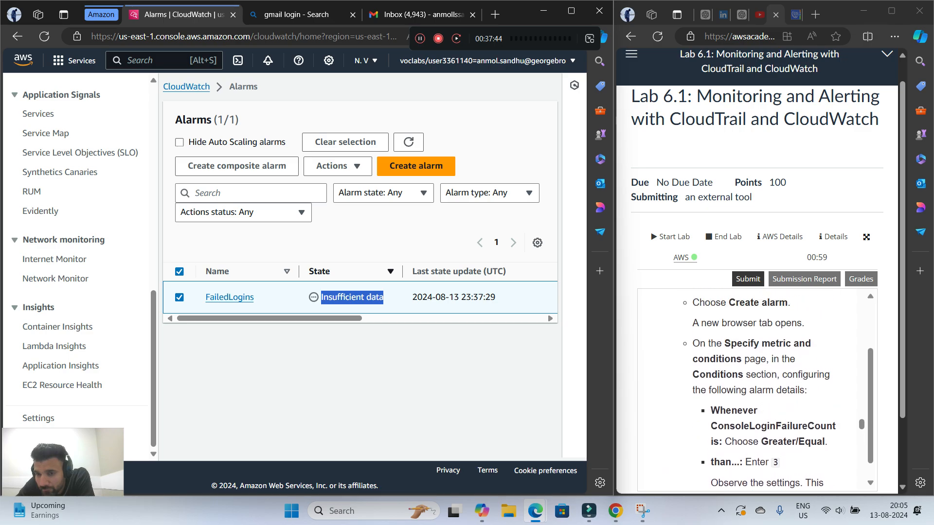
scroll(757, 390, down, 2)
scroll(757, 389, up, 4)
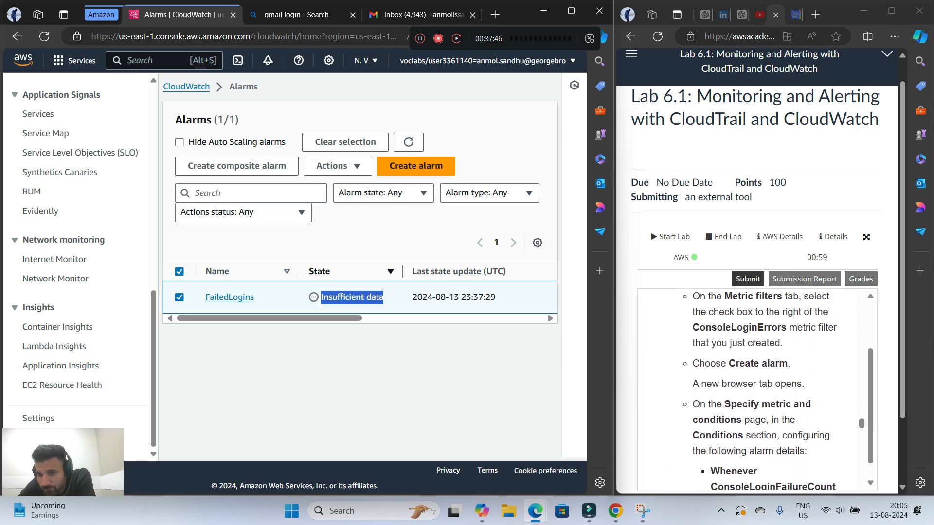
scroll(757, 389, up, 2)
scroll(757, 390, down, 1)
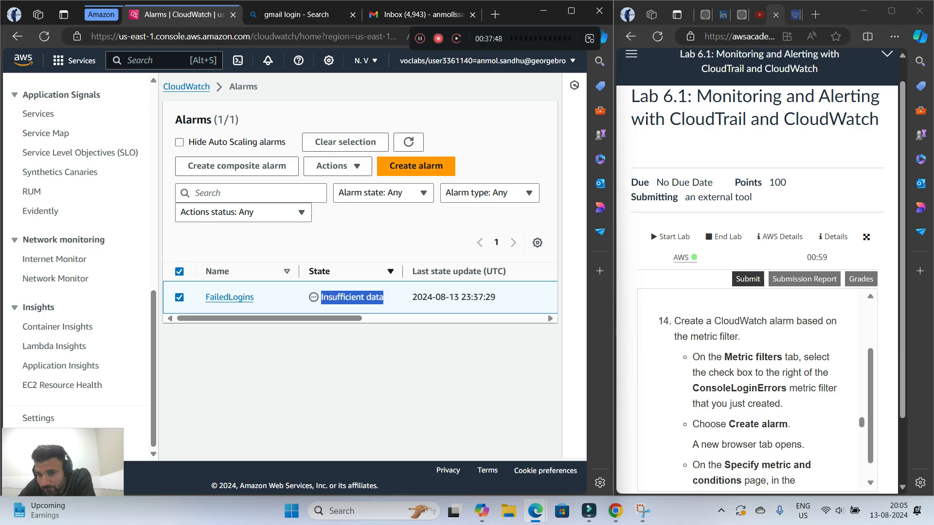
scroll(757, 389, down, 10)
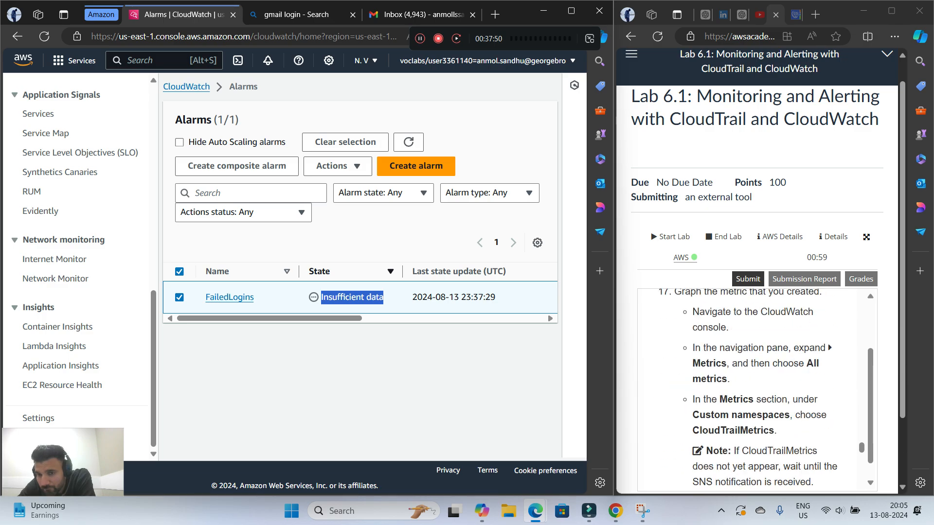
Skim the remaining lab instructions from Task 5 through Submitting your work, and return to step 17 on graphing the metric
scroll(757, 389, down, 8)
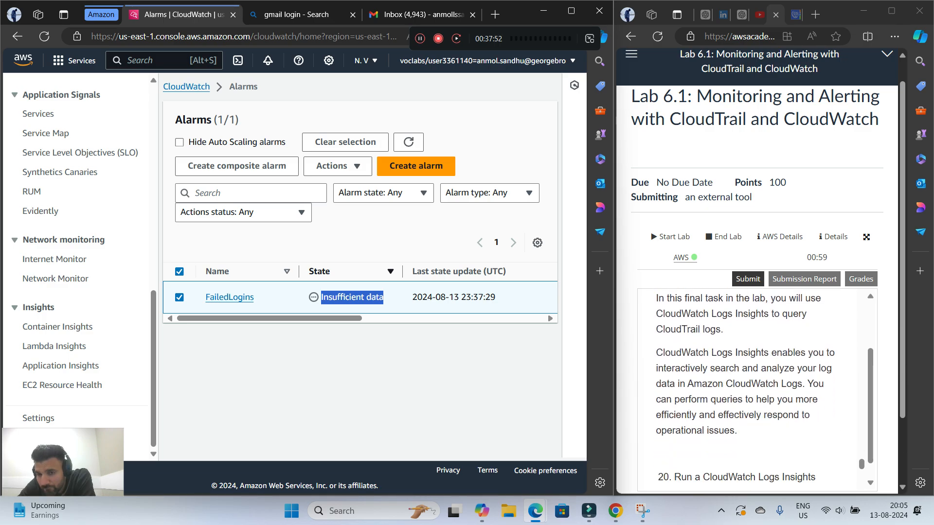
scroll(757, 389, up, 4)
scroll(757, 390, up, 1)
scroll(757, 389, down, 4)
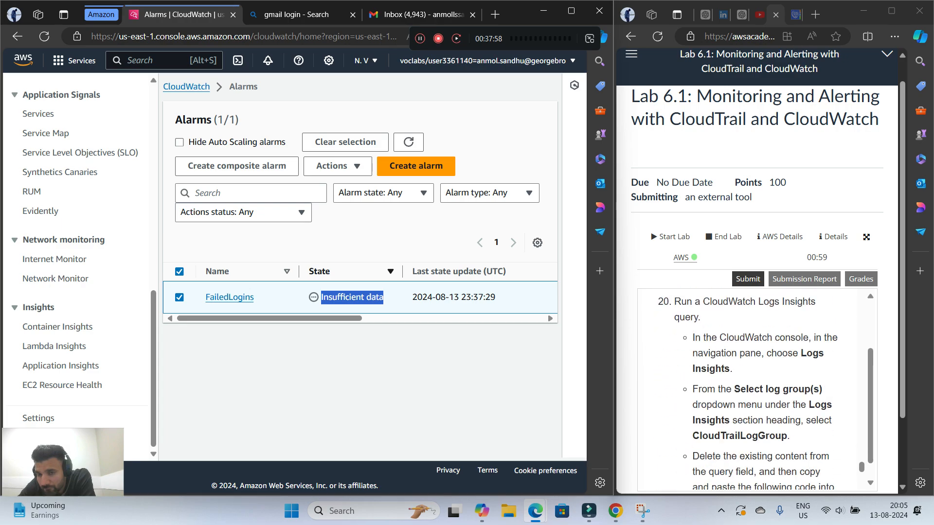
scroll(757, 389, down, 6)
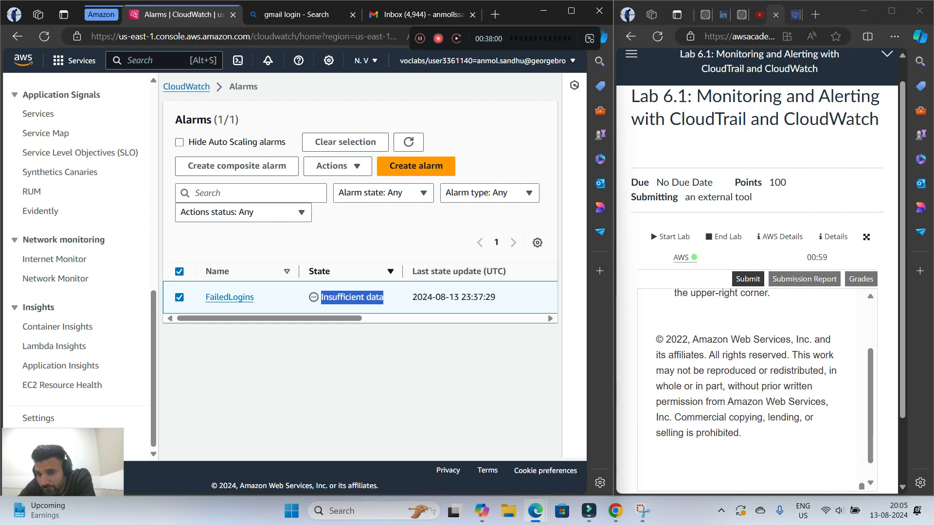
scroll(757, 389, up, 2)
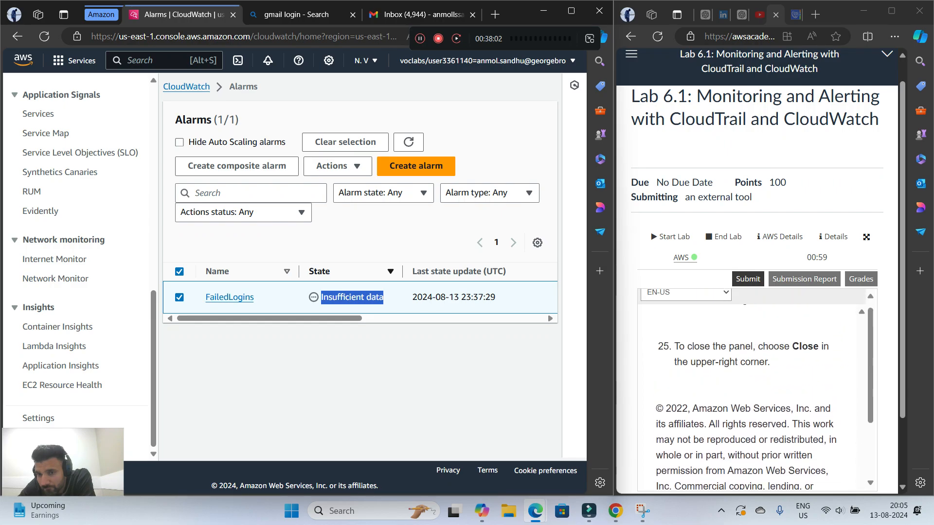
scroll(757, 389, down, 3)
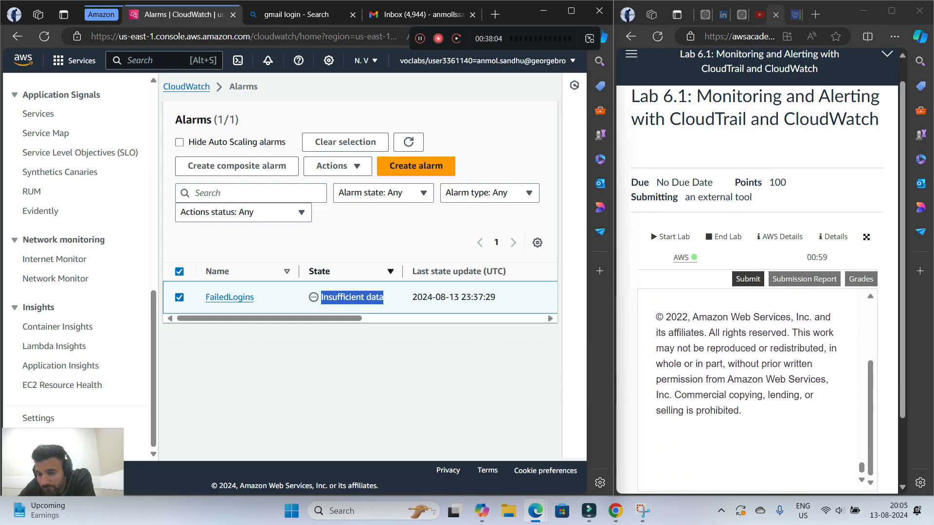
scroll(757, 389, up, 2)
scroll(757, 389, down, 3)
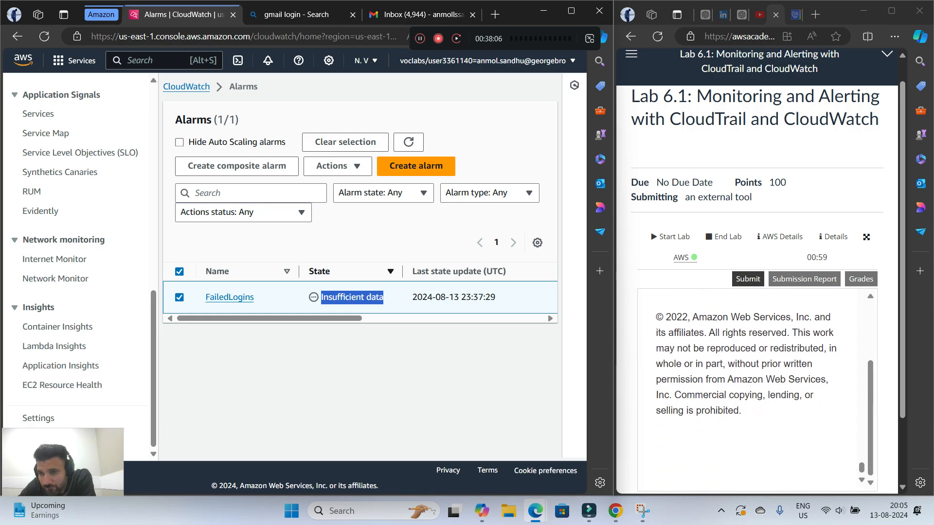
scroll(757, 389, up, 2)
scroll(757, 389, down, 3)
scroll(757, 389, up, 5)
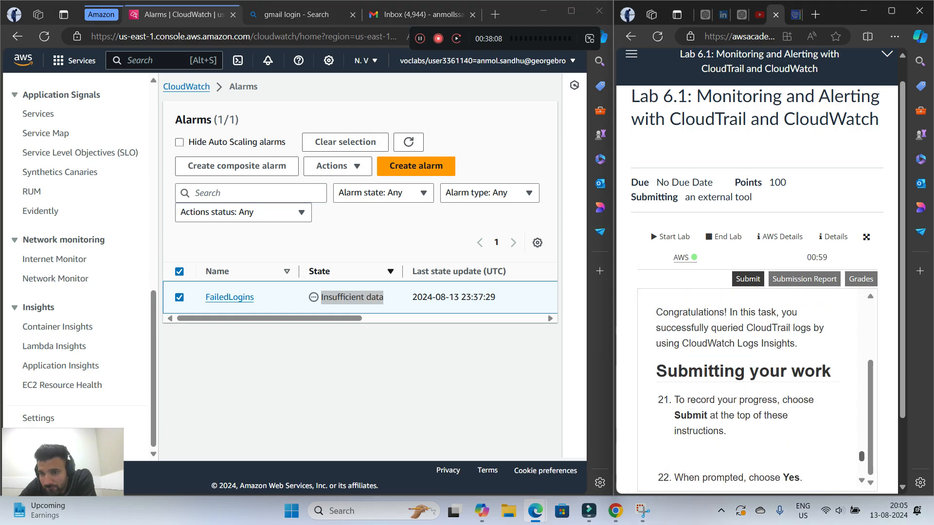
scroll(757, 389, up, 8)
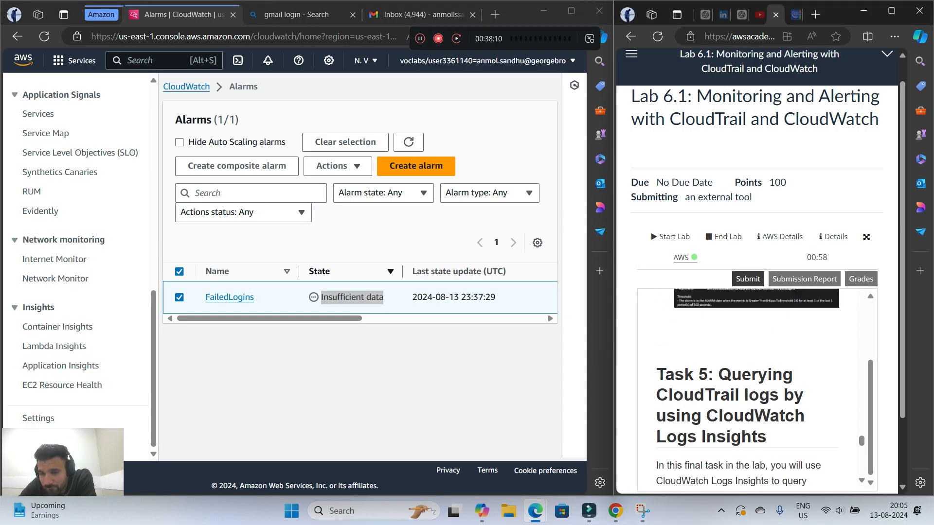
scroll(757, 389, up, 5)
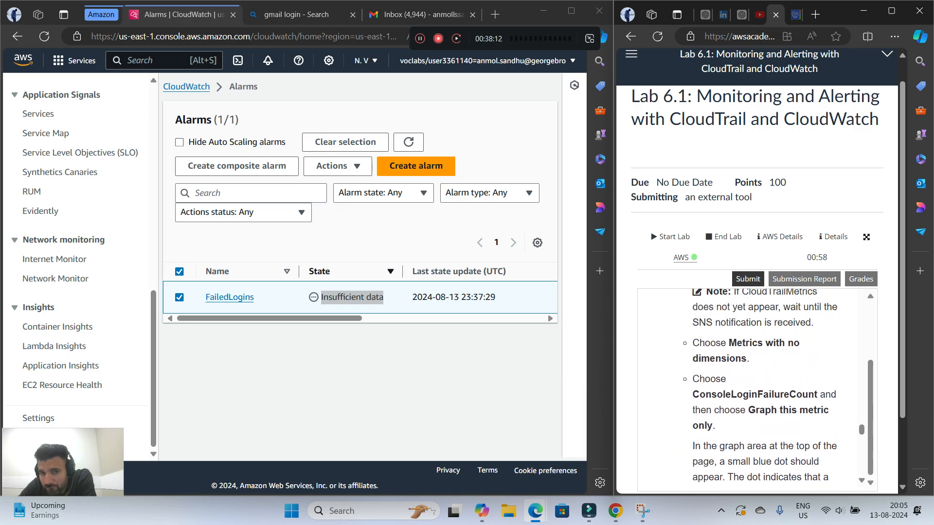
Refresh the alarms list to check FailedLogins again, and read the alarm's notification e-mail in the Gmail inbox
click(409, 141)
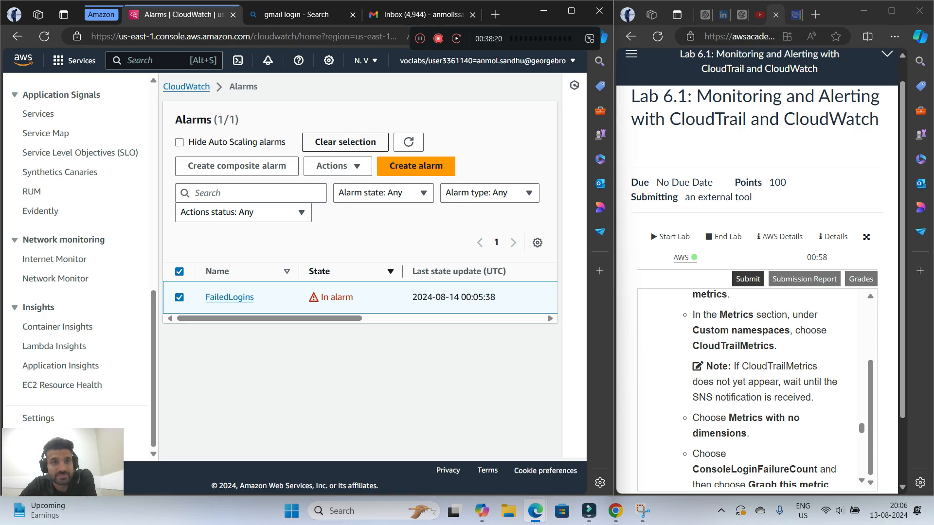
click(416, 14)
click(262, 180)
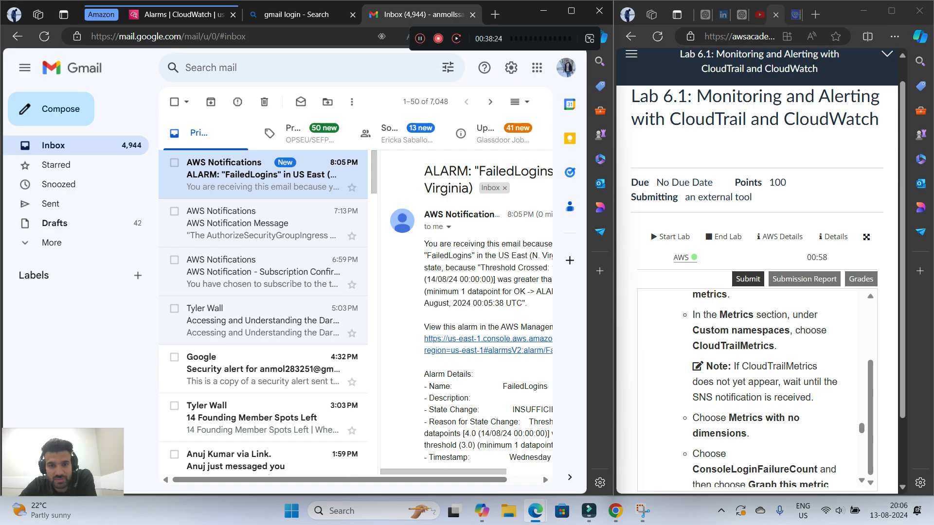
drag(443, 472, 516, 472)
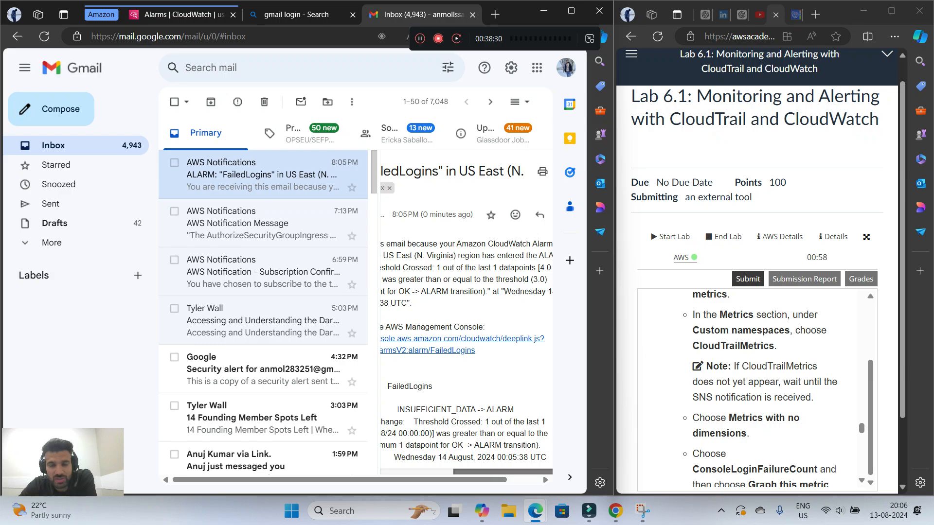
Return to the CloudWatch alarms list and reread lab step 19 about the expected notification e-mail
click(183, 14)
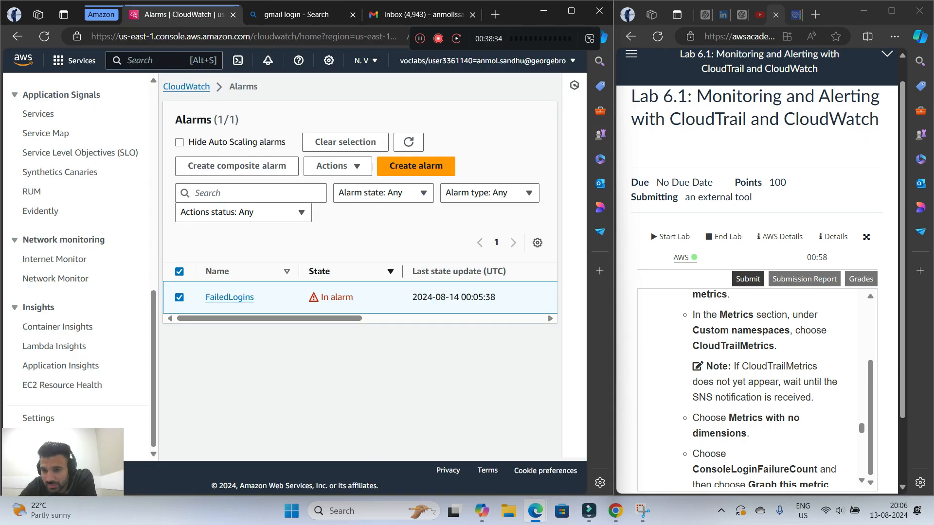
scroll(754, 389, down, 10)
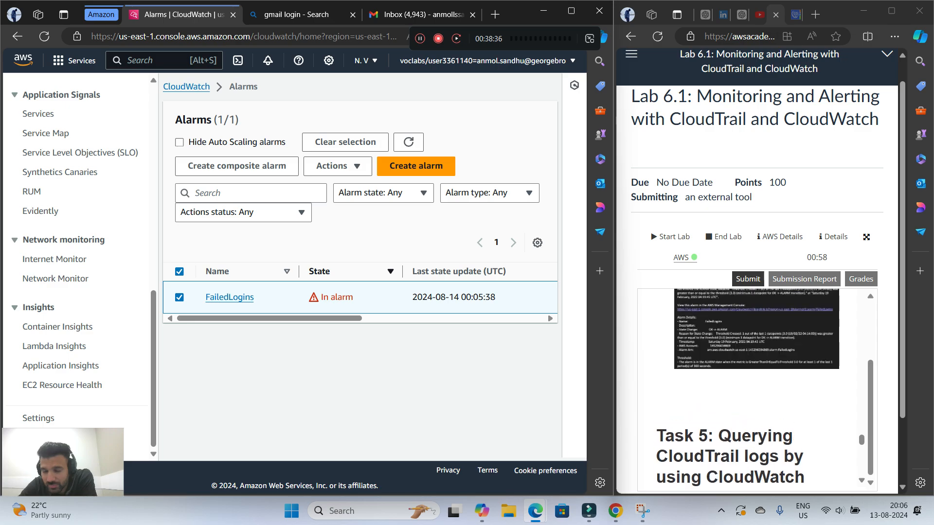
scroll(754, 390, up, 3)
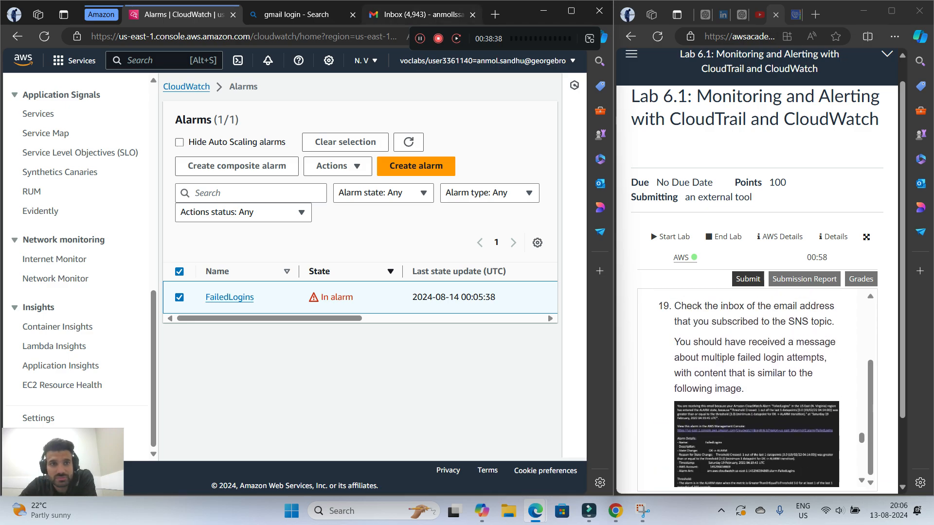
drag(468, 38, 67, 17)
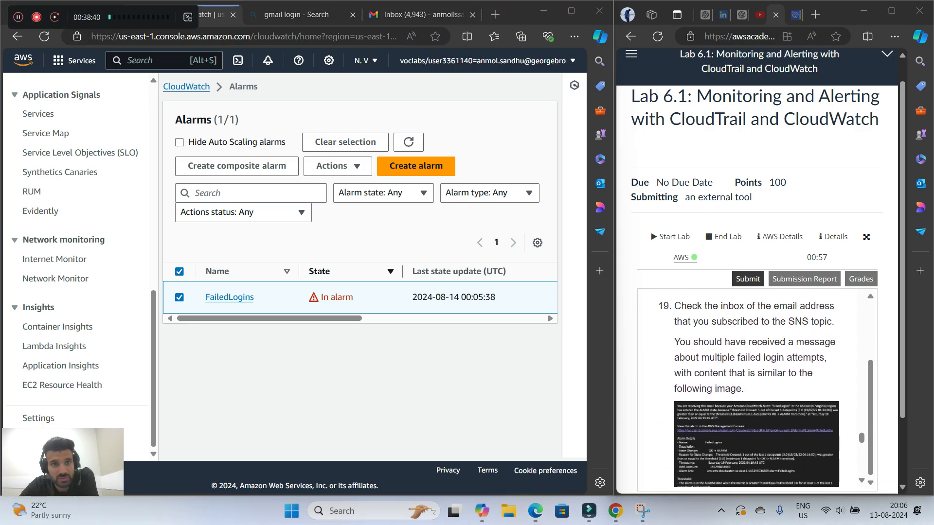
Read the Task 5 introduction and lab step 20 on running a CloudWatch Logs Insights query
scroll(754, 389, down, 3)
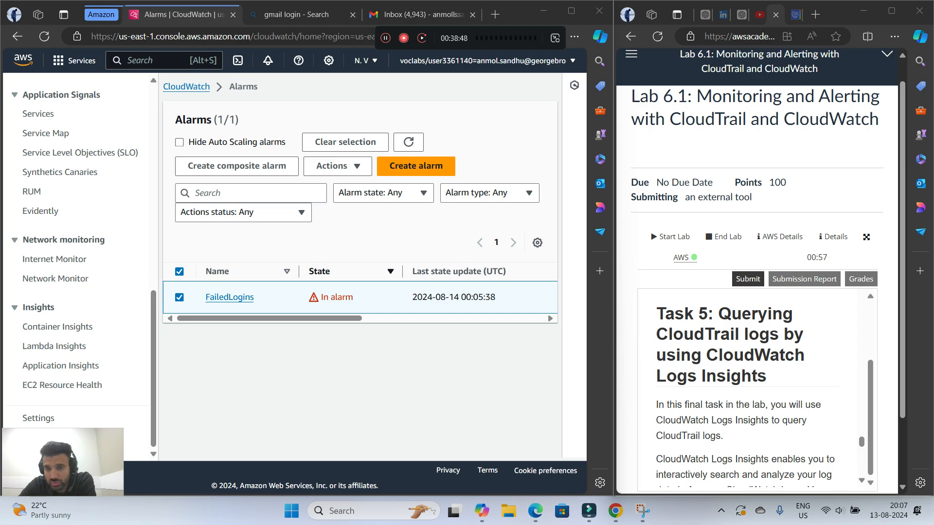
scroll(754, 389, down, 2)
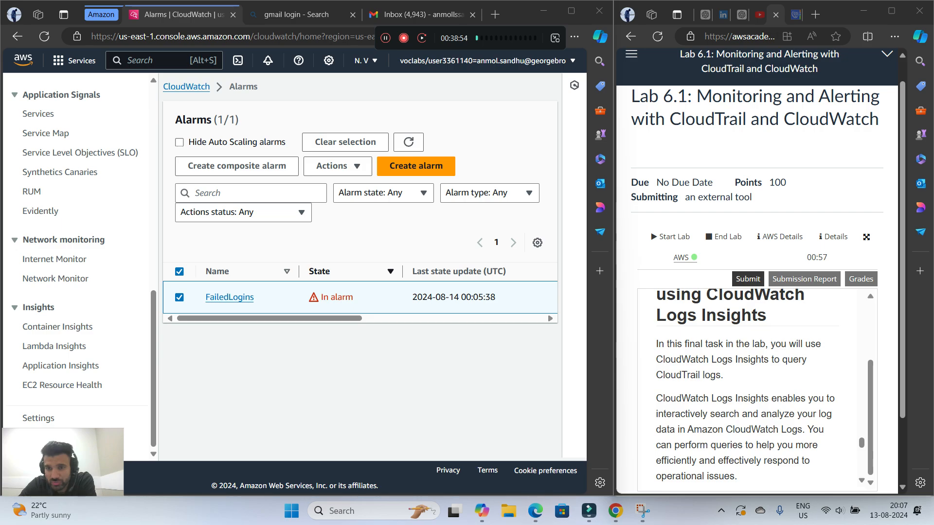
scroll(755, 389, down, 2)
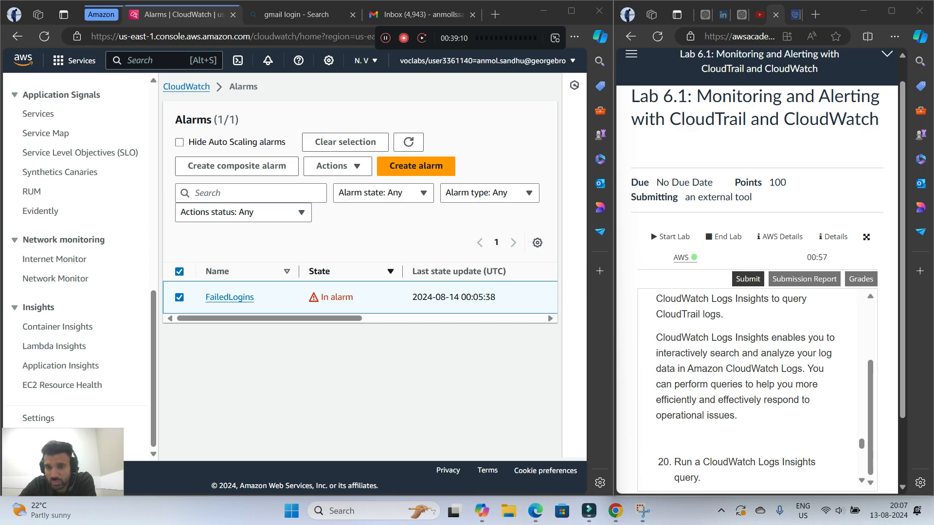
scroll(754, 389, down, 3)
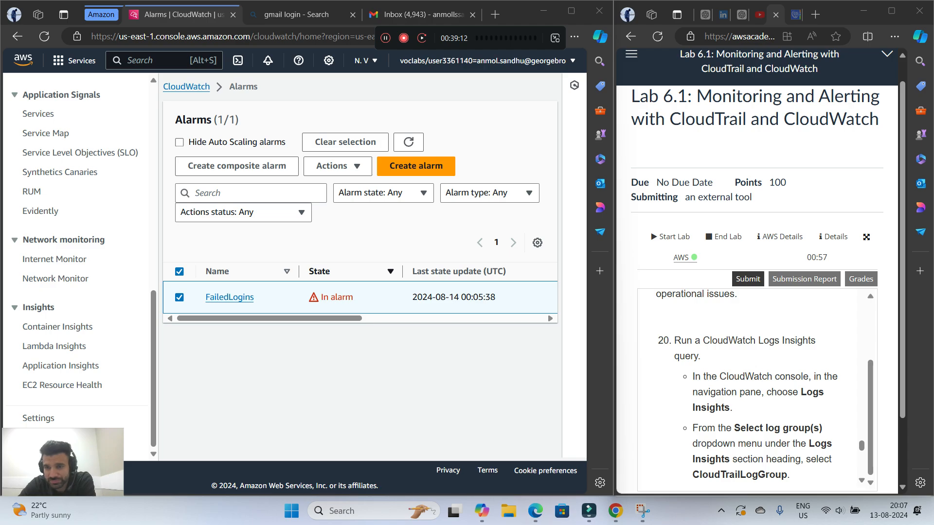
scroll(754, 389, down, 1)
Open Logs Insights in the CloudWatch console and hide the discovered fields to make room for the query editor
scroll(78, 263, up, 10)
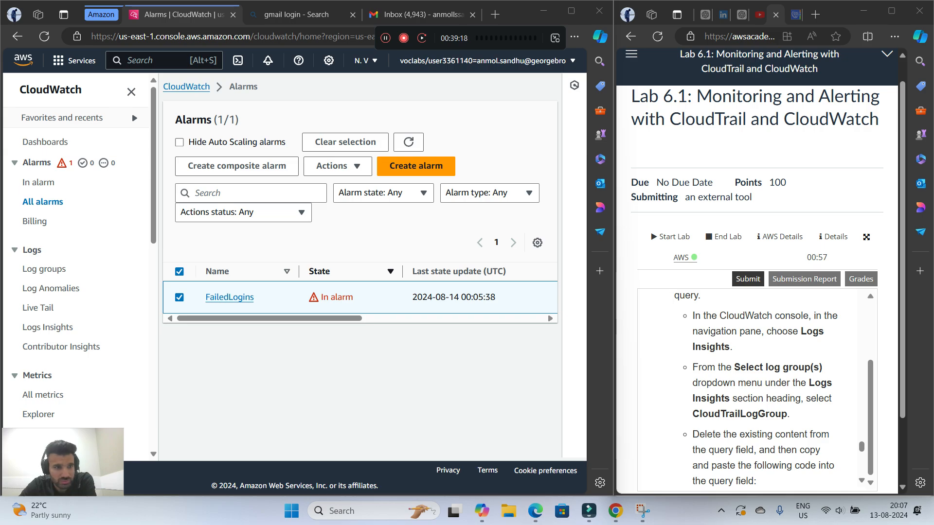
scroll(78, 263, down, 1)
click(48, 267)
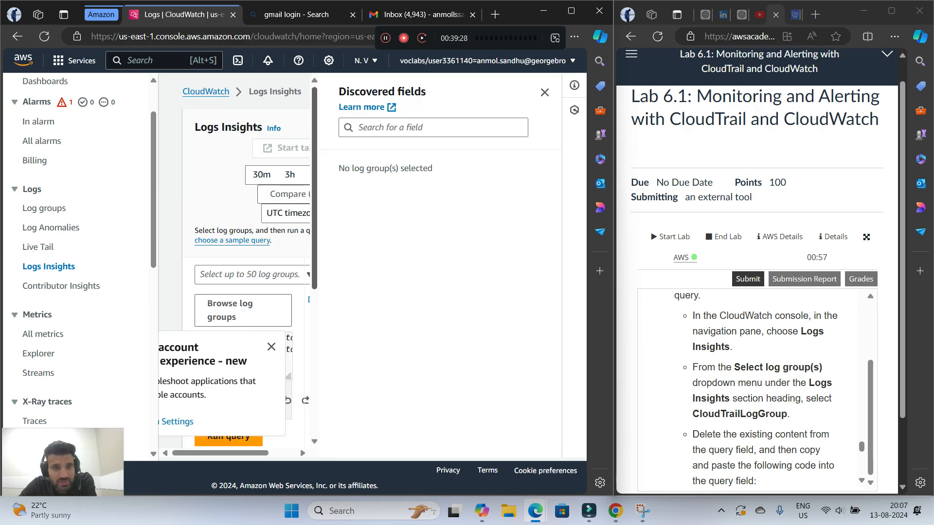
click(544, 92)
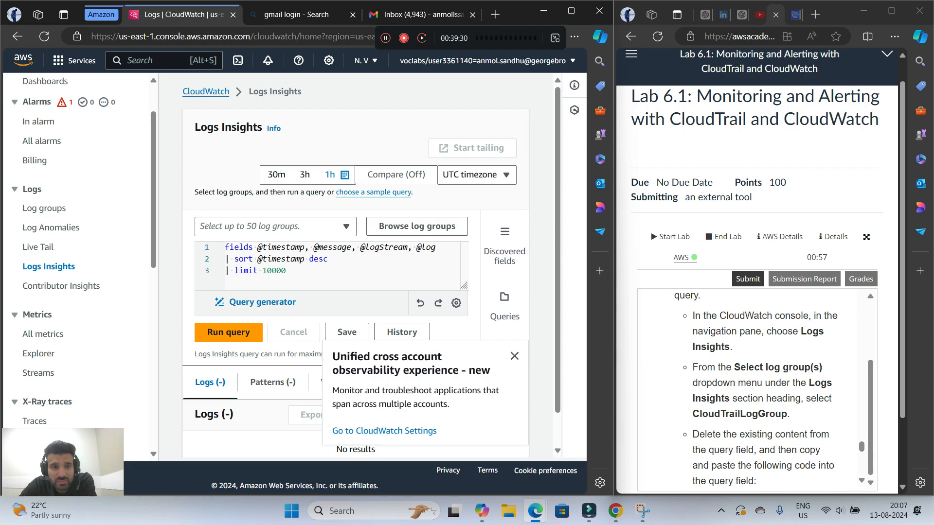
Select CloudTrailLogGroup as the log group for the Logs Insights query
scroll(345, 331, down, 1)
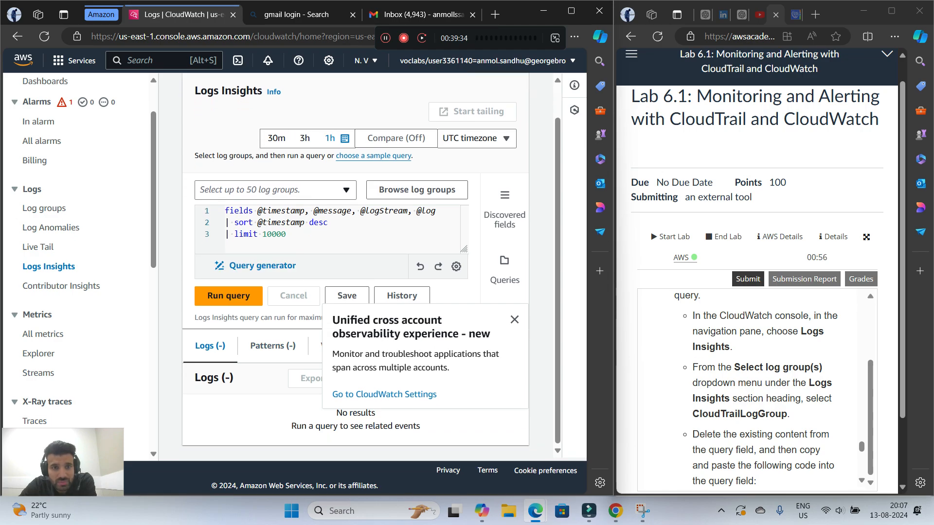
click(275, 191)
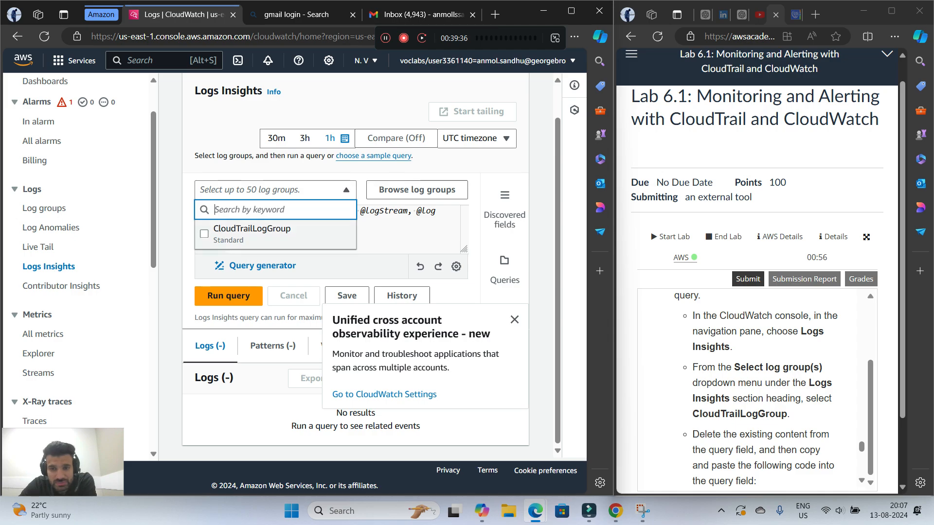
click(252, 232)
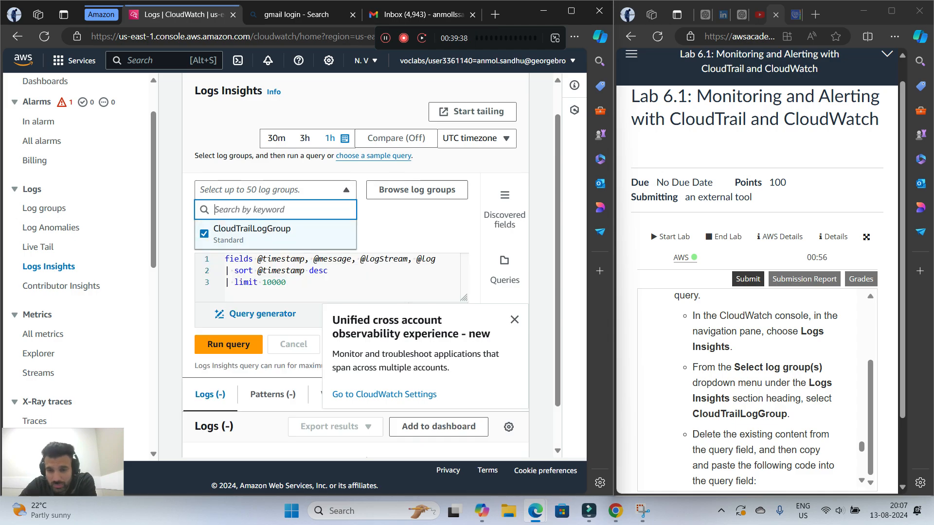
Copy the complete failed ConsoleLogin query, from filter eventSource through IAM_Arn, from the lab instructions
scroll(759, 389, down, 1)
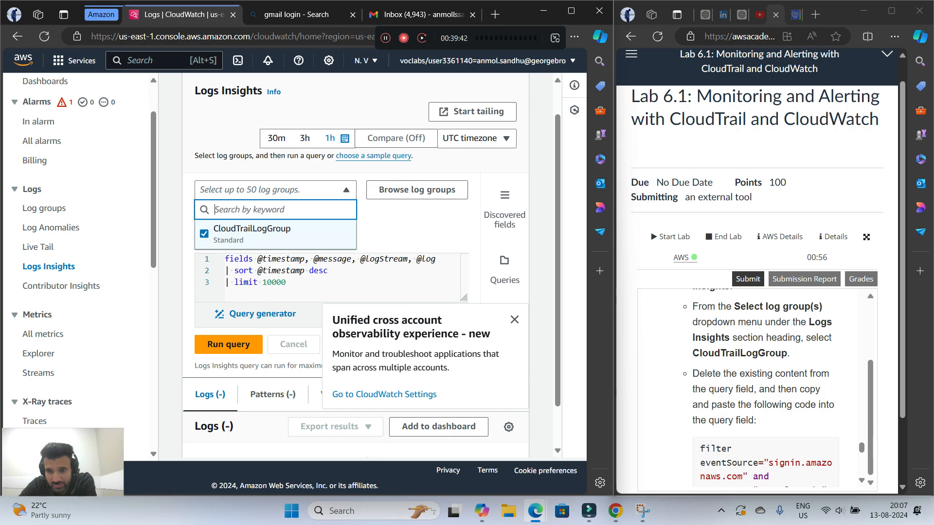
scroll(758, 390, down, 1)
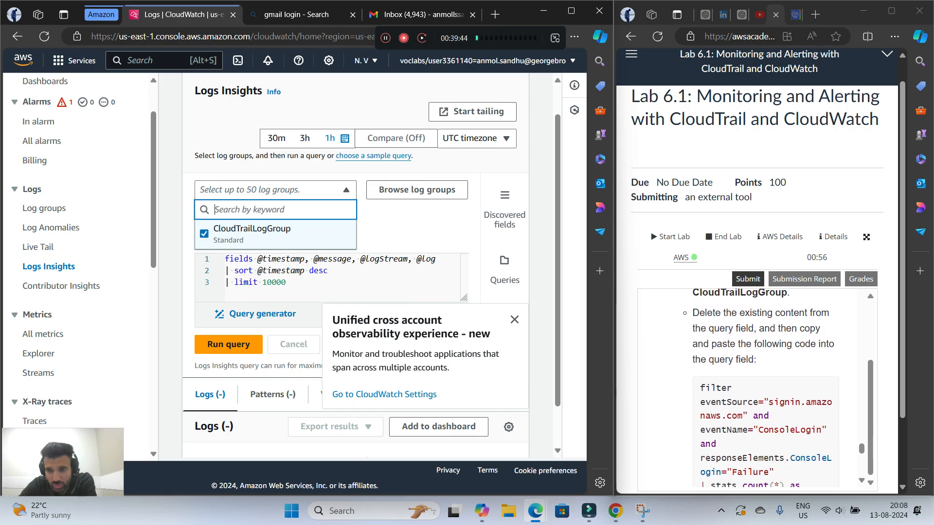
drag(701, 389, 737, 462)
scroll(722, 419, down, 1)
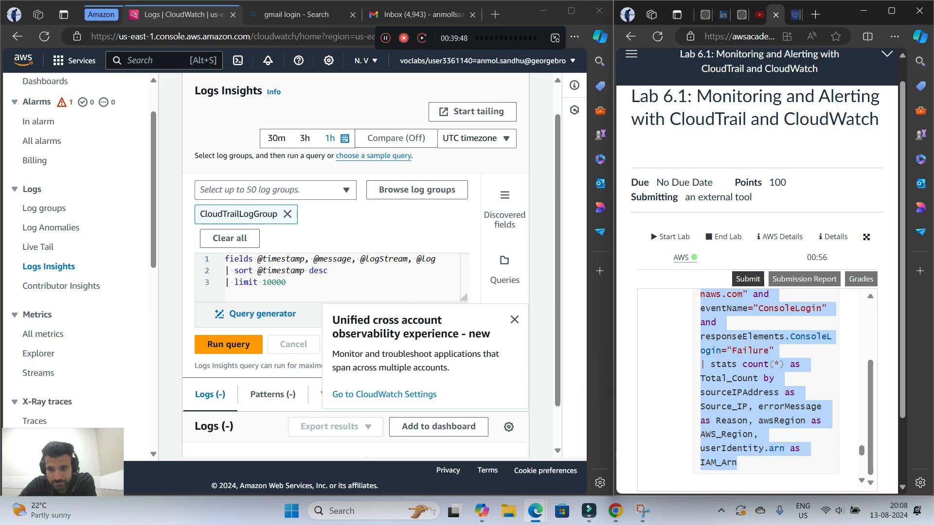
right_click(768, 406)
click(690, 191)
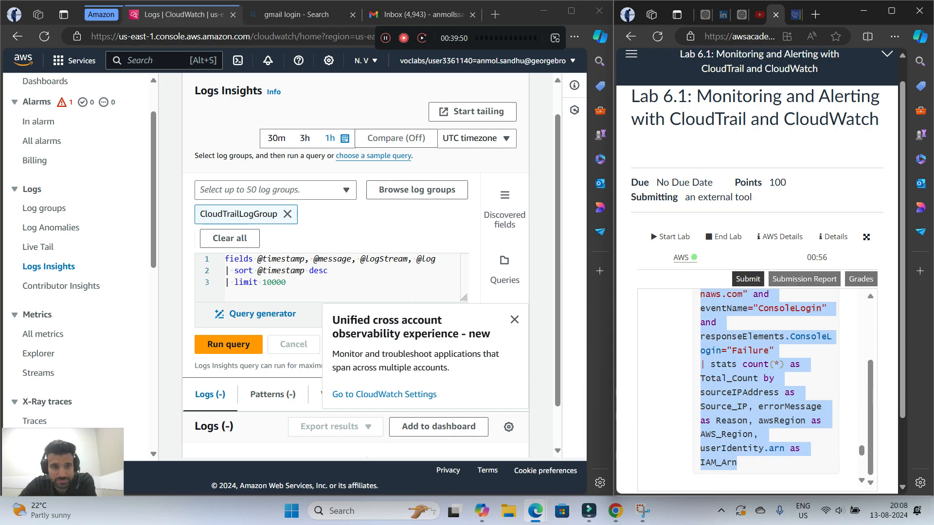
Clear the default query in the Logs Insights editor and paste the copied failed ConsoleLogin query in its place
click(336, 284)
key(ctrl+a)
key(BackSpace)
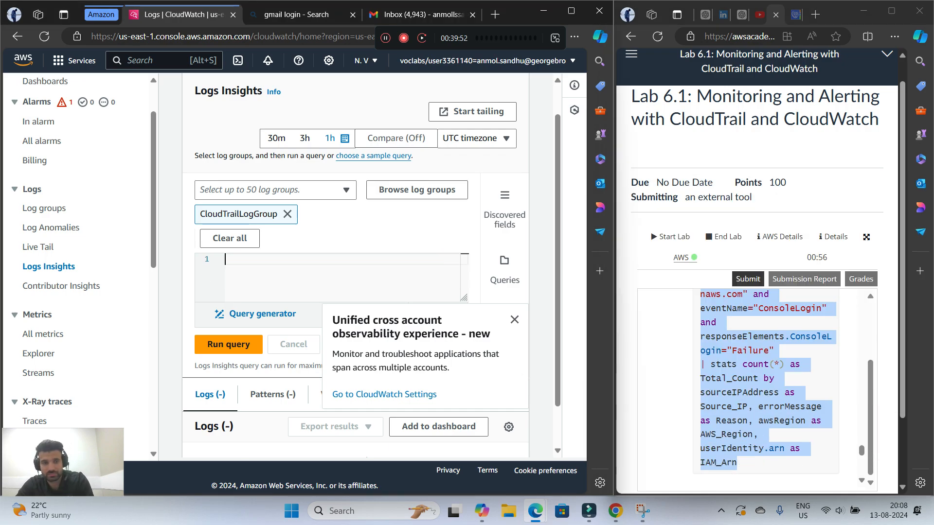
right_click(246, 270)
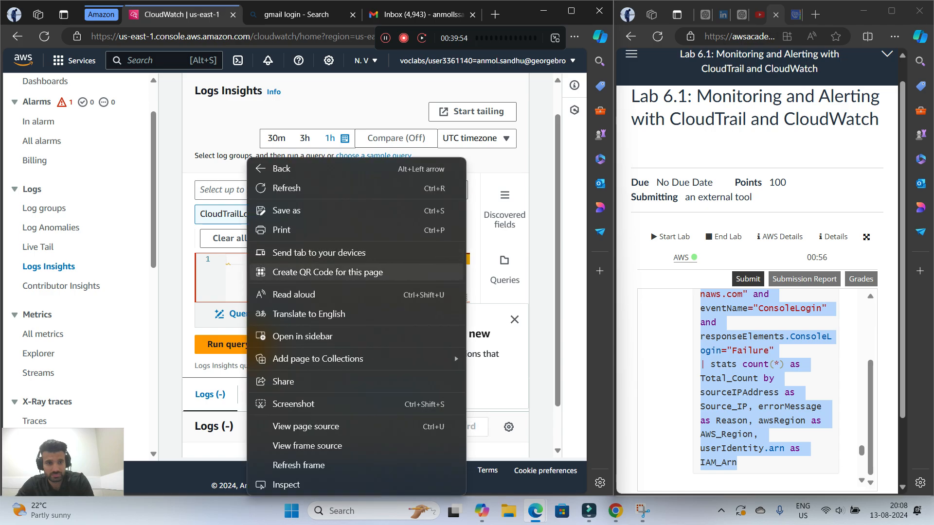
click(237, 272)
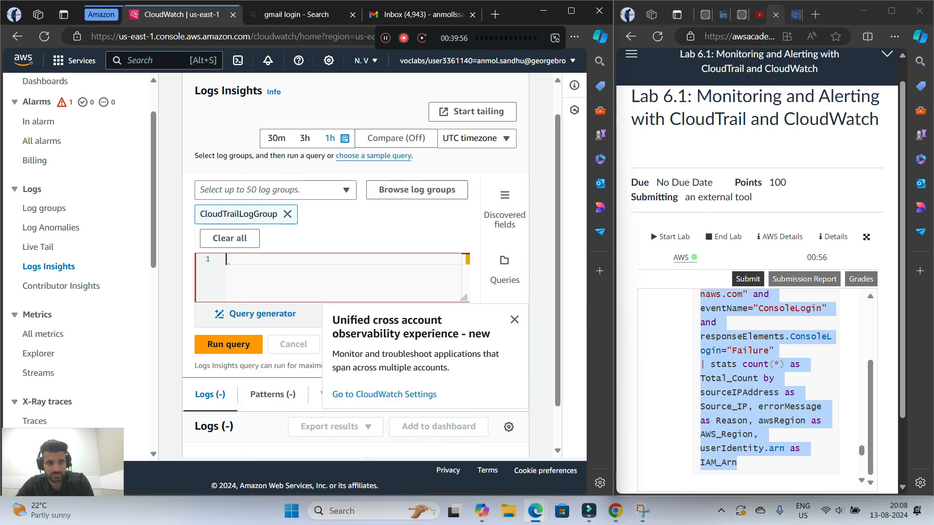
right_click(235, 268)
click(232, 275)
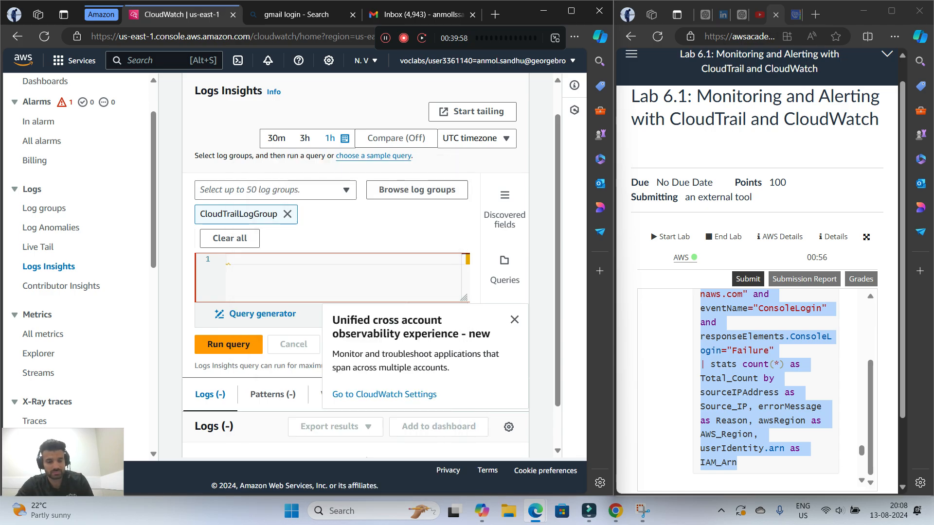
key(ctrl+v)
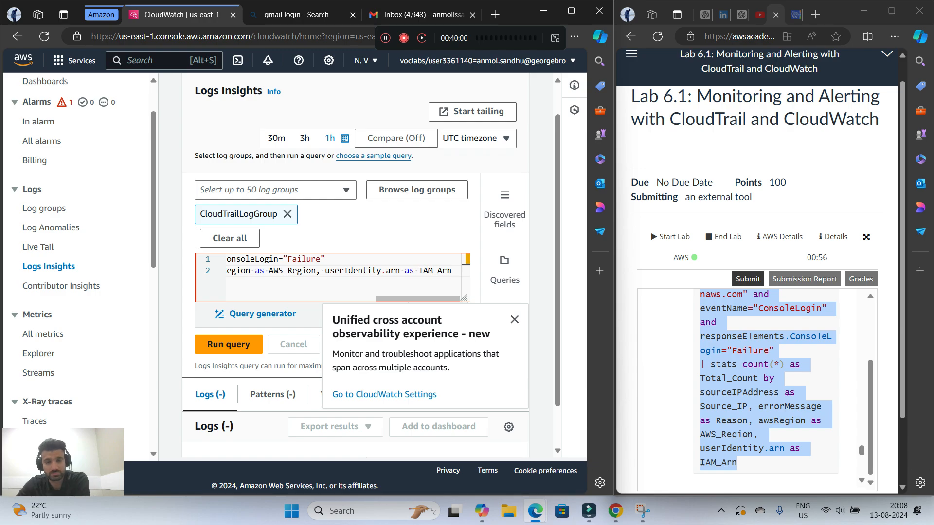
Run the query and compare its histogram and result rows with the lab's sample output
scroll(764, 380, down, 5)
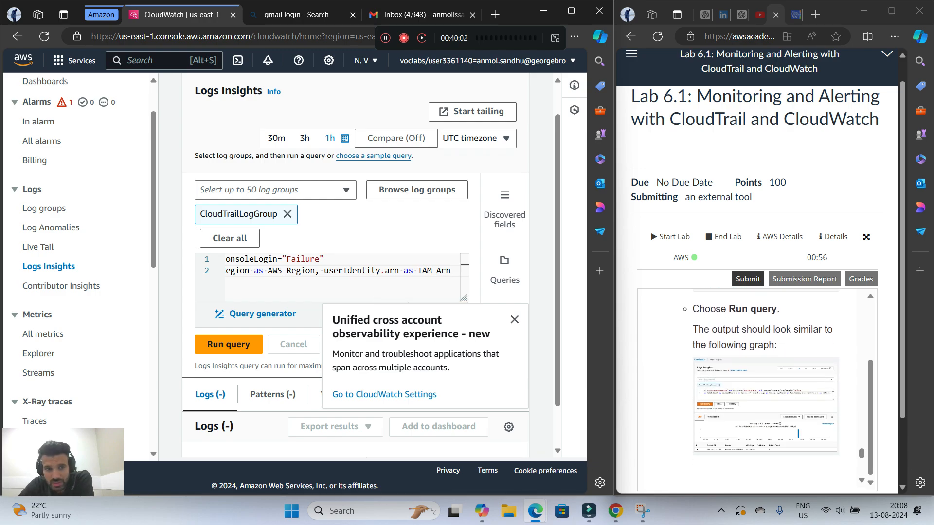
click(228, 344)
scroll(356, 292, down, 4)
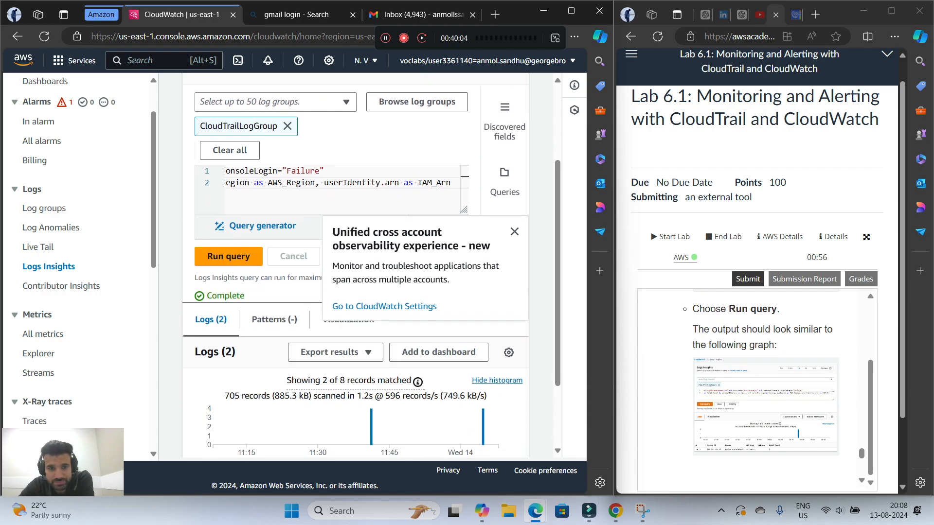
scroll(764, 390, down, 3)
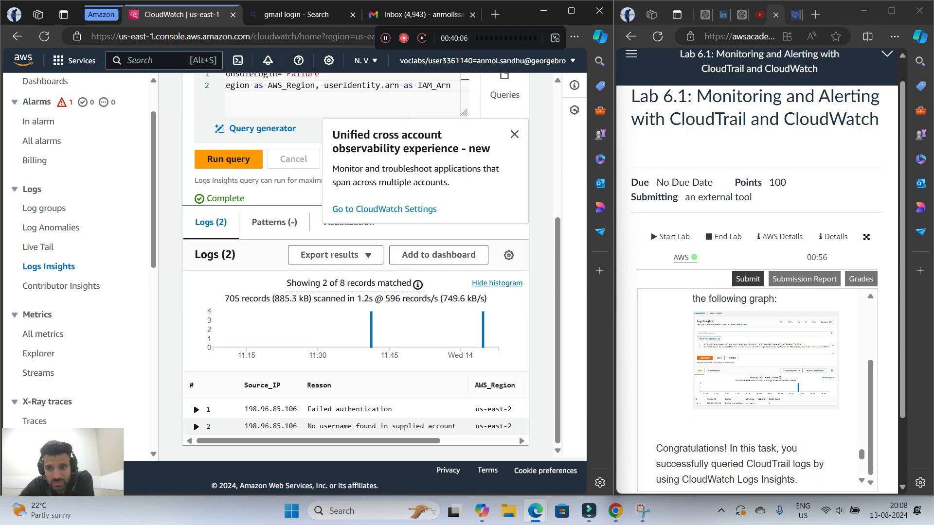
scroll(764, 389, up, 2)
scroll(758, 379, up, 1)
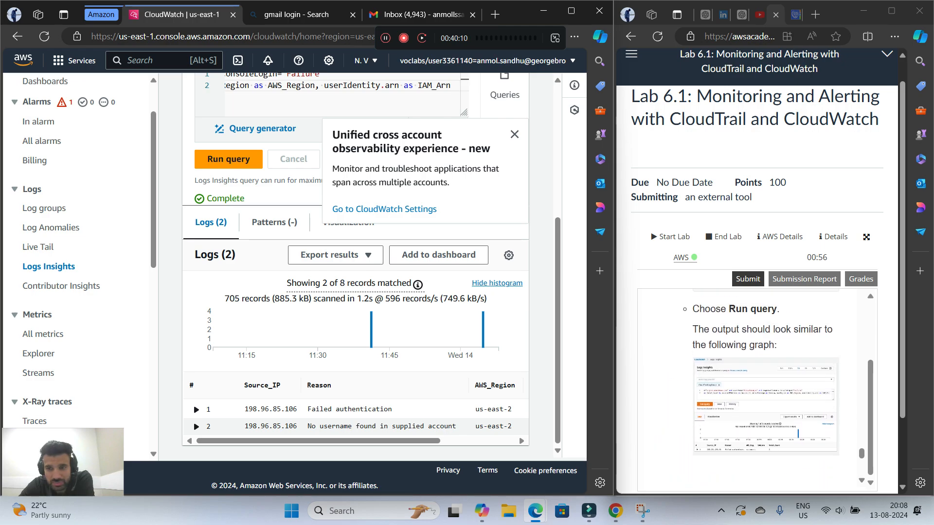
Read on to the lab's submission instructions, submit the work for grading and check the total score
scroll(748, 379, down, 1)
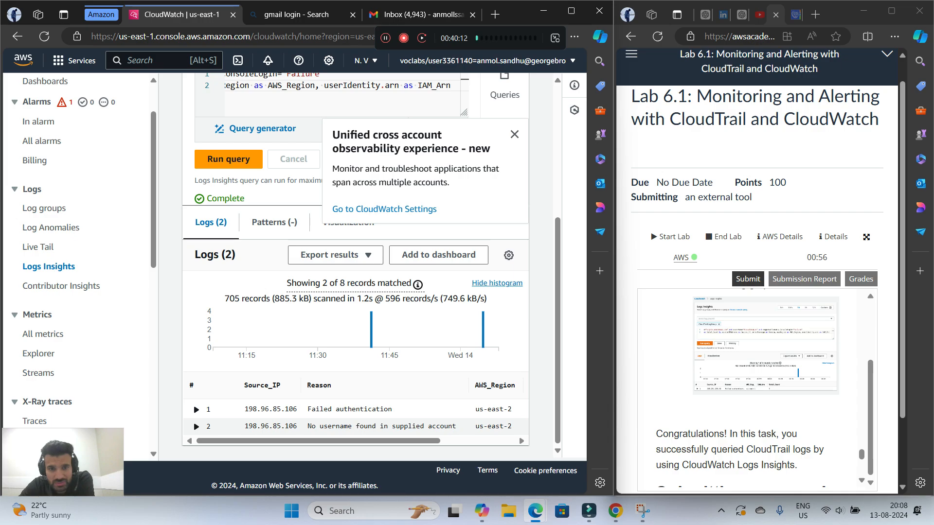
scroll(759, 390, down, 1)
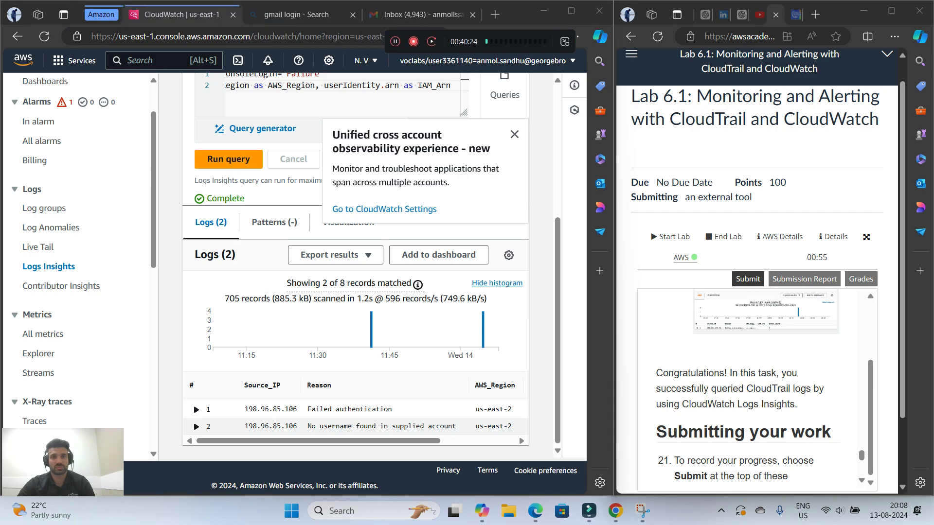
click(892, 10)
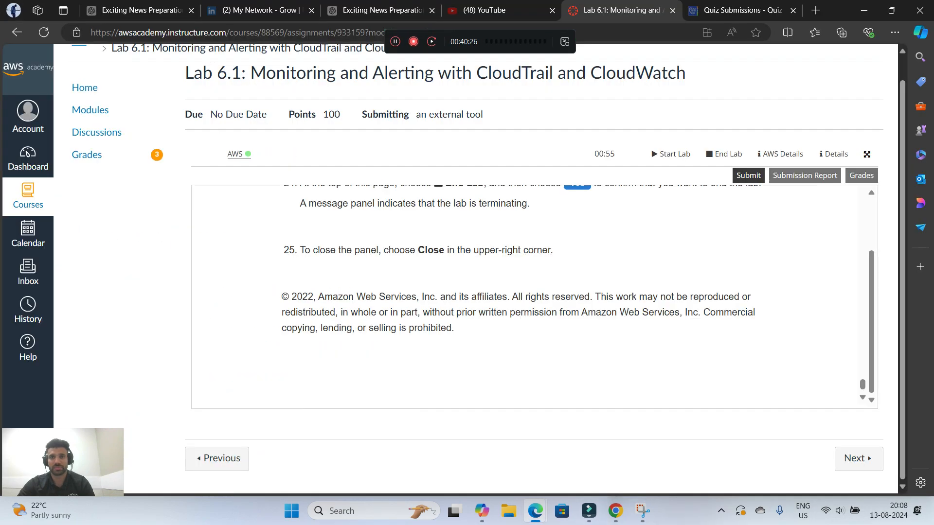
click(749, 175)
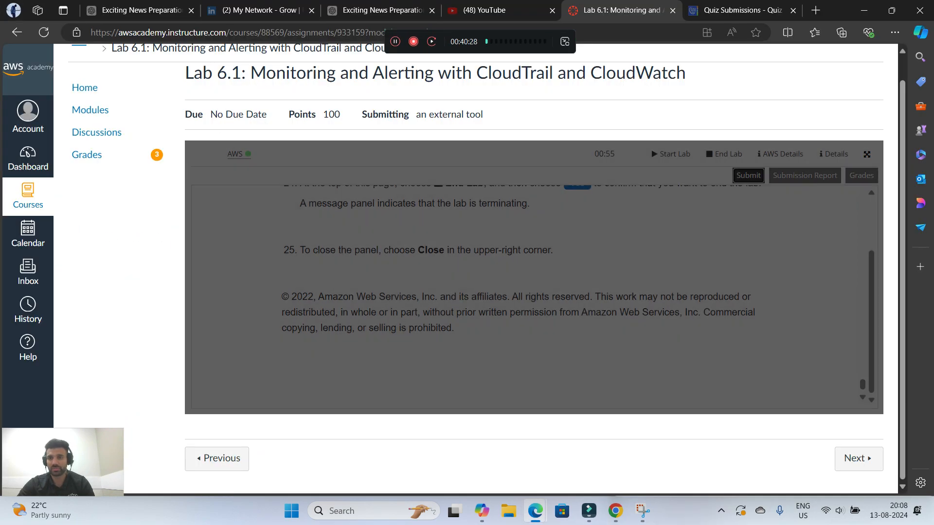
click(717, 218)
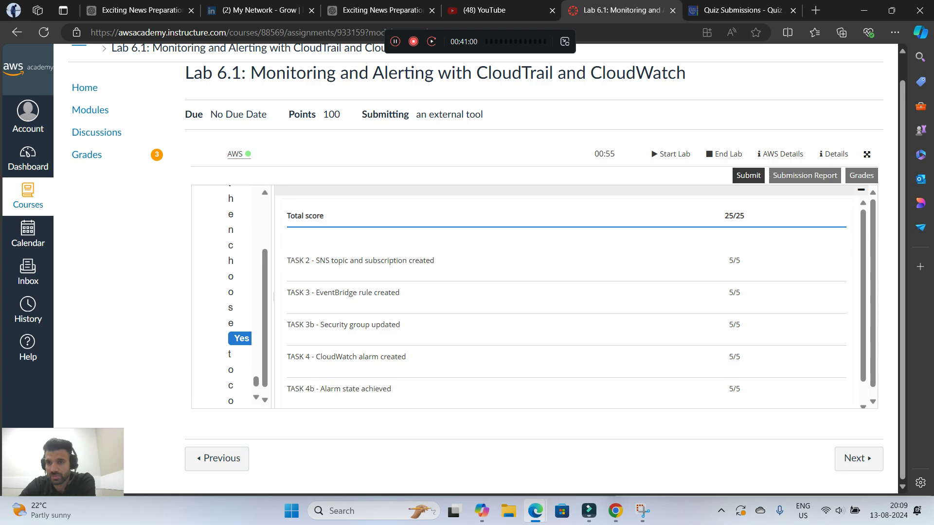
drag(724, 216, 746, 216)
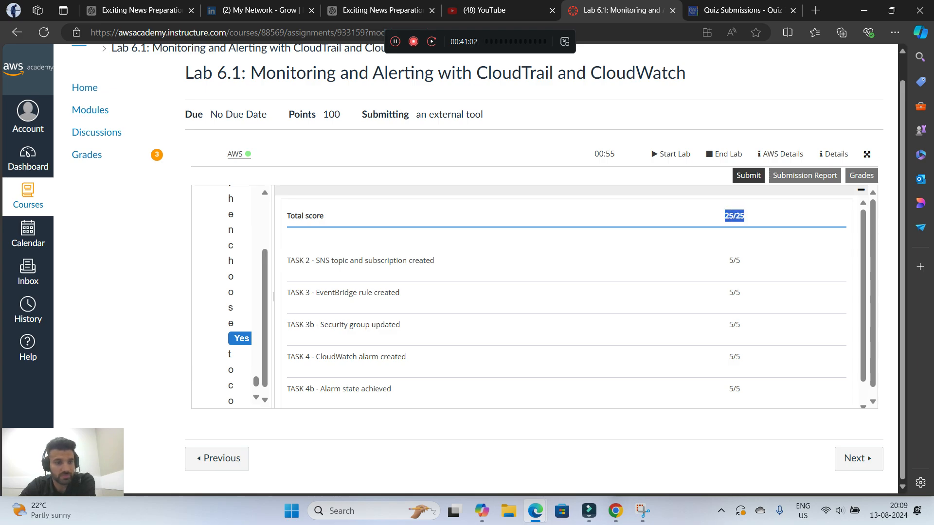